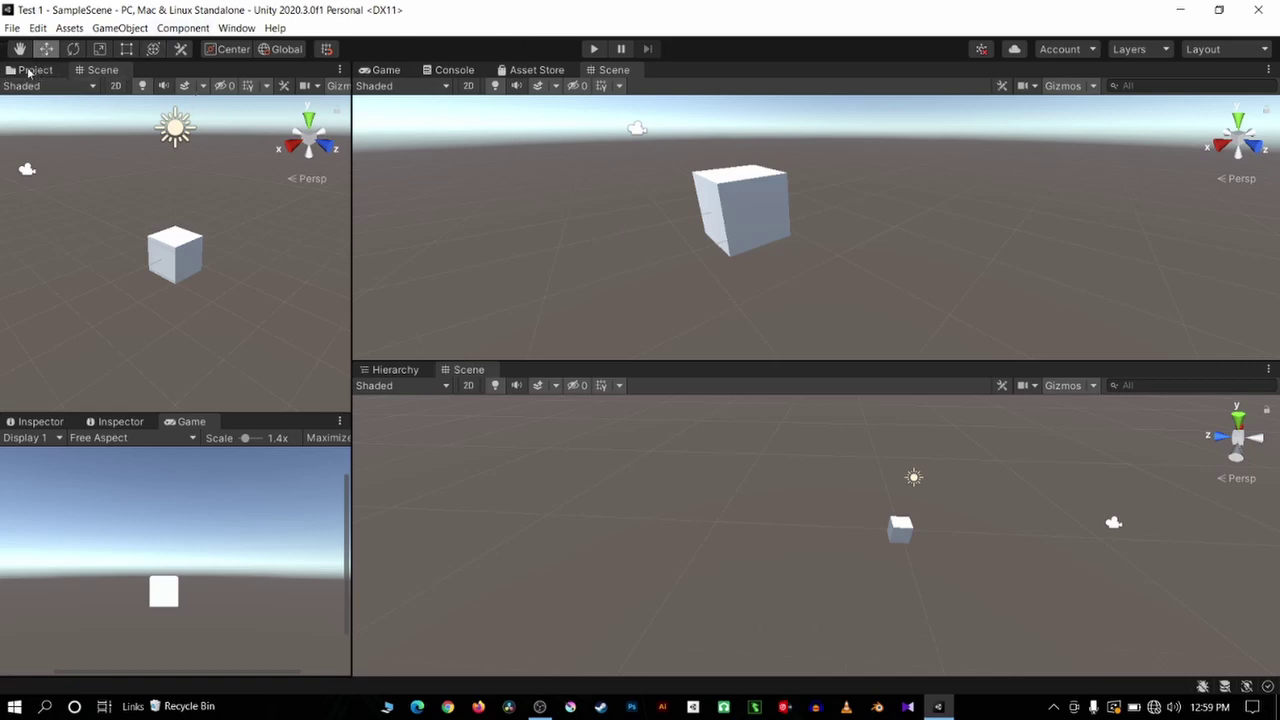
Show the Project's Scenes folder and switch the lower-left panel to the Inspector
left_click(32, 71)
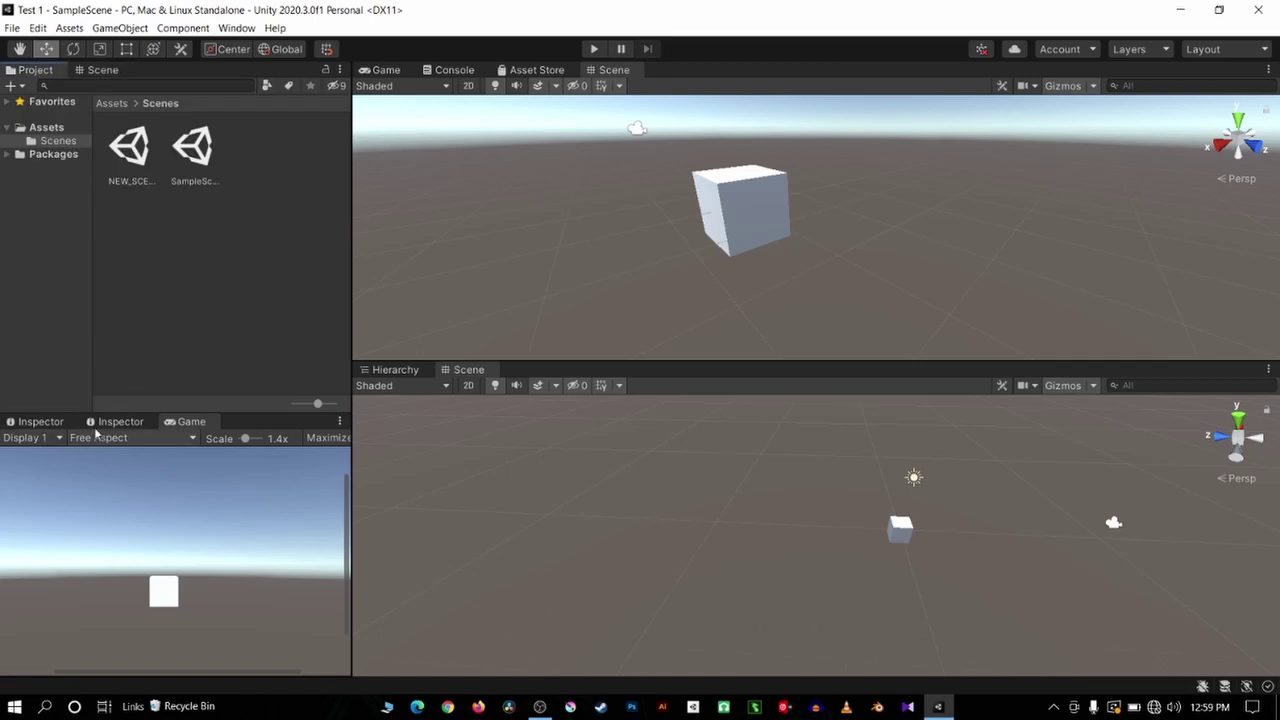
left_click(131, 425)
left_click(40, 423)
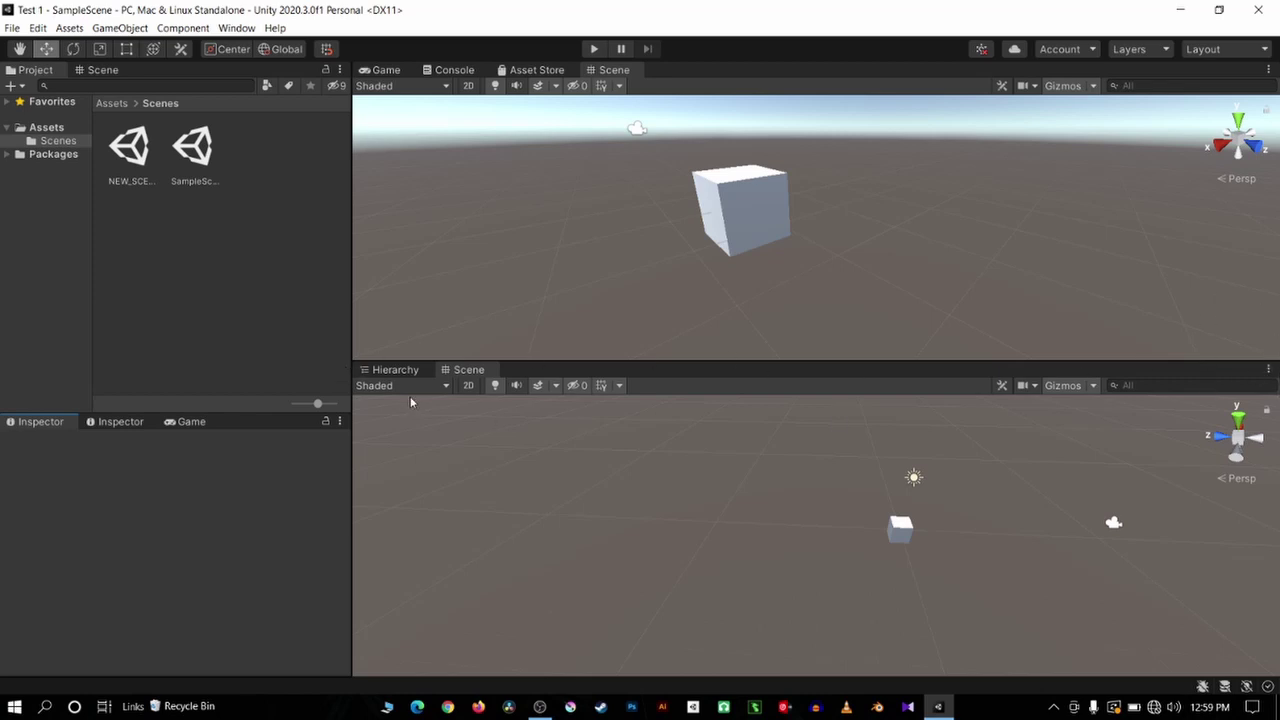
Make the main Scene view taller by lowering its bottom splitter
left_click(786, 415)
left_click_drag(478, 371, 480, 370)
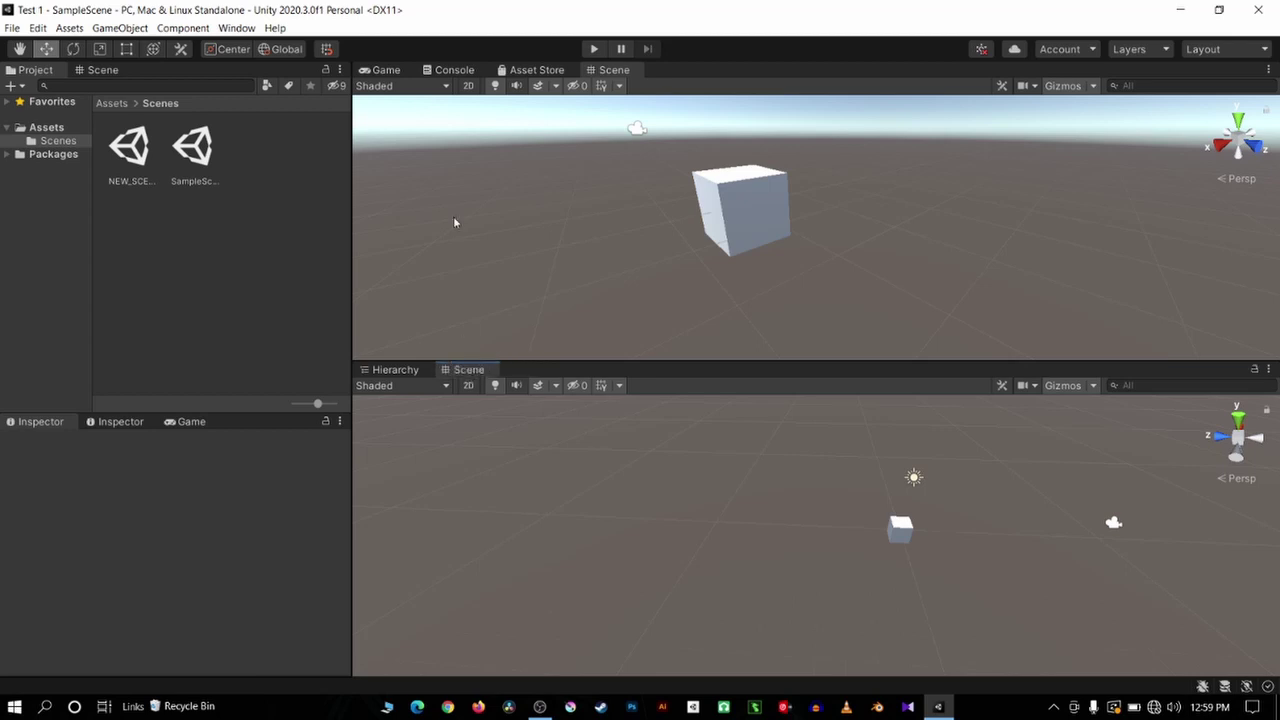
left_click(460, 72)
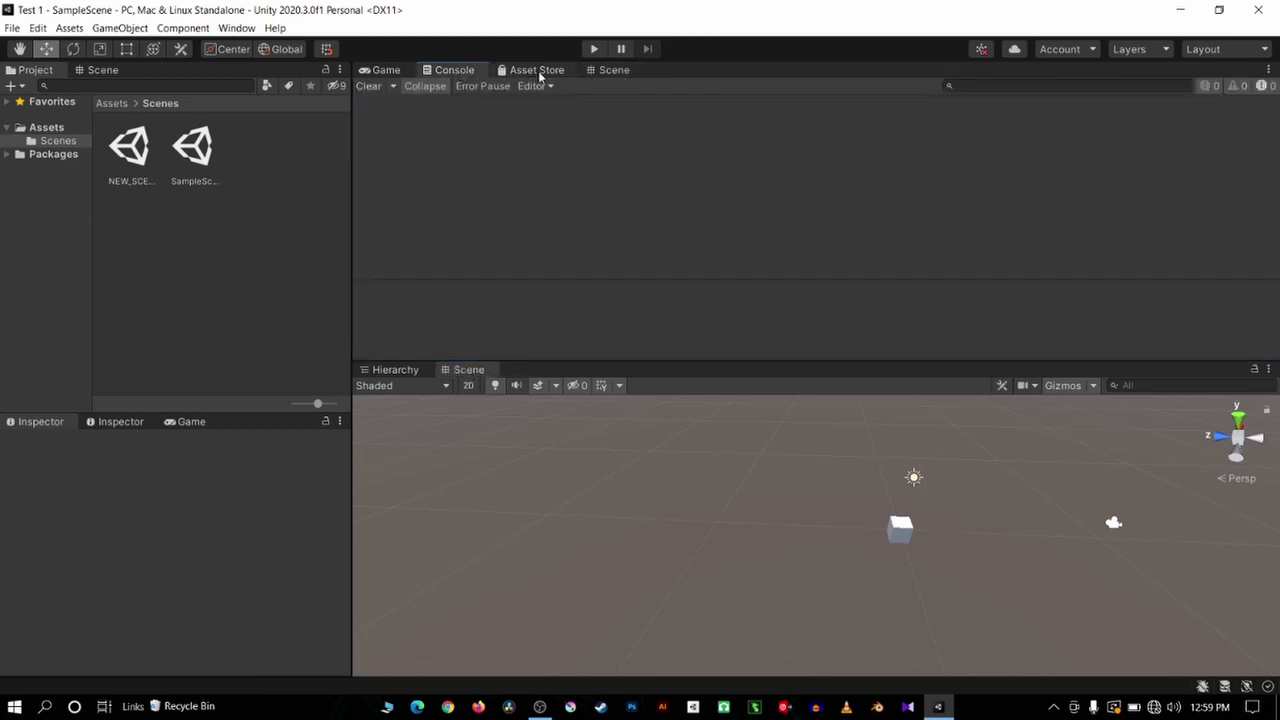
left_click(612, 70)
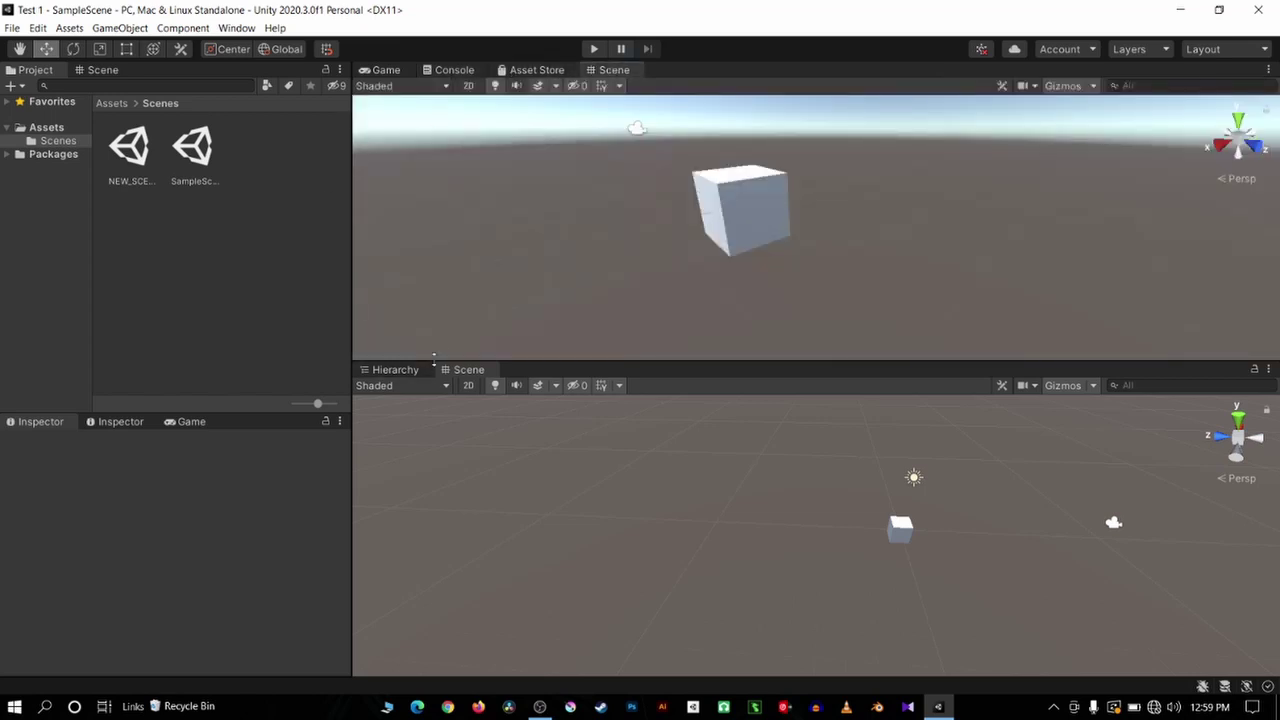
left_click_drag(428, 362, 424, 508)
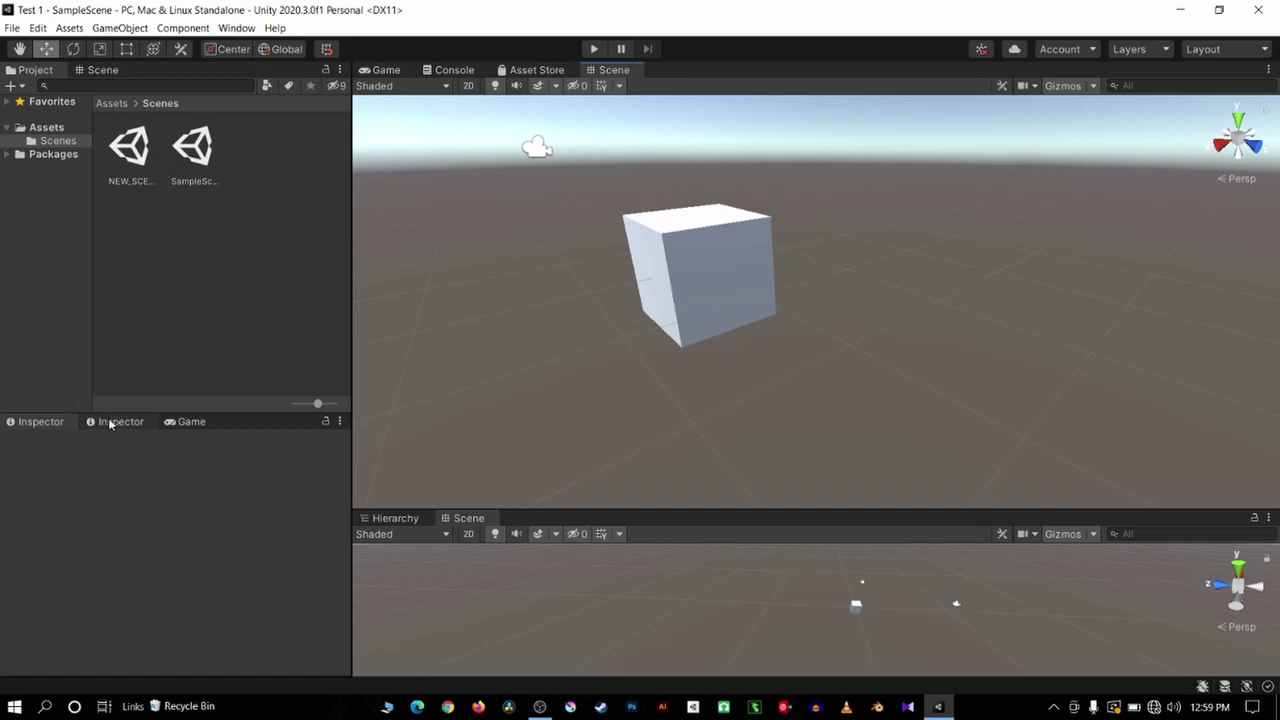
Dock the Hierarchy in its own narrow right column and the Inspector beneath the main Scene view
mouse_move(395, 518)
left_mouse_down()
mouse_move(1128, 85)
mouse_move(1127, 73)
left_mouse_up()
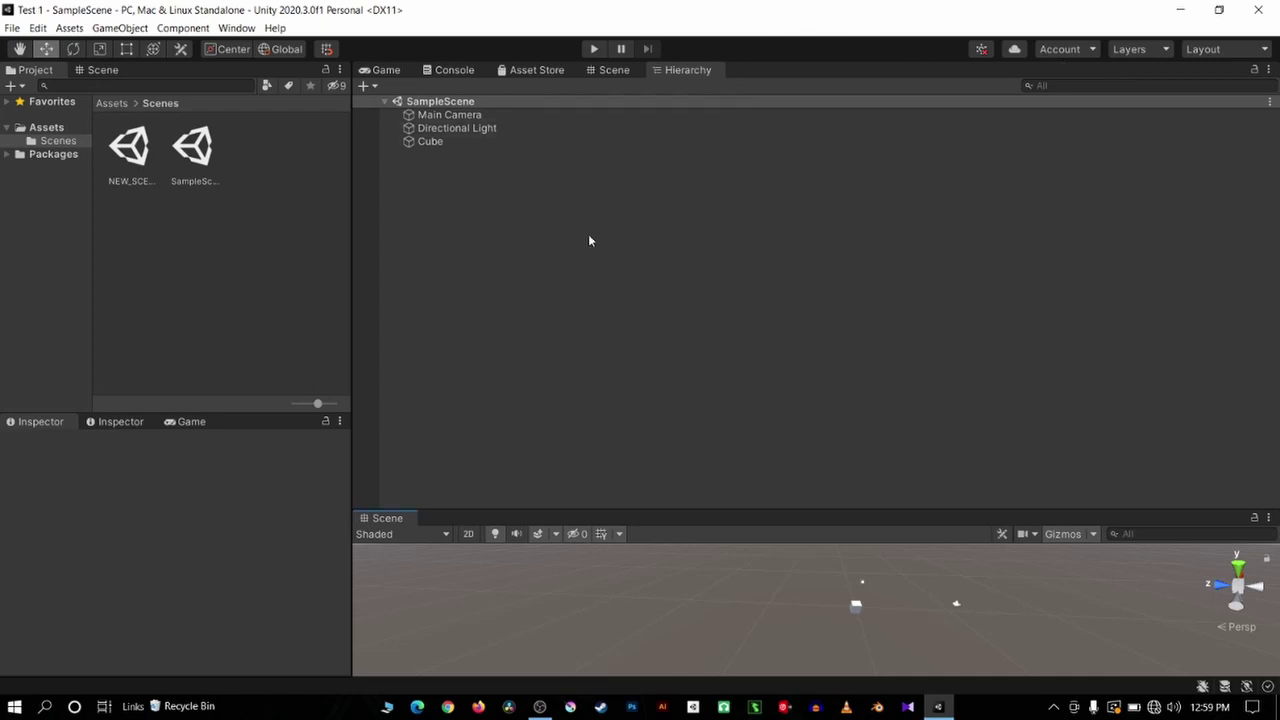
mouse_move(687, 70)
left_mouse_down()
mouse_move(705, 189)
mouse_move(366, 296)
left_mouse_up()
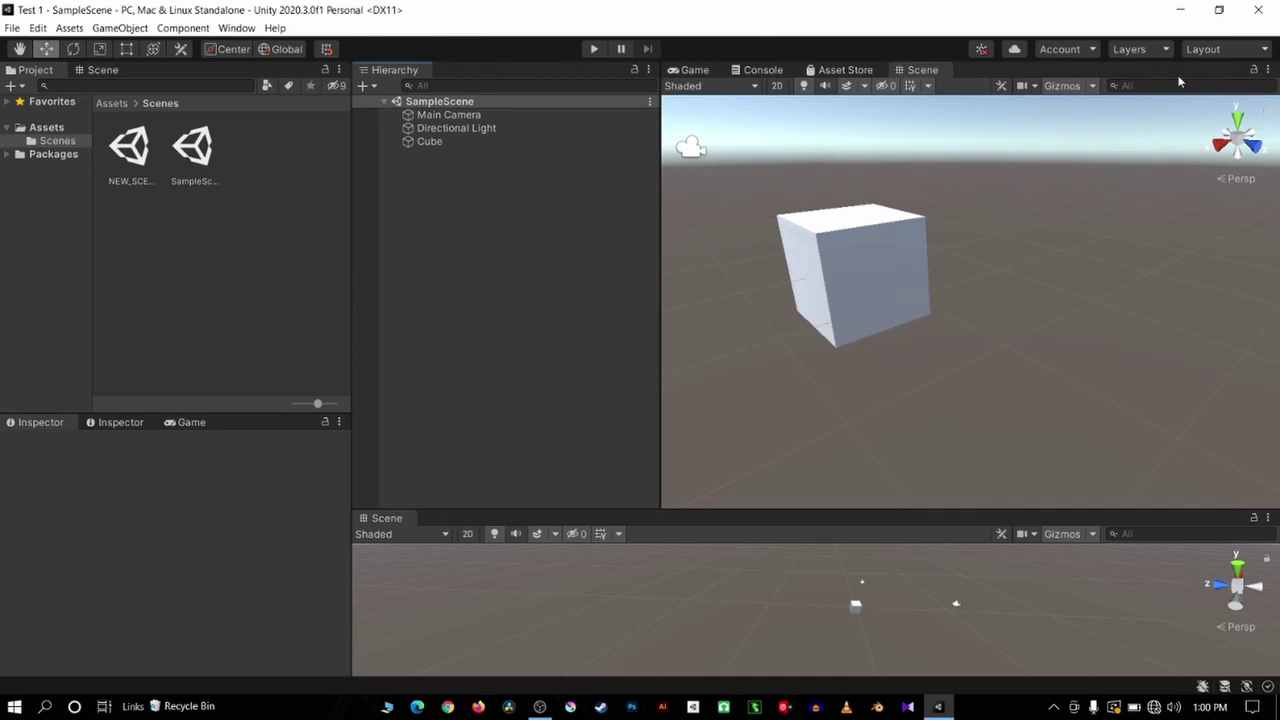
mouse_move(406, 72)
left_mouse_down()
mouse_move(912, 78)
mouse_move(1262, 100)
left_mouse_up()
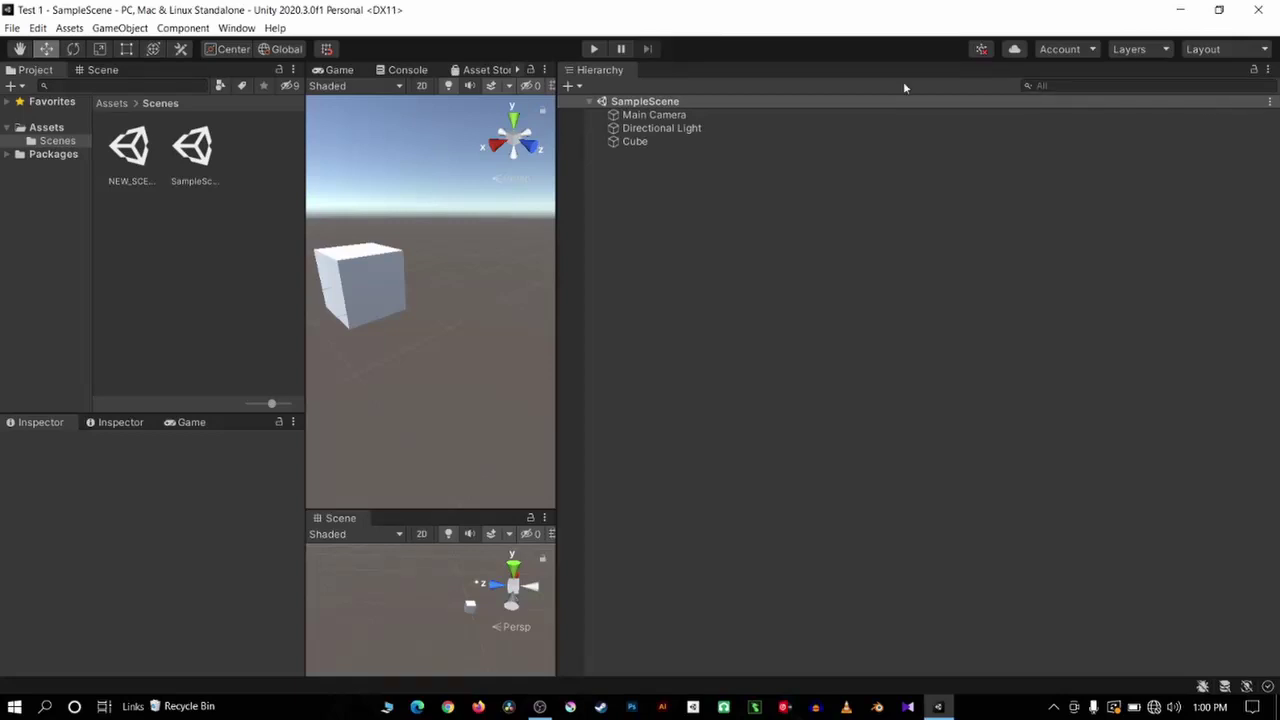
left_click_drag(557, 301, 1066, 286)
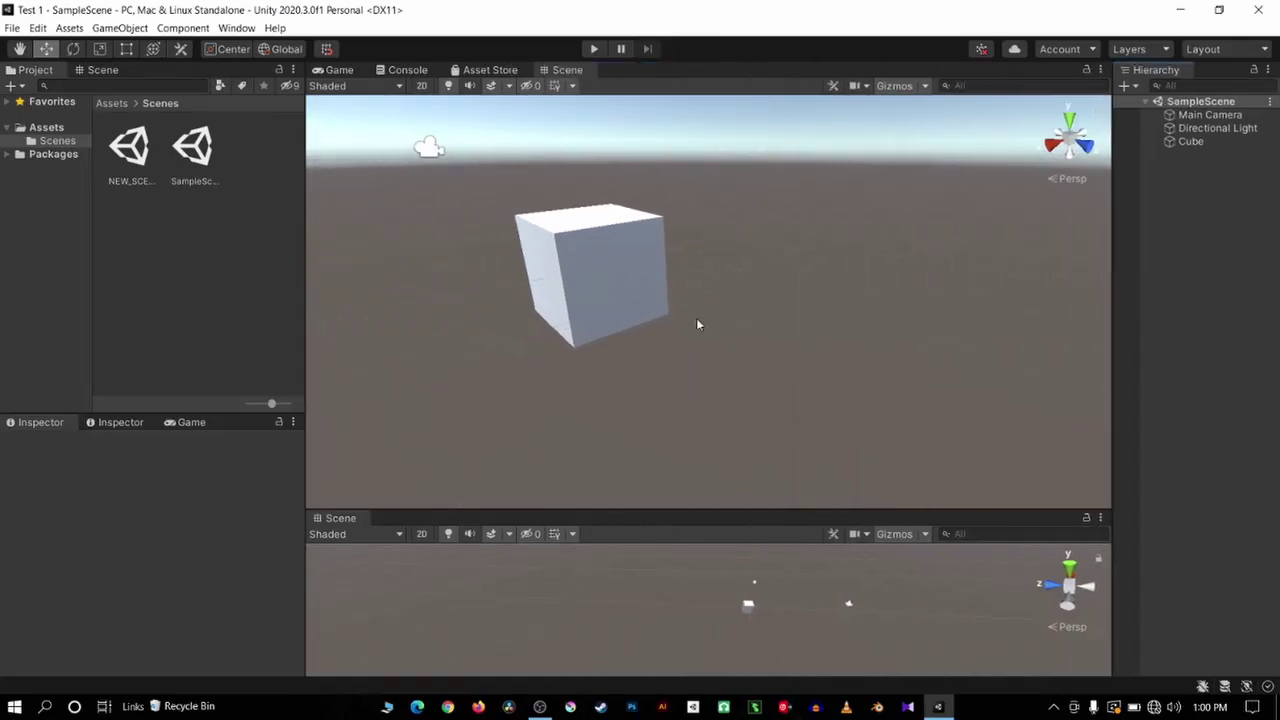
left_click_drag(259, 407, 240, 407)
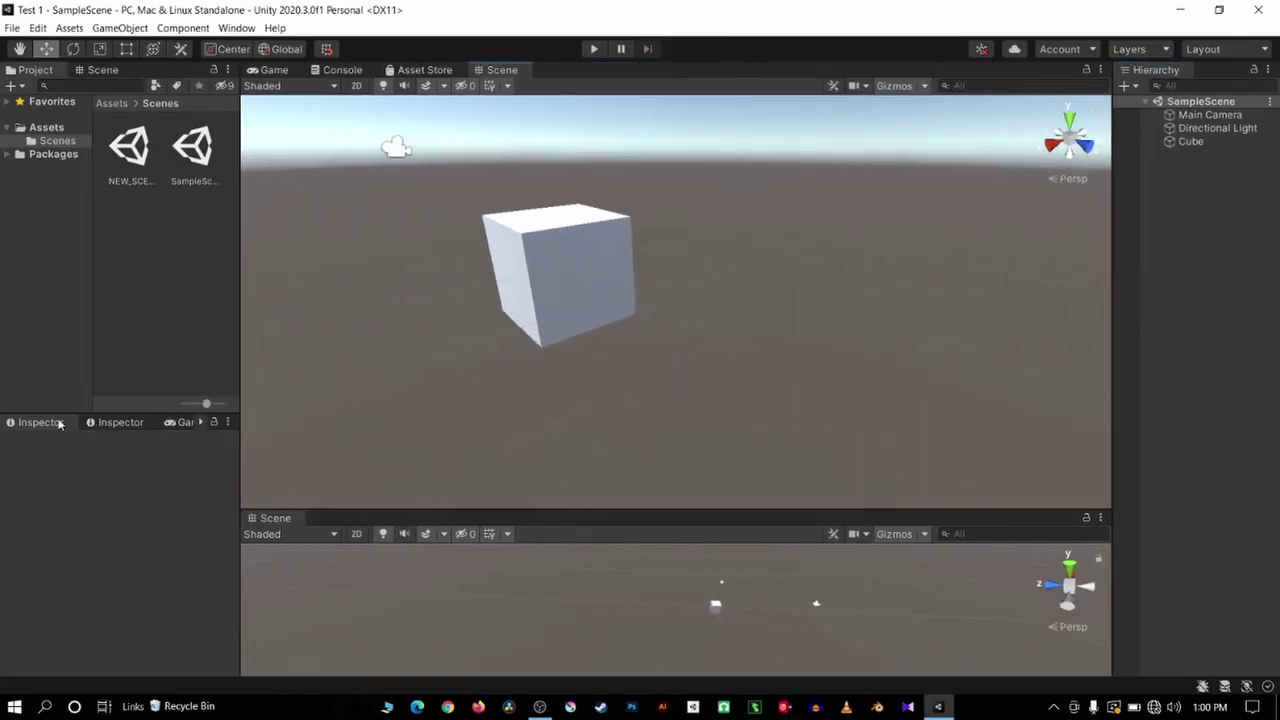
mouse_move(52, 422)
left_mouse_down()
mouse_move(233, 470)
mouse_move(238, 535)
left_mouse_up()
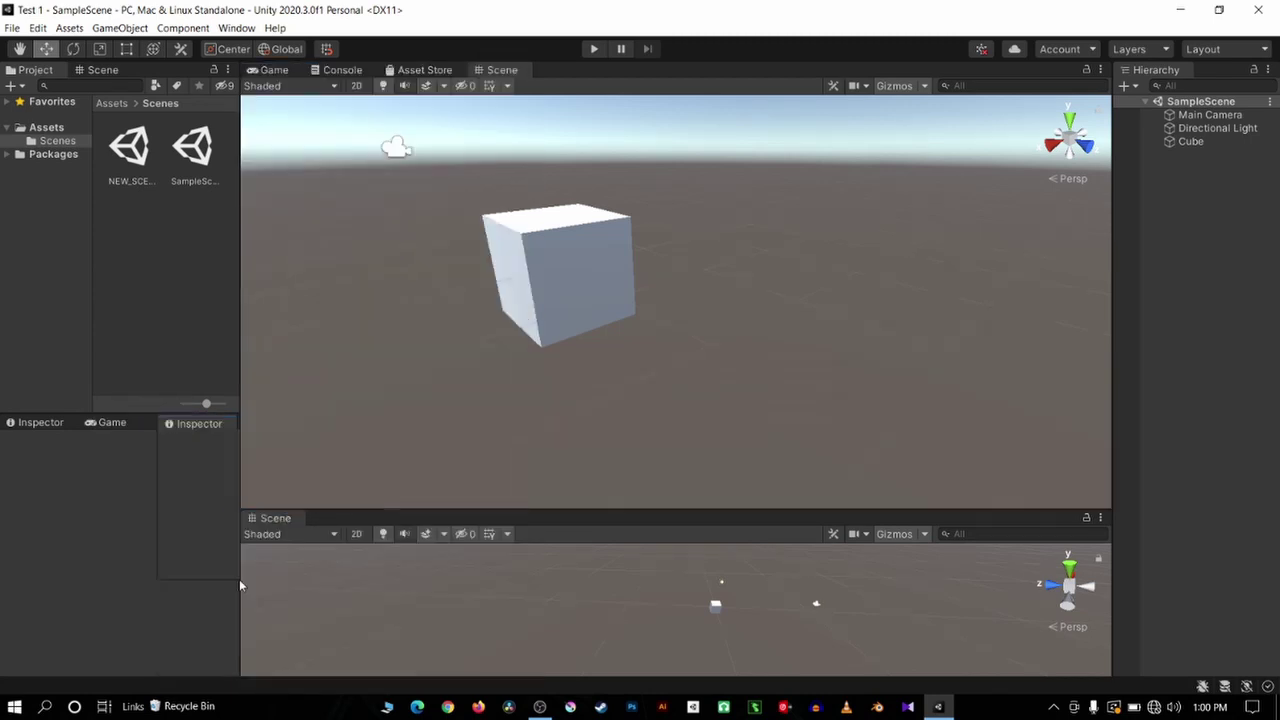
mouse_move(238, 535)
left_mouse_down()
mouse_move(251, 628)
mouse_move(558, 581)
mouse_move(550, 572)
left_mouse_up()
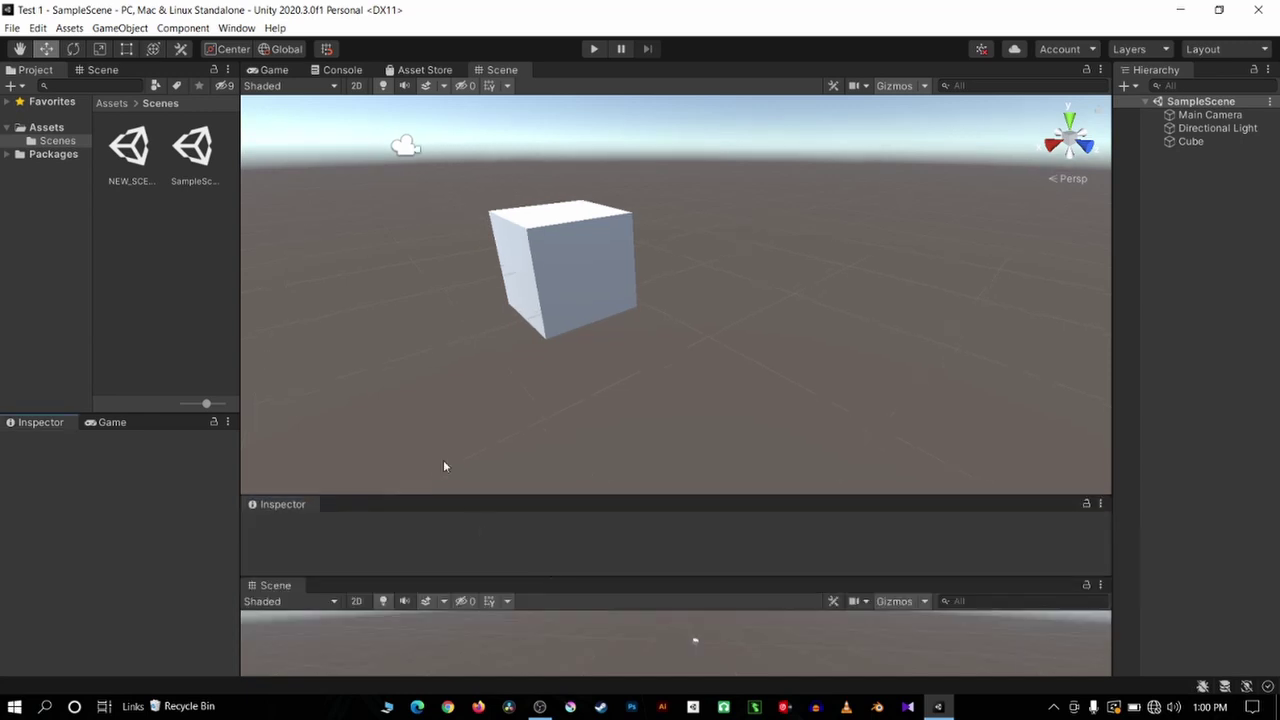
Close the second Scene view and the Game preview
left_click(1100, 588)
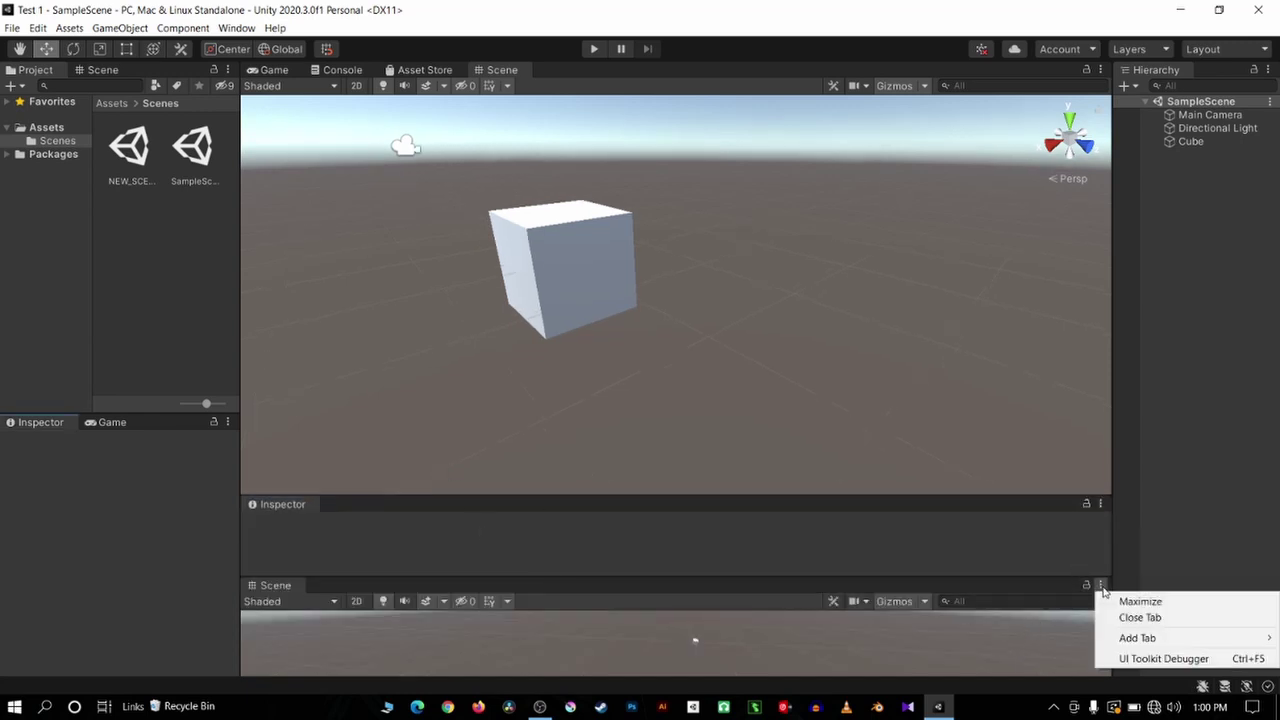
left_click(1139, 618)
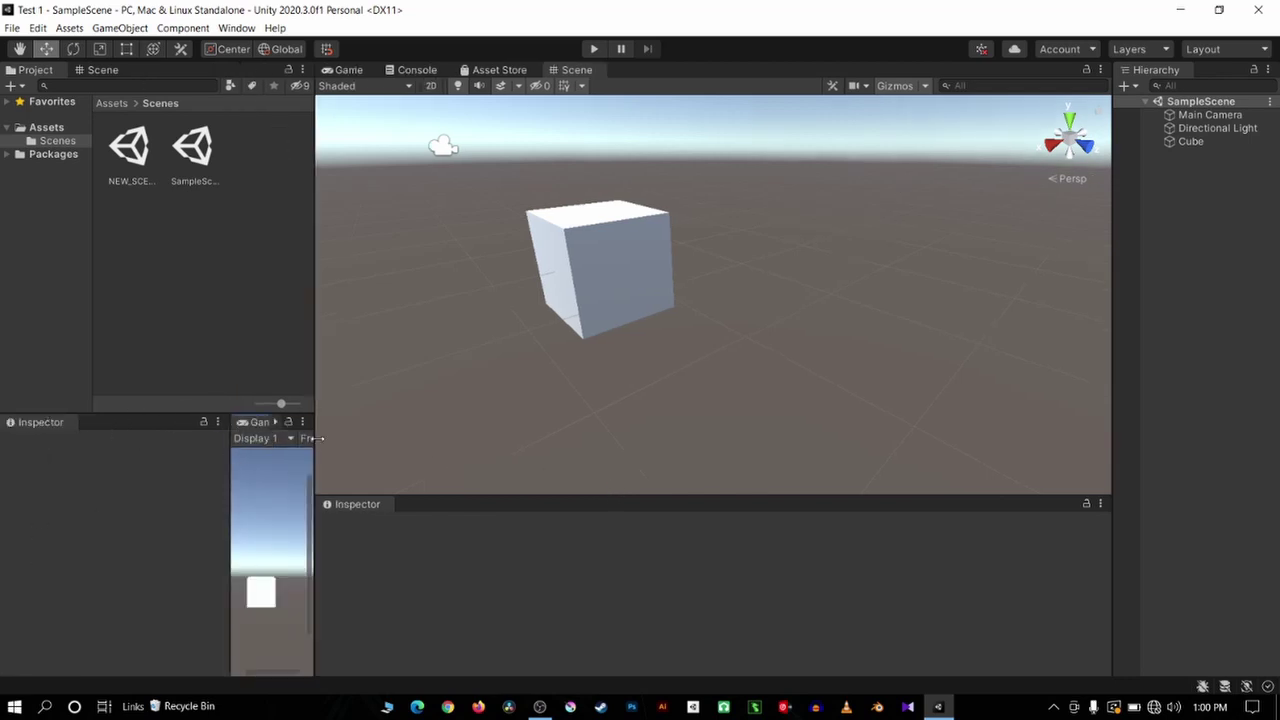
left_click_drag(314, 440, 452, 414)
left_click(450, 420)
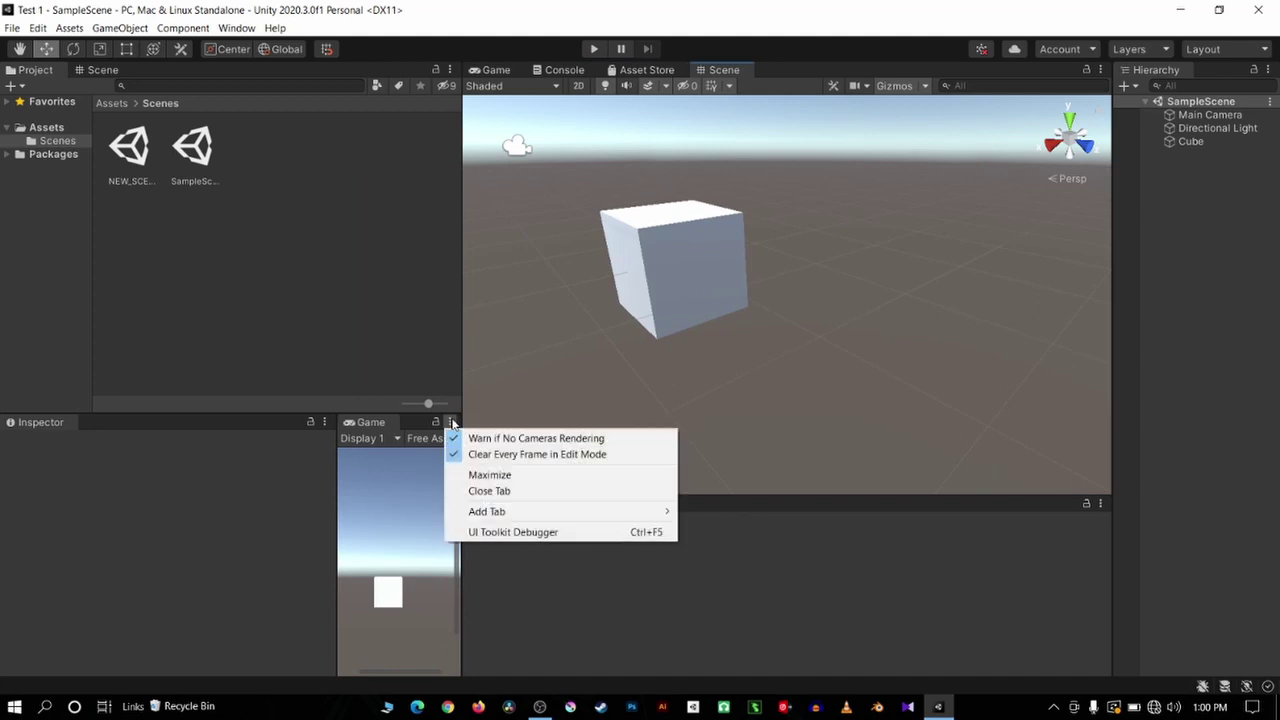
left_click(497, 490)
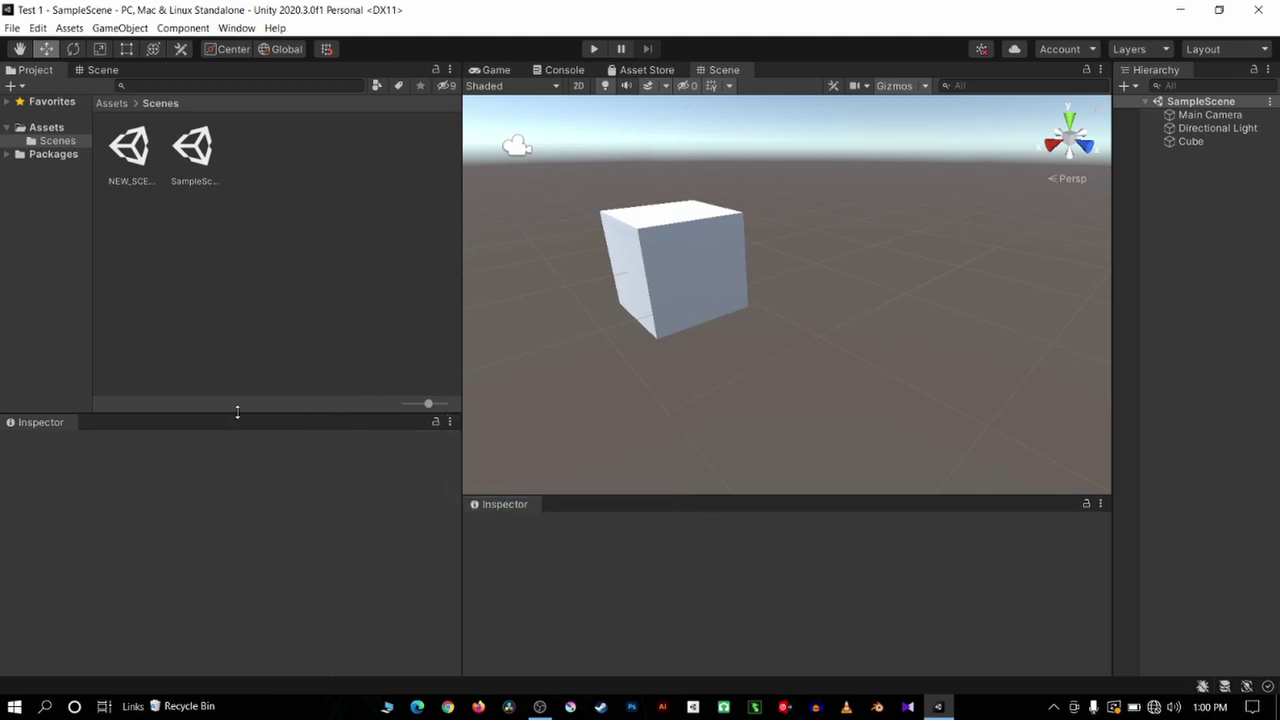
Resize the Project panel, close the duplicate Inspector, and widen the Scene view
left_click_drag(237, 412, 234, 566)
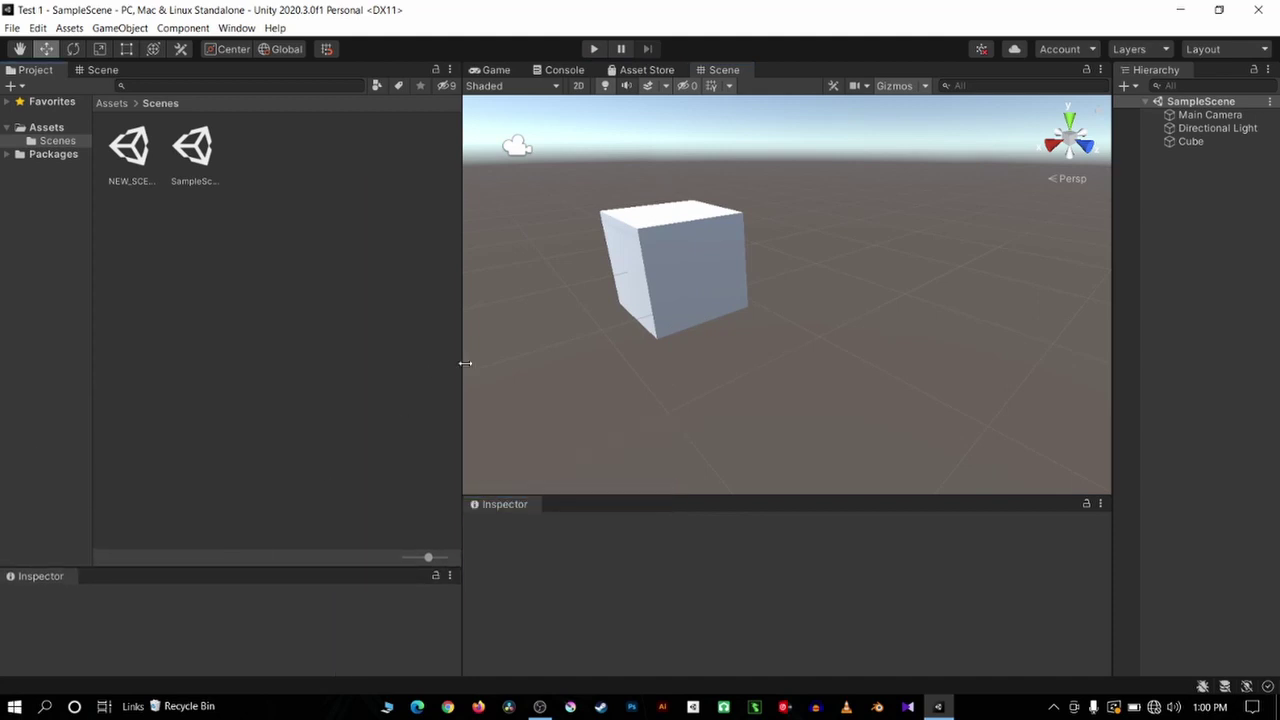
left_click_drag(462, 363, 301, 349)
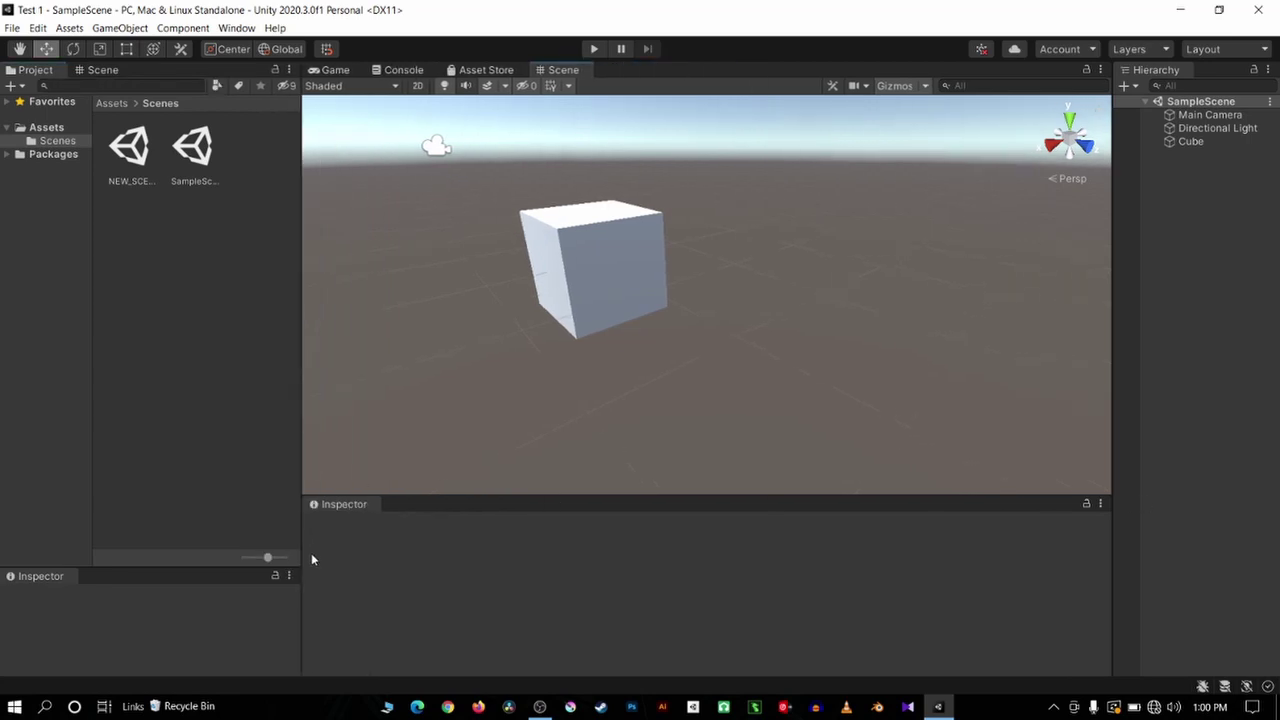
left_click(287, 577)
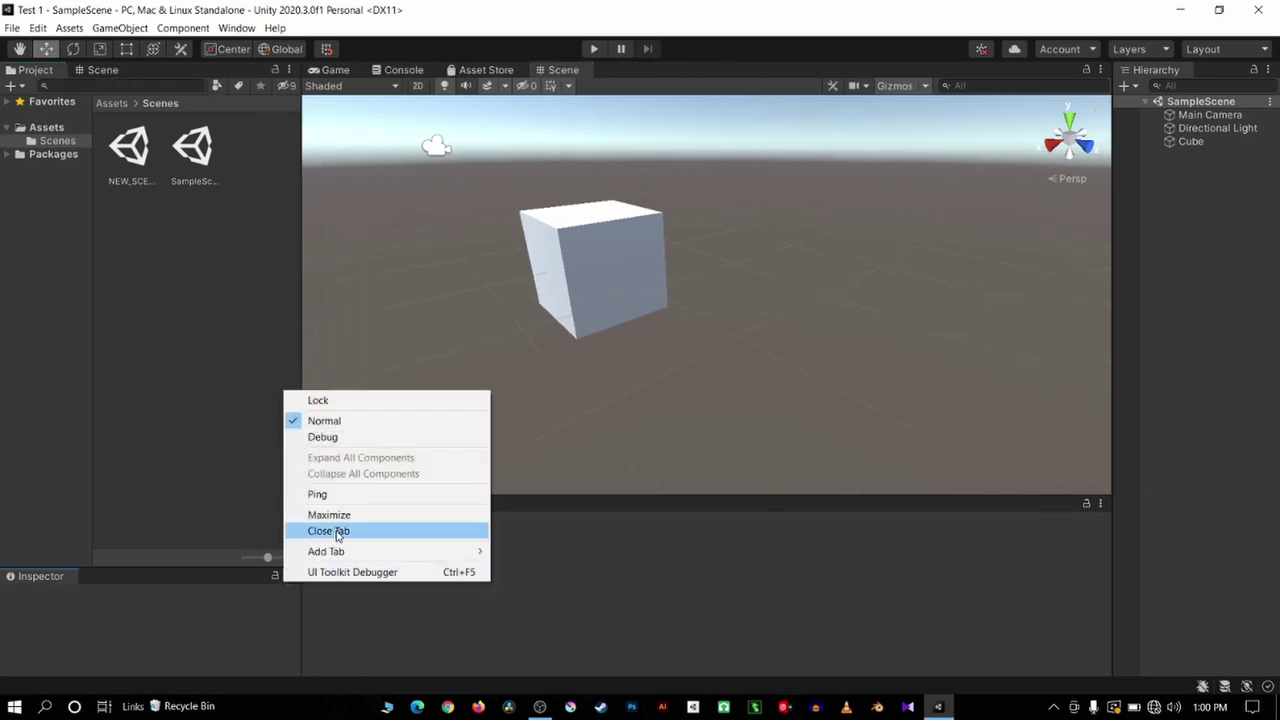
left_click(334, 529)
left_click_drag(299, 419, 254, 415)
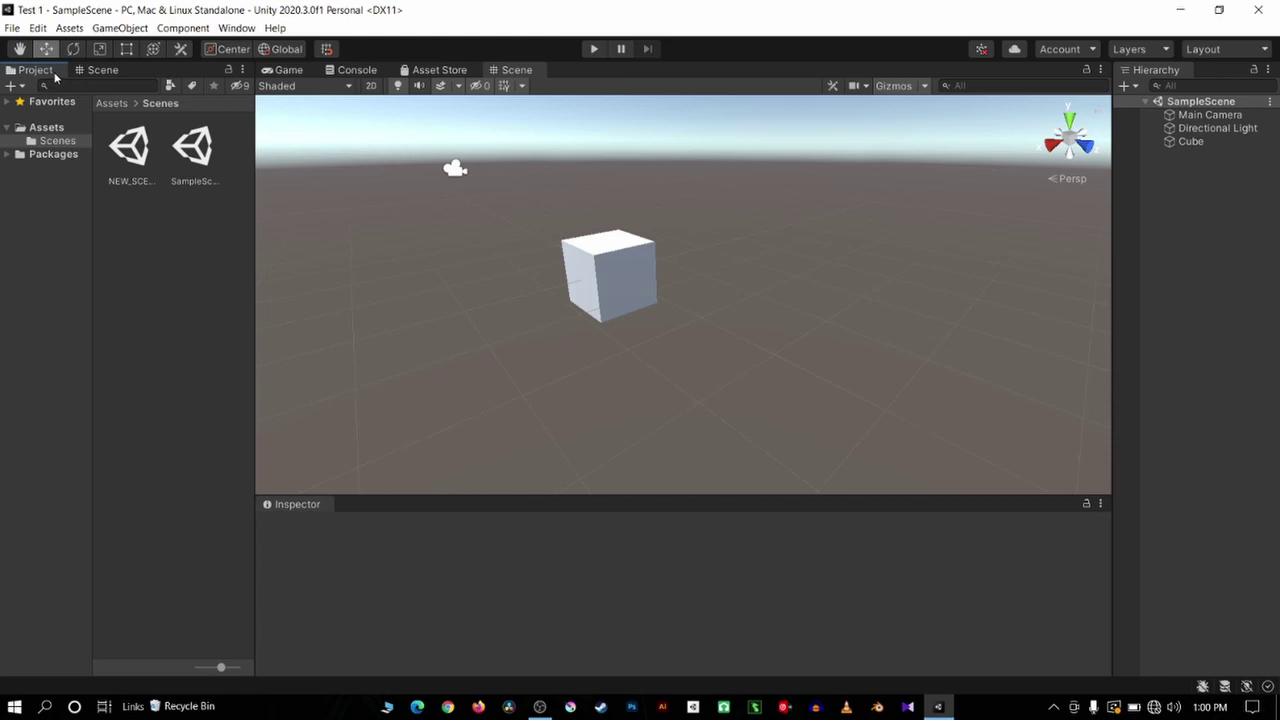
Use the Move tool to drag the Cube down to Position Y -0.4
mouse_move(544, 491)
left_mouse_down()
mouse_move(555, 540)
mouse_move(702, 236)
left_mouse_up()
scroll(670, 245, "down", 5)
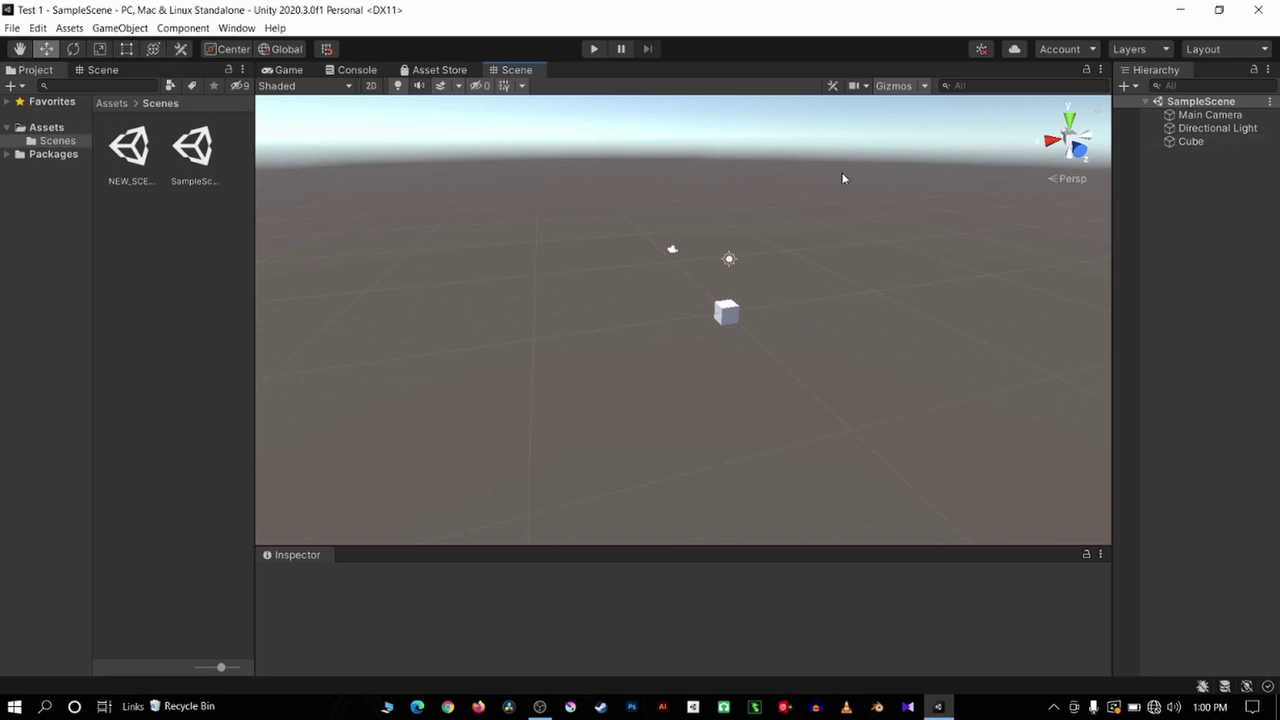
left_click_drag(864, 244, 366, 191, "alt")
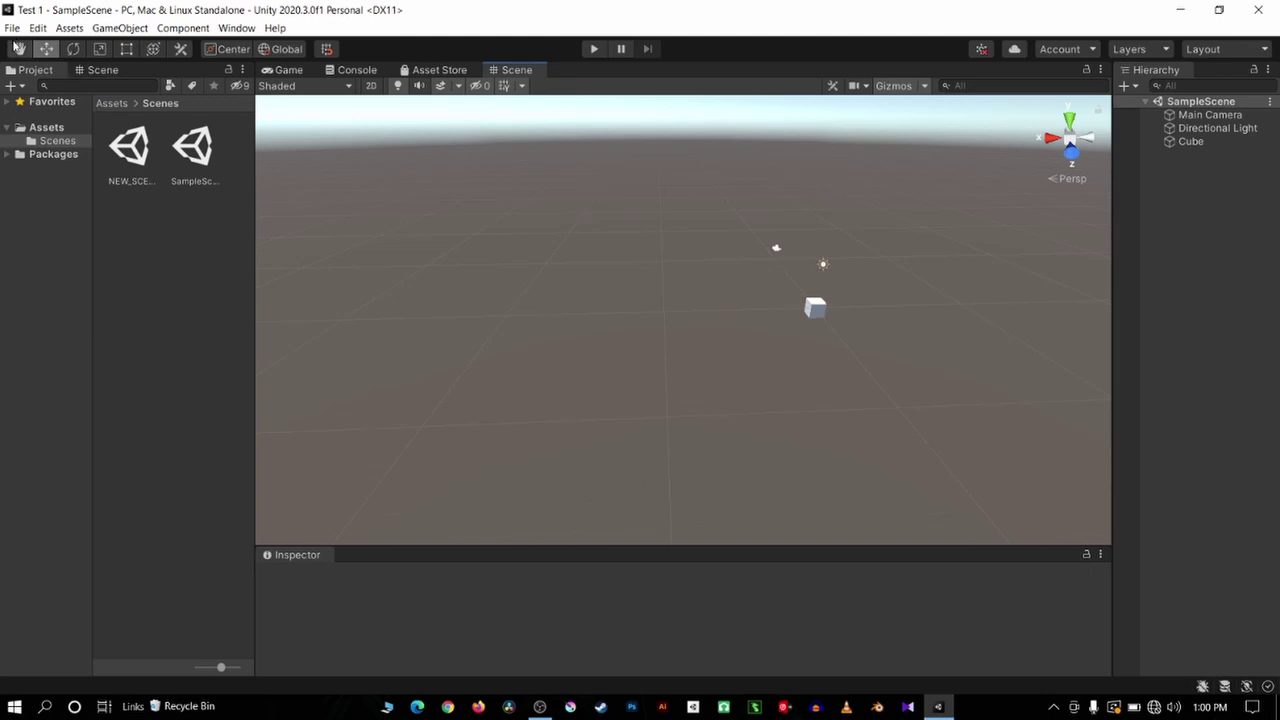
left_click(18, 48)
left_click_drag(326, 307, 748, 297)
scroll(711, 288, "up", 3)
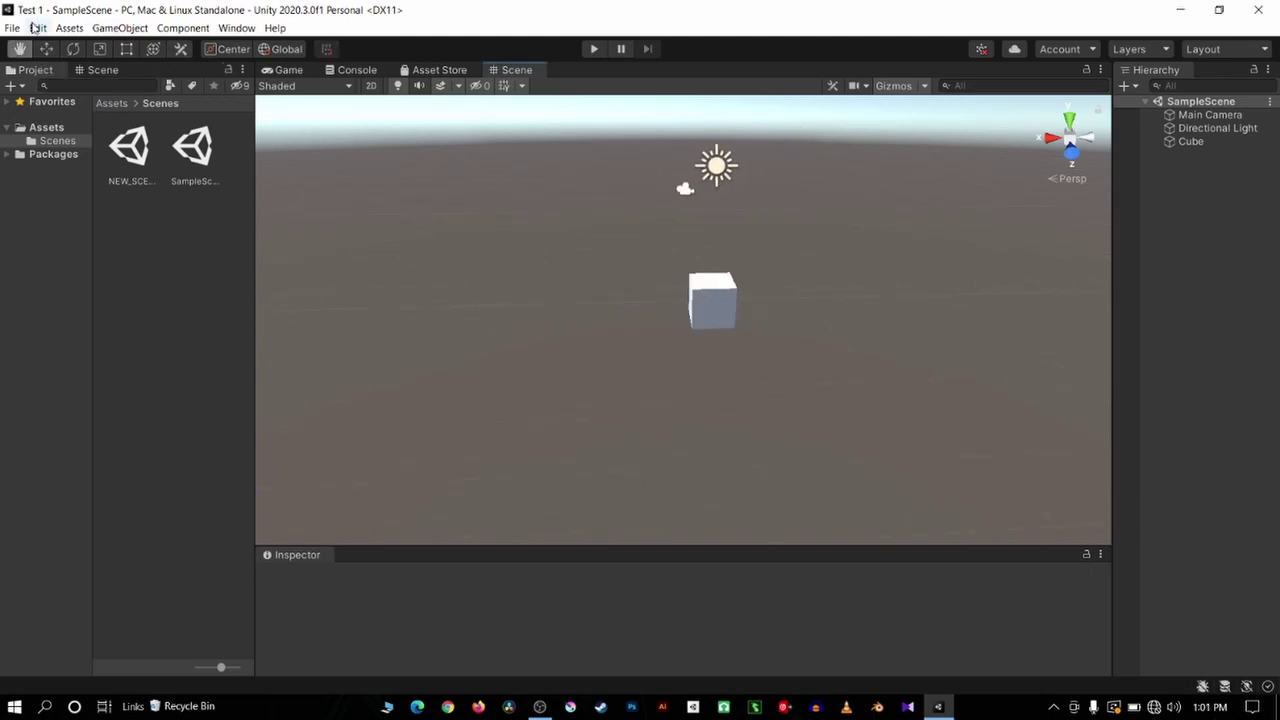
mouse_move(737, 237)
left_mouse_down("alt")
mouse_move(660, 268)
mouse_move(746, 321)
mouse_move(670, 307)
mouse_move(738, 297)
mouse_move(600, 340)
mouse_move(637, 349)
mouse_move(644, 325)
left_mouse_up("alt")
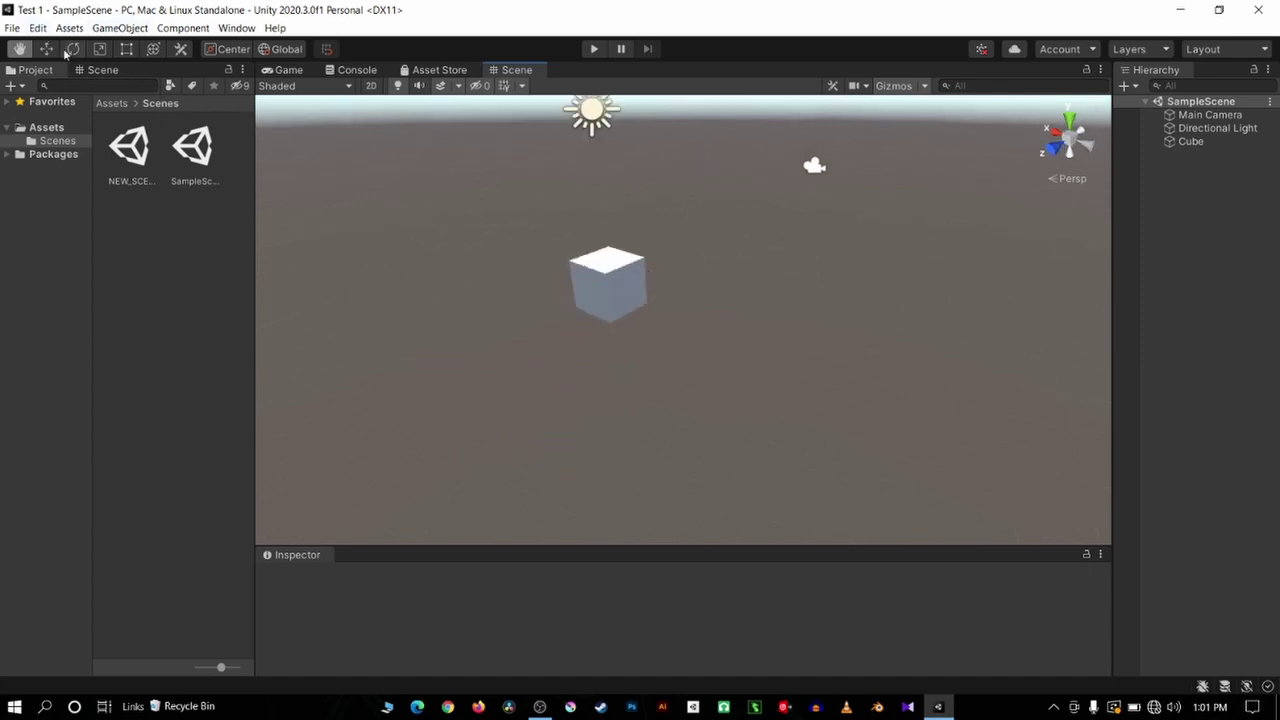
key("w")
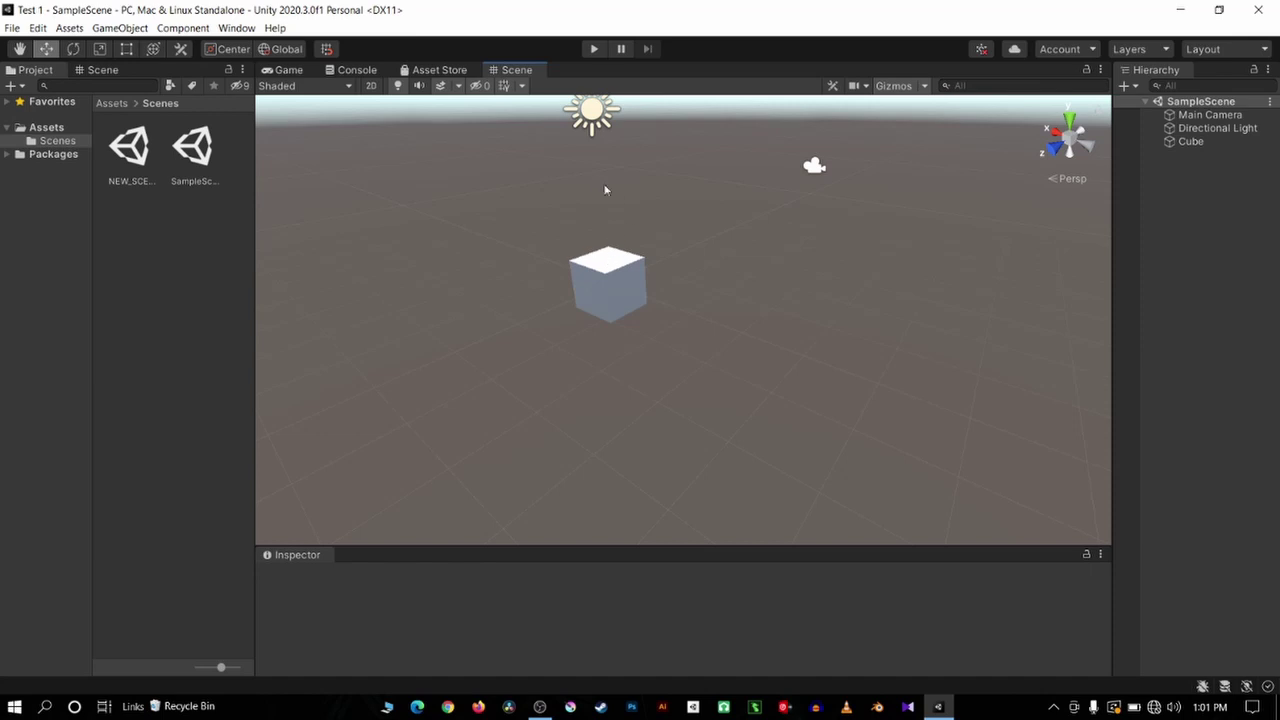
left_click(608, 285)
scroll(600, 230, "down", 2)
mouse_move(641, 245)
left_mouse_down()
mouse_move(594, 335)
mouse_move(572, 349)
left_mouse_up()
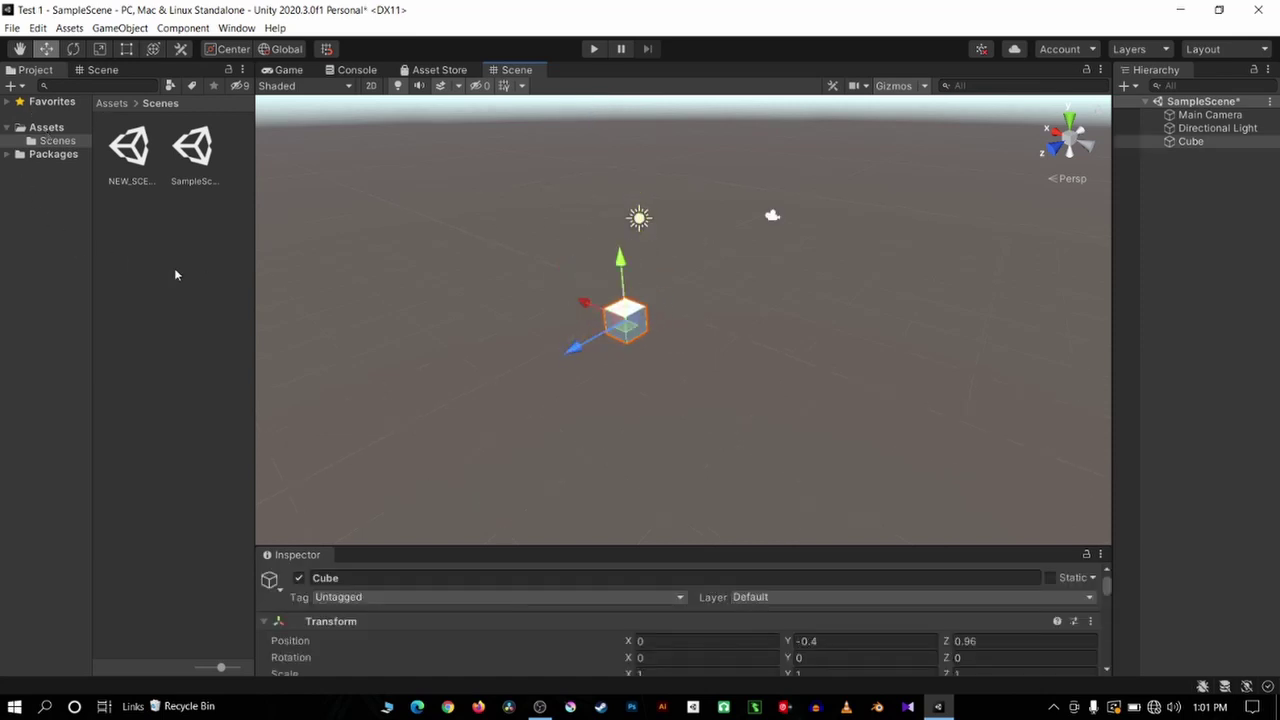
Delete the SampleScene and NEW_SCENE assets from the Scenes folder
left_click(208, 184)
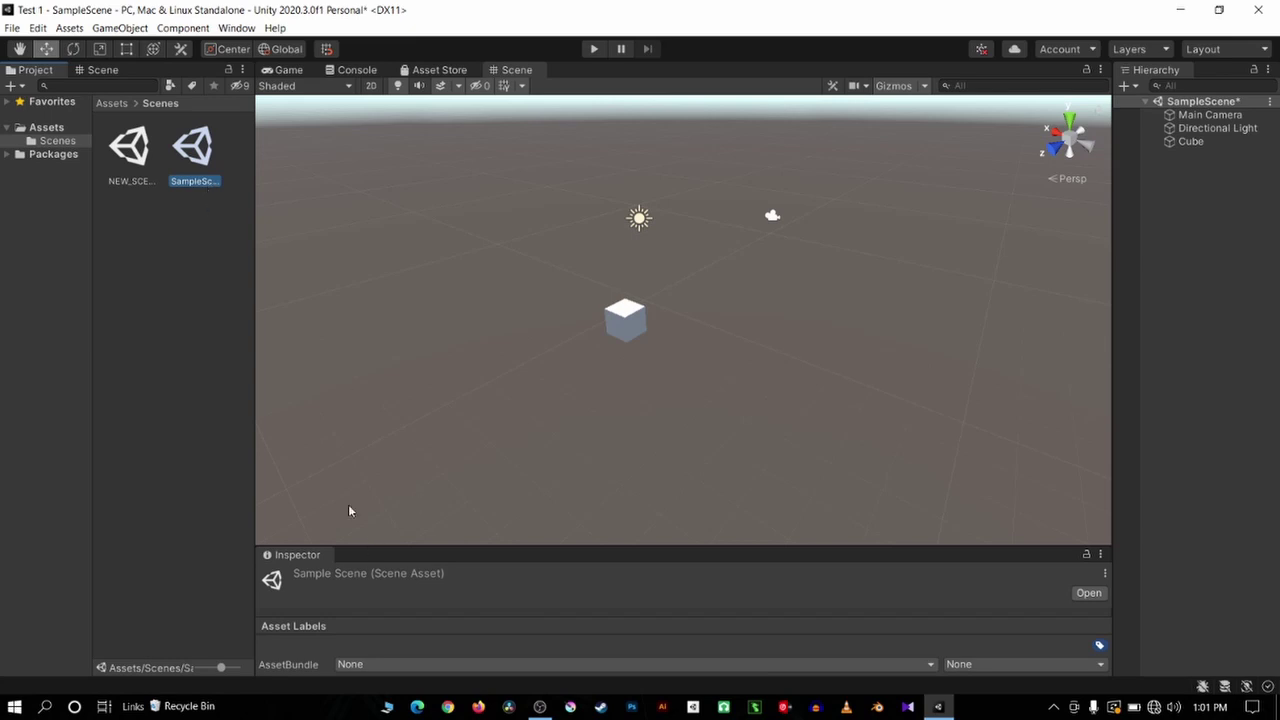
key("Delete")
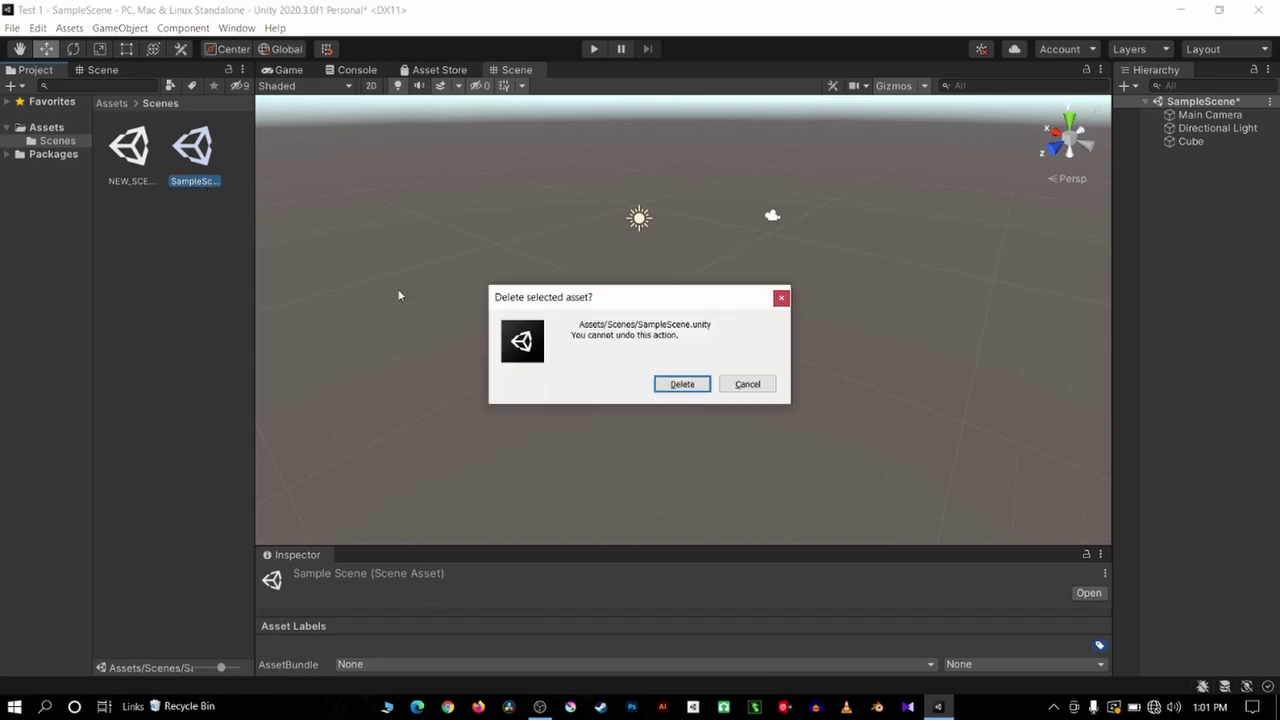
left_click(678, 386)
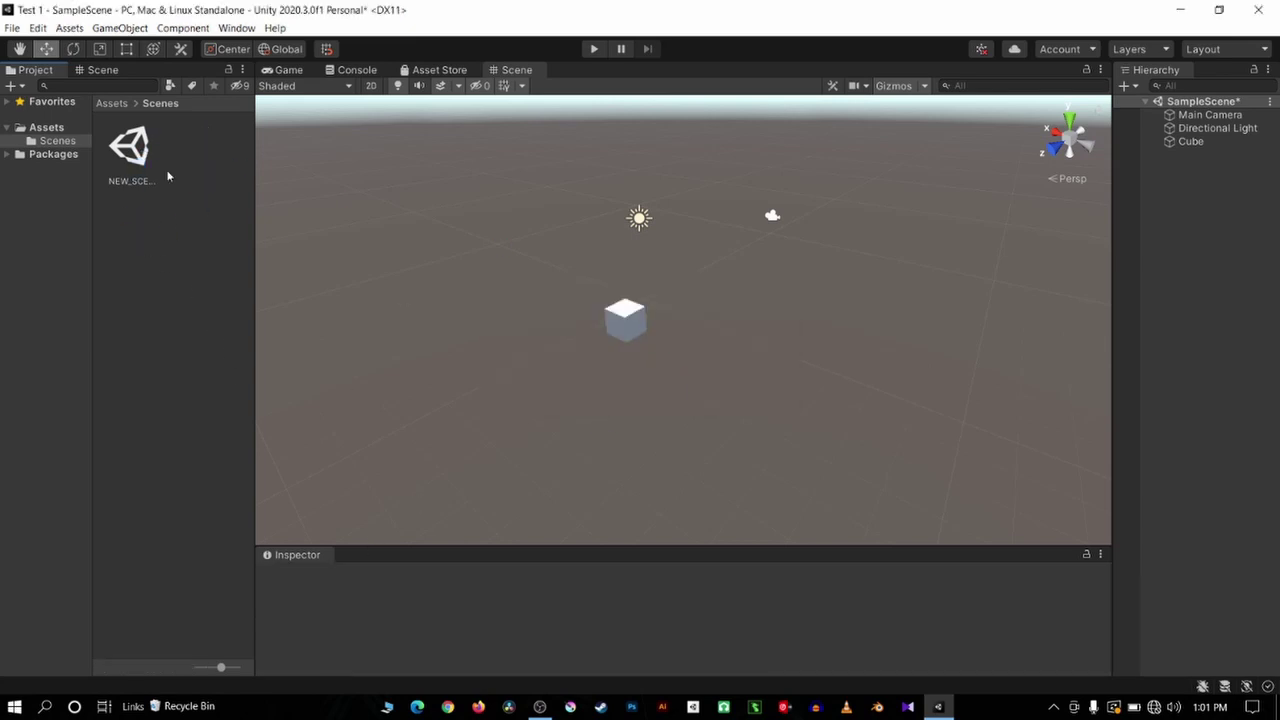
left_click(135, 147)
key("Delete")
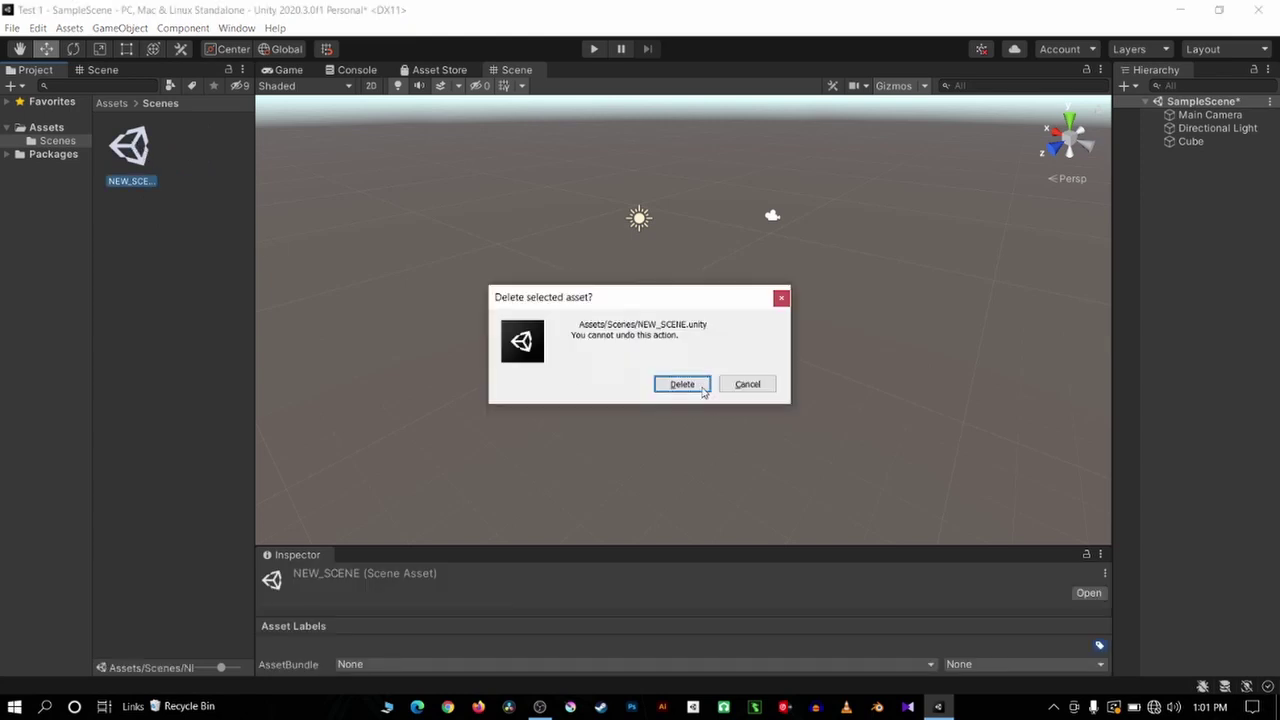
left_click(702, 388)
Open the now-empty Scenes folder and bring up its create menu
left_click(64, 143)
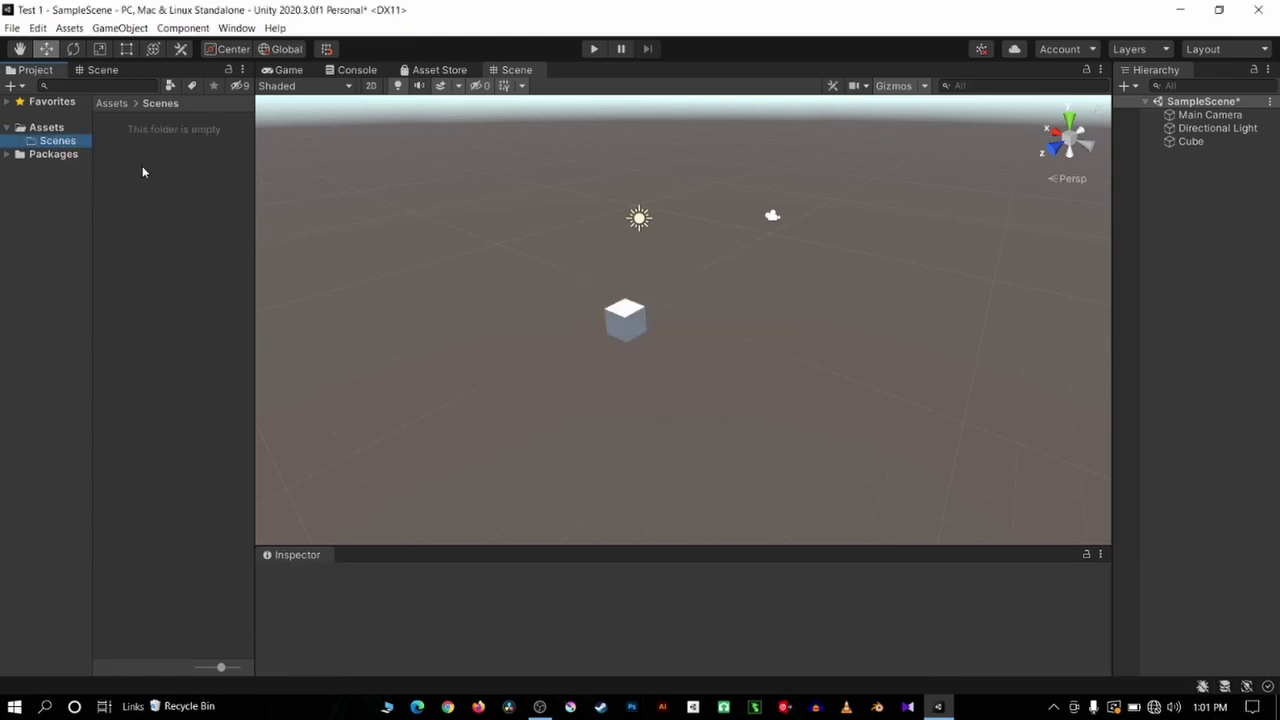
right_click(158, 172)
mouse_move(222, 184)
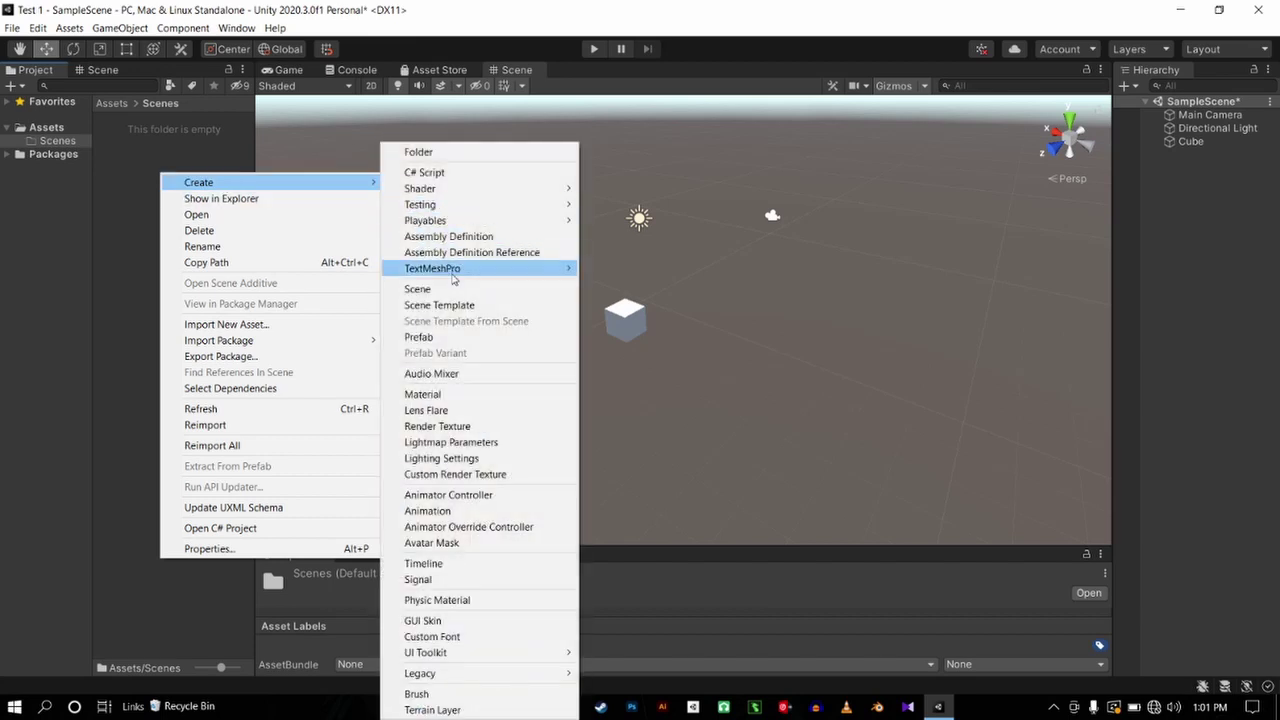
Create a new scene asset in Scenes named 'First Scene'
left_click(420, 289)
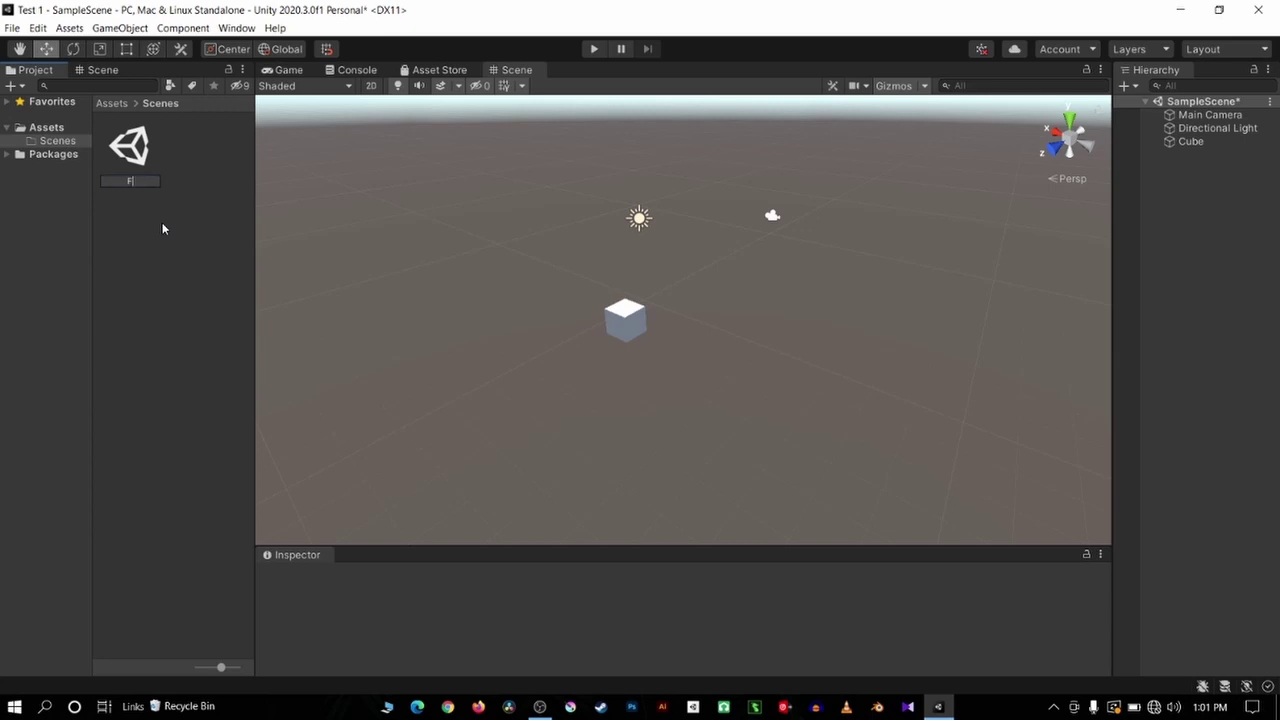
type("First ")
type("Scene")
left_click(166, 222)
left_click(165, 224)
Open First Scene, choosing Don't Save for the old scene's changes
left_click(133, 128)
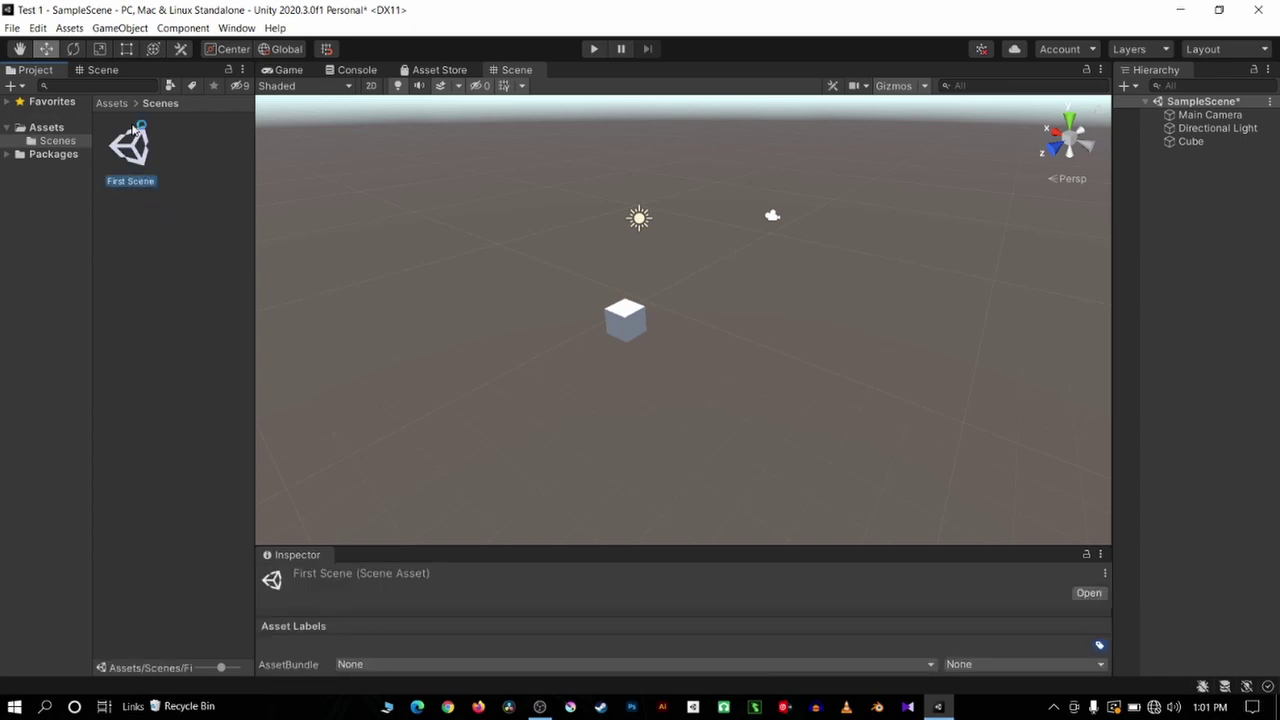
double_click(131, 128)
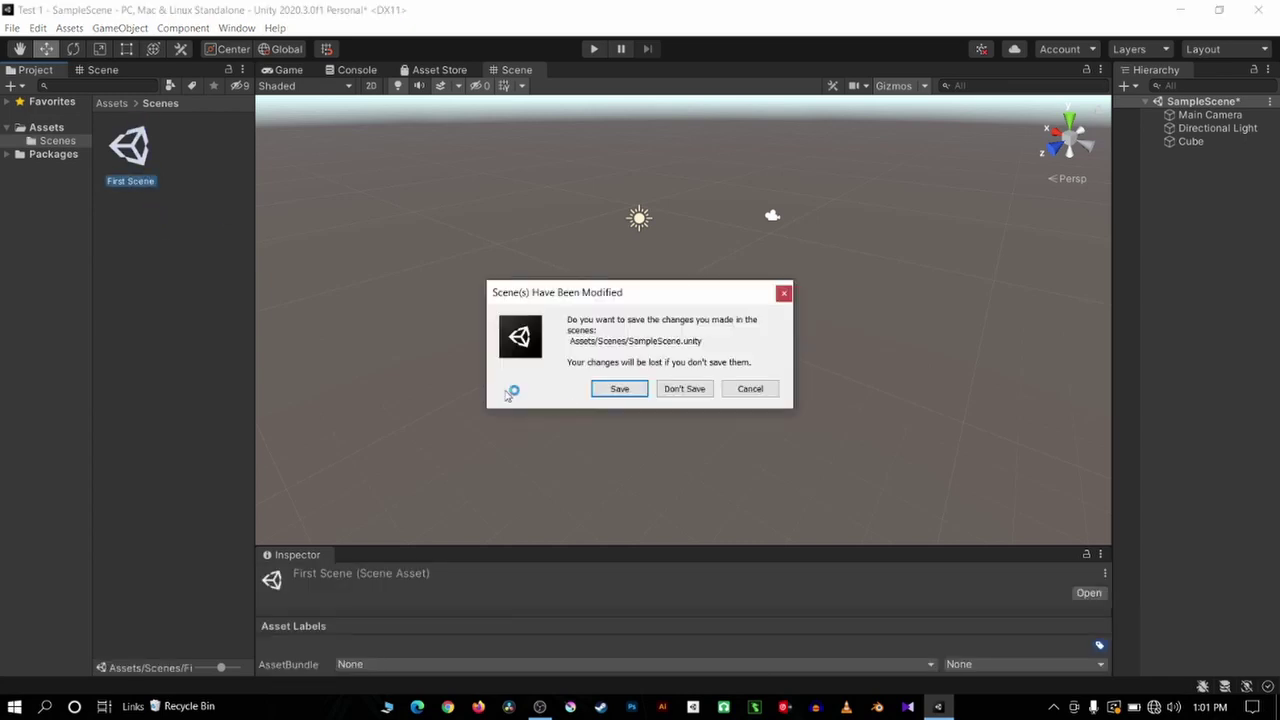
left_click(680, 389)
left_click_drag(697, 338, 314, 560, "alt")
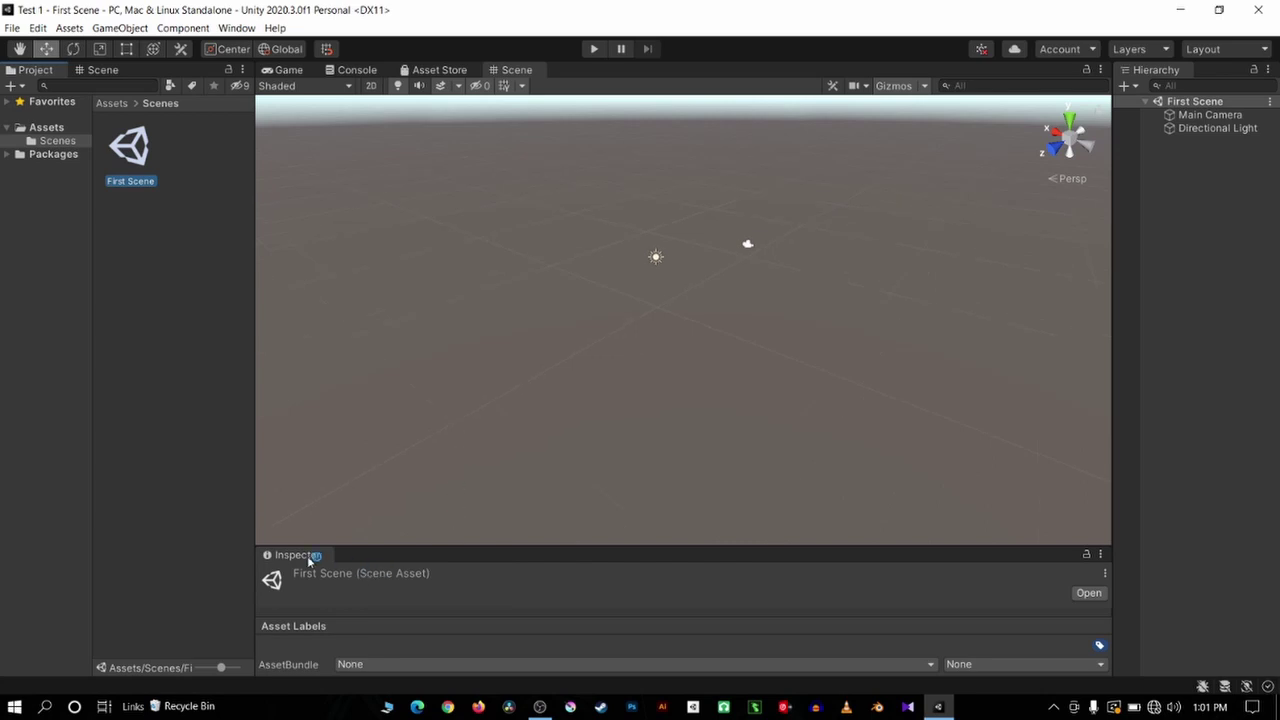
Move the Hierarchy tab into the left panel beside the Project tab
scroll(766, 333, "up", 3)
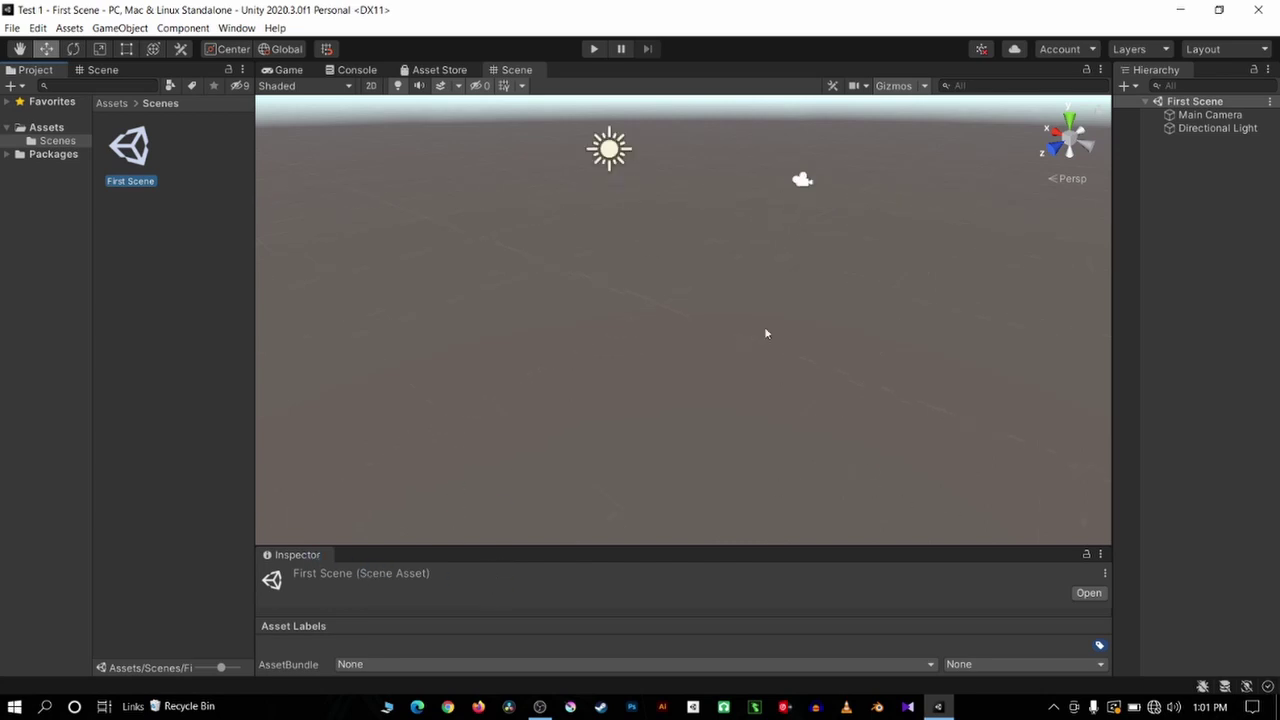
scroll(660, 269, "down", 2)
scroll(658, 265, "down", 2)
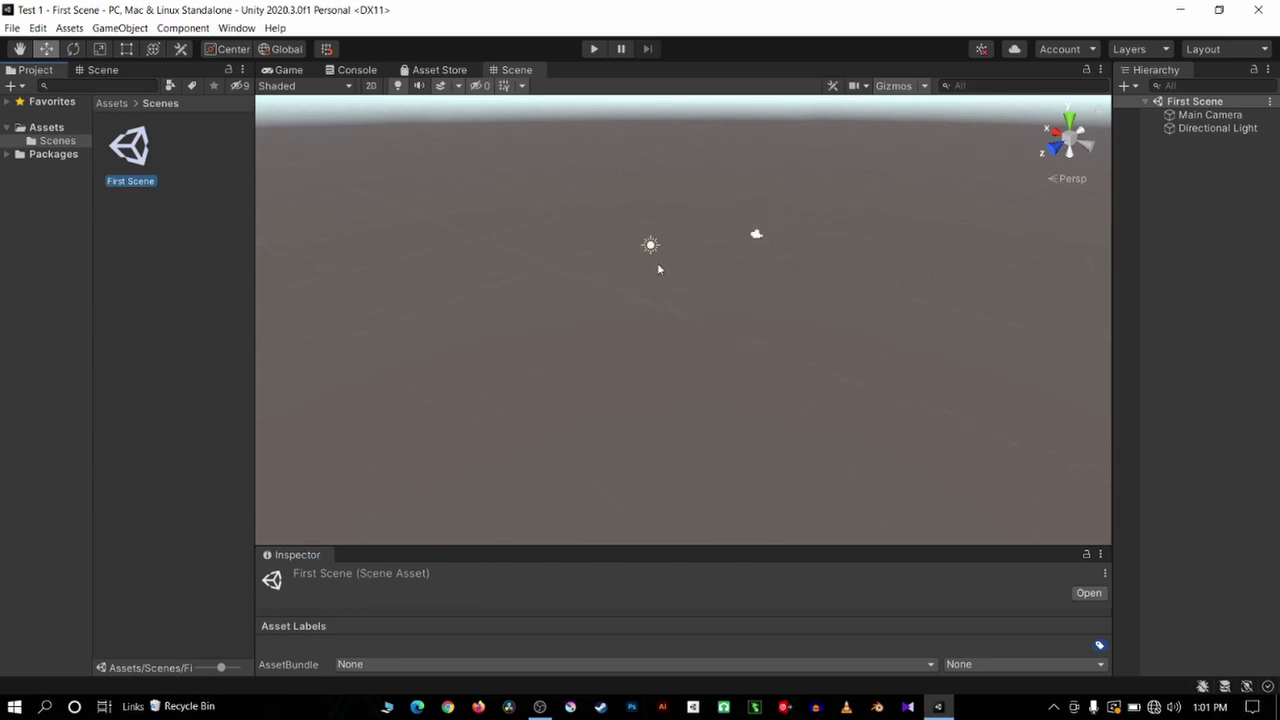
left_click(126, 295)
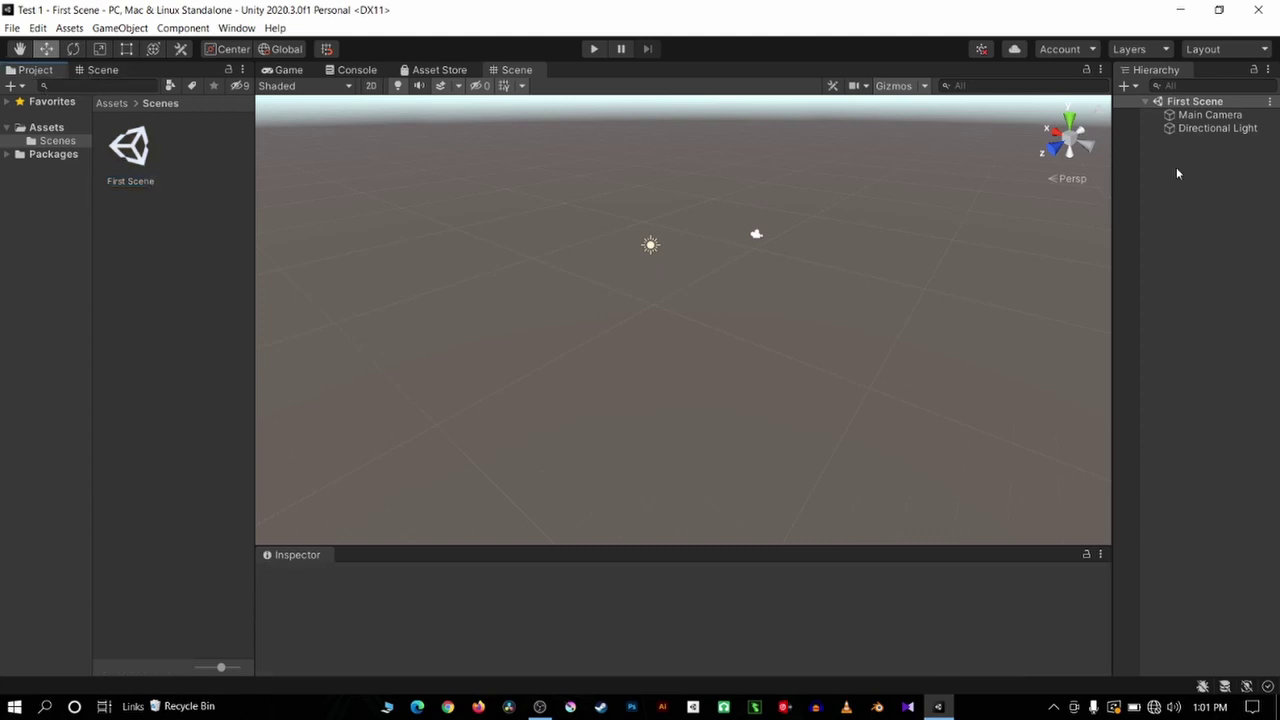
left_click_drag(1111, 168, 991, 162)
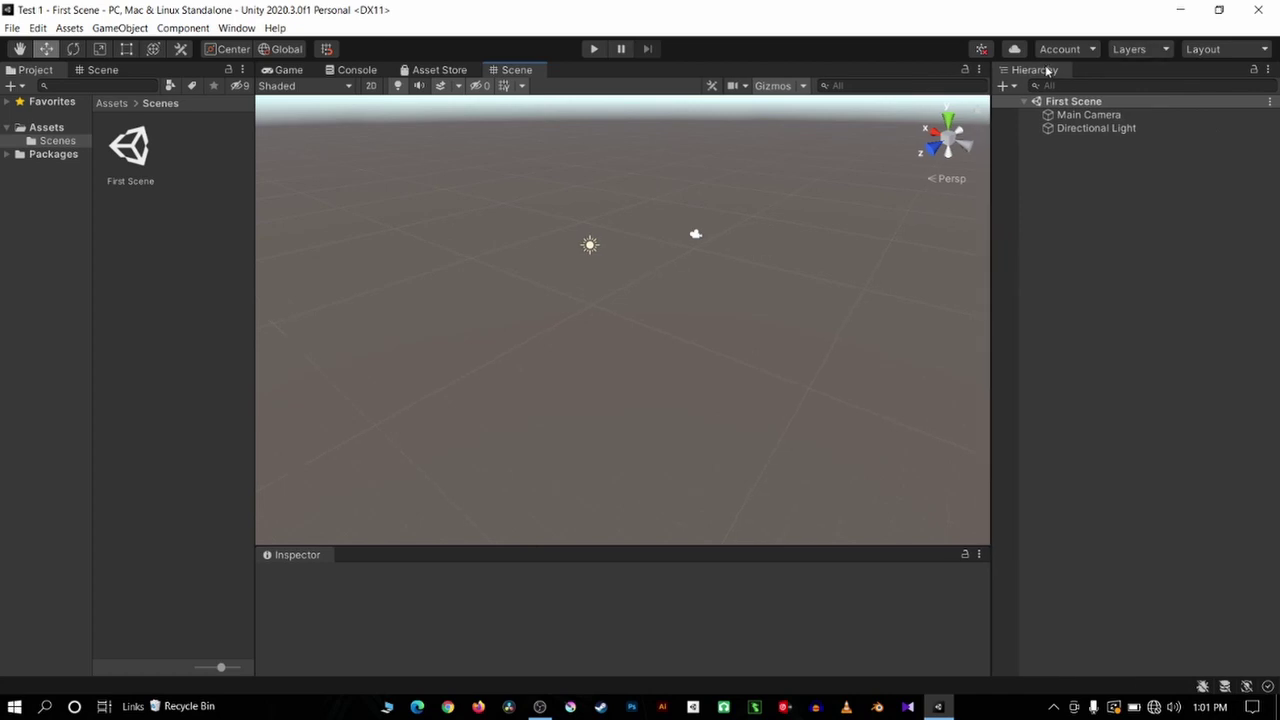
left_click_drag(1046, 70, 291, 54)
left_click_drag(165, 68, 144, 82)
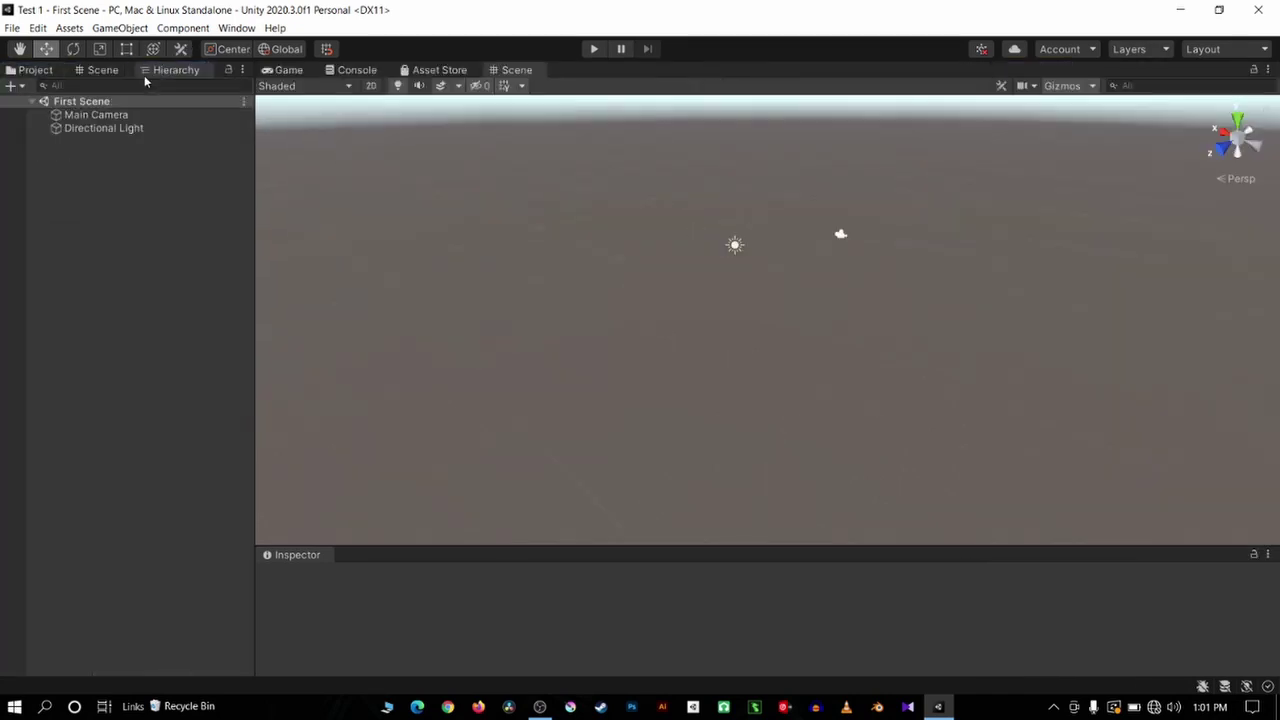
Dock the Project assets in their own area below the Hierarchy
left_click(104, 70)
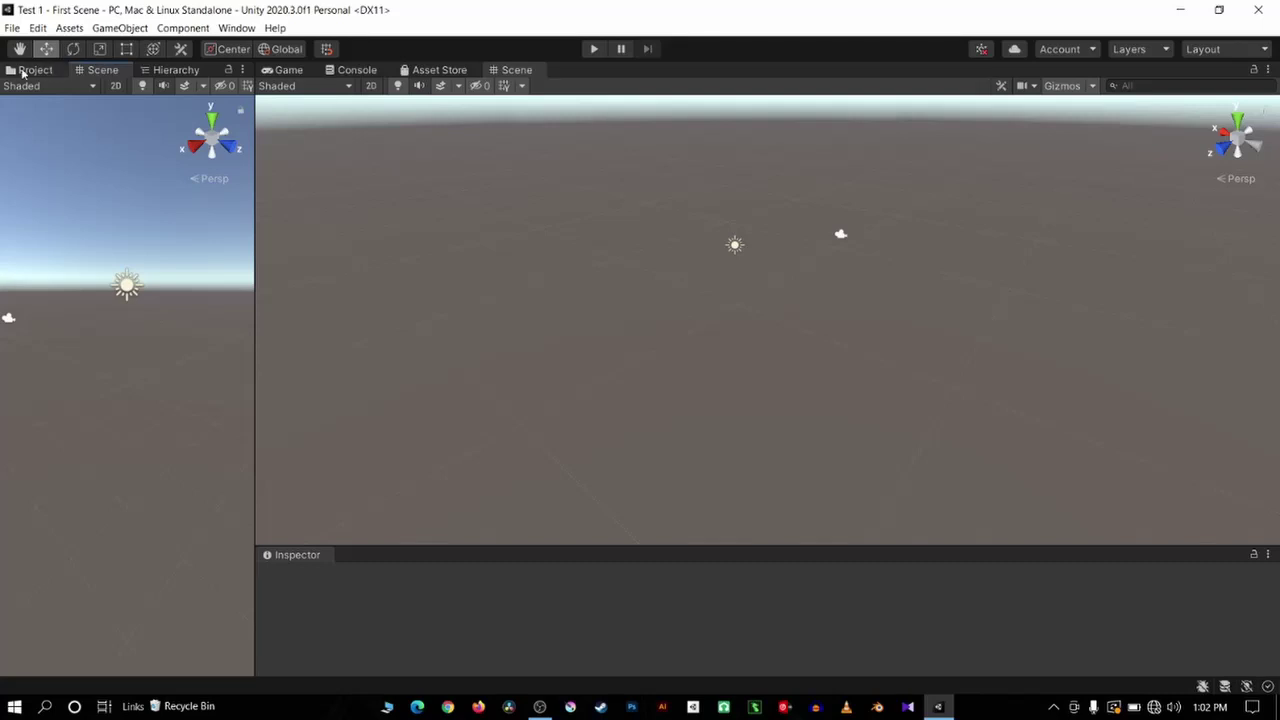
left_click(22, 72)
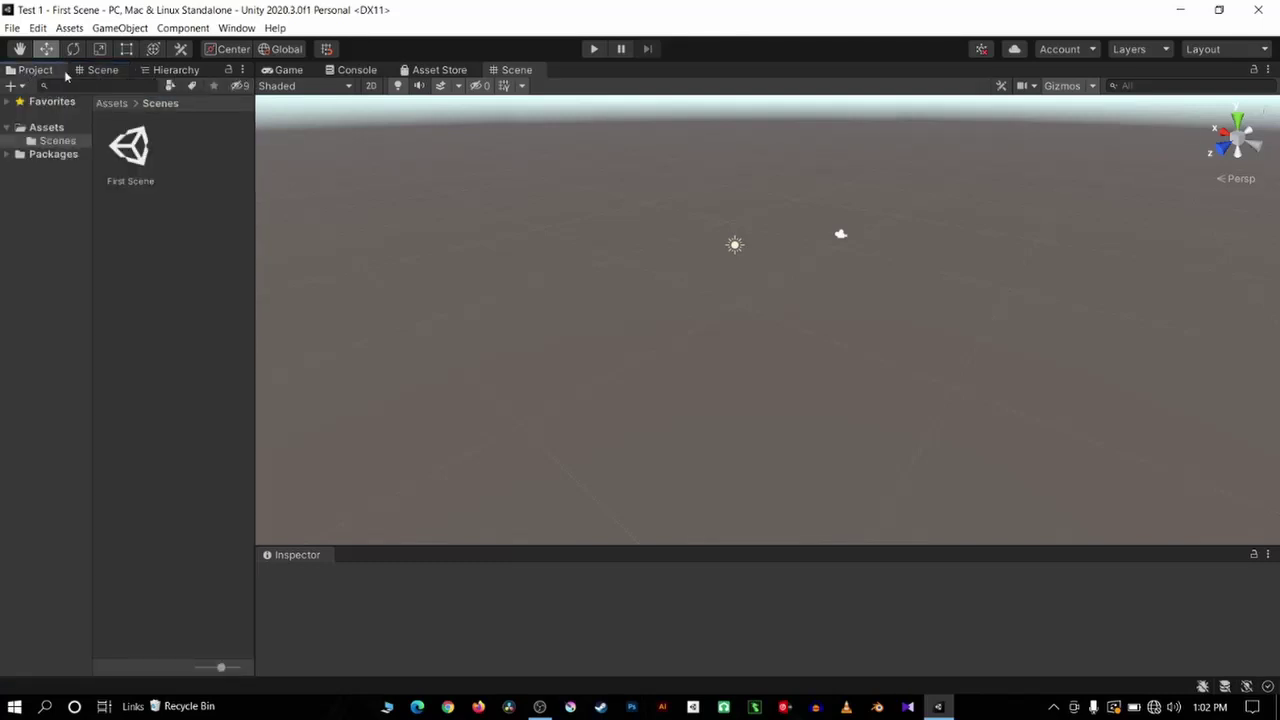
left_click(168, 70)
left_click(104, 70)
left_click(38, 70)
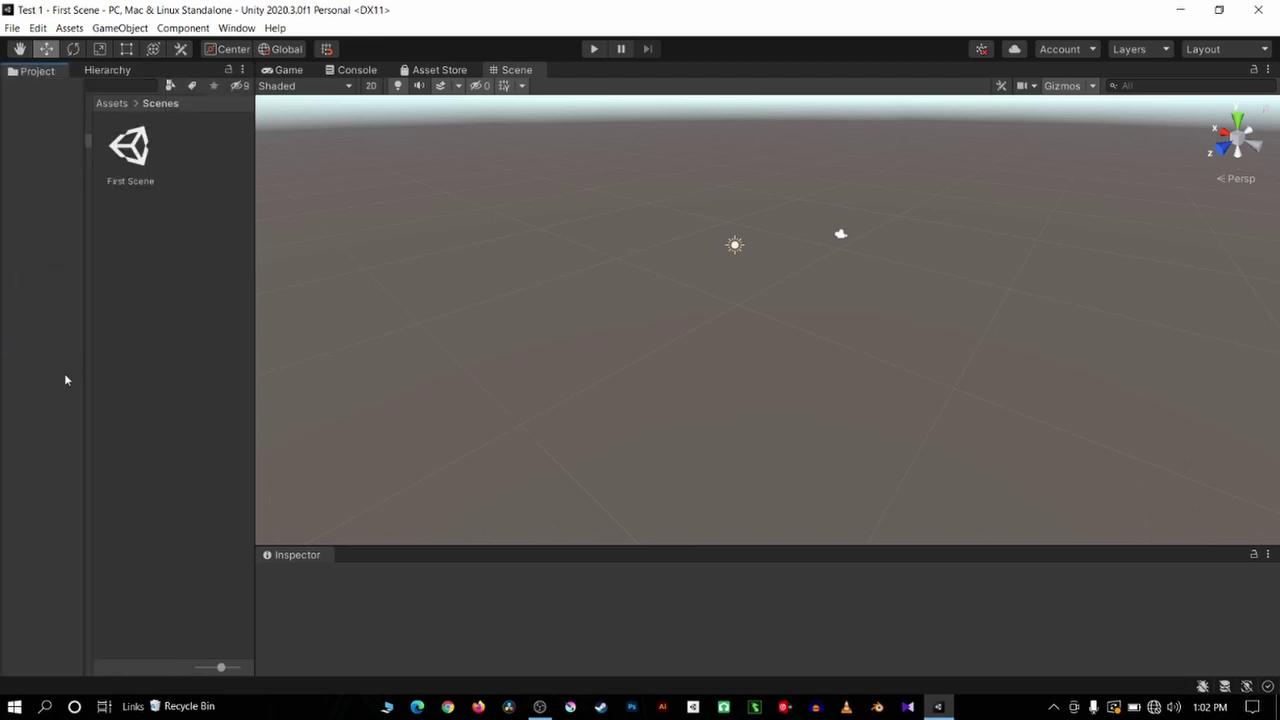
mouse_move(38, 70)
left_mouse_down()
mouse_move(219, 412)
mouse_move(94, 494)
left_mouse_up()
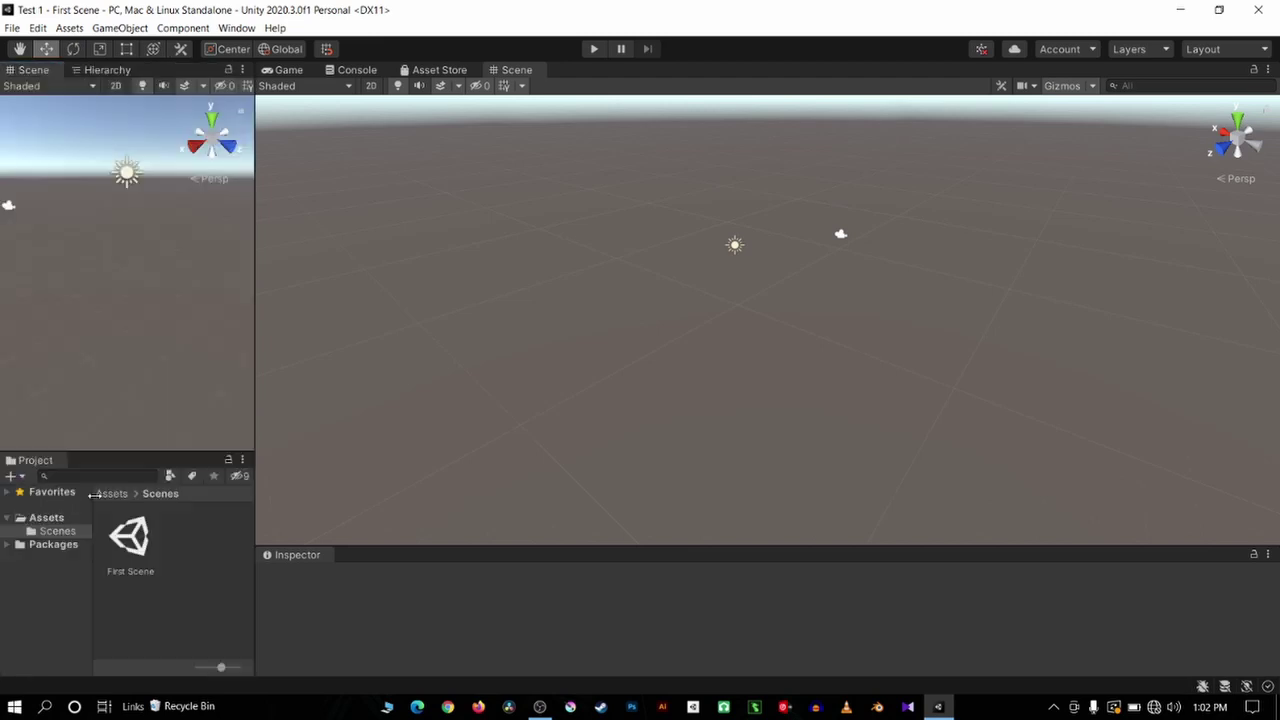
Show the Hierarchy and adjust the splitters to enlarge the Scene view
left_click(107, 68)
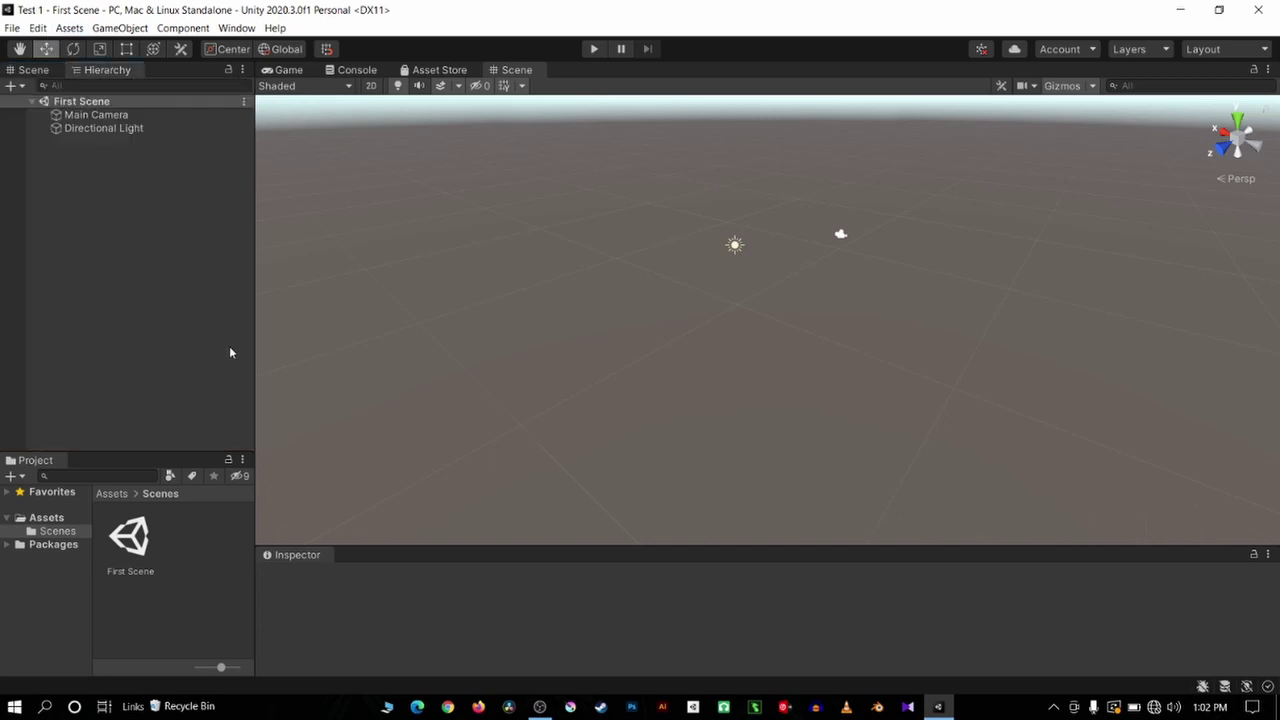
left_click_drag(347, 546, 347, 512)
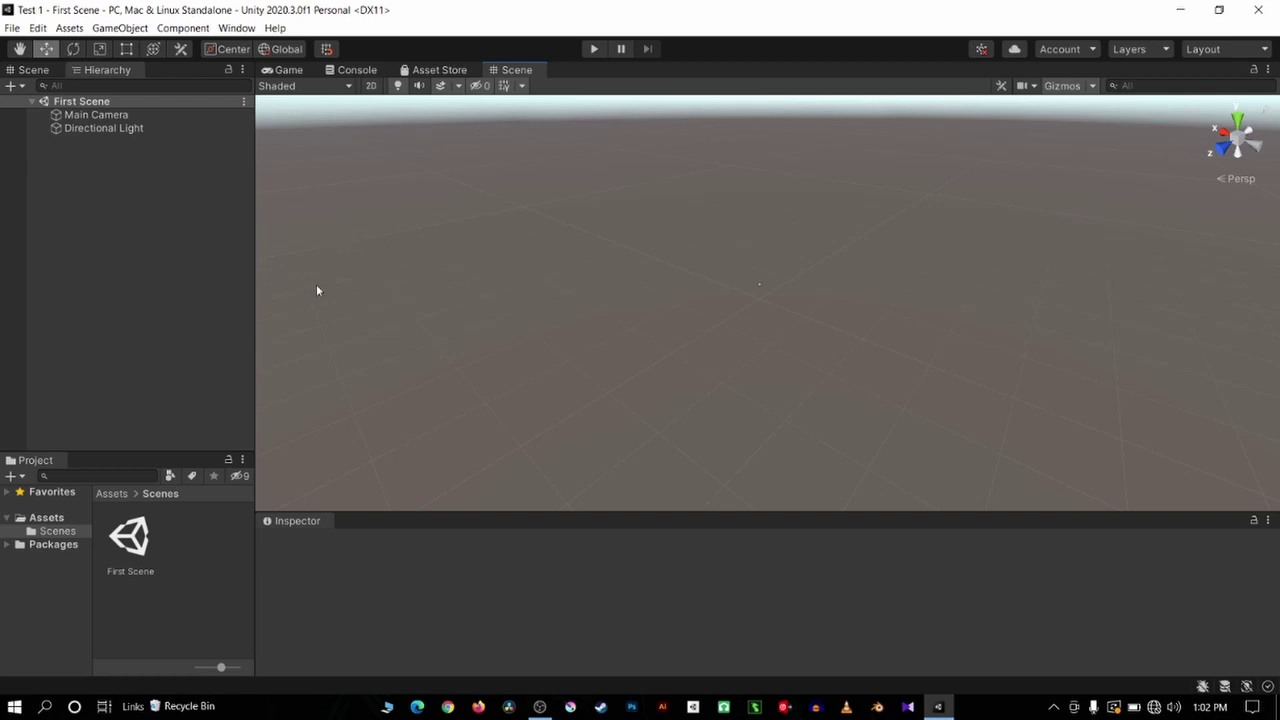
left_click_drag(401, 510, 399, 555)
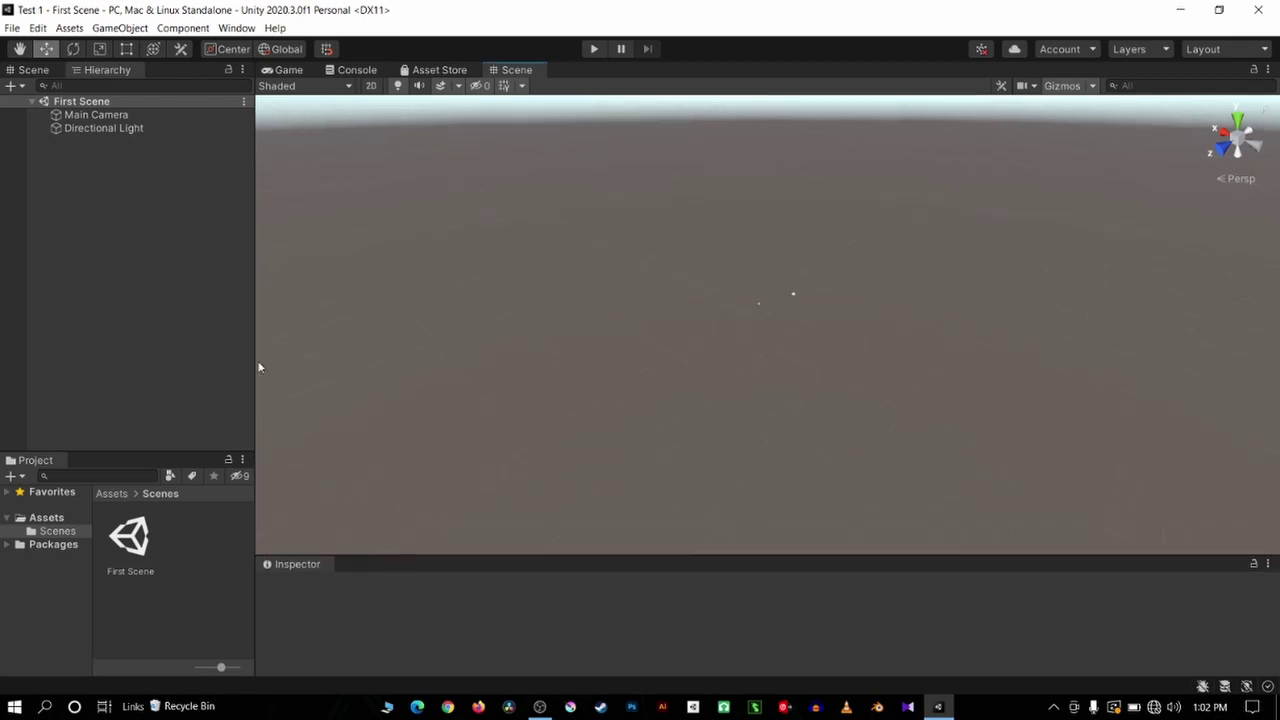
left_click_drag(250, 358, 241, 359)
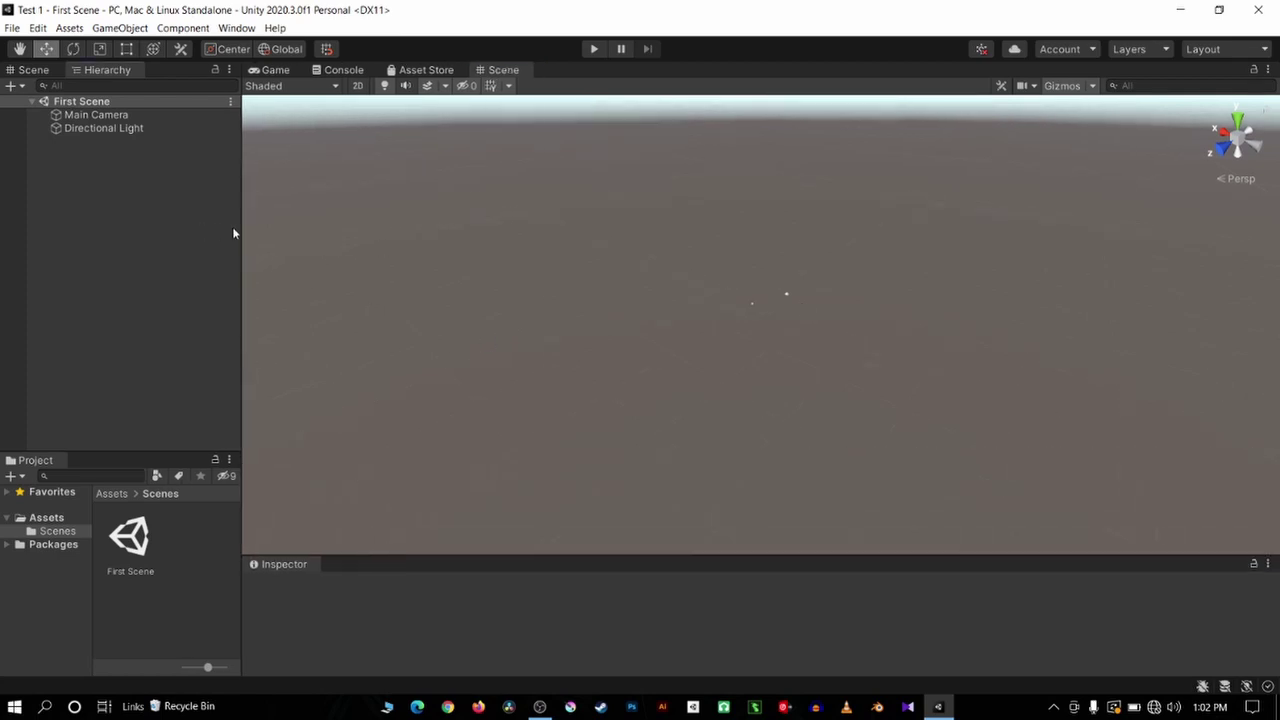
Add a Plane to First Scene via 3D Object > Plane
right_click(73, 211)
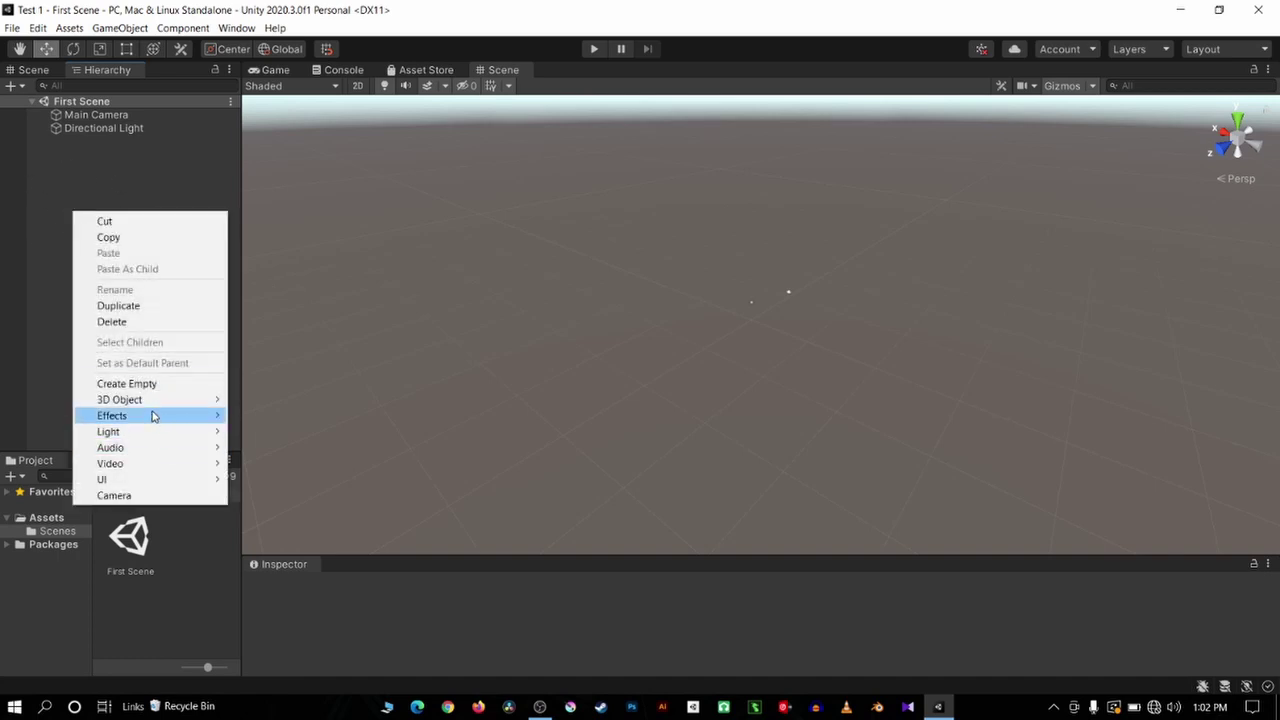
mouse_move(150, 404)
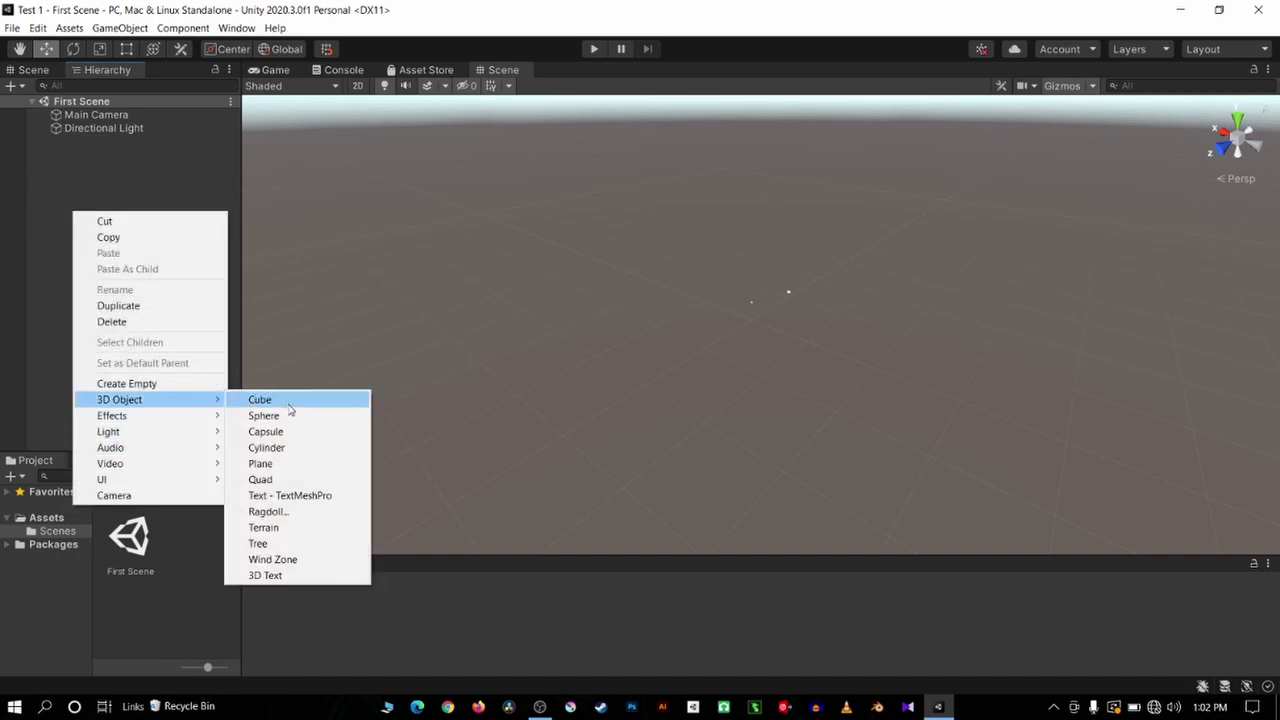
left_click(314, 463)
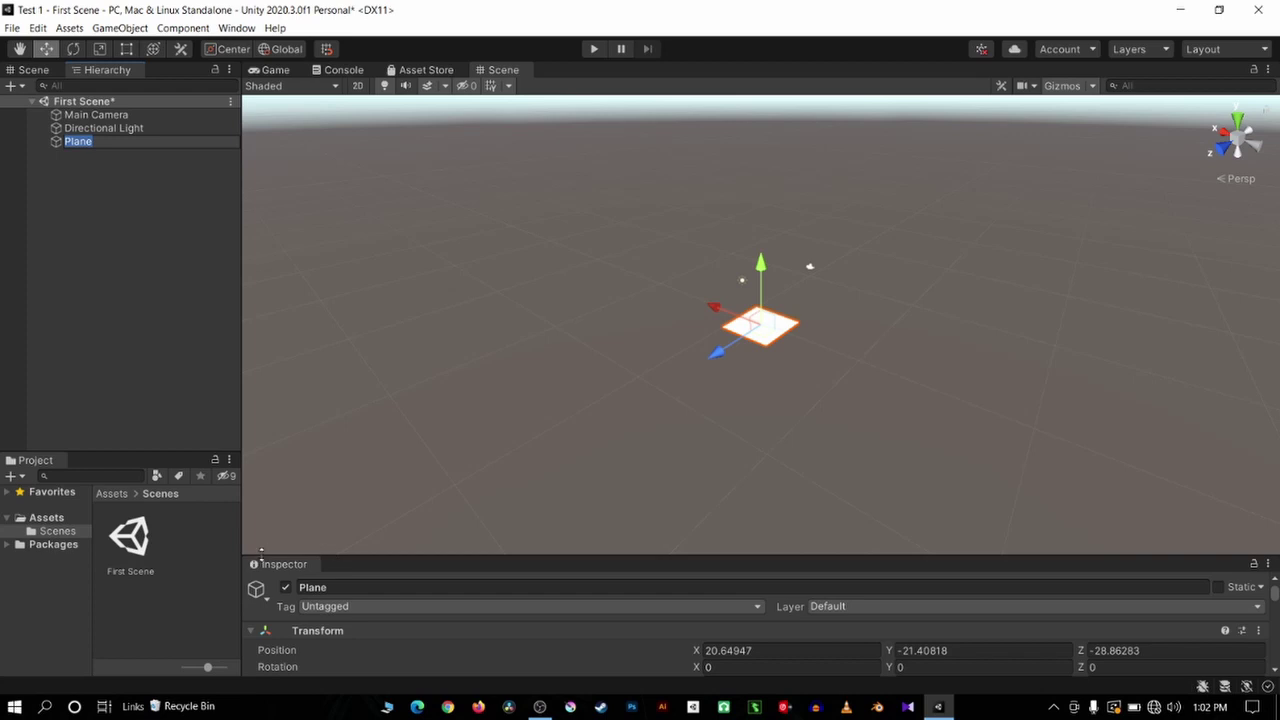
Dock the Inspector along the right side and widen the Scene view
mouse_move(272, 563)
left_mouse_down()
mouse_move(1254, 115)
mouse_move(1215, 175)
left_mouse_up()
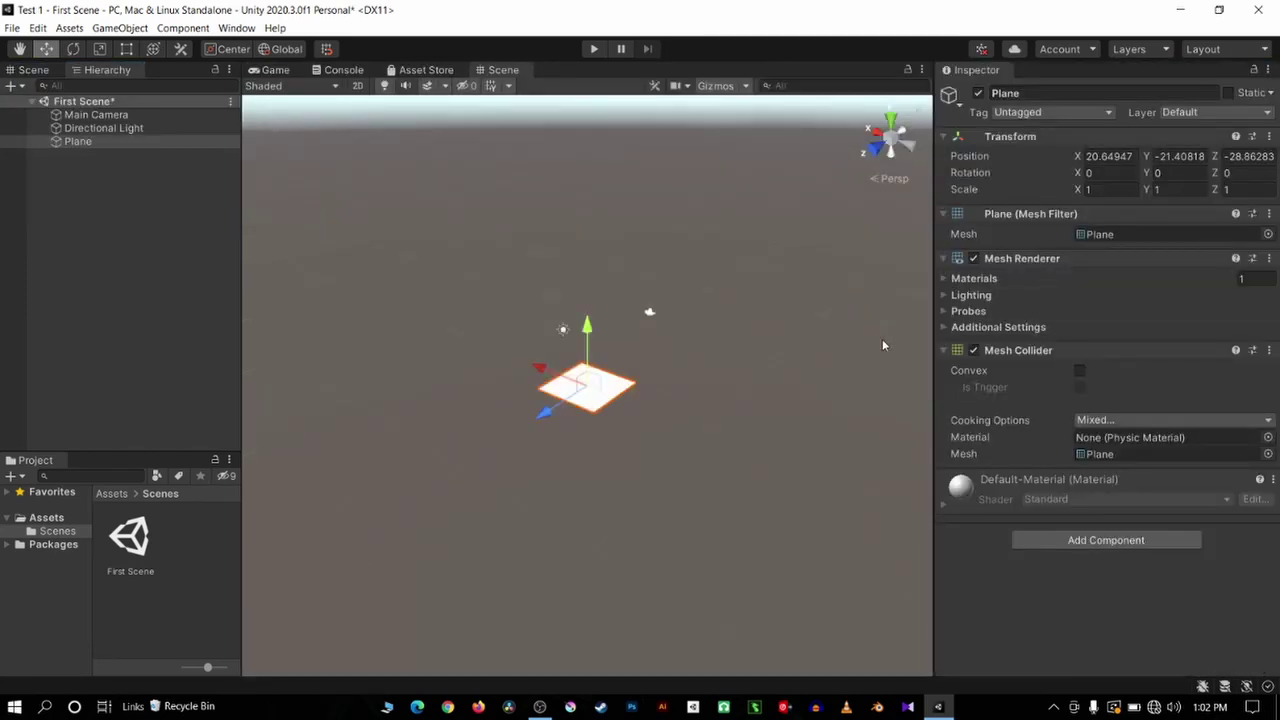
left_click_drag(934, 340, 1071, 340)
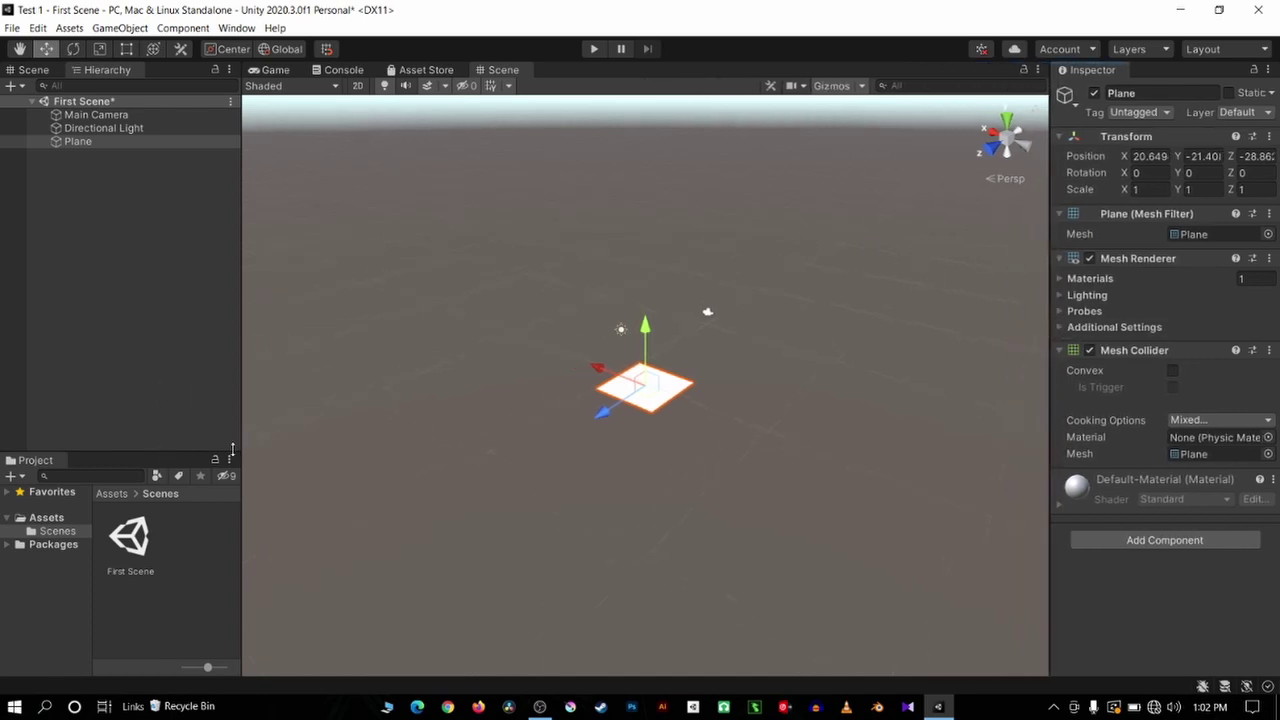
left_click_drag(240, 433, 205, 433)
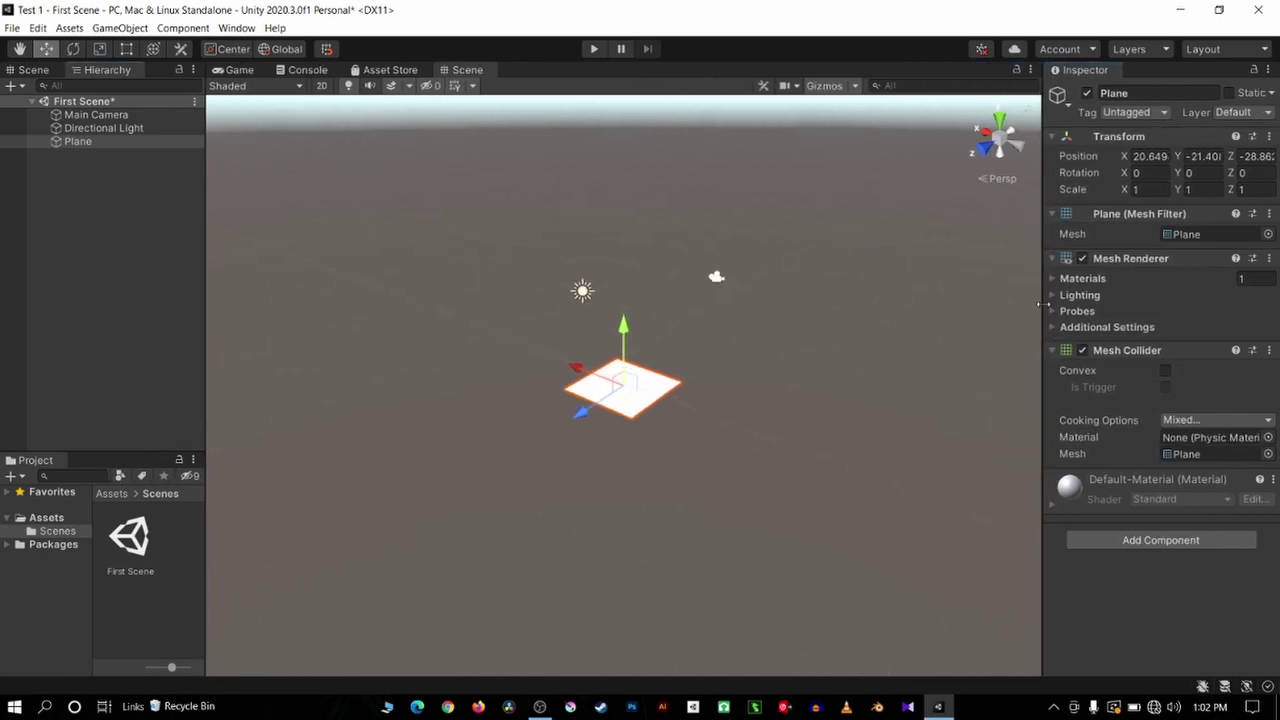
scroll(732, 359, "down", 2)
left_click_drag(763, 357, 769, 320, "alt")
mouse_move(256, 150)
middle_mouse_down()
mouse_move(588, 289)
mouse_move(623, 429)
mouse_move(578, 427)
middle_mouse_up()
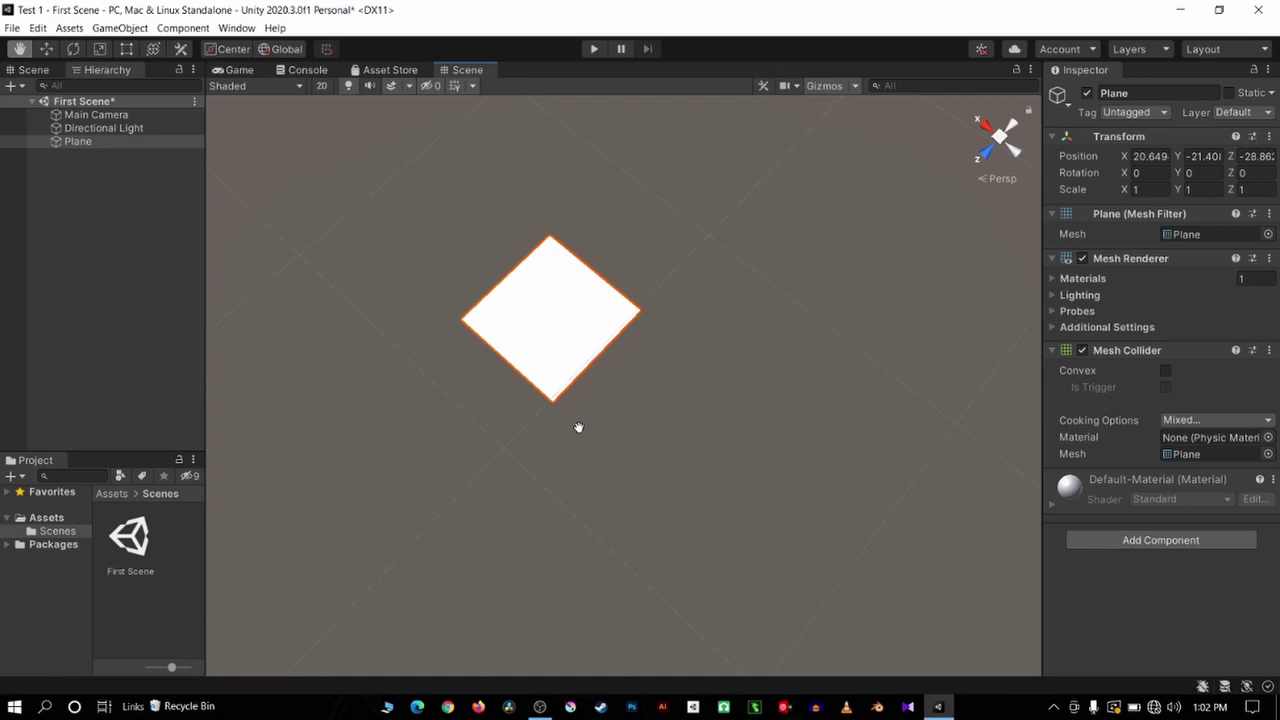
Scale the Plane to 5 on both X and Z
left_click(1149, 188)
key("BackSpace")
type("5")
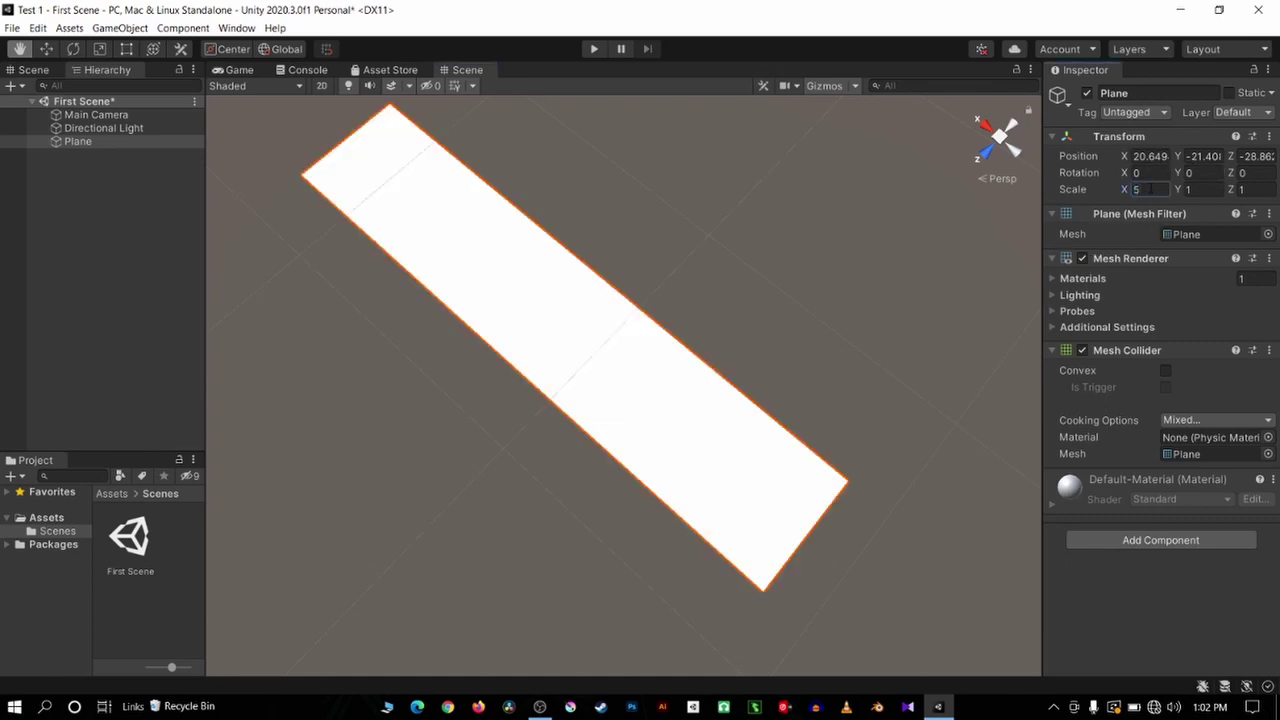
left_click(1188, 189)
left_click(1245, 189)
type("5")
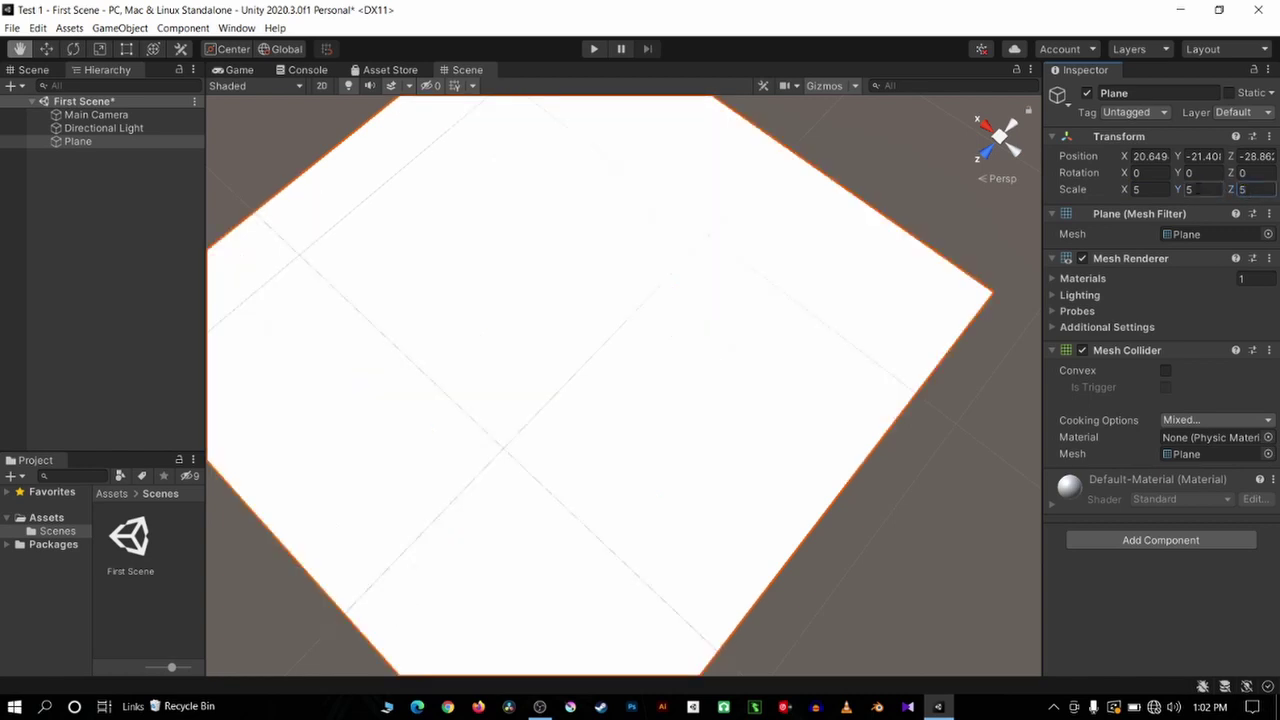
mouse_move(865, 294)
left_mouse_down("alt")
mouse_move(833, 246)
mouse_move(864, 201)
left_mouse_up("alt")
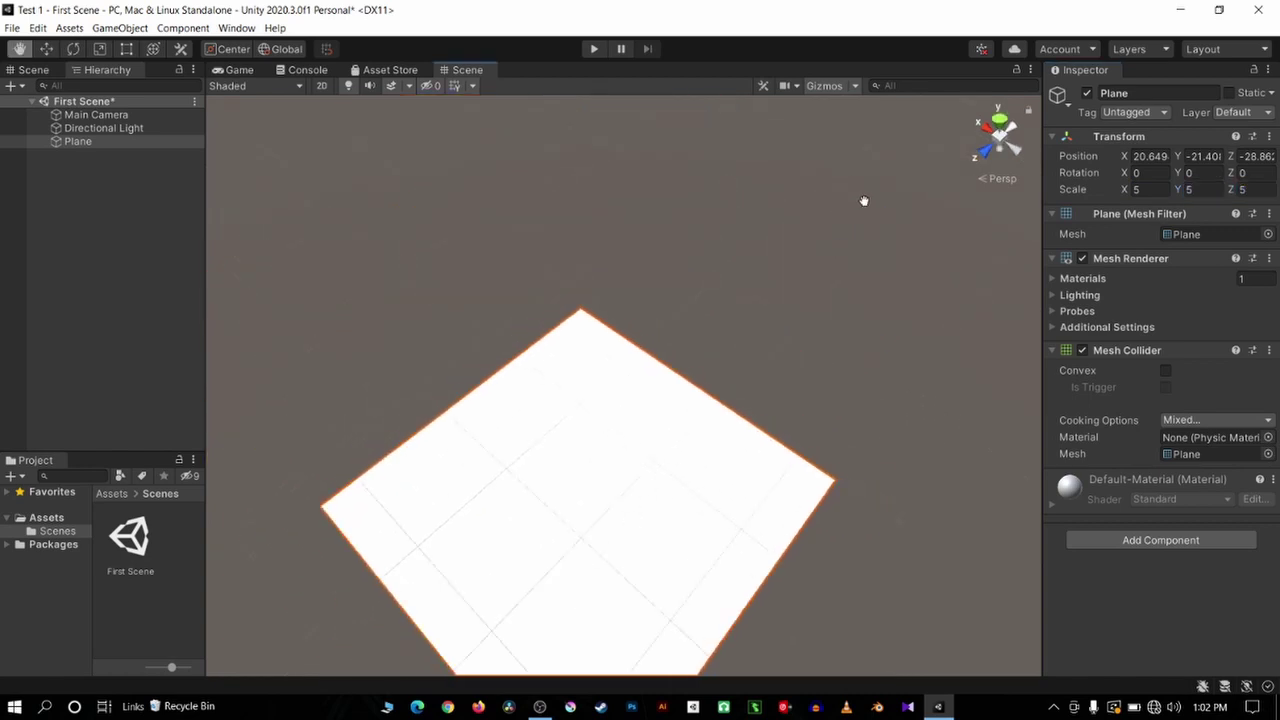
mouse_move(888, 330)
left_mouse_down("alt")
mouse_move(734, 340)
mouse_move(760, 534)
mouse_move(803, 289)
mouse_move(801, 413)
mouse_move(760, 320)
left_mouse_up("alt")
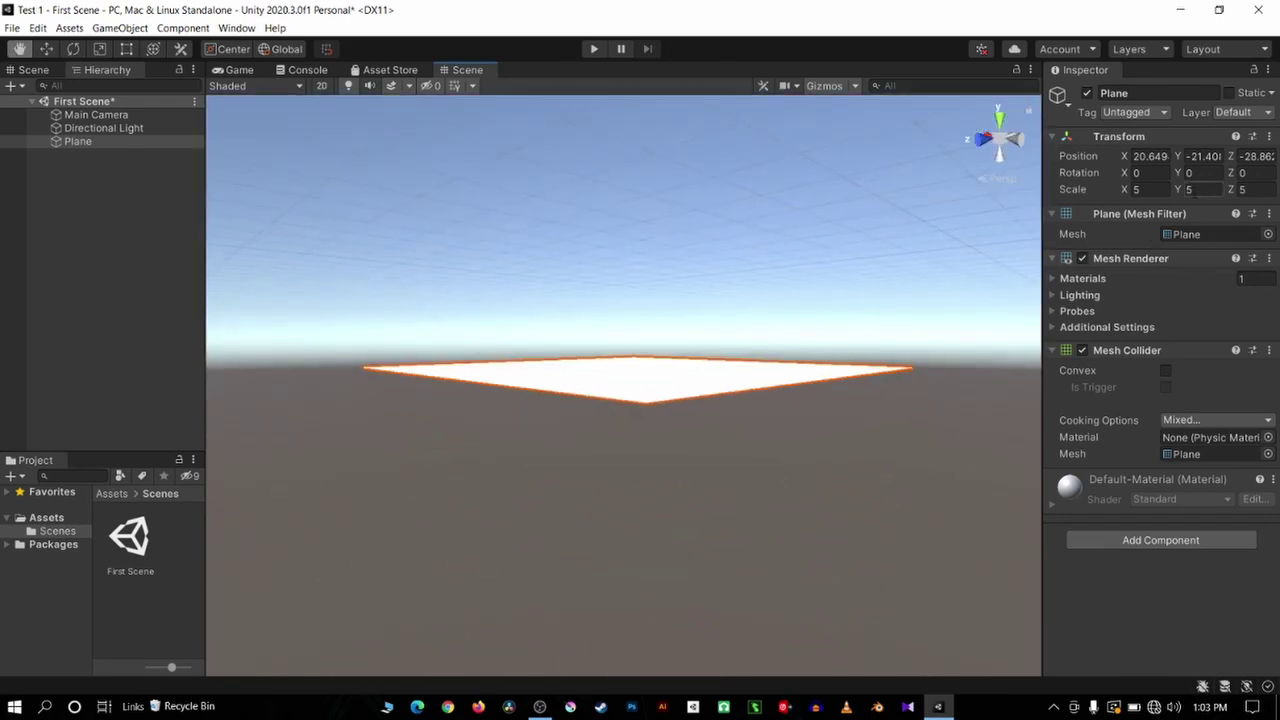
Set the Plane's Y scale to 1, then deselect it
left_click(1190, 189)
key("BackSpace")
type("9")
key("BackSpace")
type("1")
mouse_move(371, 234)
left_mouse_down("alt")
mouse_move(390, 255)
mouse_move(346, 248)
left_mouse_up("alt")
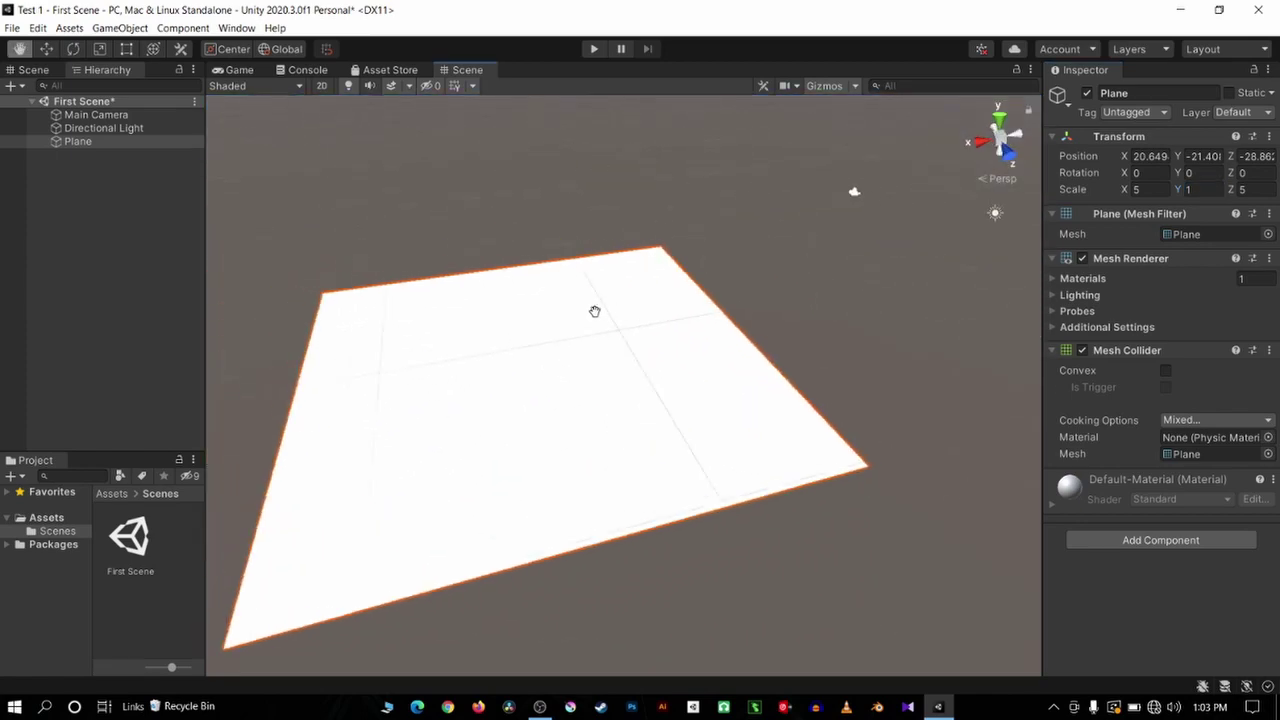
left_click(44, 153)
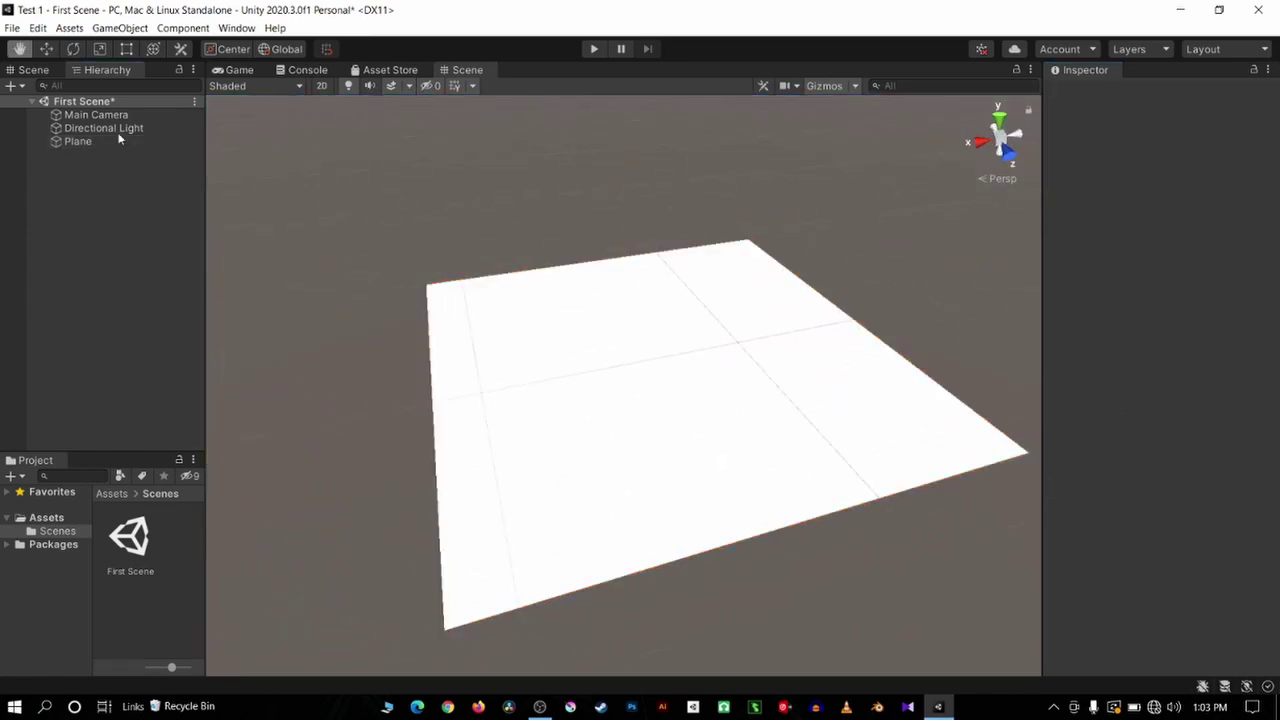
Add a Cylinder through 3D Object > Cylinder and frame the view on it
right_click(53, 208)
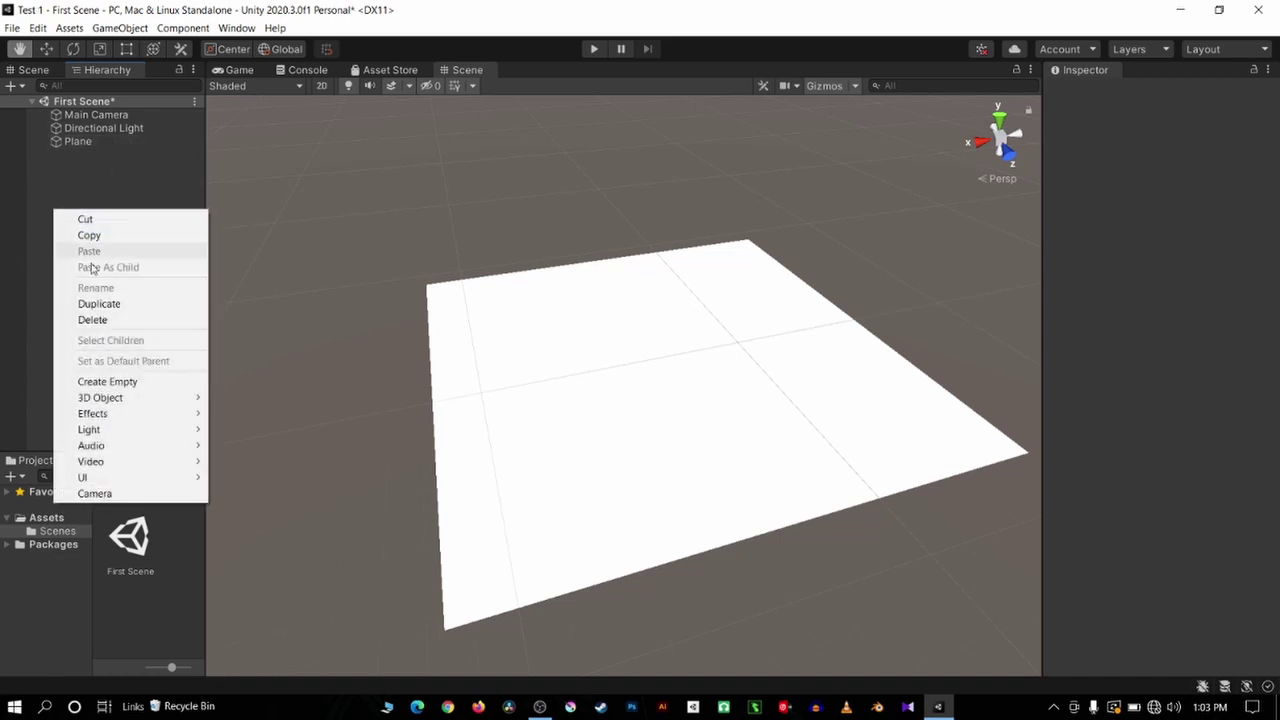
left_click(136, 398)
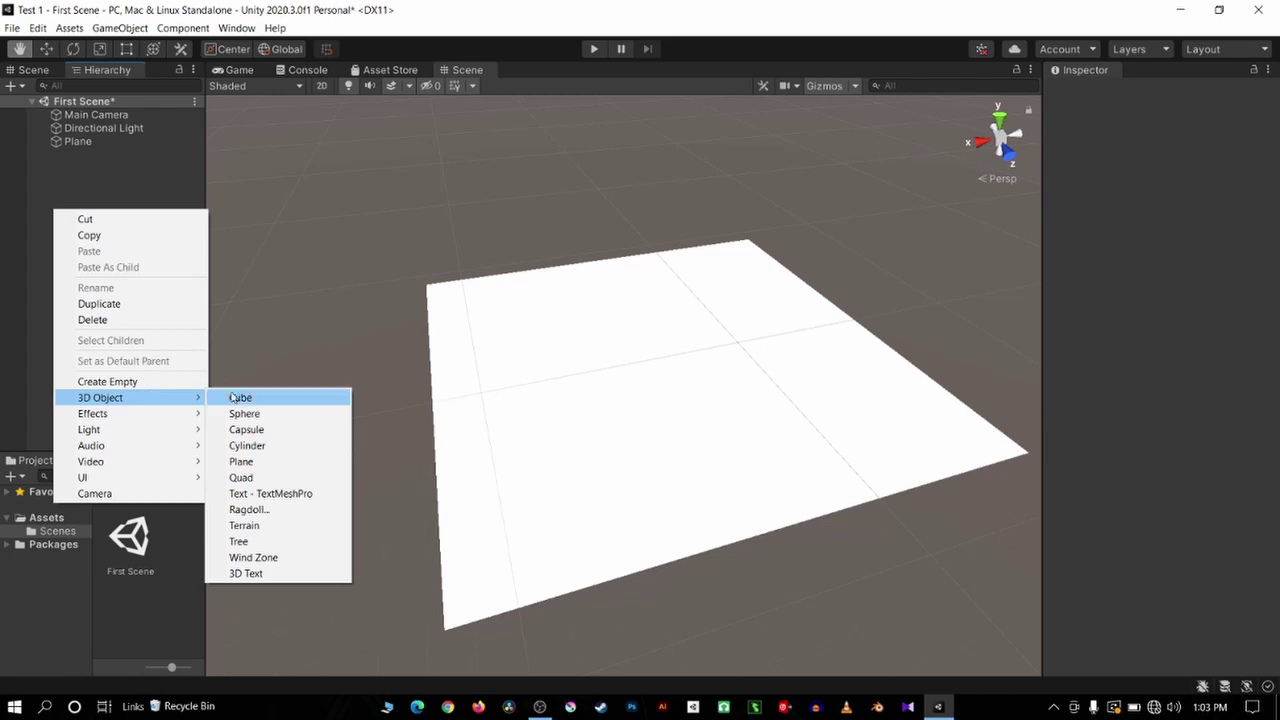
left_click(268, 446)
scroll(286, 423, "up", 2)
left_click(69, 242)
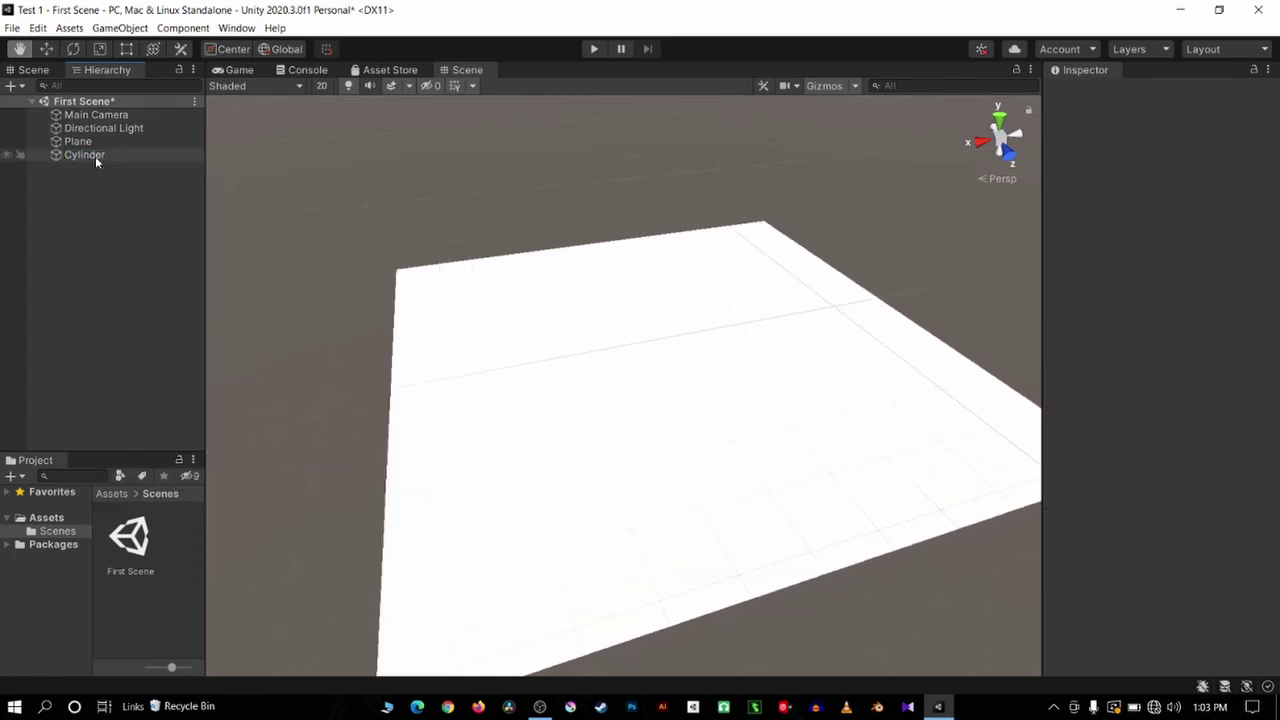
double_click(95, 156)
Pan, zoom and orbit around the plane to locate the cylinder
scroll(509, 347, "down", 10)
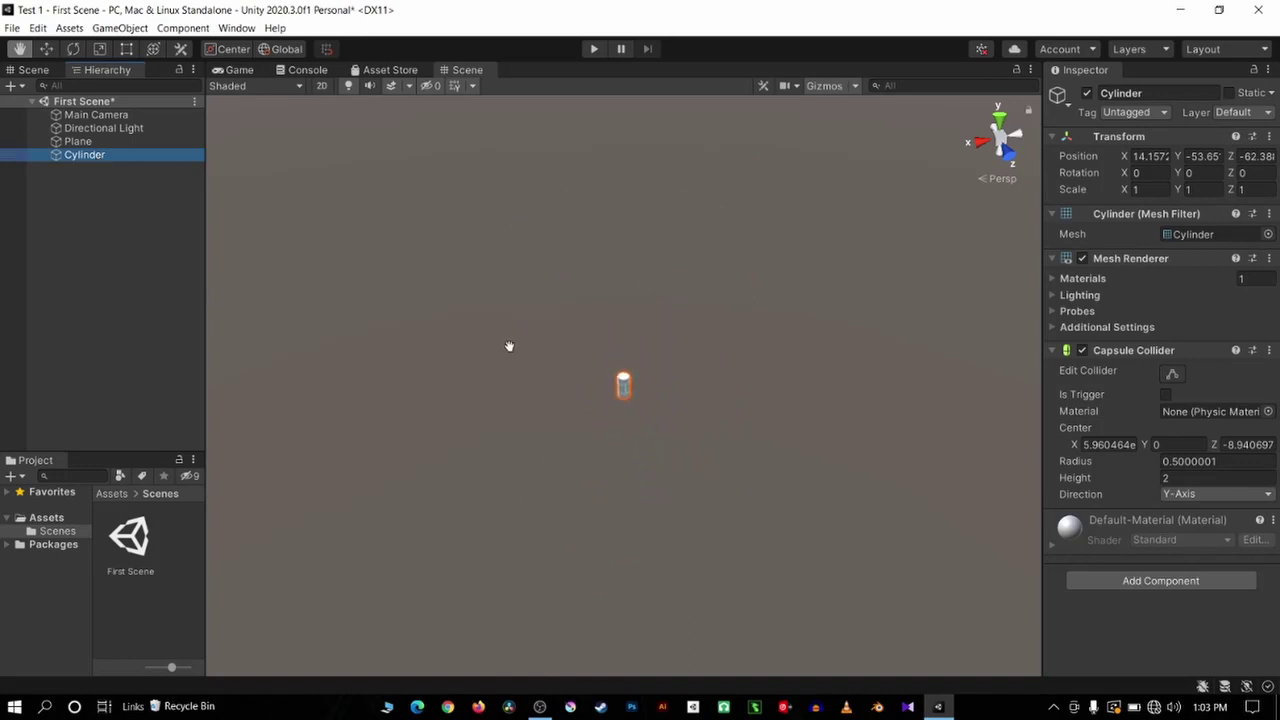
scroll(509, 347, "up", 5)
left_click_drag(591, 340, 523, 344)
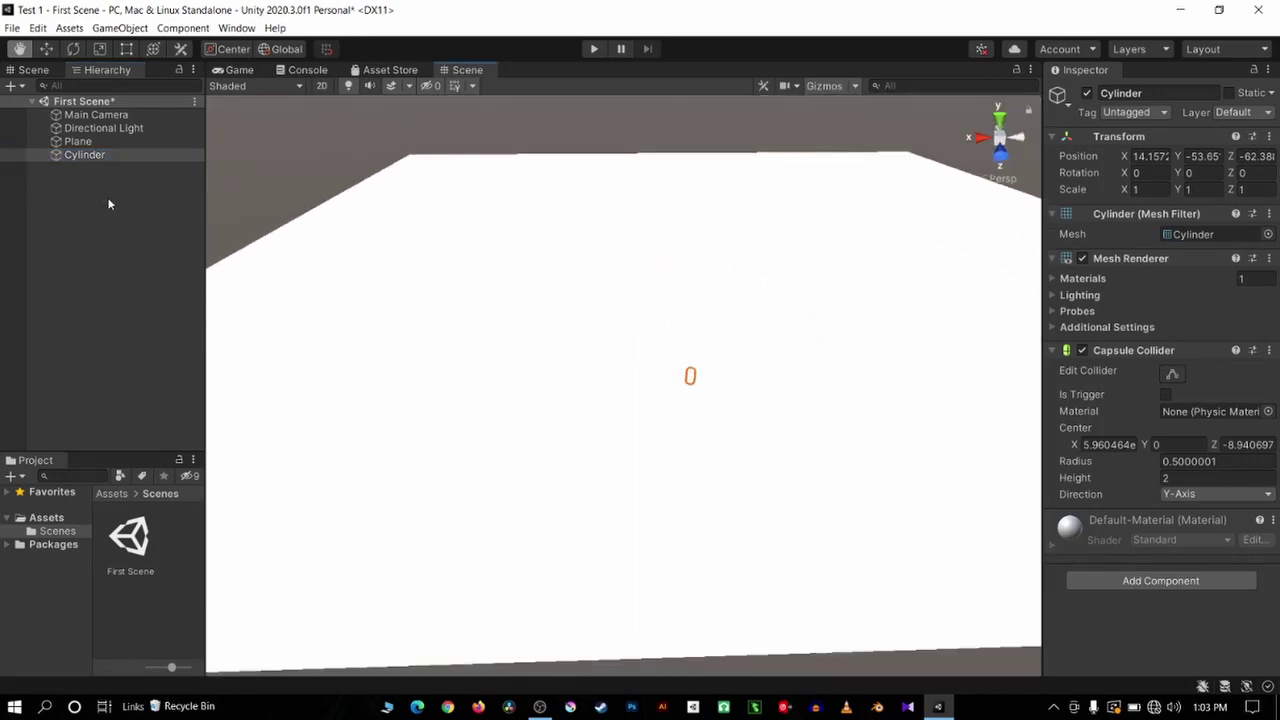
left_click(92, 222)
scroll(386, 211, "down", 5)
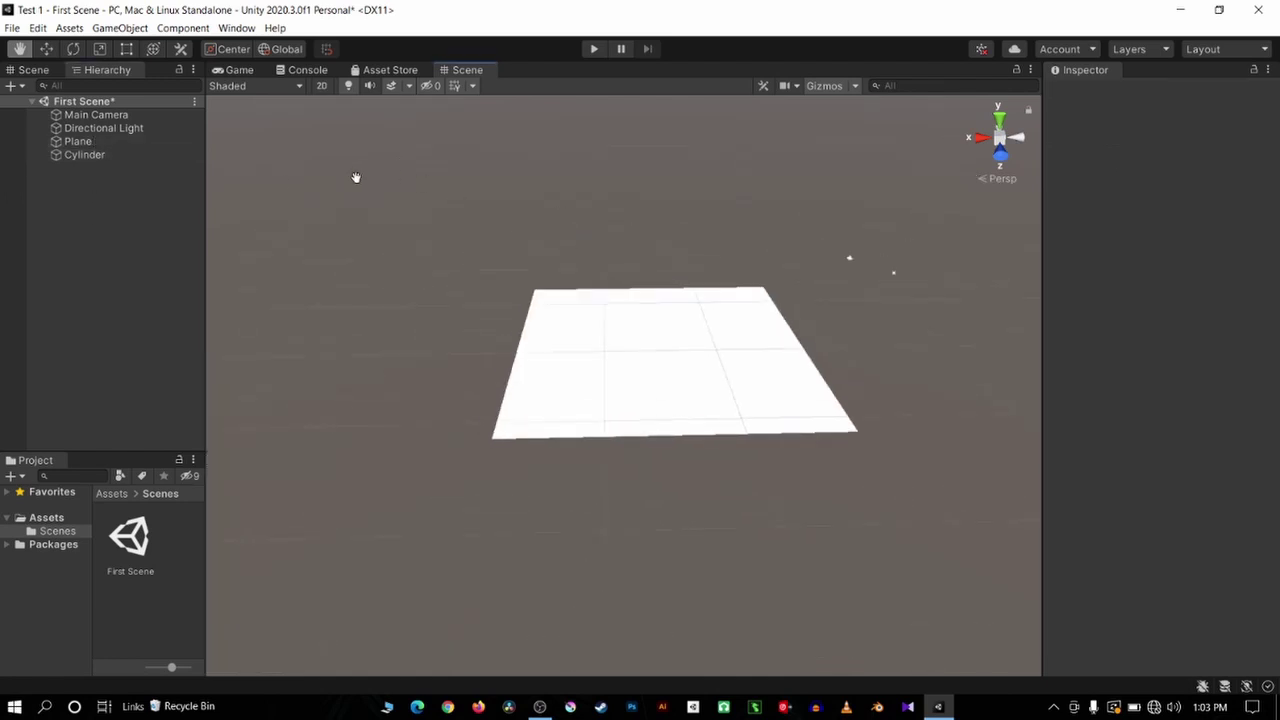
left_click_drag(355, 177, 155, 175, "alt")
left_click(90, 155)
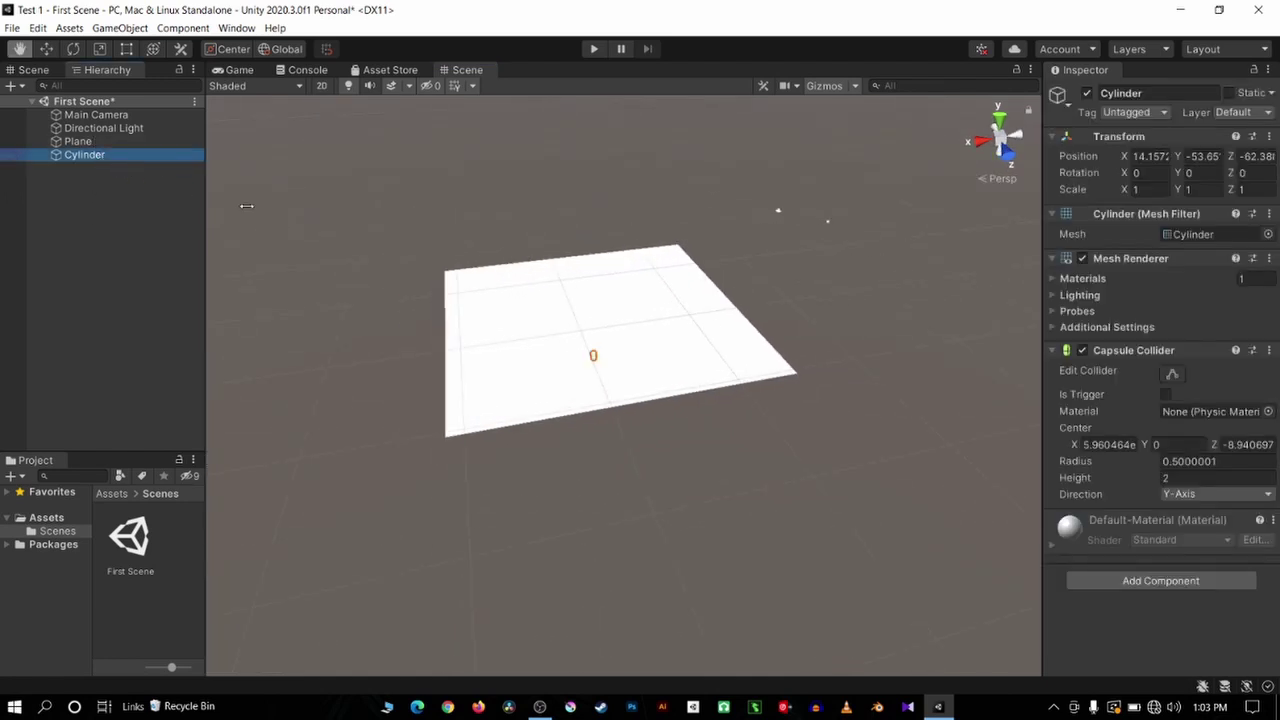
scroll(563, 304, "up", 5)
scroll(563, 304, "down", 5)
scroll(560, 302, "up", 3)
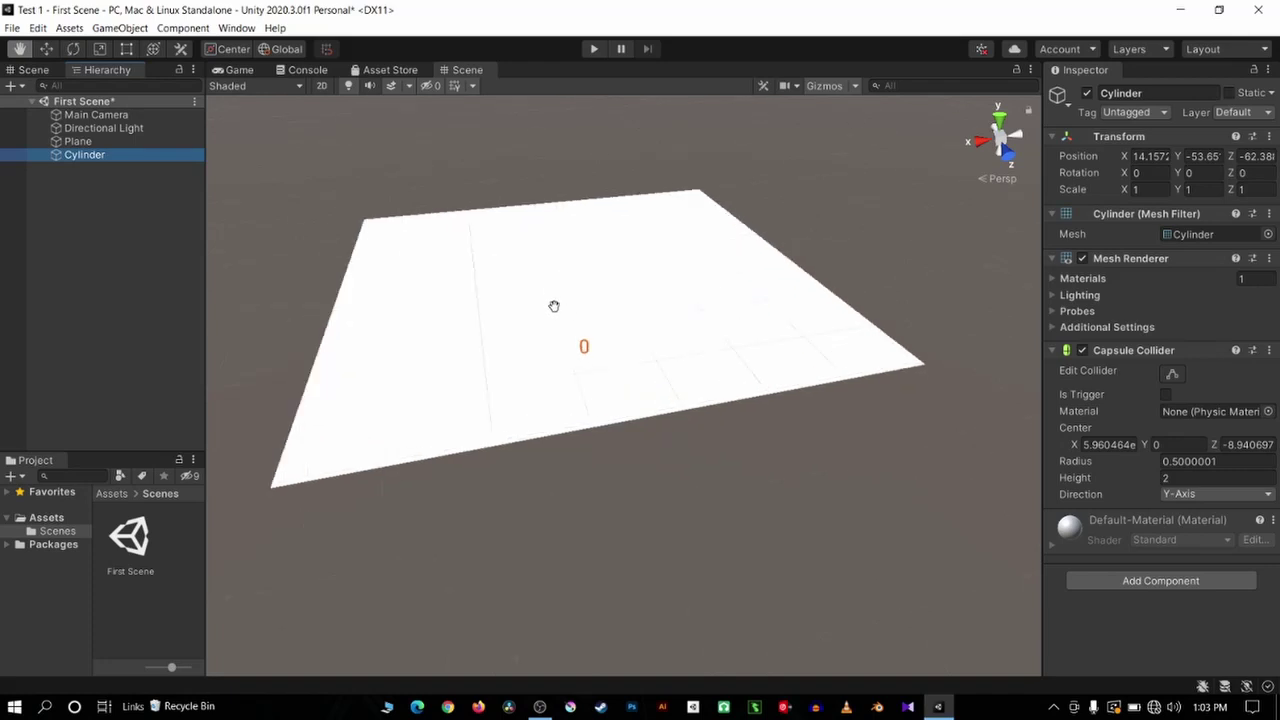
scroll(554, 305, "down", 6)
scroll(554, 315, "up", 4)
mouse_move(555, 327)
left_mouse_down("alt")
mouse_move(620, 323)
mouse_move(680, 266)
mouse_move(540, 329)
mouse_move(393, 367)
mouse_move(591, 383)
mouse_move(506, 454)
mouse_move(511, 386)
mouse_move(563, 371)
mouse_move(480, 463)
mouse_move(613, 388)
mouse_move(763, 486)
mouse_move(669, 471)
left_mouse_up("alt")
Reframe on the cylinder and turn the view up toward the sky
left_click(86, 155)
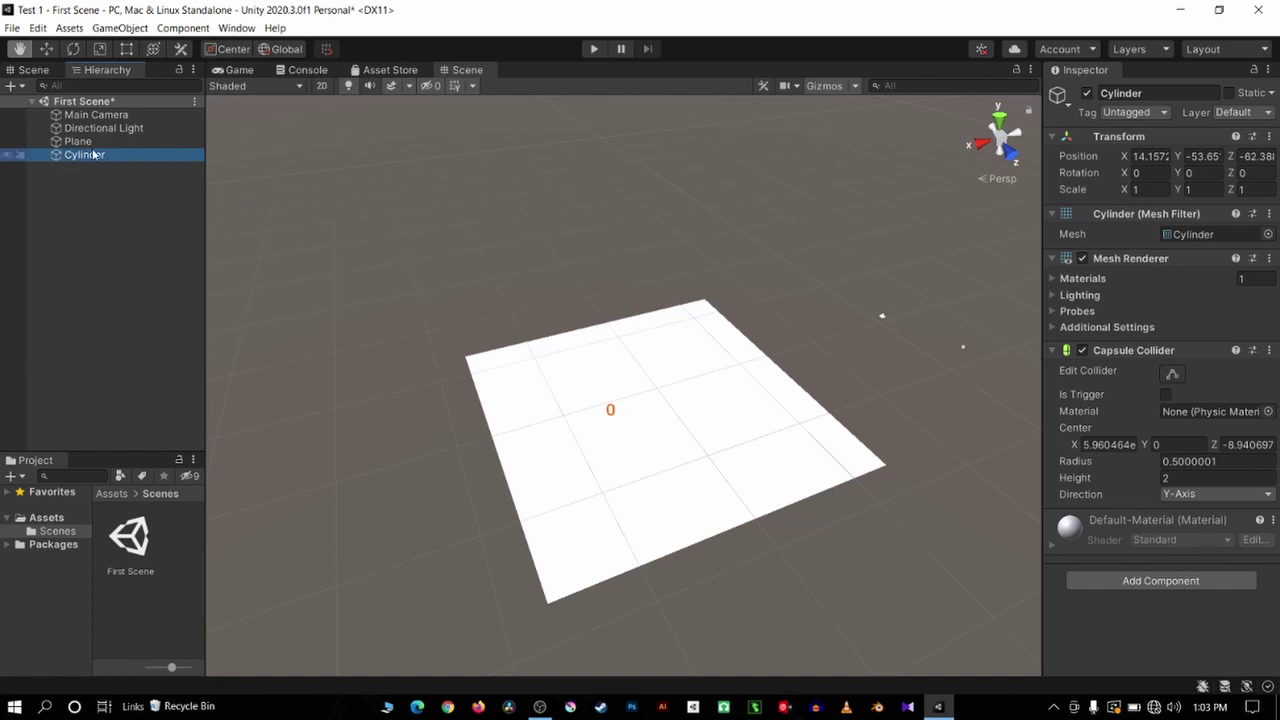
double_click(66, 155)
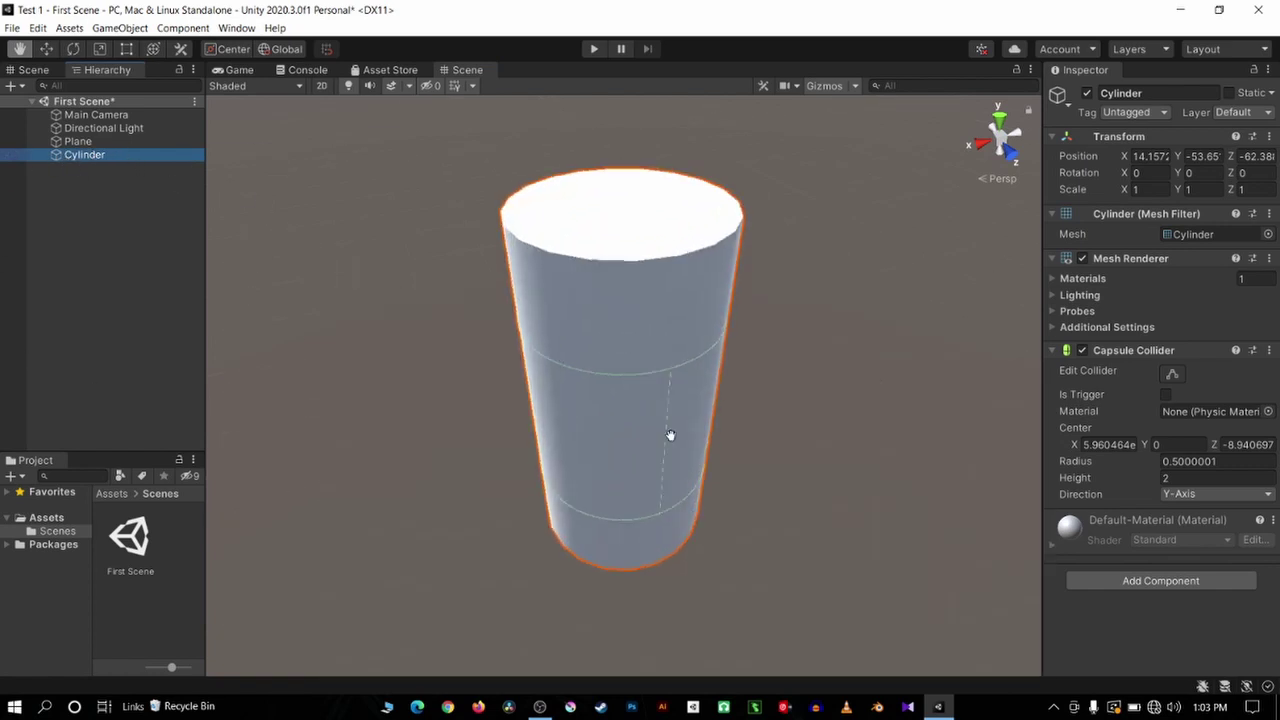
right_click_drag(523, 440, 778, 396)
scroll(778, 396, "down", 5)
mouse_move(574, 423)
right_mouse_down()
mouse_move(529, 454)
mouse_move(774, 383)
mouse_move(729, 415)
mouse_move(593, 418)
mouse_move(723, 369)
mouse_move(651, 360)
mouse_move(709, 420)
mouse_move(740, 425)
right_mouse_up()
Set the Cylinder's Position to 0, 0, 0 in the Inspector
left_click(1155, 156)
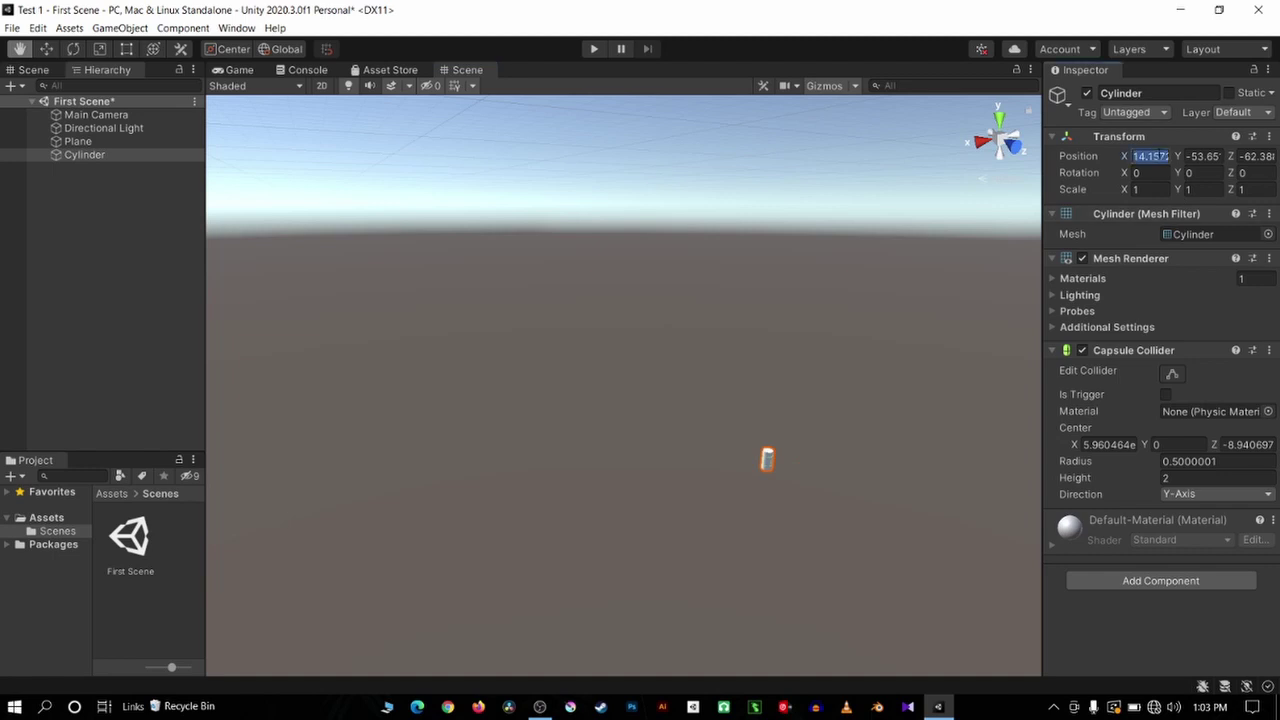
type("0")
left_click(1200, 156)
type("0")
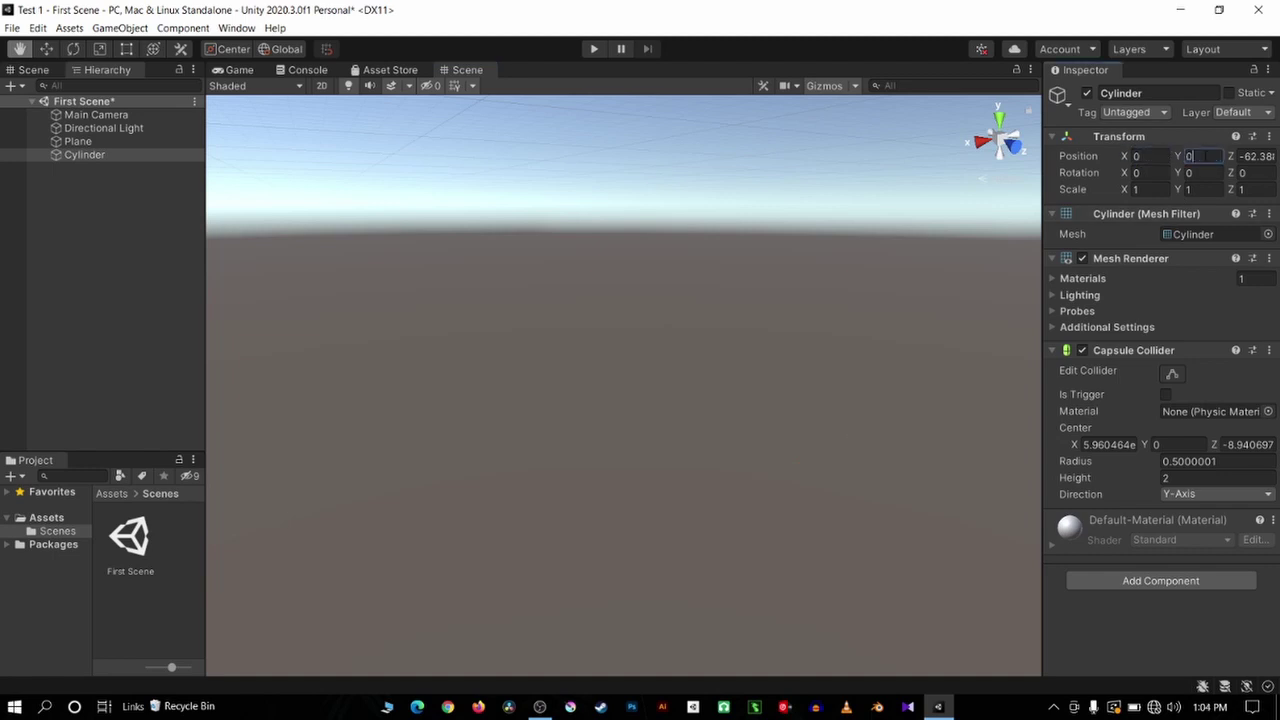
left_click(1256, 156)
type("0")
Set the Plane's Position X and Y to 0 and frame the view on it
left_click(121, 141)
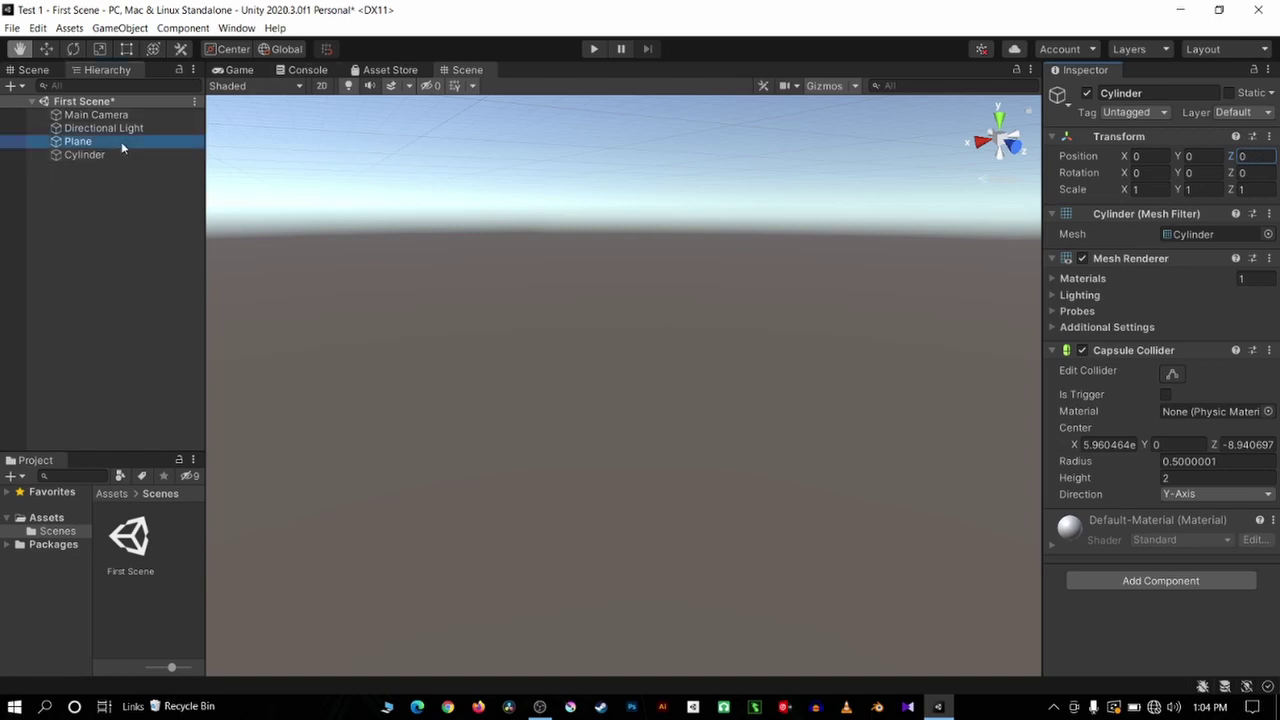
left_click(1160, 157)
type("0")
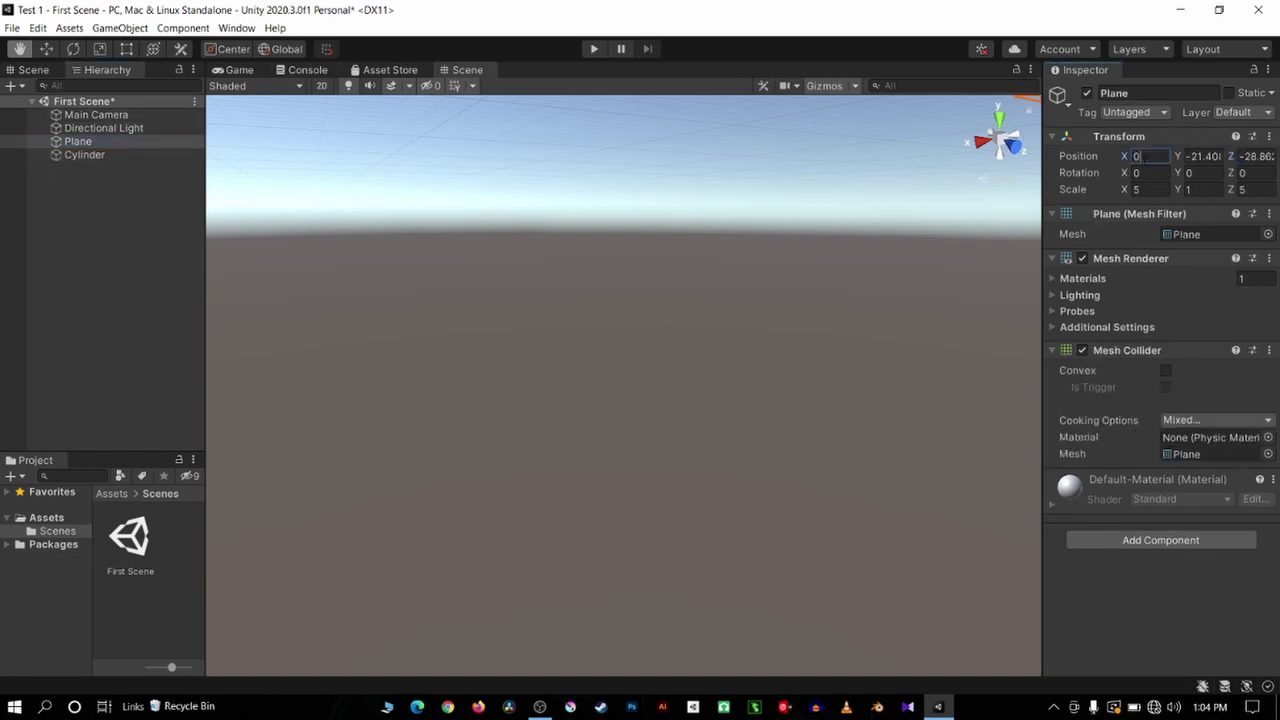
left_click(1206, 157)
type("0")
left_click(79, 318)
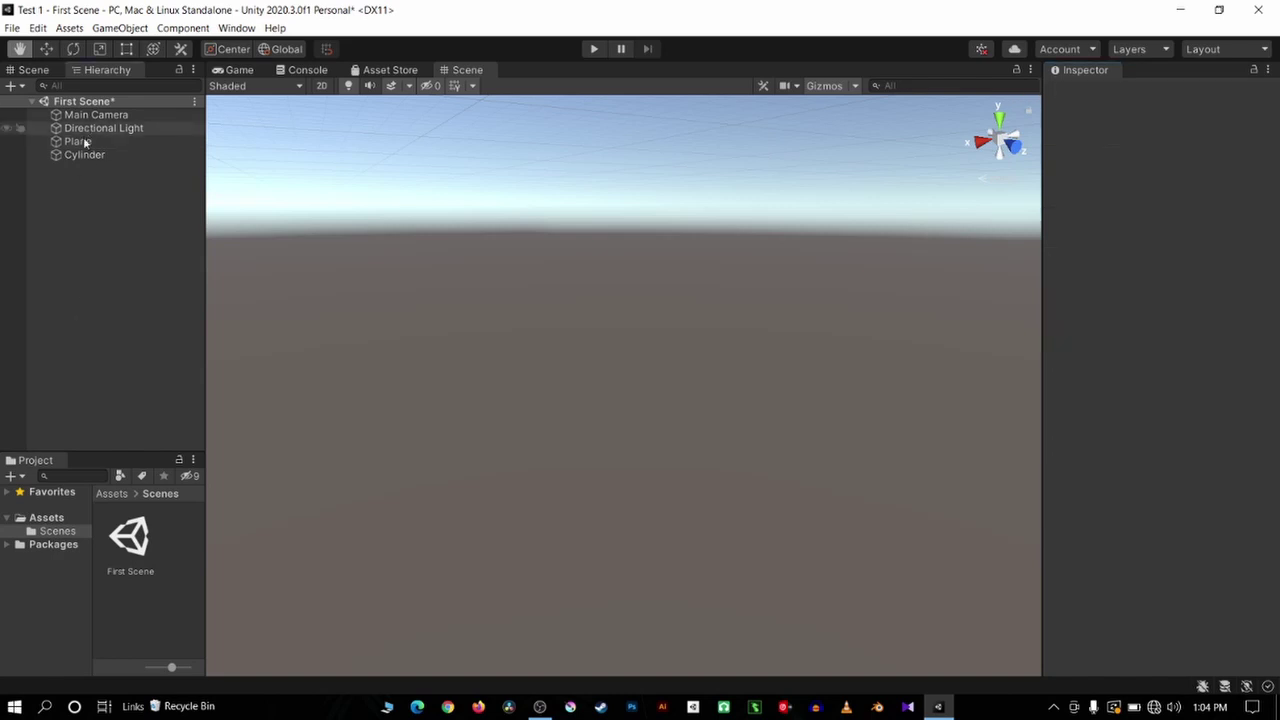
double_click(78, 141)
mouse_move(689, 389)
right_mouse_down()
mouse_move(637, 425)
mouse_move(860, 406)
right_mouse_up()
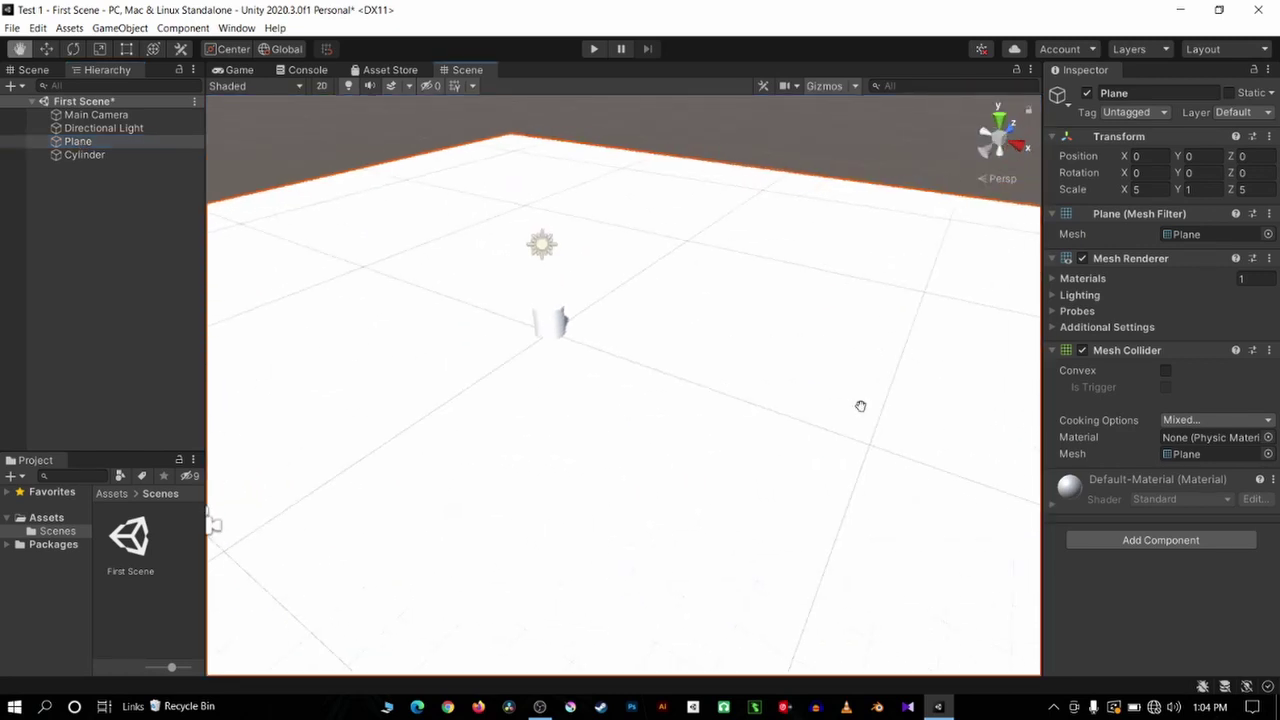
Raise the Cylinder along the Y arrow to Position Y 0.79
left_click(81, 157)
key("w")
scroll(213, 524, "up", 3)
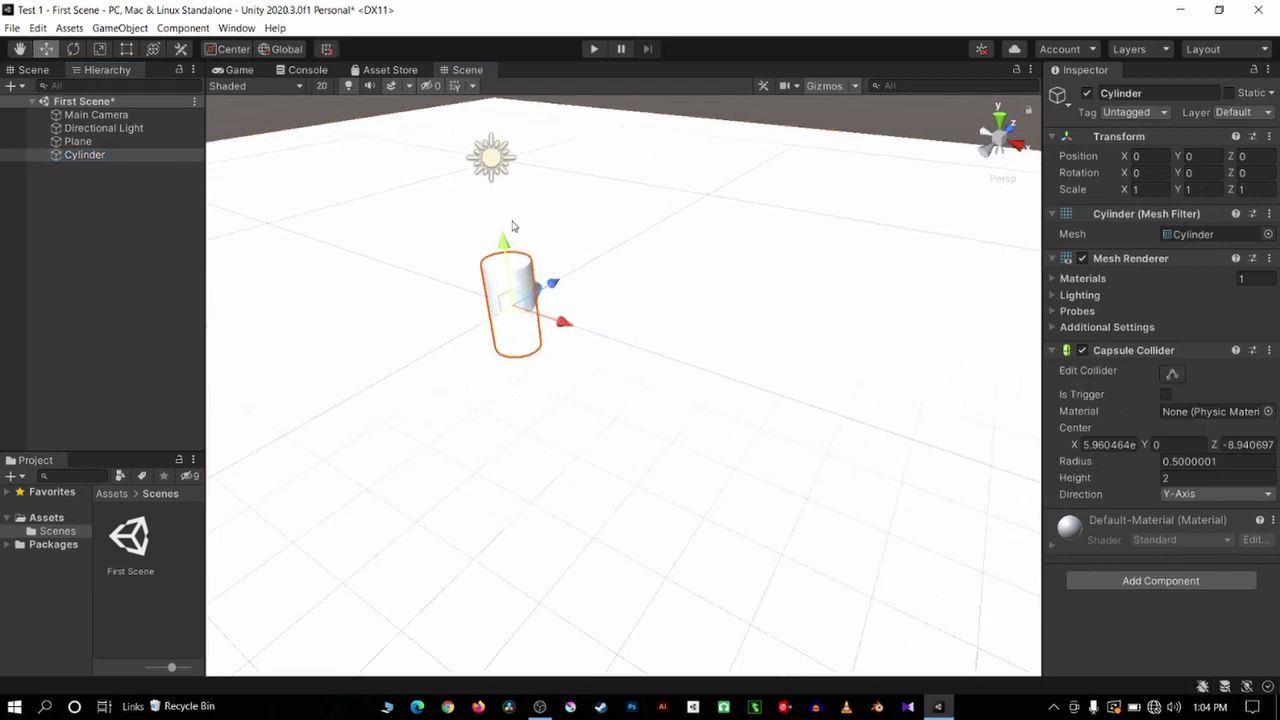
left_click_drag(510, 245, 497, 210)
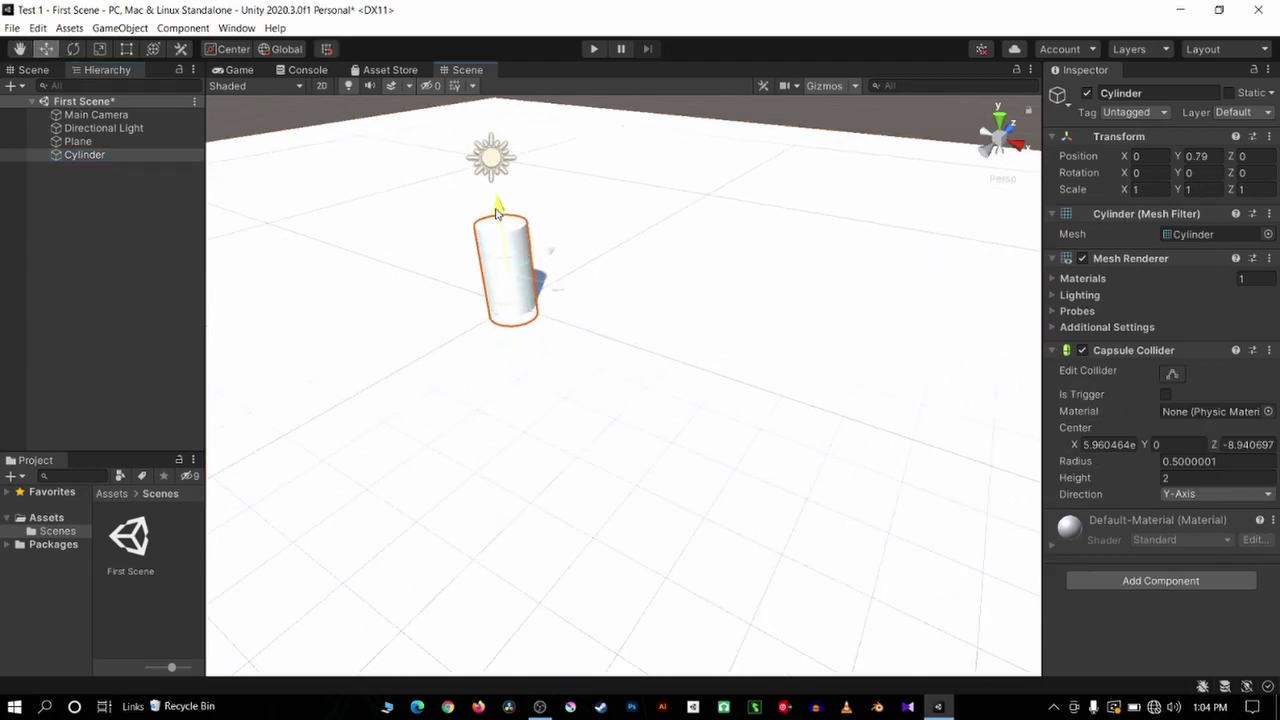
Toggle Scene lighting while orbiting to check the cylinder's shading and shadow
key("q")
right_click_drag(429, 271, 491, 263)
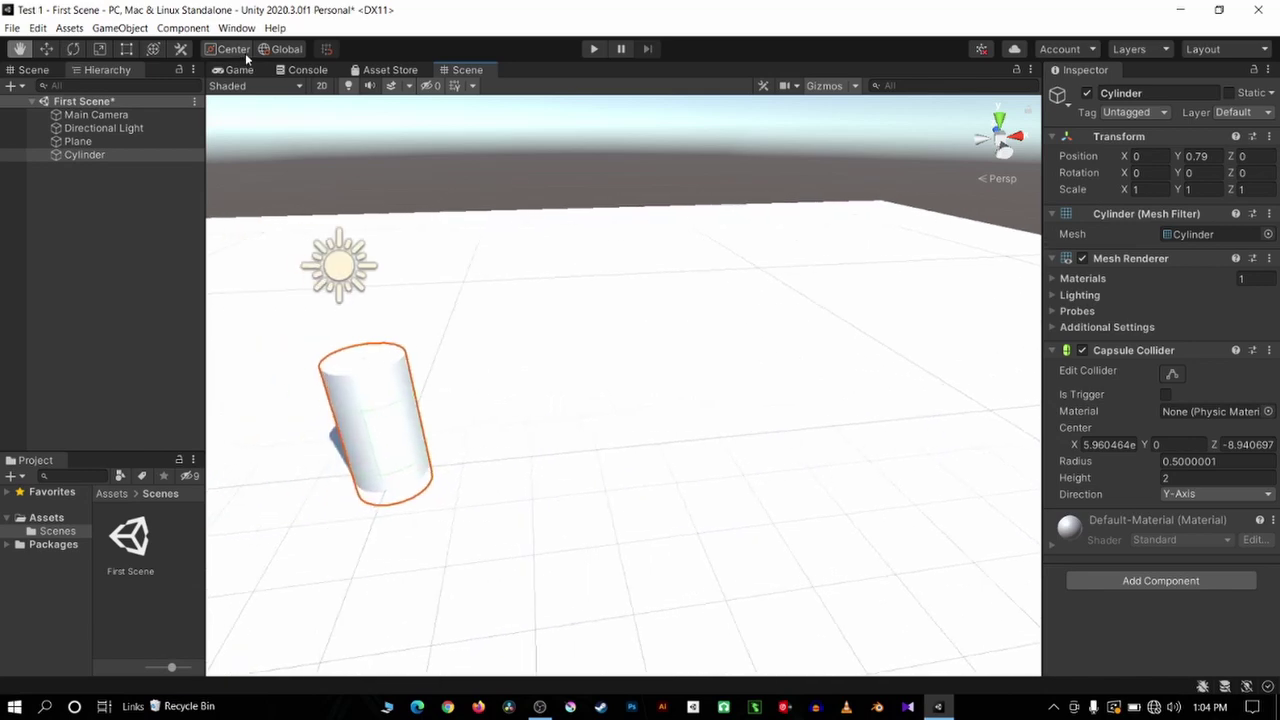
left_click(349, 88)
mouse_move(357, 173)
left_mouse_down()
mouse_move(509, 243)
mouse_move(437, 180)
left_mouse_up()
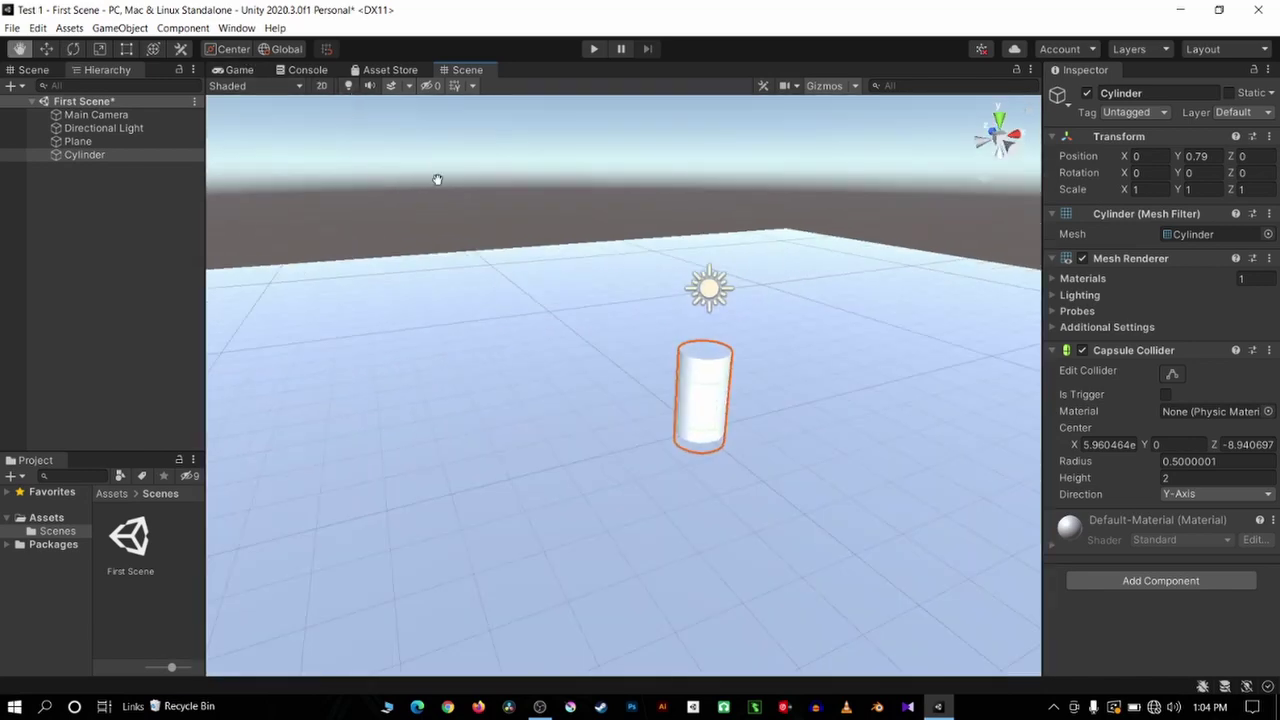
left_click(349, 87)
left_click(349, 87)
left_click(349, 87)
left_click(349, 87)
left_click(349, 87)
right_click_drag(430, 260, 557, 368)
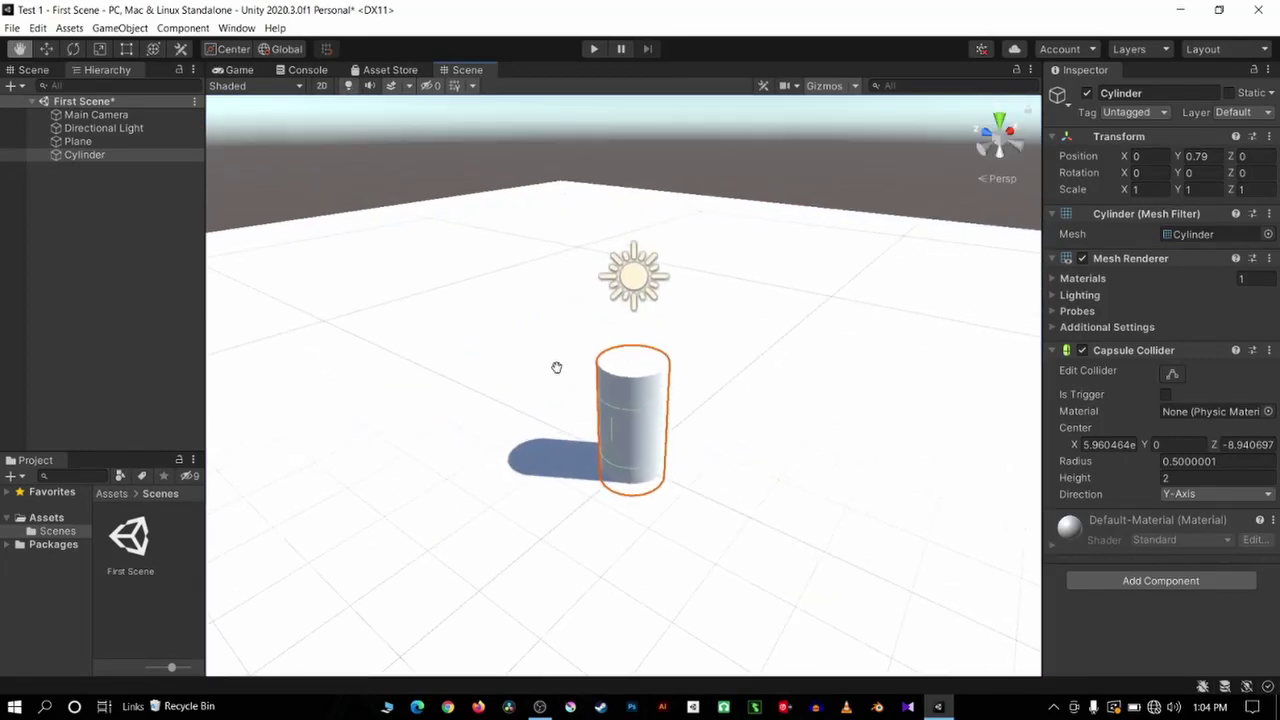
left_click(349, 87)
mouse_move(229, 220)
right_mouse_down()
mouse_move(429, 329)
mouse_move(486, 400)
mouse_move(684, 386)
mouse_move(606, 363)
mouse_move(700, 372)
right_mouse_up()
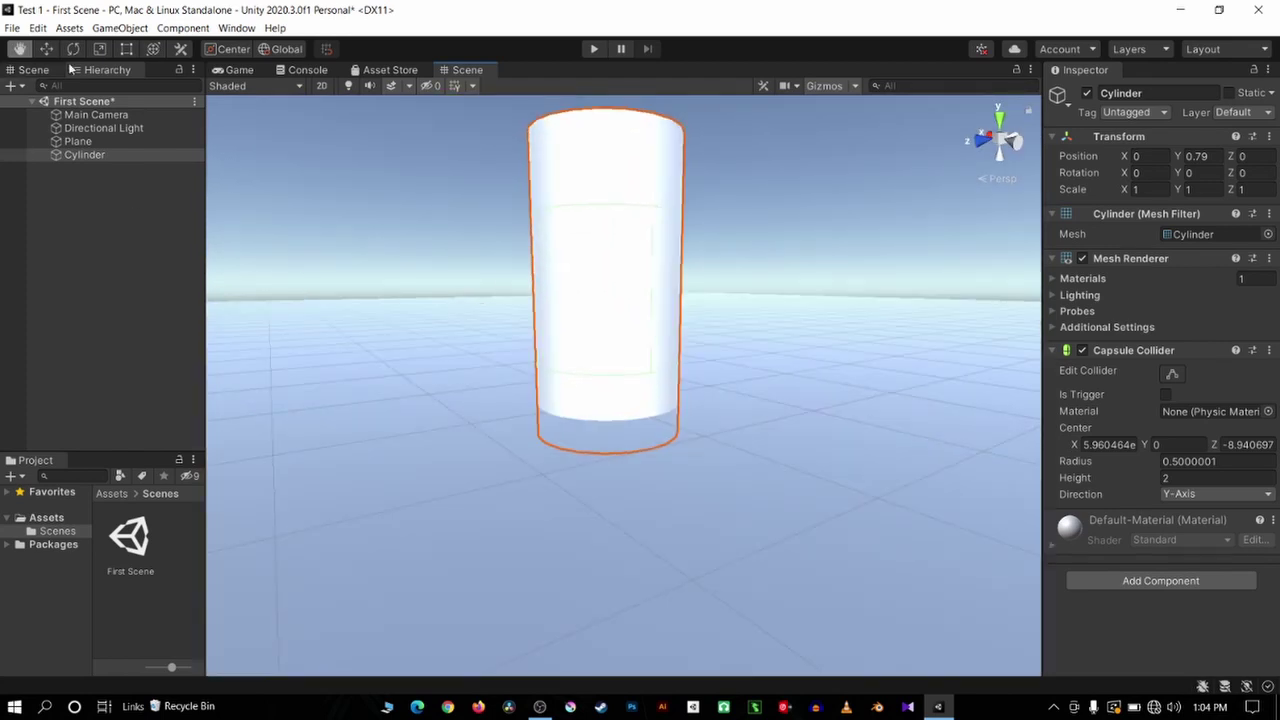
Squash the Cylinder to Scale Y 0.2332 and lower it to Position Y 0.163
left_click(99, 50)
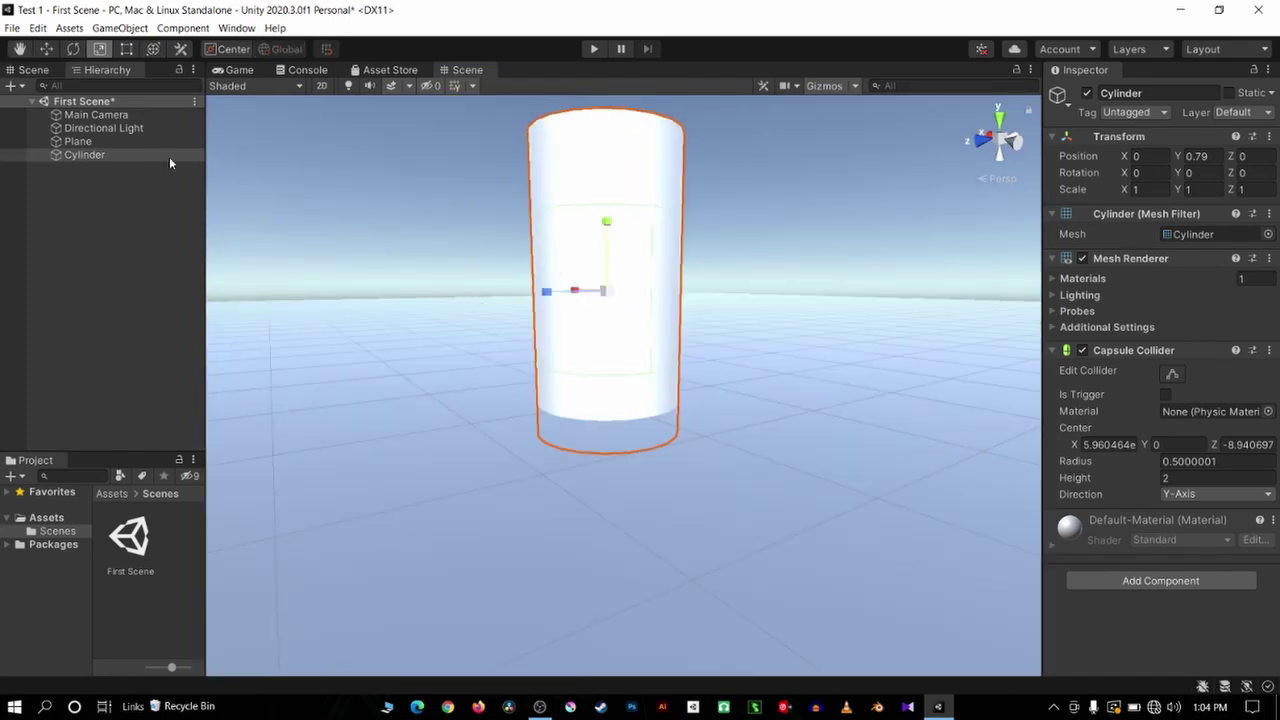
left_click_drag(611, 227, 605, 276)
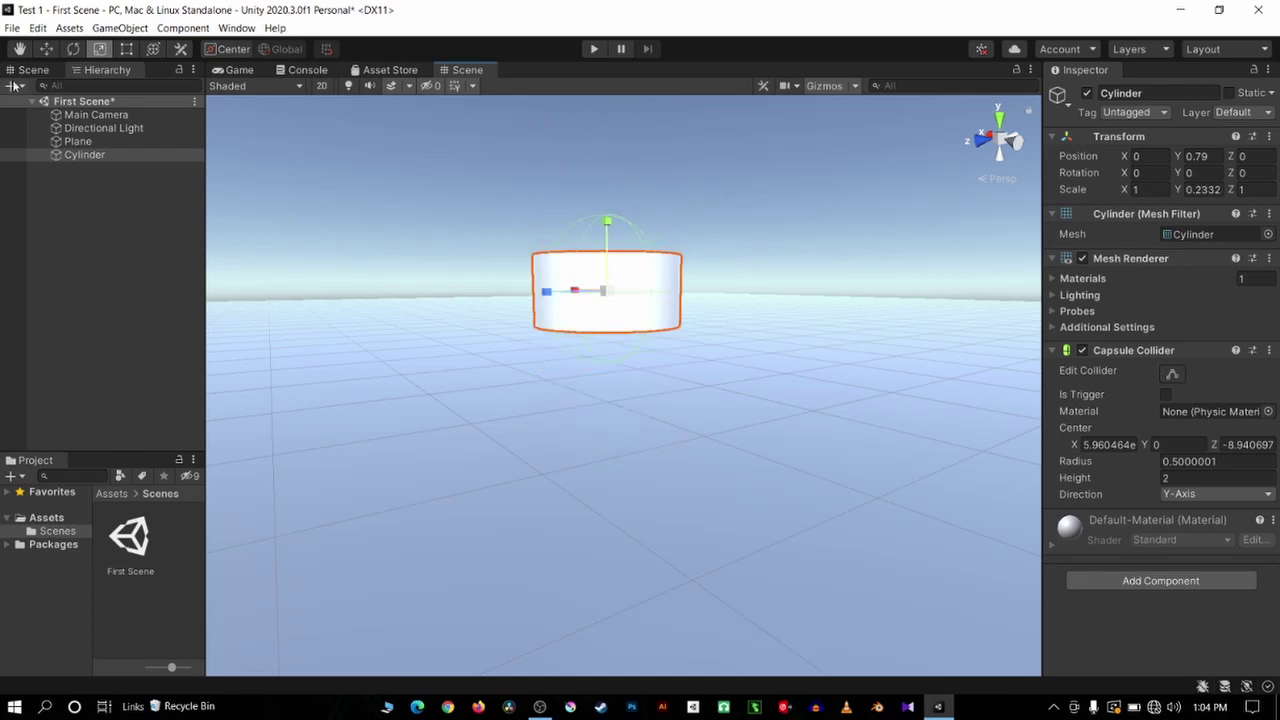
left_click(38, 52)
scroll(538, 238, "up", 3)
scroll(651, 281, "down", 2)
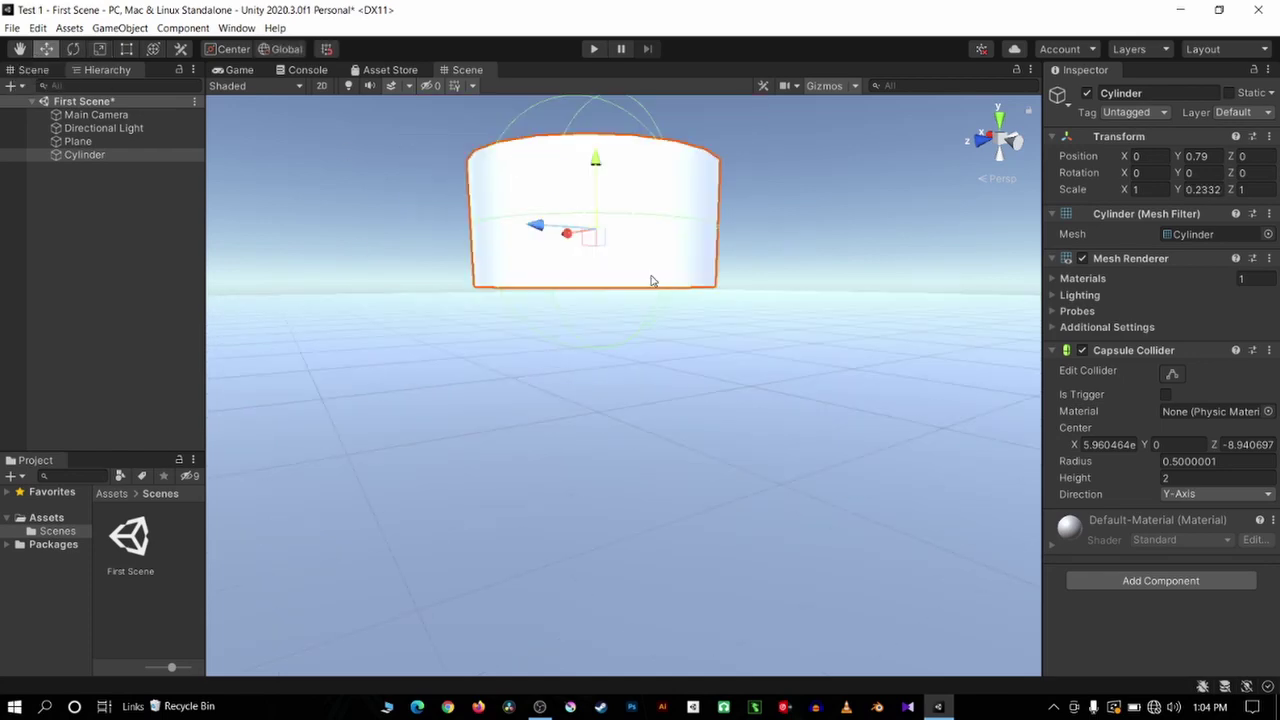
left_click_drag(601, 175, 618, 312)
Orbit to a low angle on the disc and select the flat base cylinder
scroll(620, 380, "down", 3)
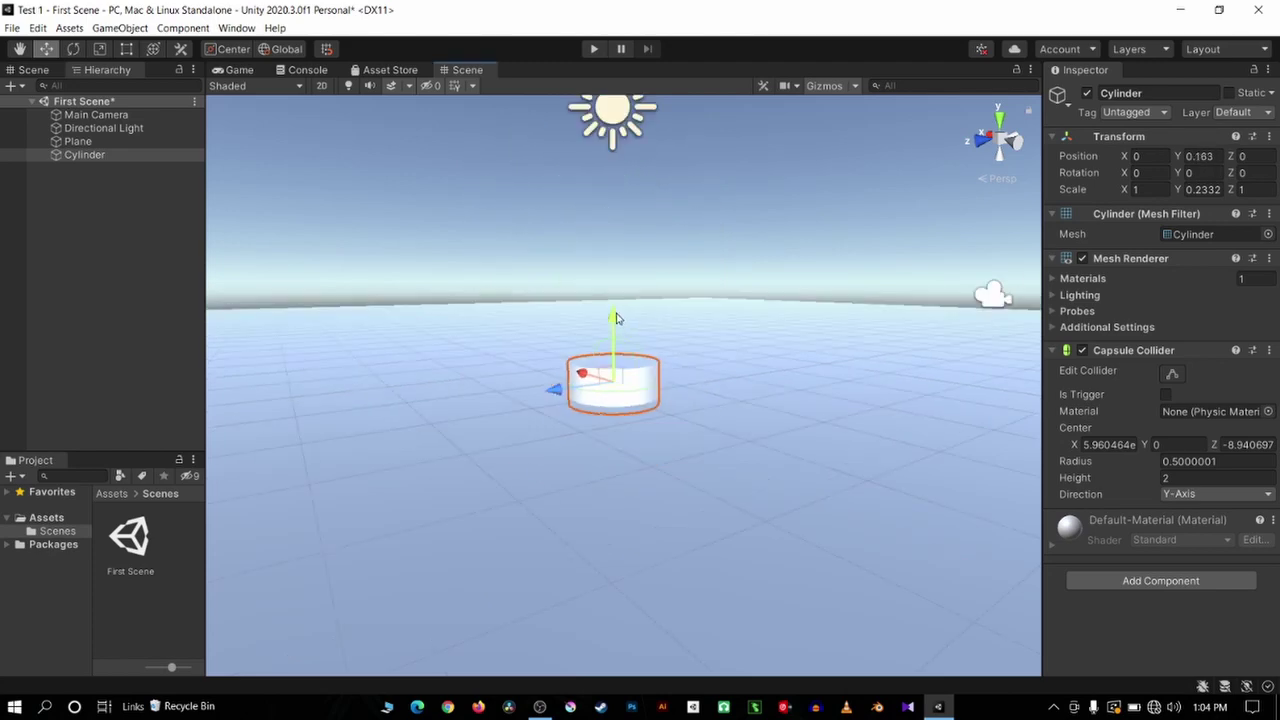
scroll(620, 380, "down", 2)
middle_click_drag(682, 512, 547, 395)
left_click_drag(547, 395, 575, 232, "alt")
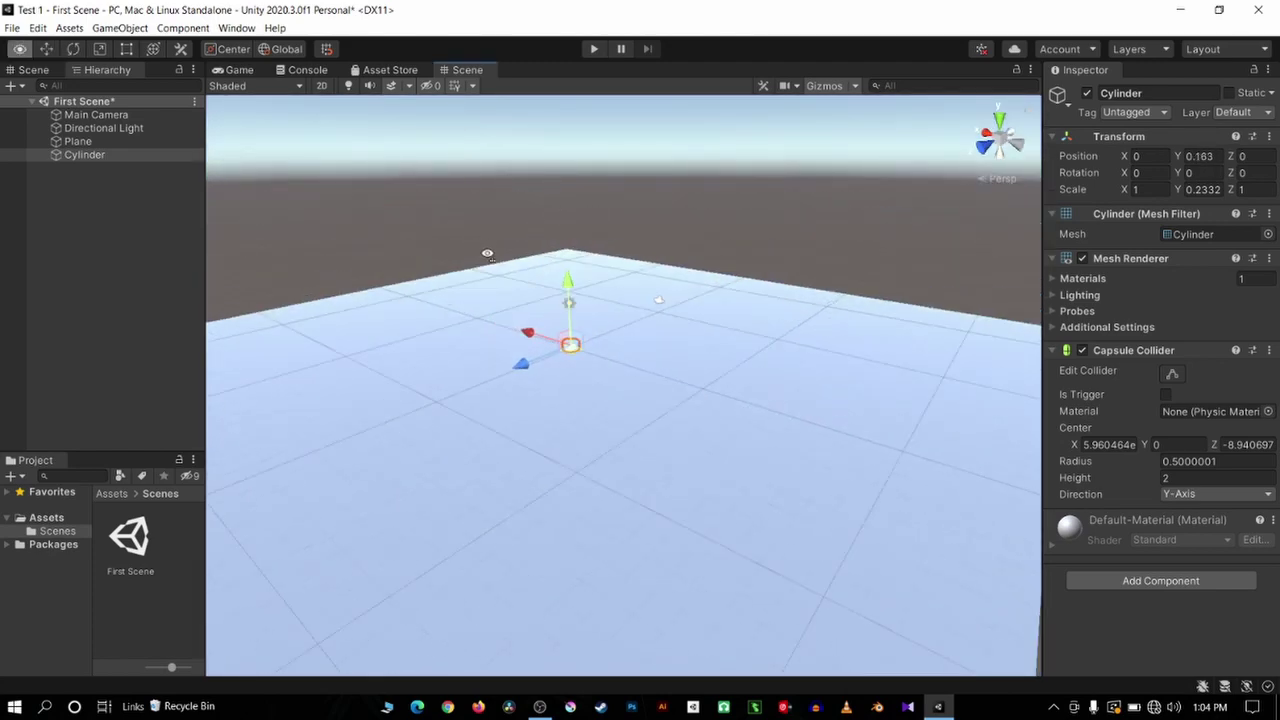
scroll(575, 232, "up", 3)
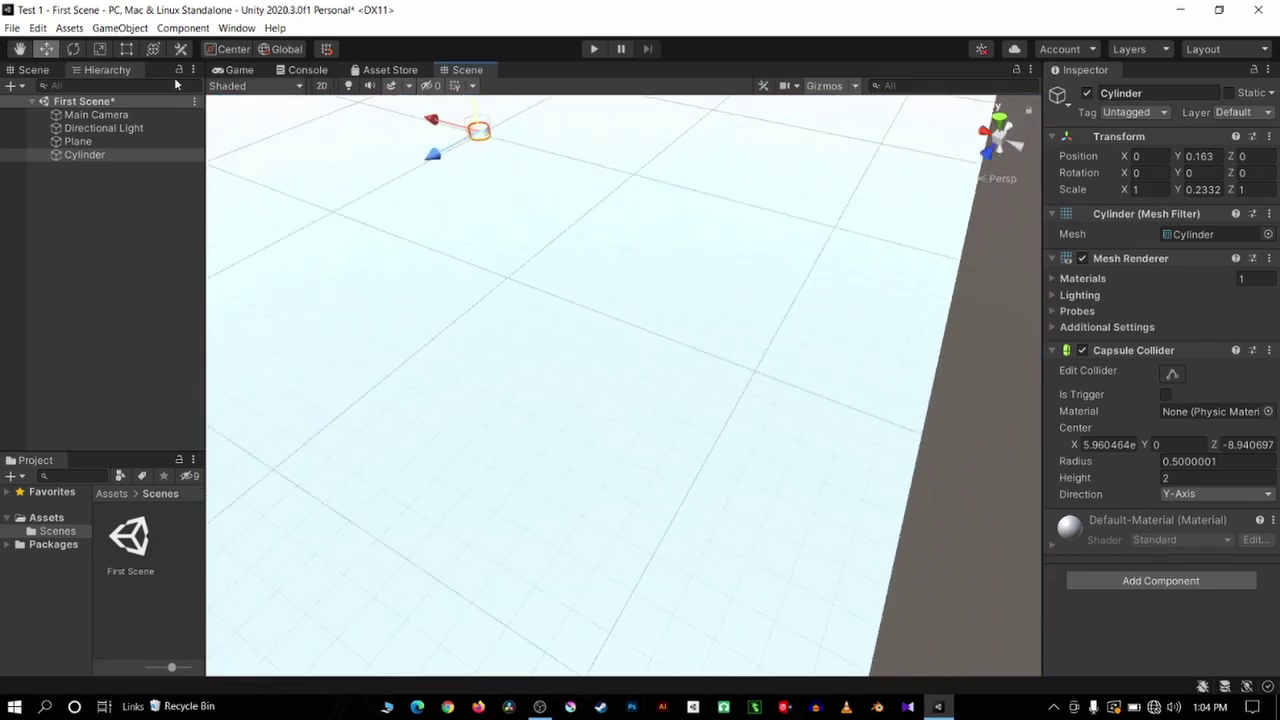
left_click(29, 53)
mouse_move(461, 199)
left_mouse_down()
mouse_move(503, 363)
mouse_move(666, 443)
left_mouse_up()
scroll(645, 437, "up", 2)
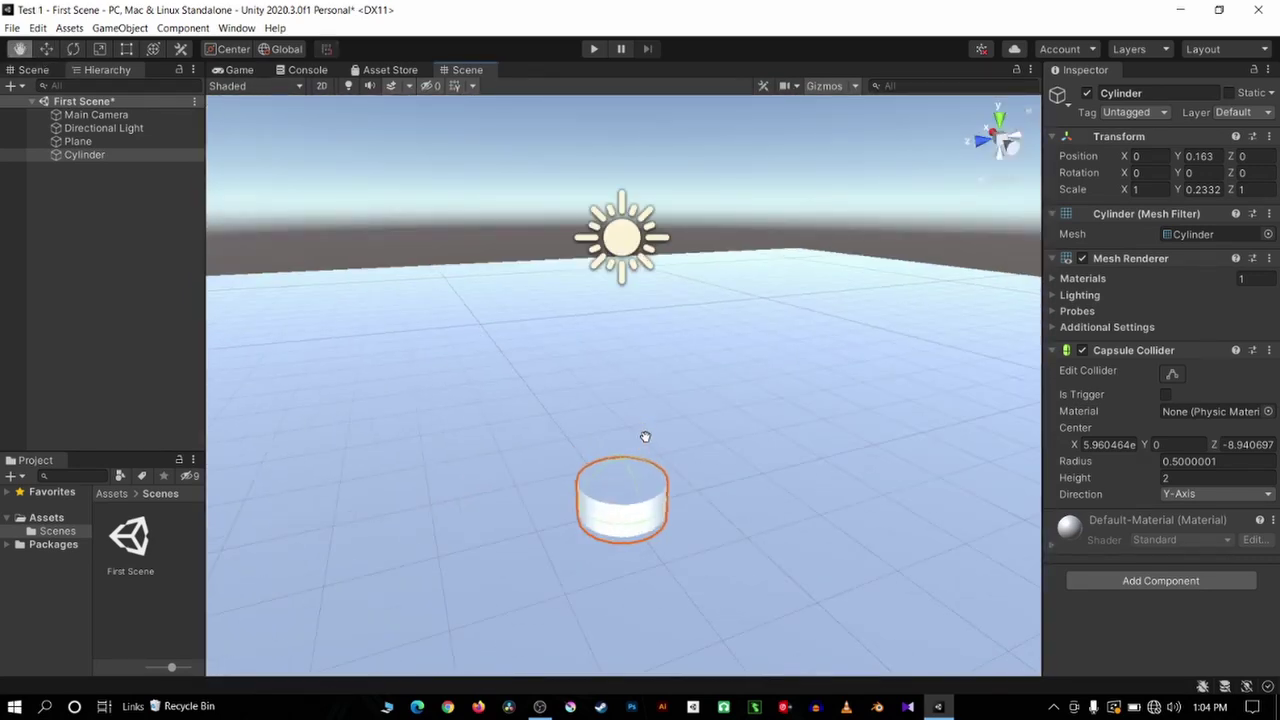
scroll(648, 445, "up", 3)
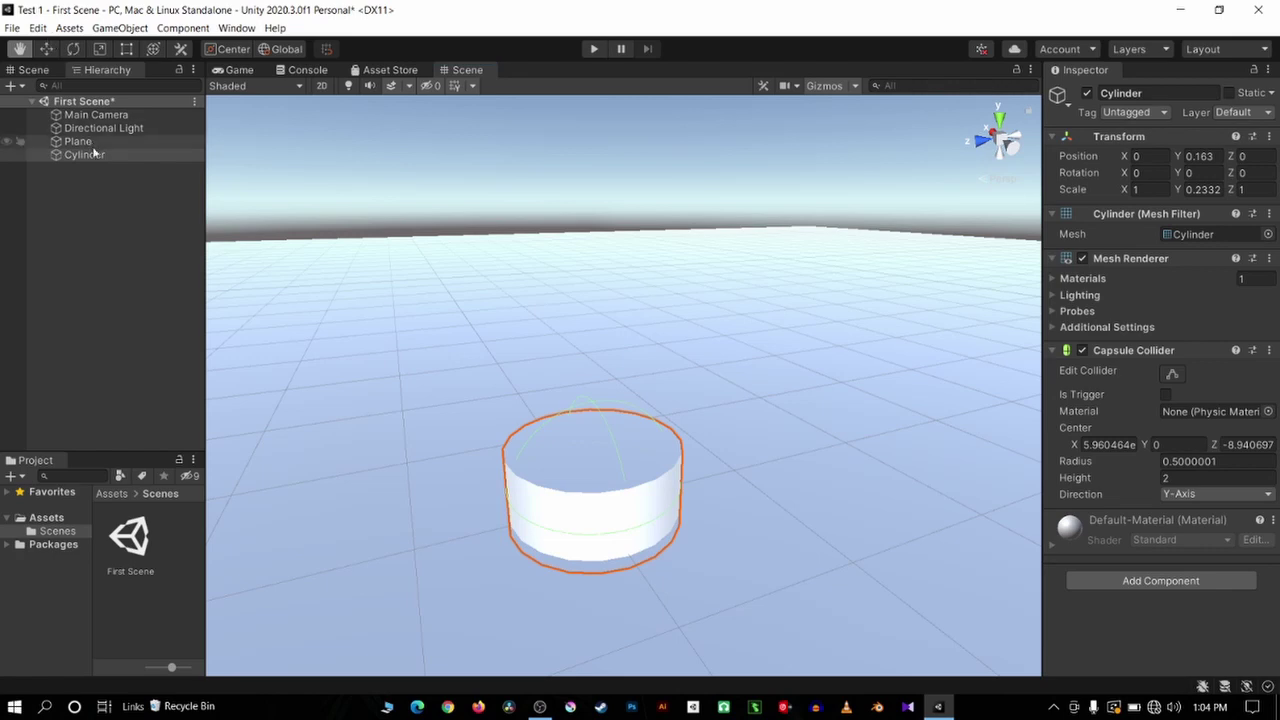
left_click(60, 155)
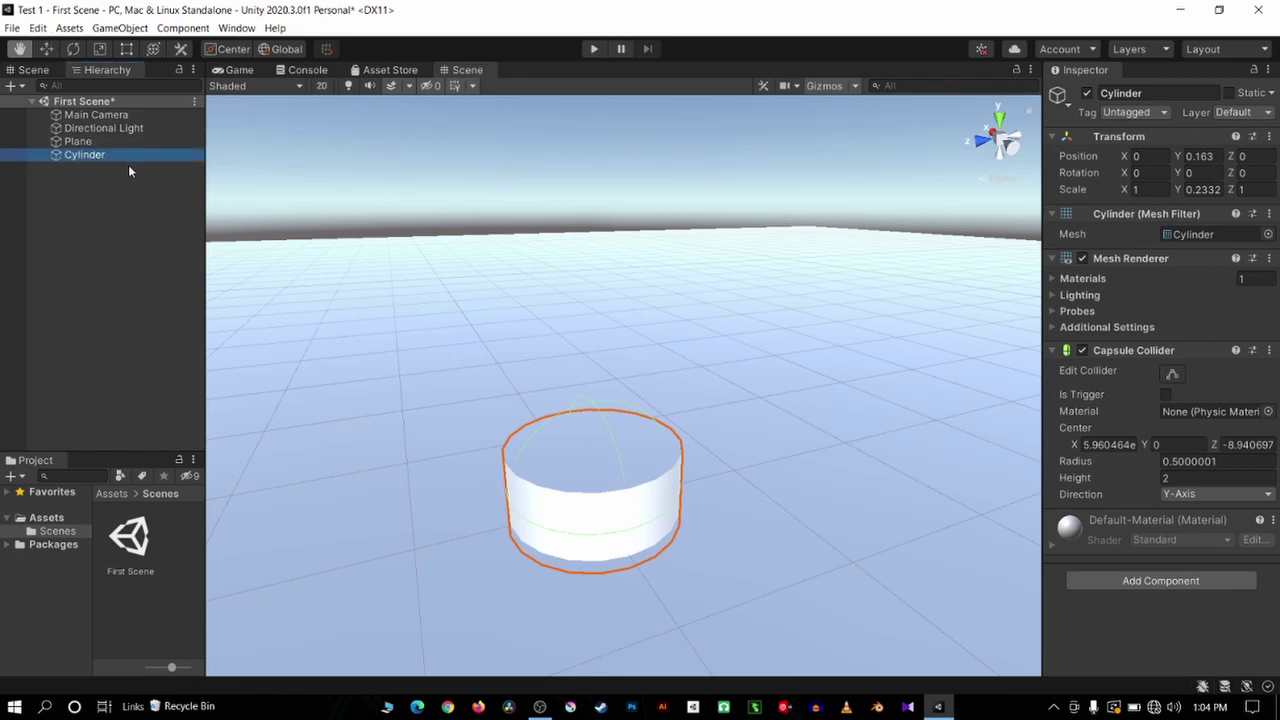
left_click(127, 170)
left_click(92, 157)
Duplicate the base disc and raise the copy slightly above it
key("ctrl+d")
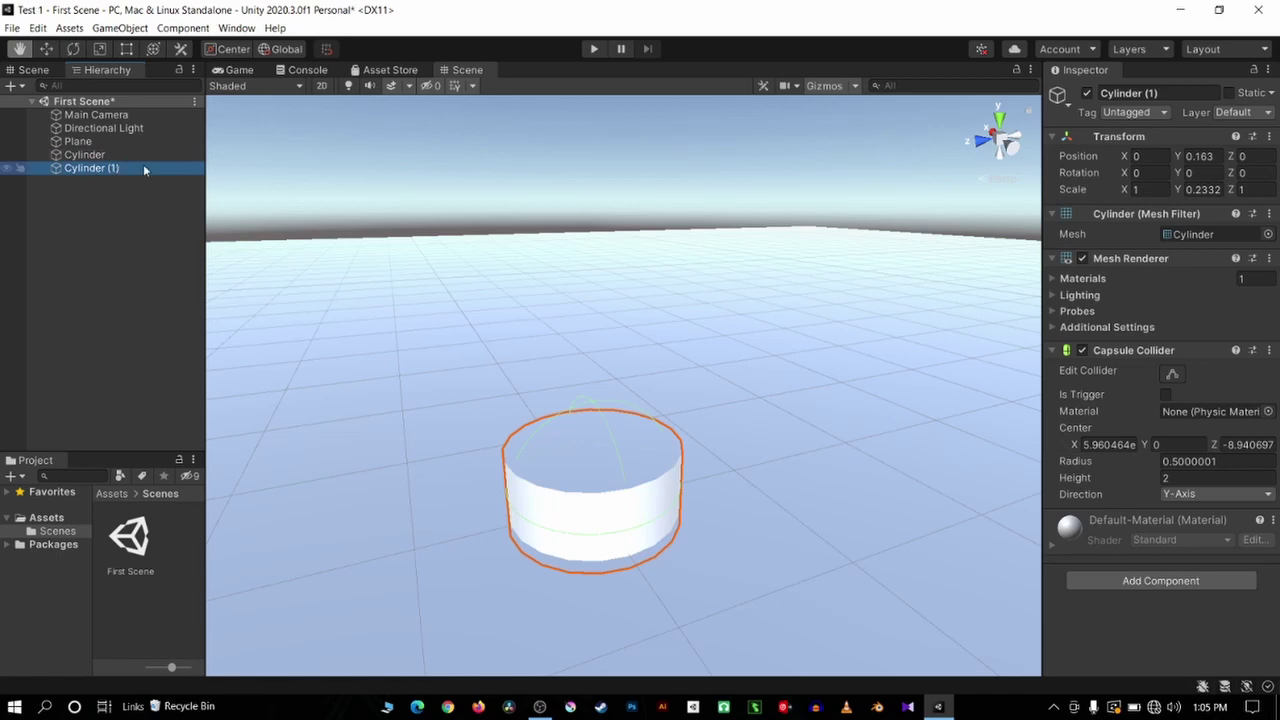
left_click(88, 188)
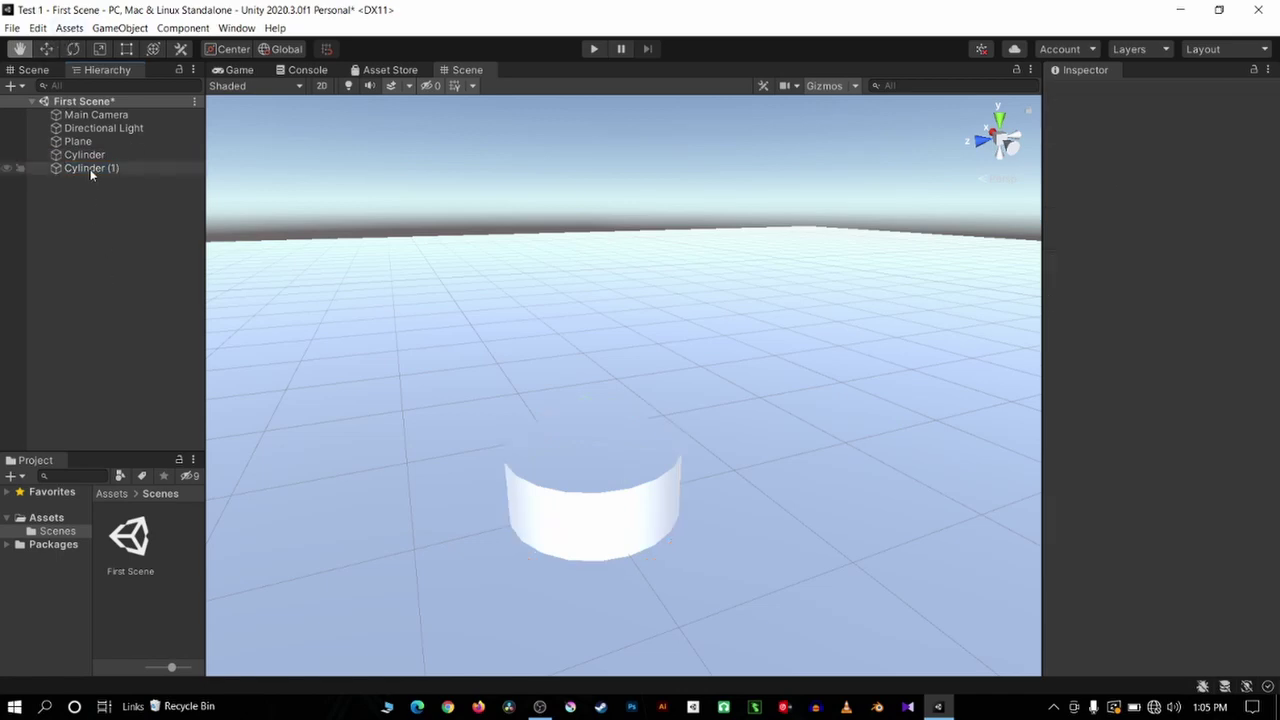
left_click(90, 168)
key("w")
left_click_drag(594, 433, 593, 393)
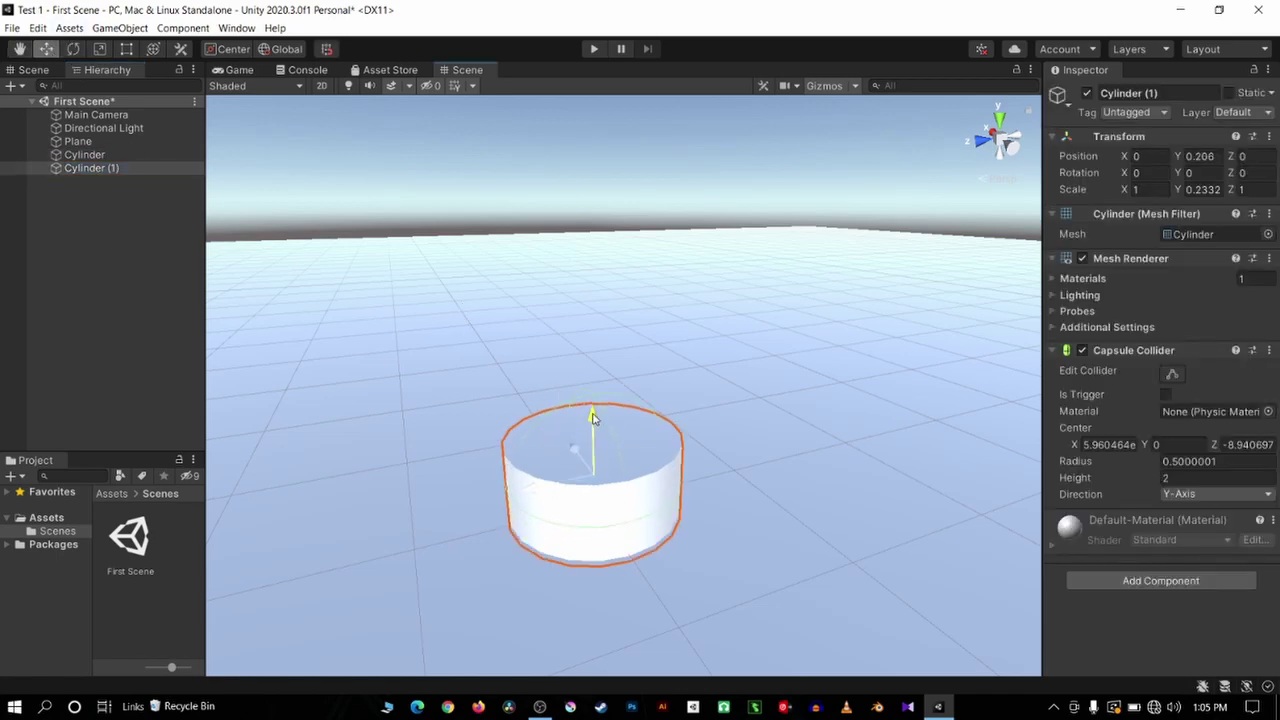
Slim the copy and stretch it to Scale Y 1.8894 as a tall shaft
left_click(153, 49)
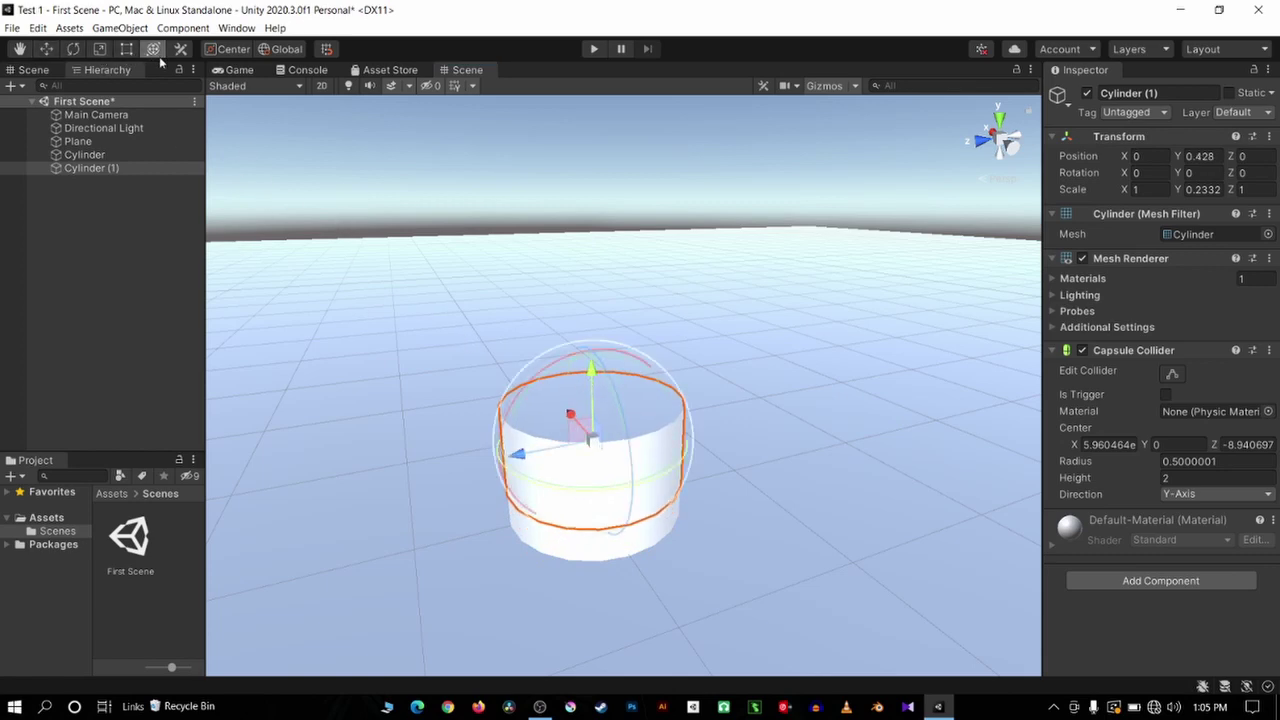
left_click(104, 50)
scroll(748, 446, "up", 3)
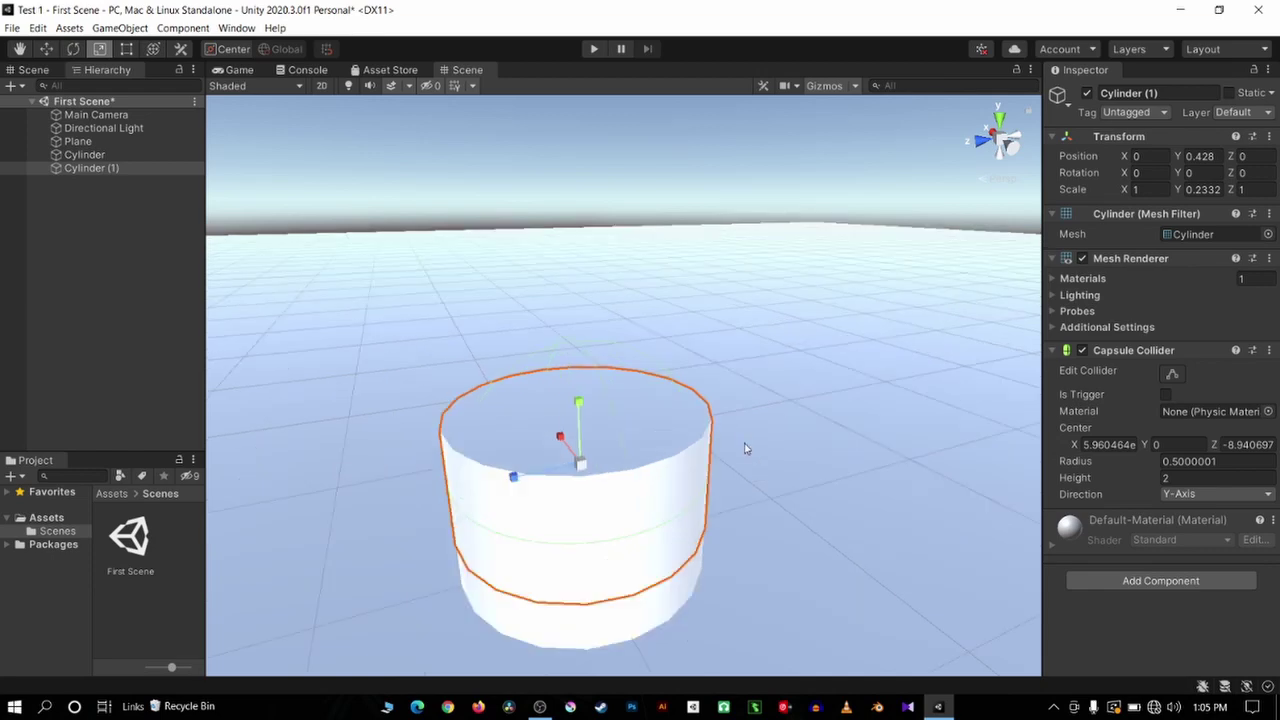
scroll(553, 531, "up", 3)
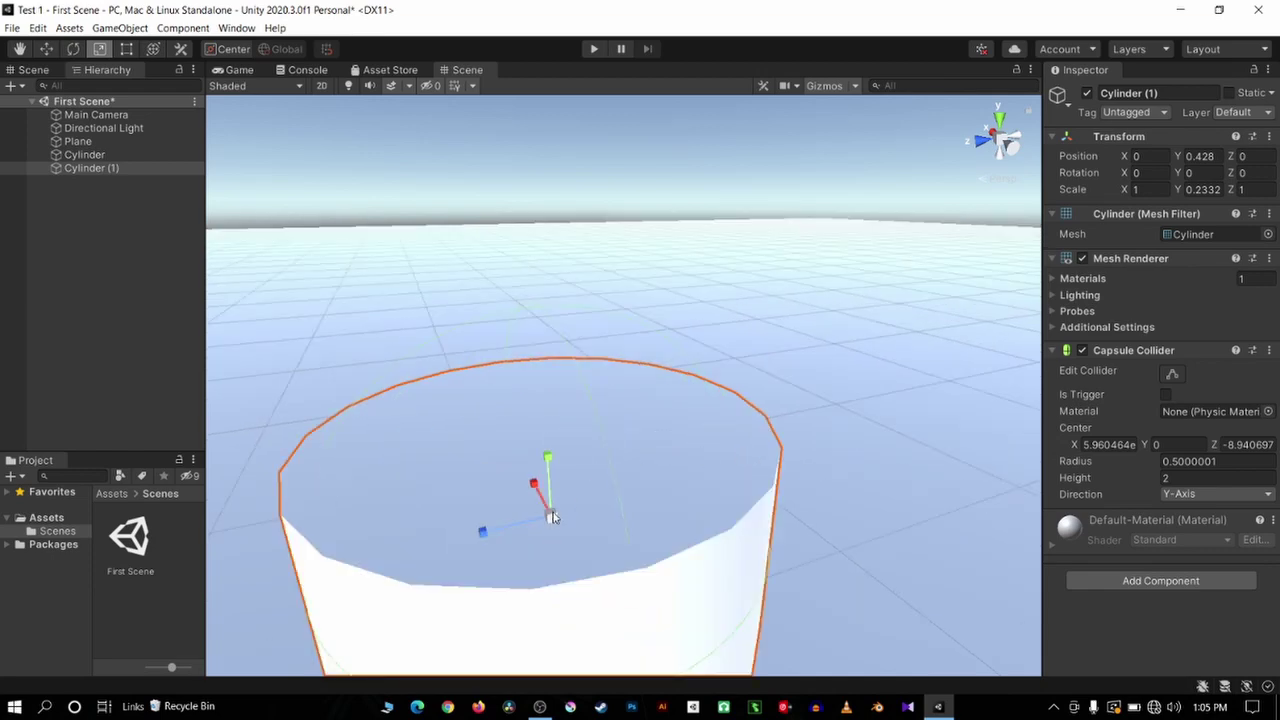
left_click_drag(553, 517, 551, 501)
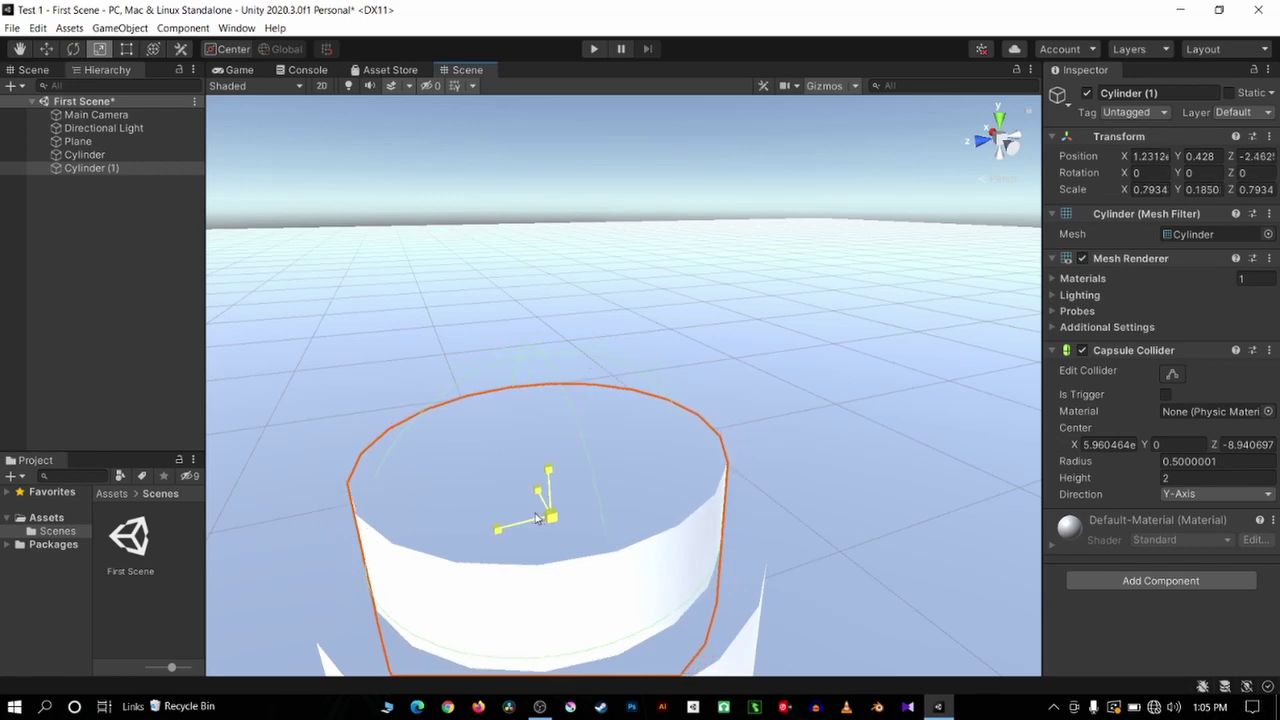
scroll(558, 500, "down", 5)
scroll(658, 290, "up", 2)
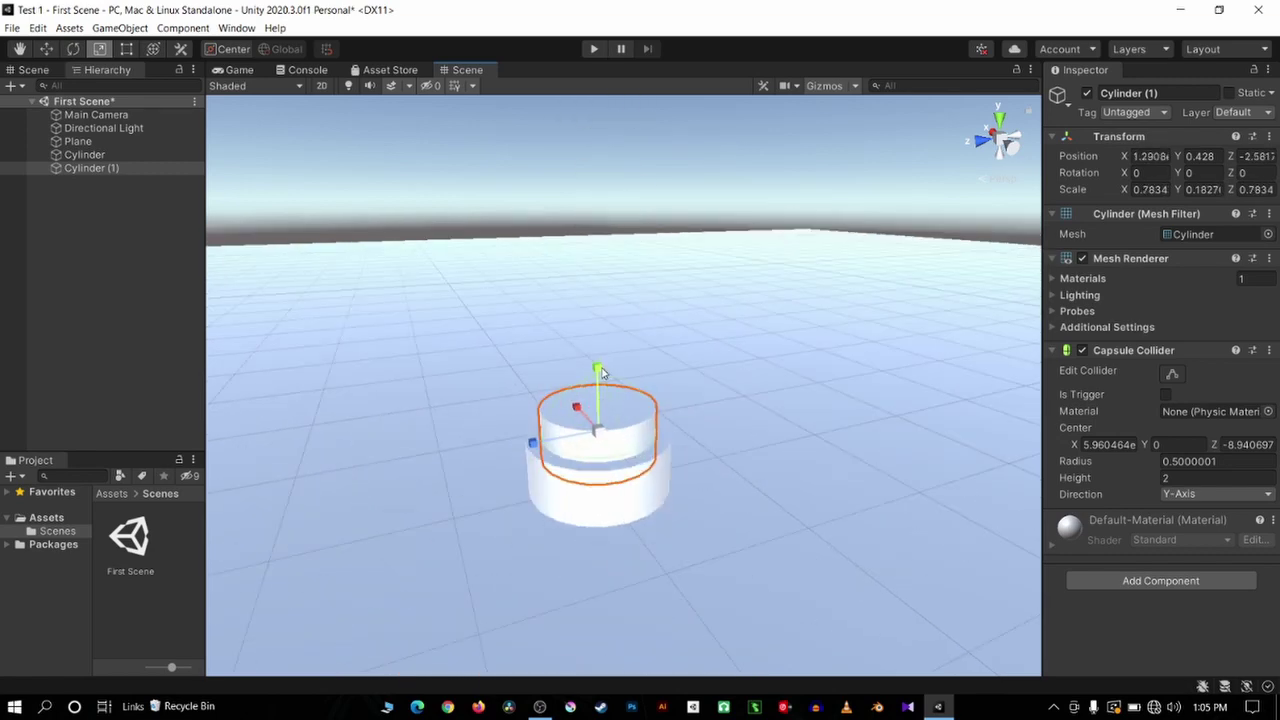
left_click_drag(598, 370, 603, 79)
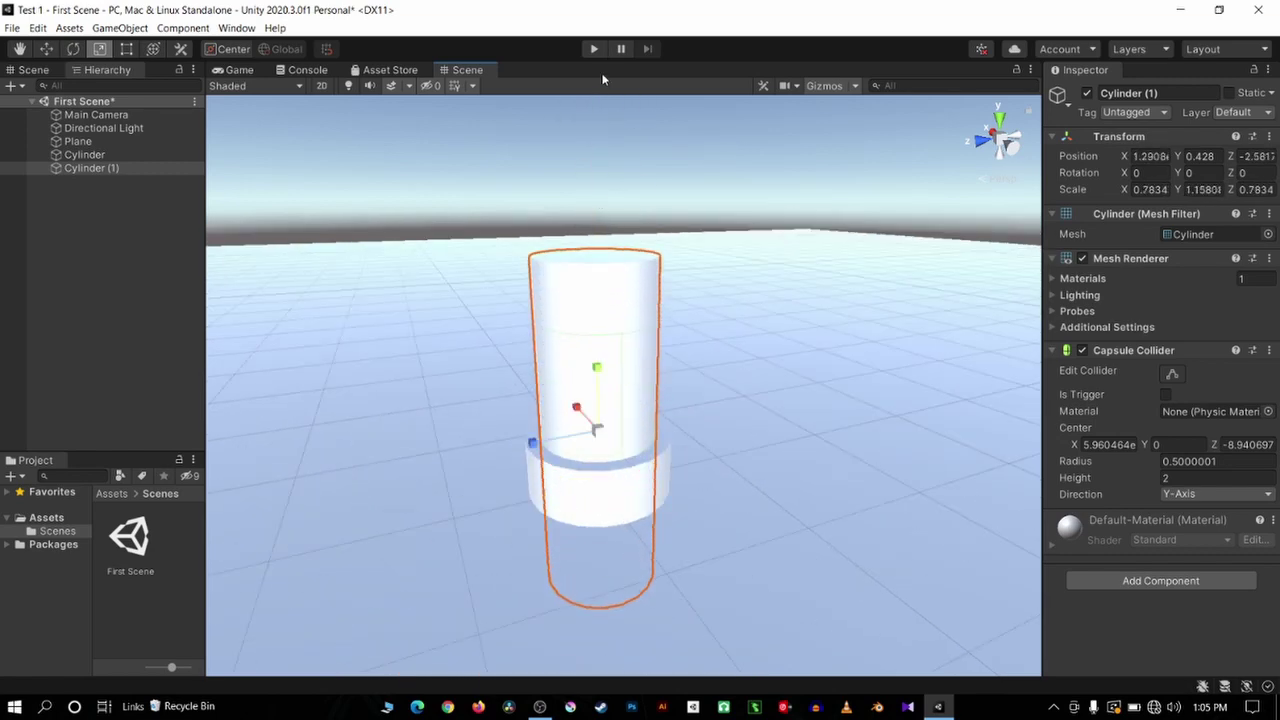
mouse_move(596, 371)
left_mouse_down()
mouse_move(644, 58)
mouse_move(645, 70)
left_mouse_up()
Frame the base disc and pan to recentre the column in view
key("w")
scroll(654, 200, "up", 5)
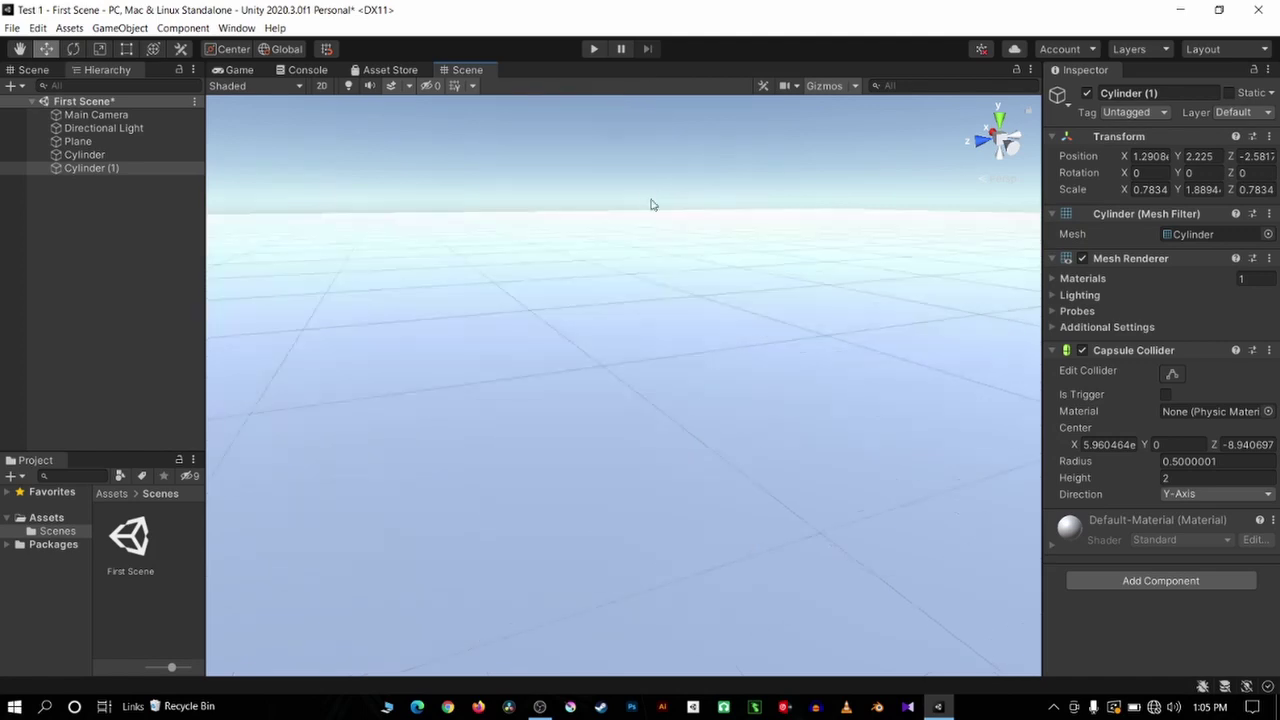
scroll(640, 275, "down", 3)
left_click(657, 586)
left_click(655, 590)
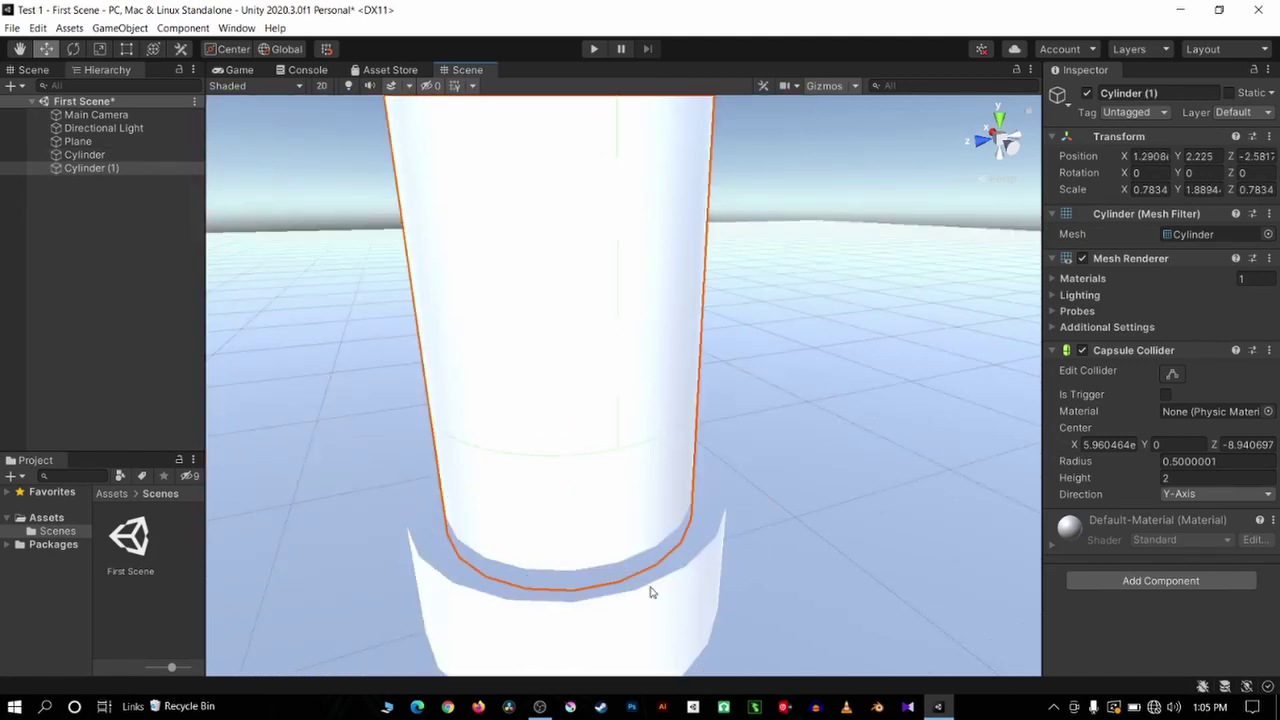
left_click(652, 591)
key("f")
left_click(84, 248)
scroll(680, 343, "down", 3)
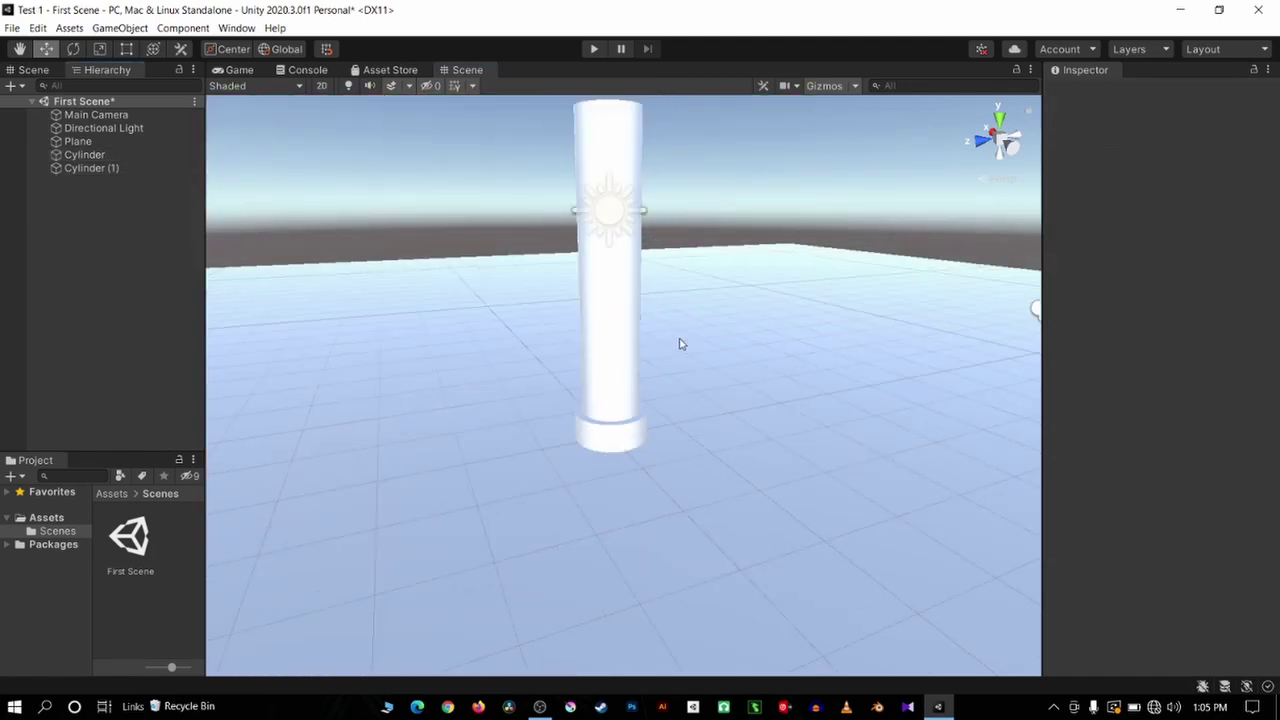
left_click(20, 48)
left_click_drag(728, 283, 700, 306)
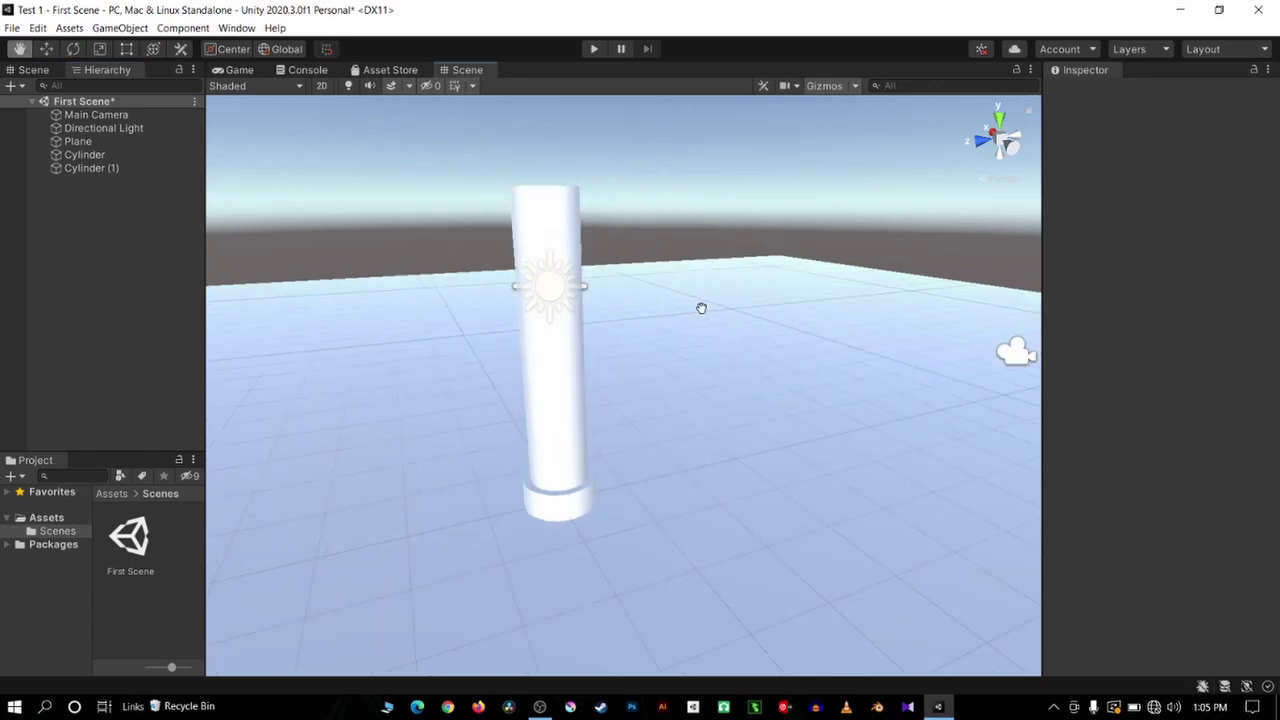
Duplicate the base disc and lift Cylinder (2) to Position Y 4.445 atop the shaft
left_click(46, 50)
left_click(557, 517)
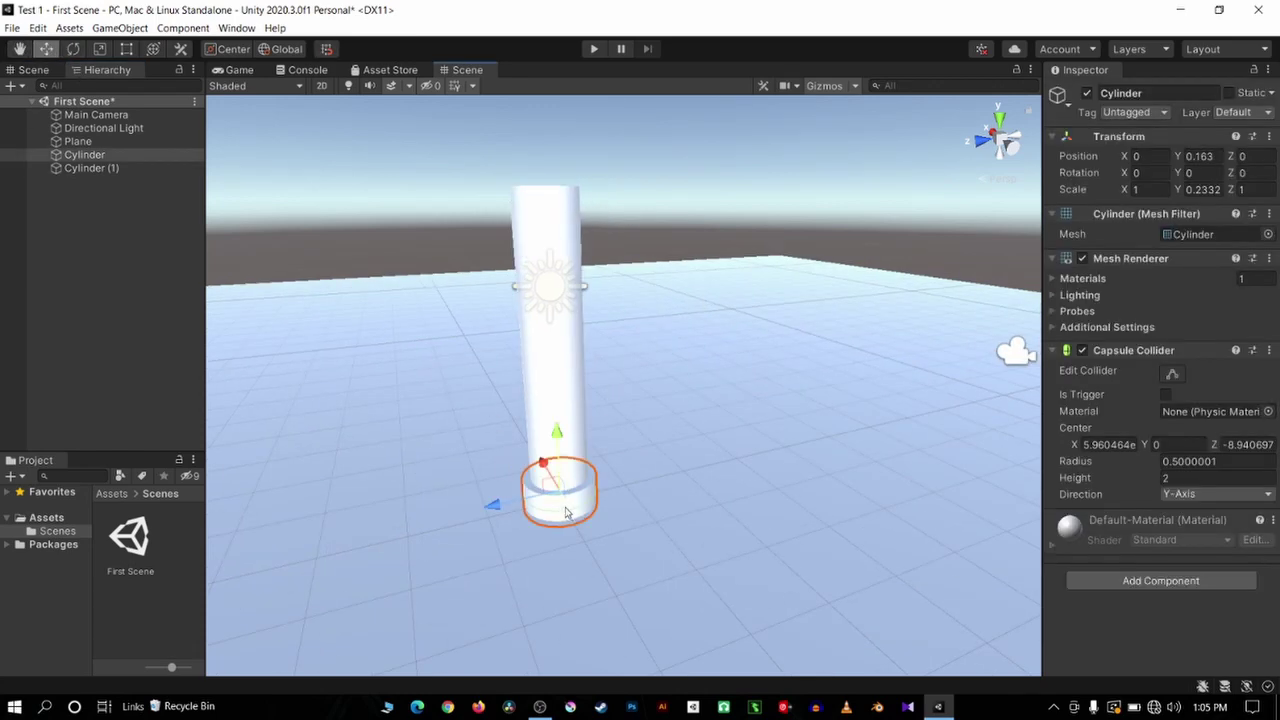
key("ctrl+d")
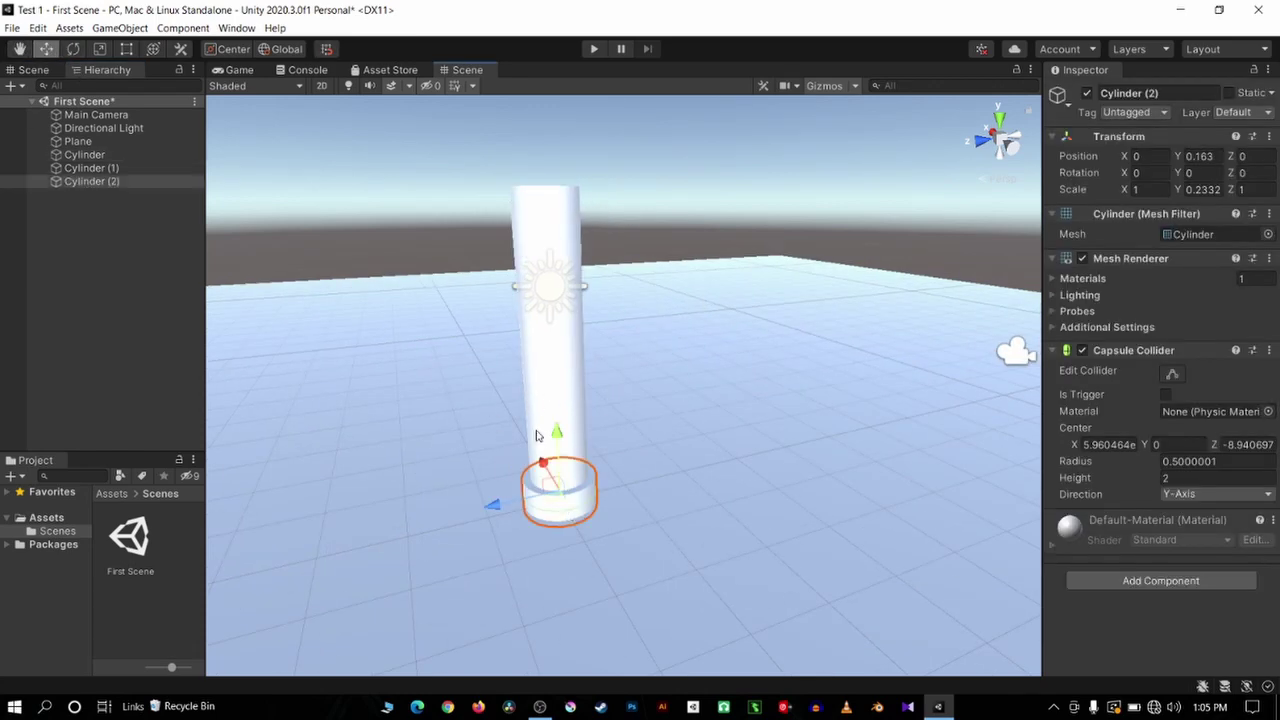
mouse_move(555, 440)
left_mouse_down()
mouse_move(565, 127)
mouse_move(551, 106)
left_mouse_up()
scroll(566, 201, "up", 2)
scroll(575, 203, "down", 2)
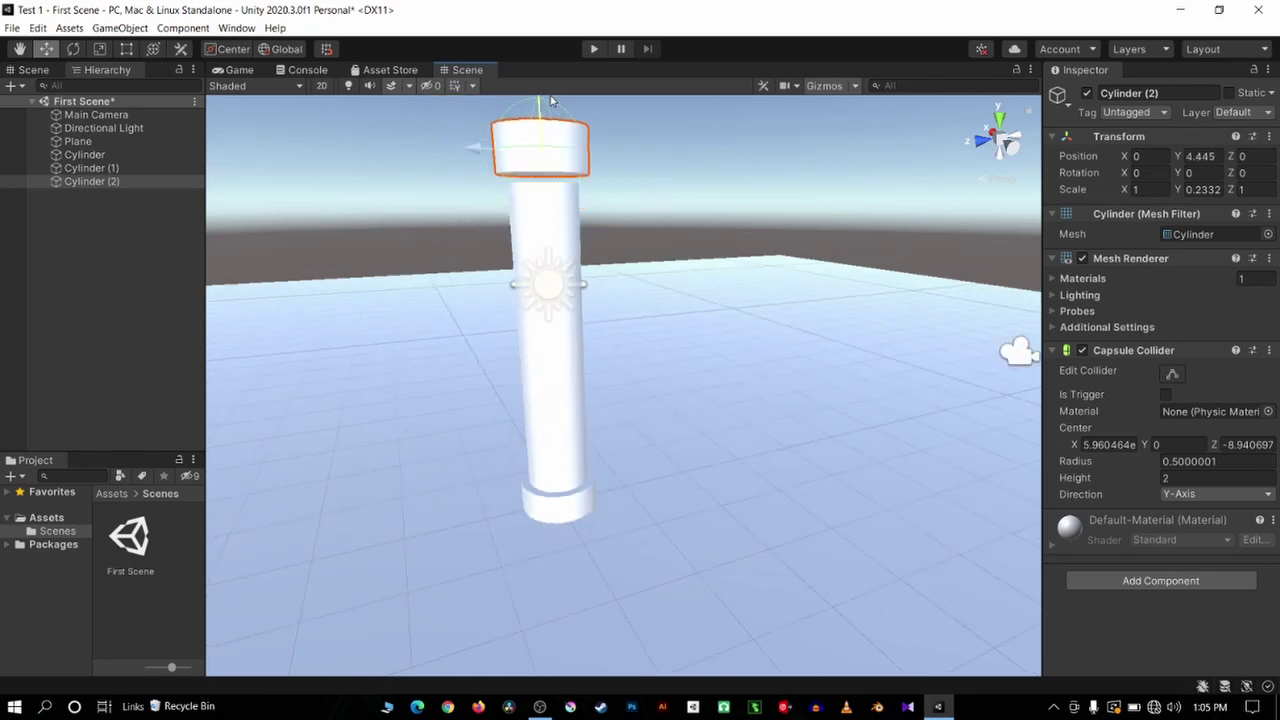
left_click(550, 106)
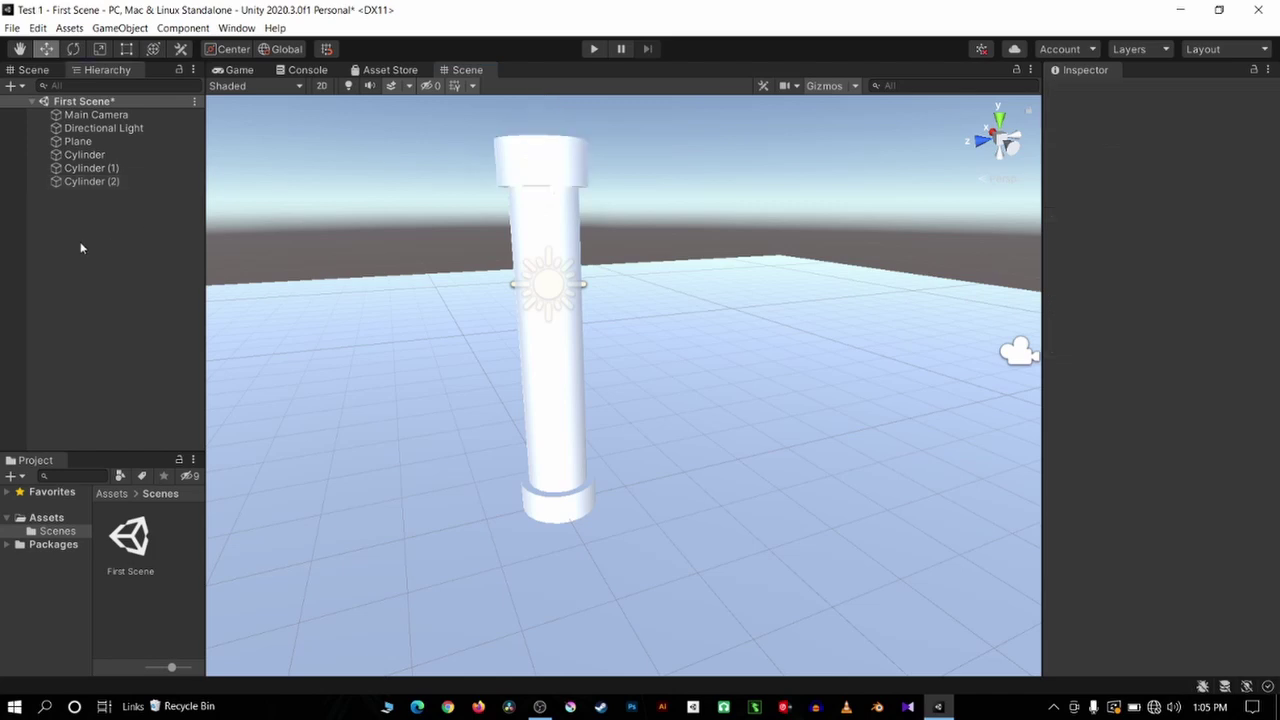
mouse_move(609, 275)
right_mouse_down()
mouse_move(679, 263)
mouse_move(511, 286)
mouse_move(764, 379)
mouse_move(694, 470)
mouse_move(690, 459)
right_mouse_up()
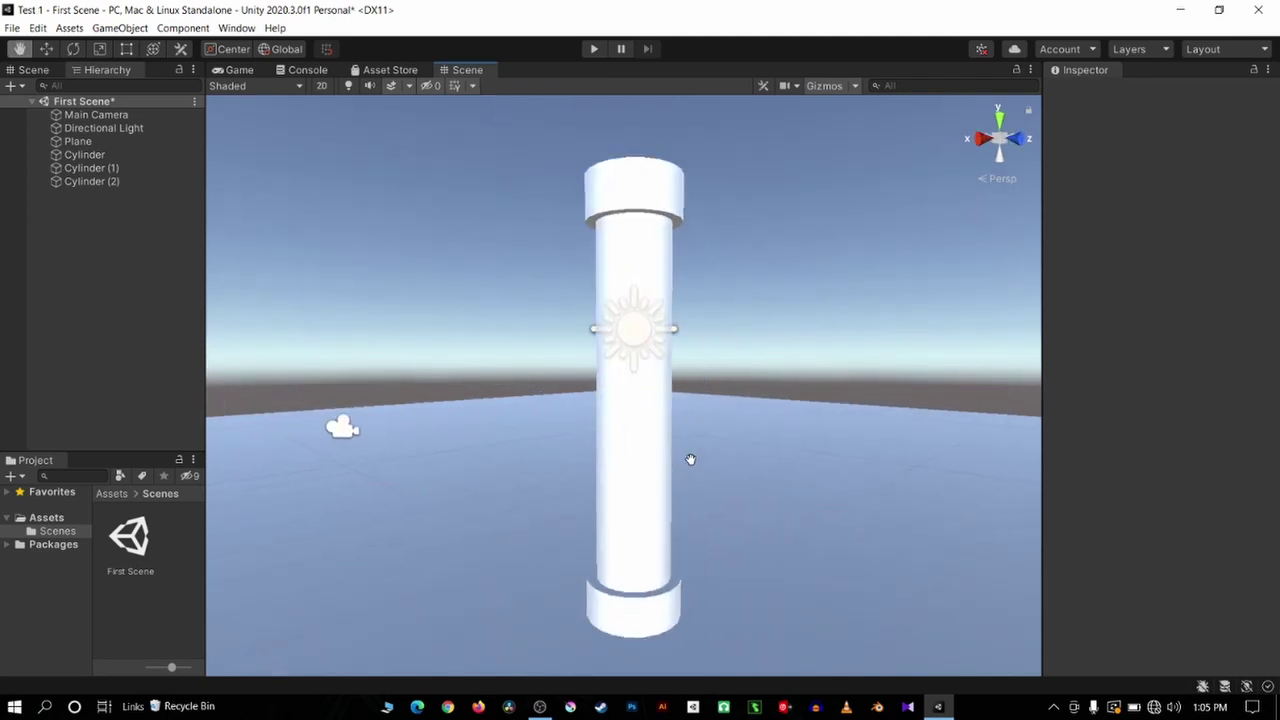
mouse_move(650, 269)
right_mouse_down()
mouse_move(565, 543)
mouse_move(634, 571)
right_mouse_up()
left_click(120, 182)
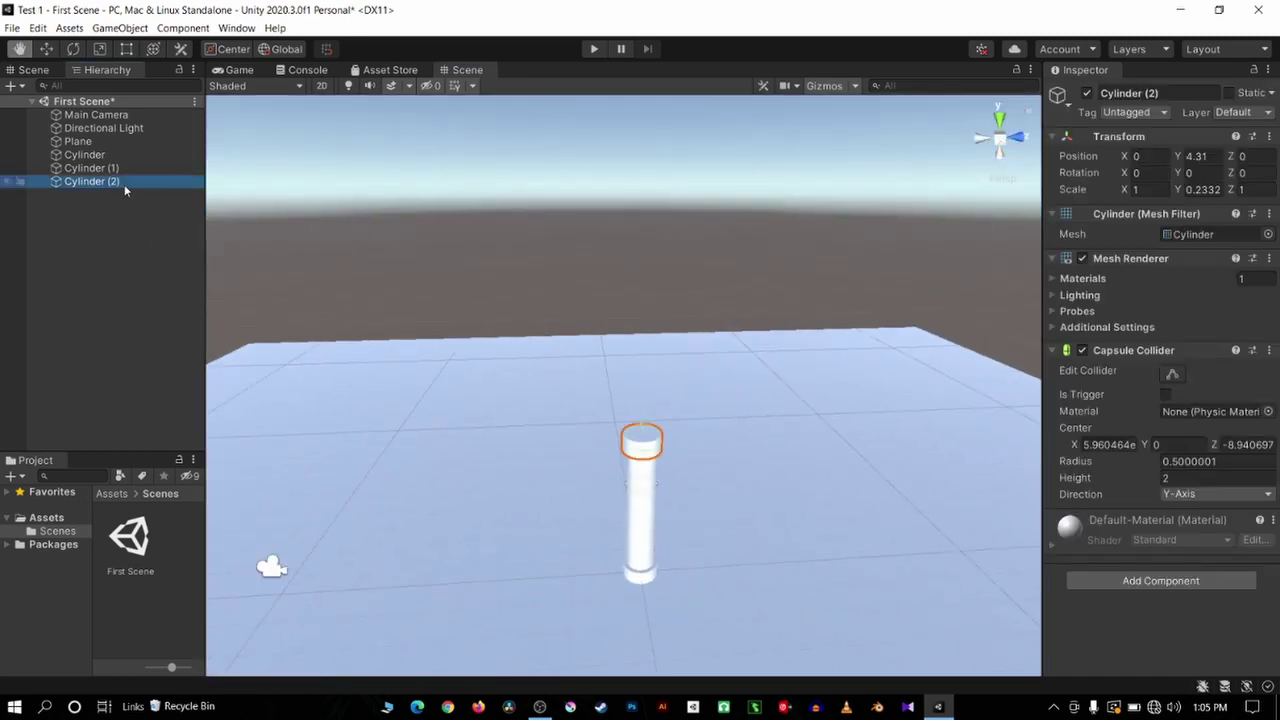
key("Up")
key("Up")
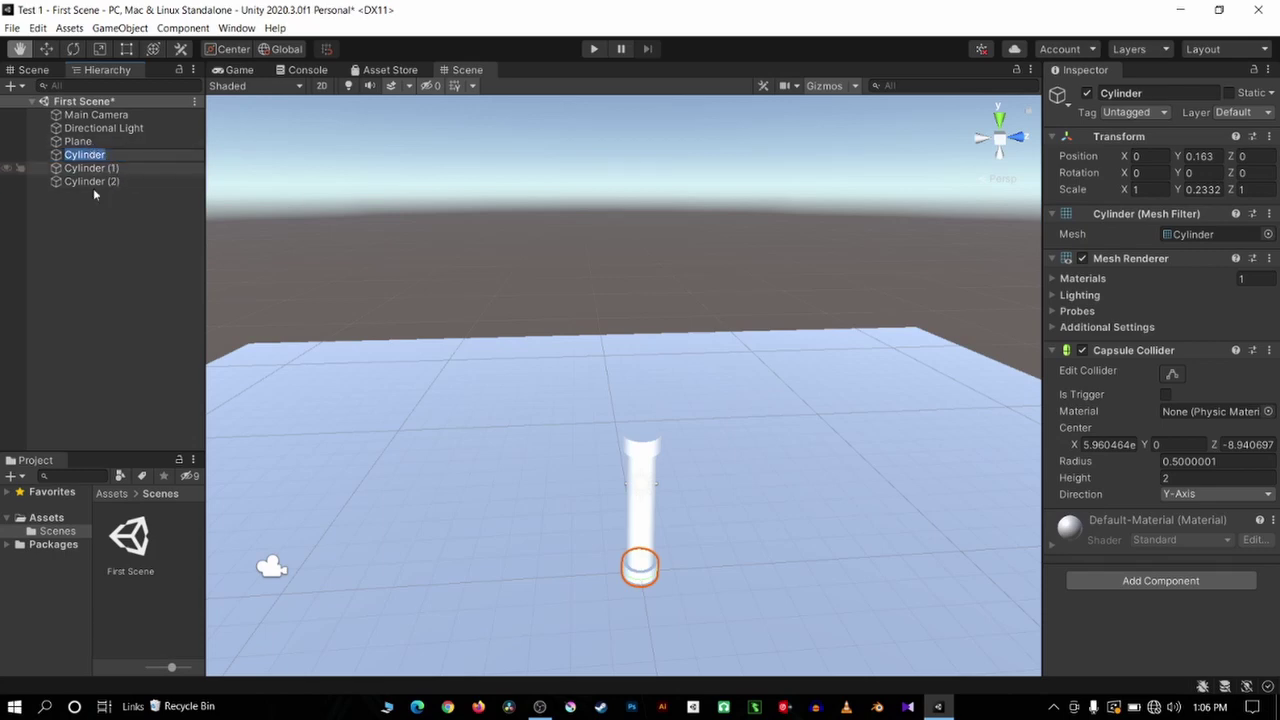
left_click(93, 188)
left_click(99, 160)
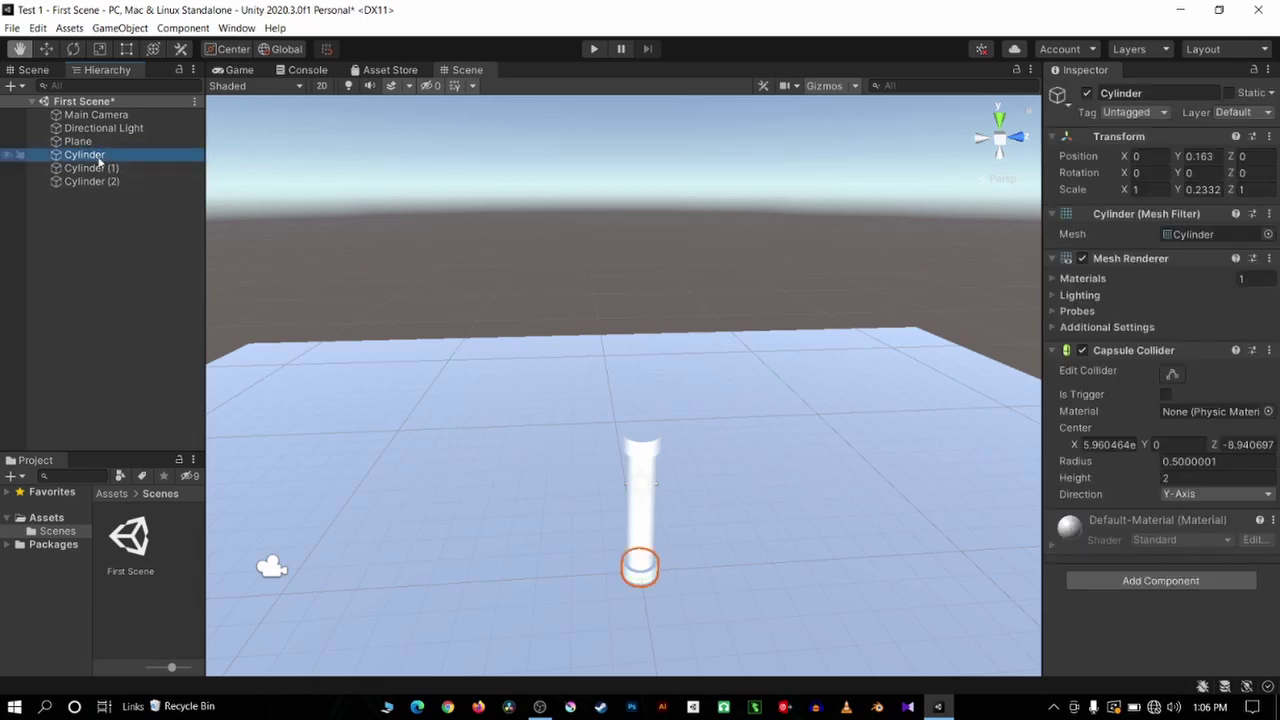
left_click(95, 168, "shift")
left_click(95, 181, "shift")
left_click(99, 155)
left_click(110, 185, "shift")
left_click(105, 156)
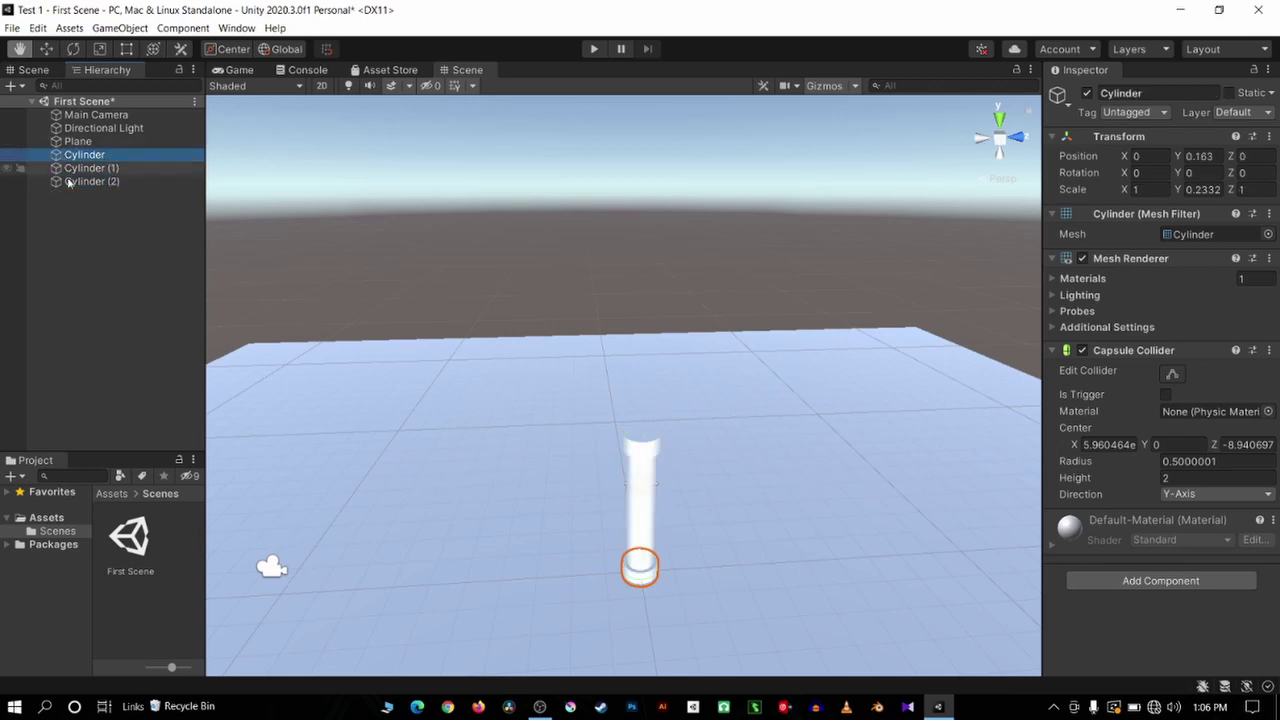
left_click(82, 172, "shift")
left_click(88, 182, "shift")
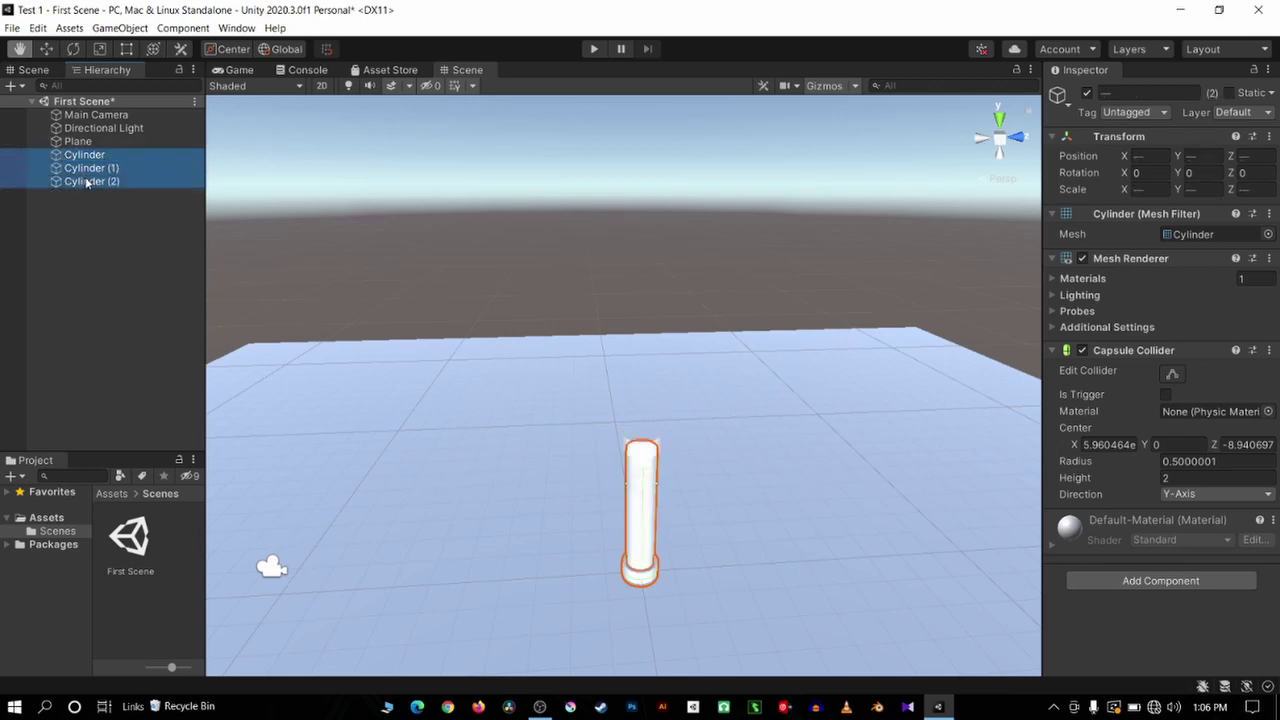
left_click(88, 155)
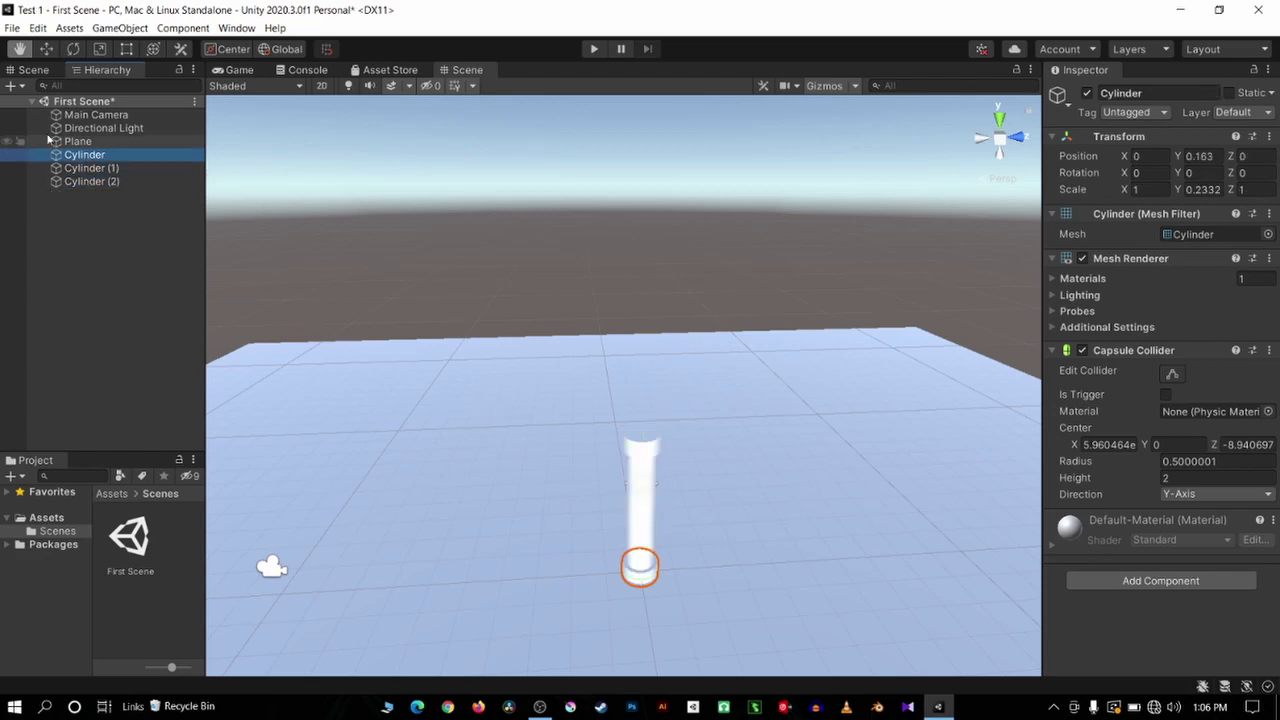
left_click(115, 182, "shift")
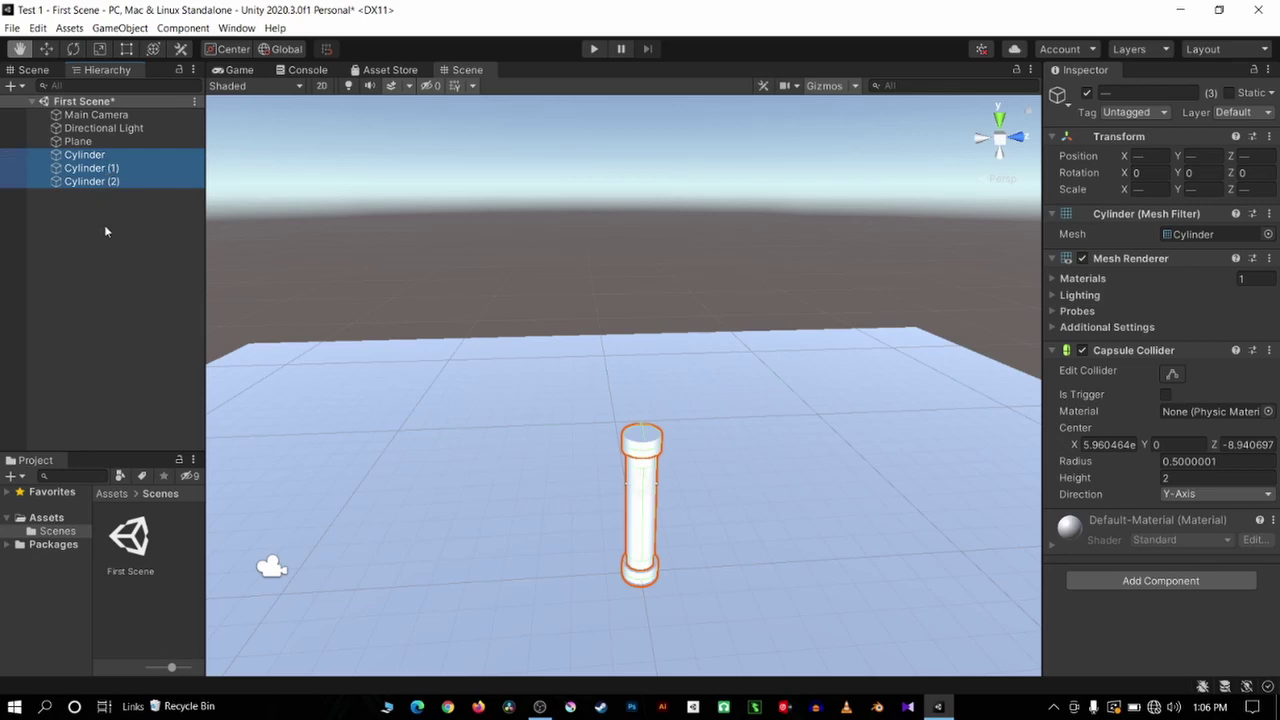
left_click(111, 268)
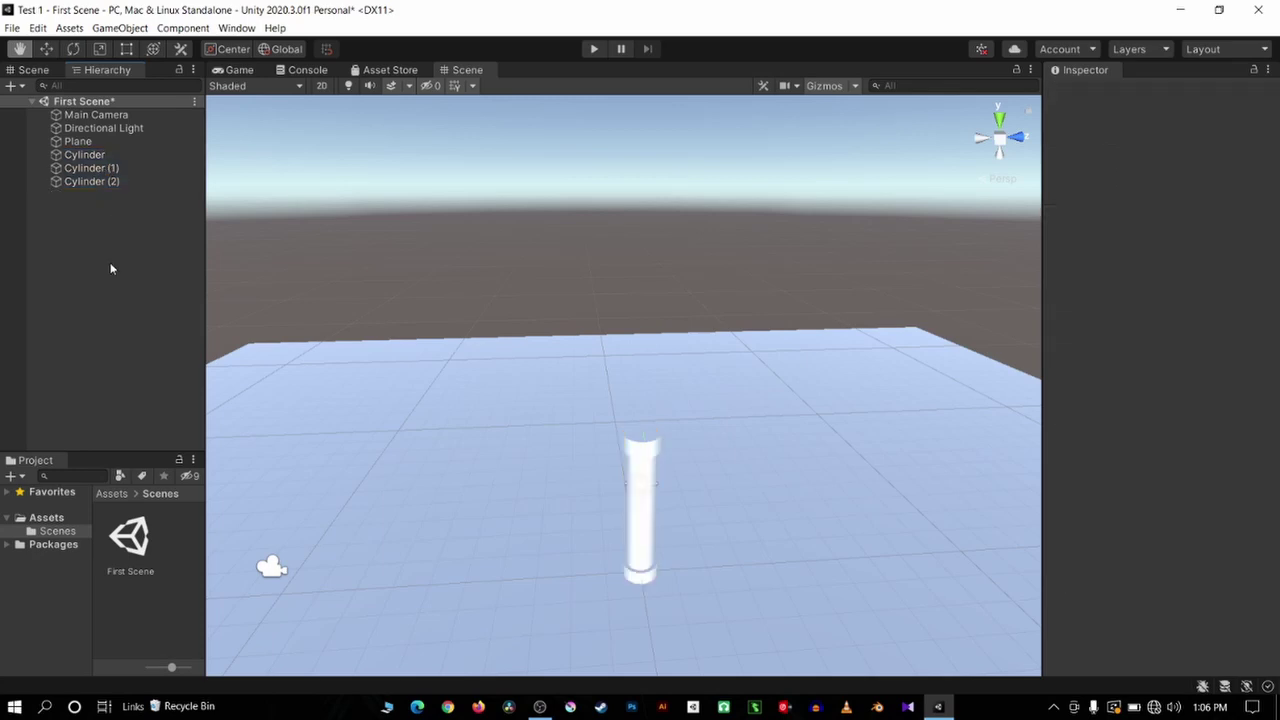
left_click(85, 155)
left_click(91, 181)
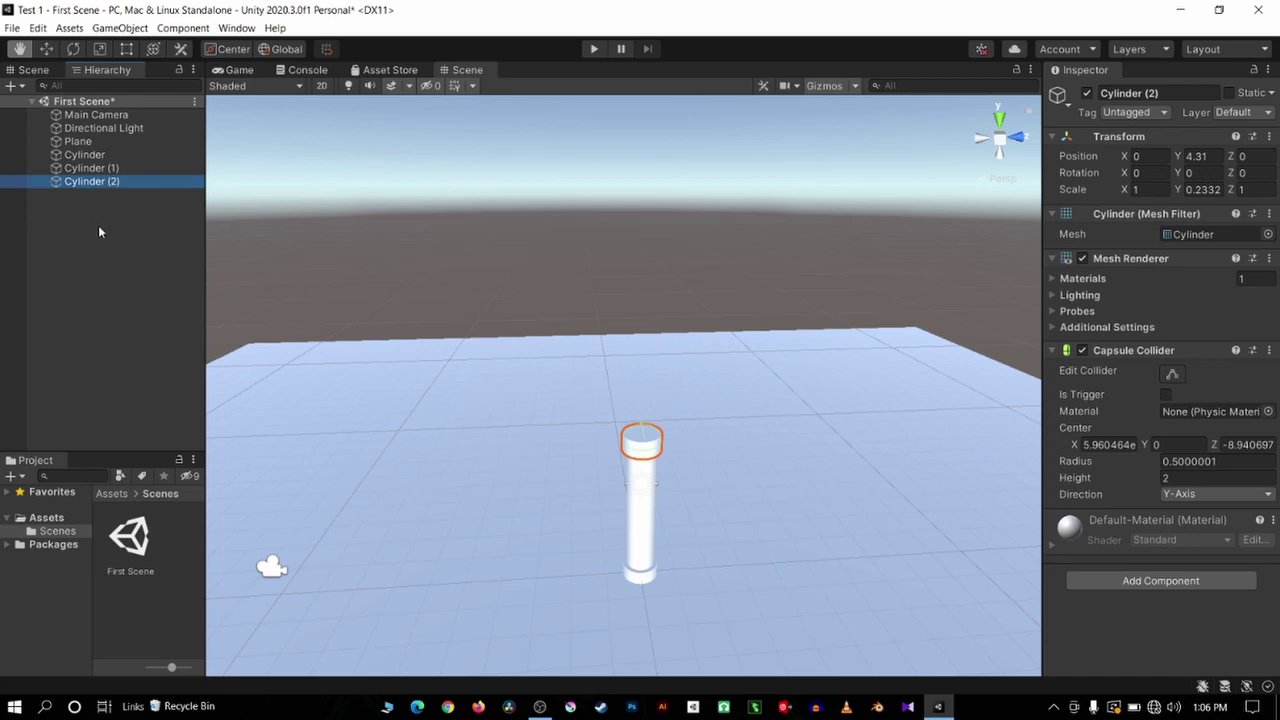
left_click(40, 258)
Create an empty GameObject named Tower
right_click(27, 227)
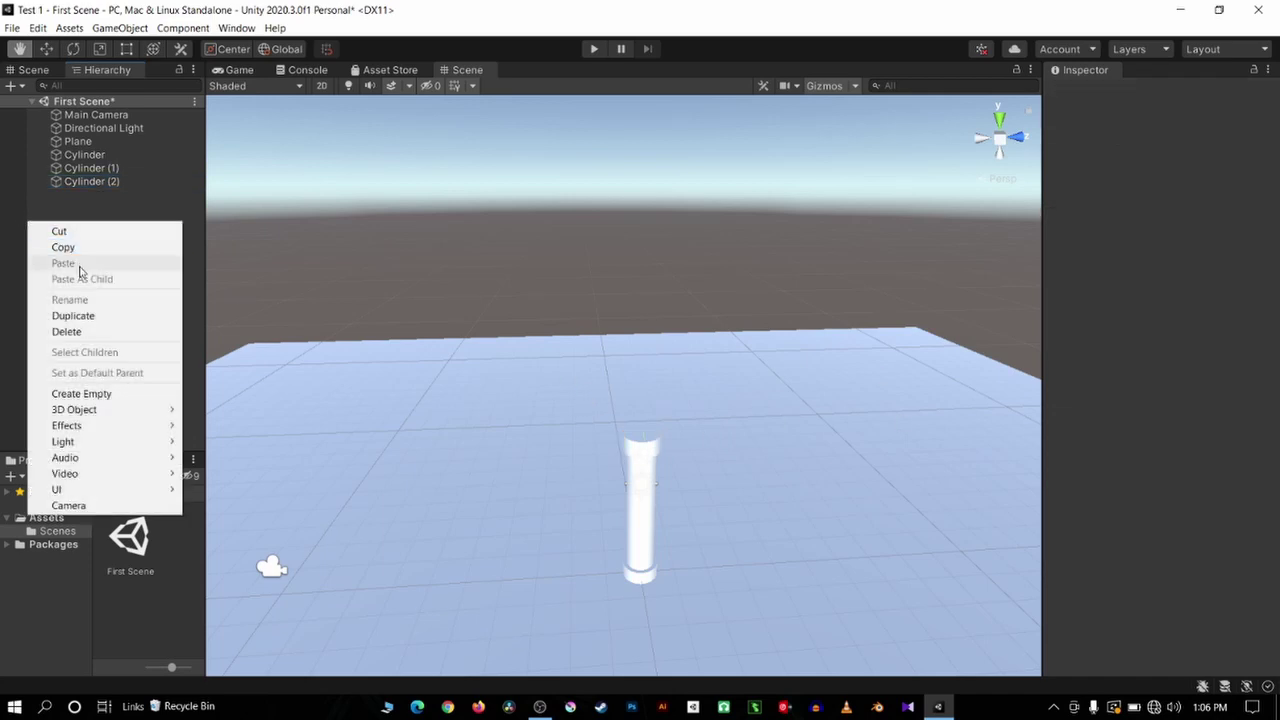
left_click(90, 395)
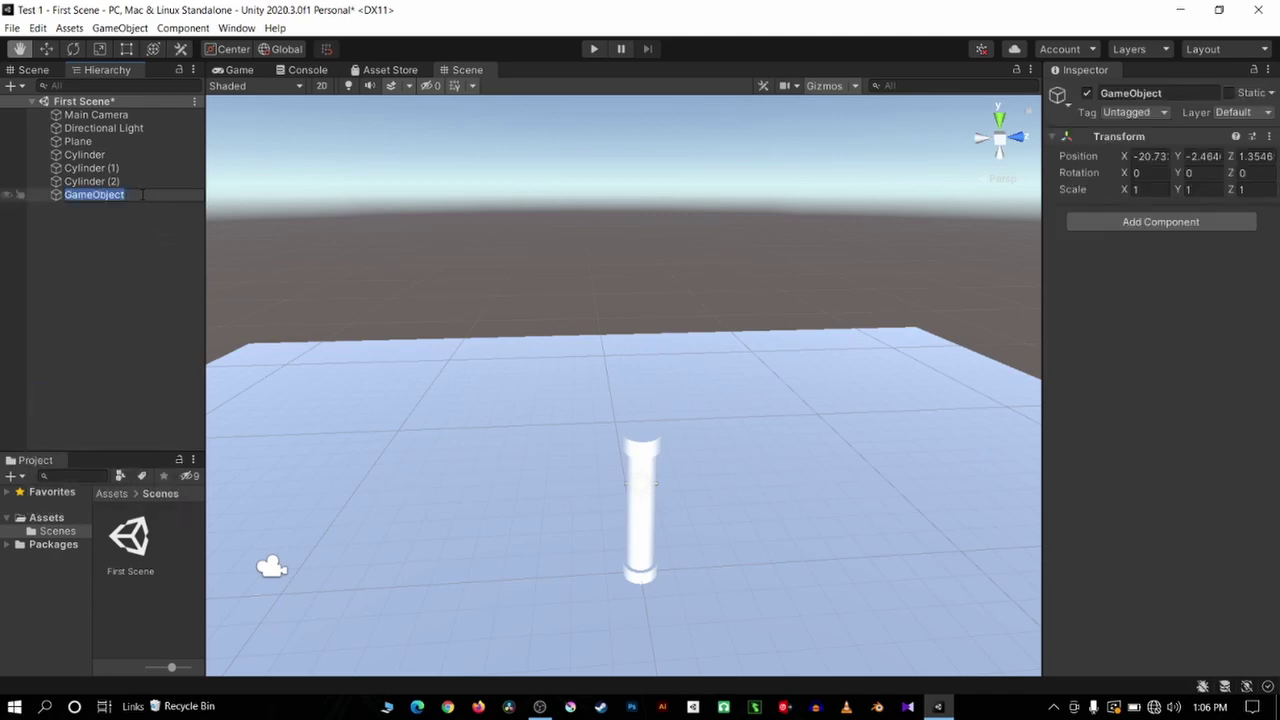
type("Tower")
key("Return")
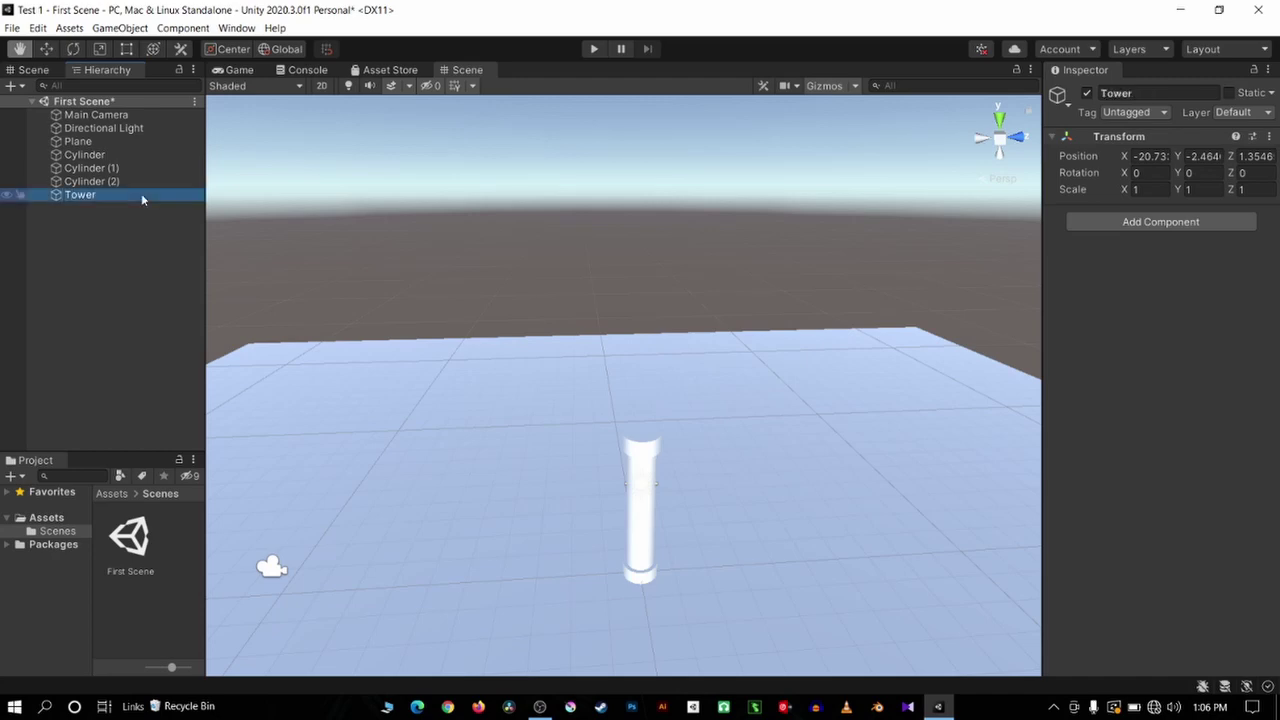
Parent Cylinder, Cylinder (1) and Cylinder (2) under Tower
left_click(70, 206)
left_click(105, 156)
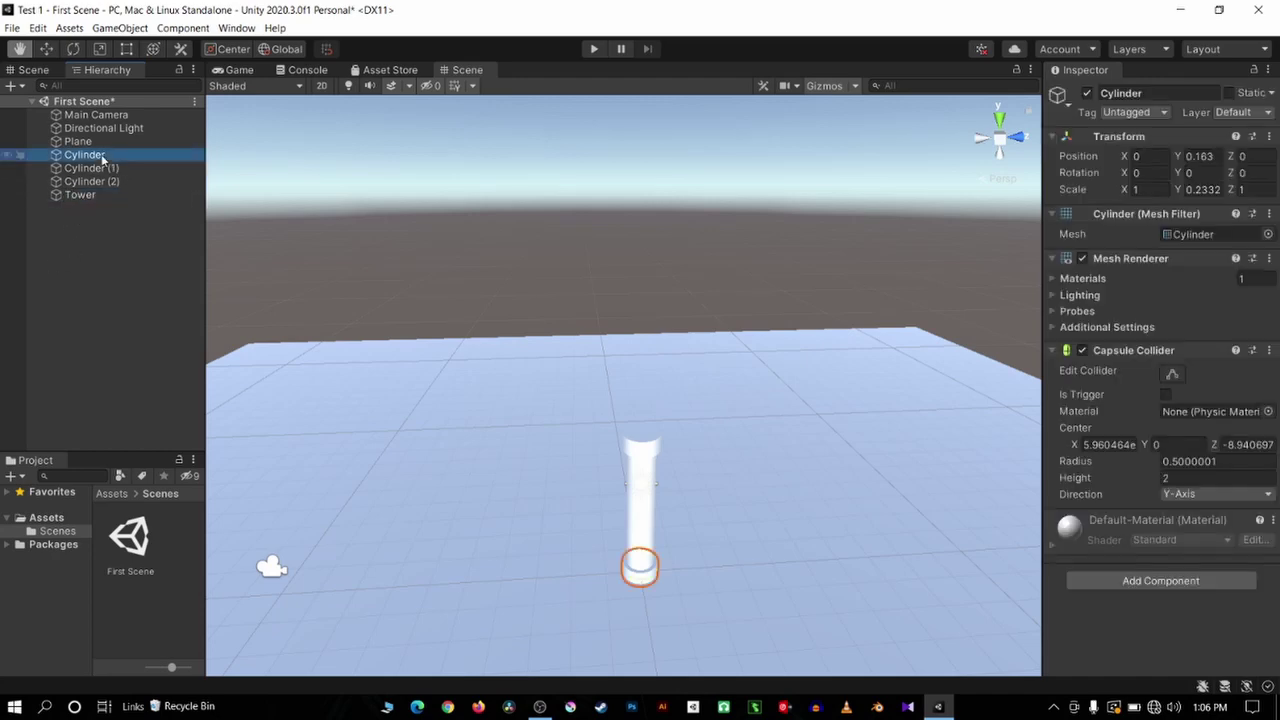
left_click(113, 182, "shift")
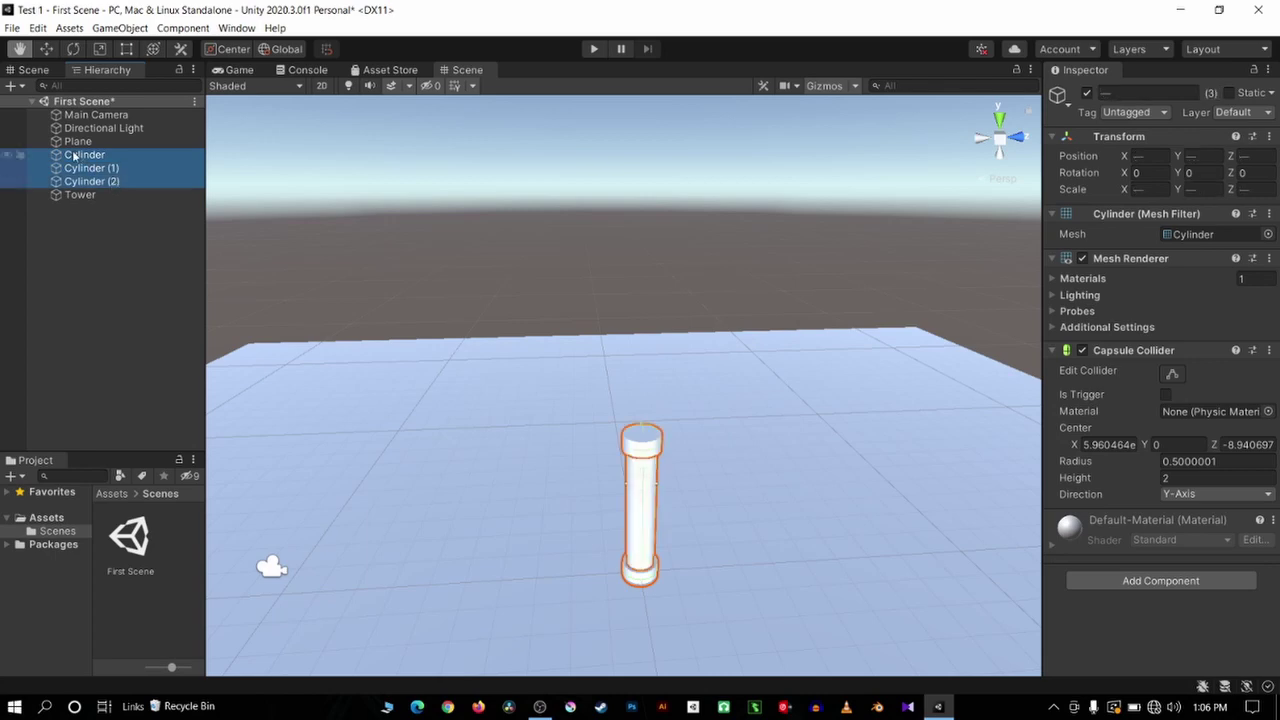
mouse_move(70, 157)
left_mouse_down()
mouse_move(142, 200)
mouse_move(73, 199)
mouse_move(102, 195)
left_mouse_up()
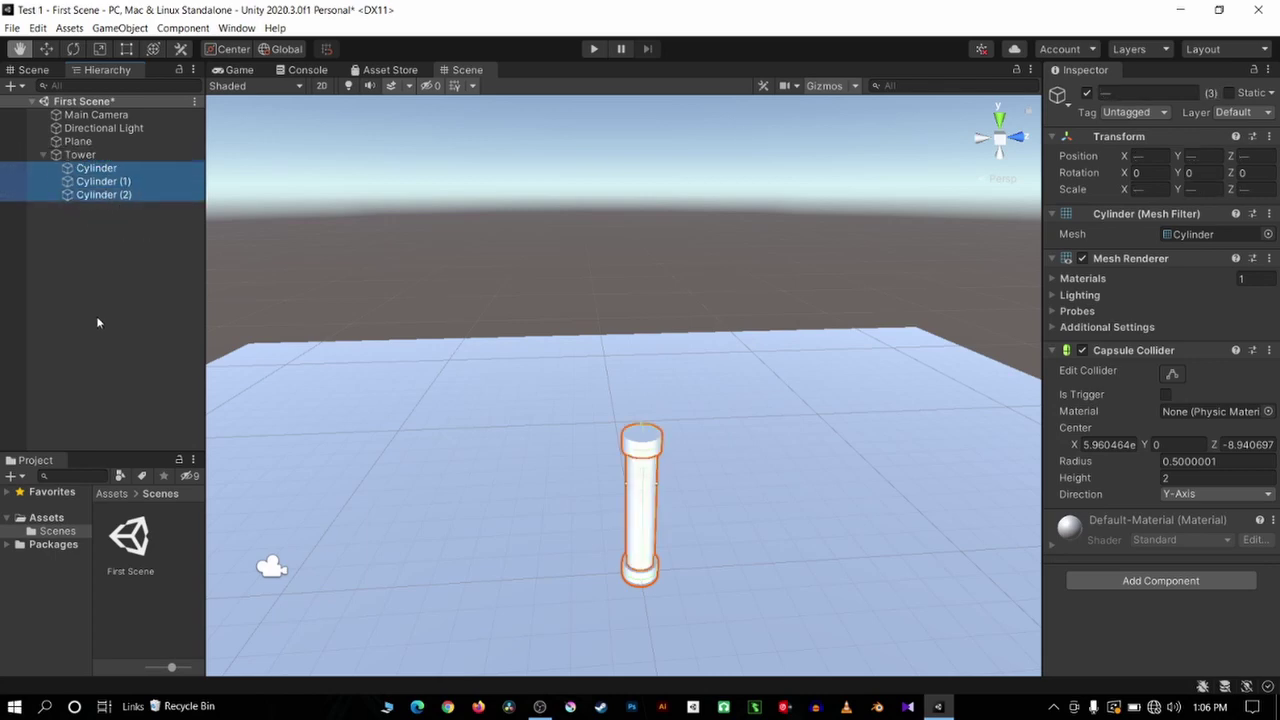
left_click(67, 157)
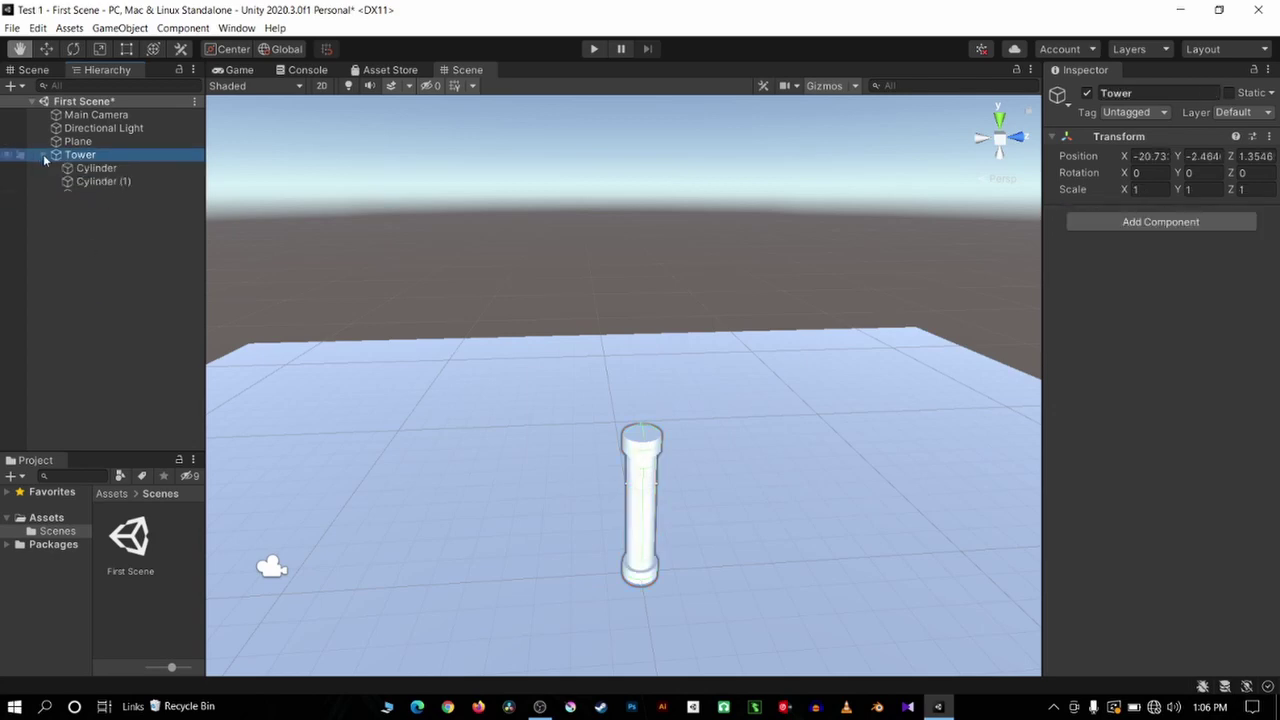
Check each cylinder piece inside Tower, then select the Tower parent
left_click(43, 156)
left_click(43, 156)
left_click(98, 170)
left_click(100, 181)
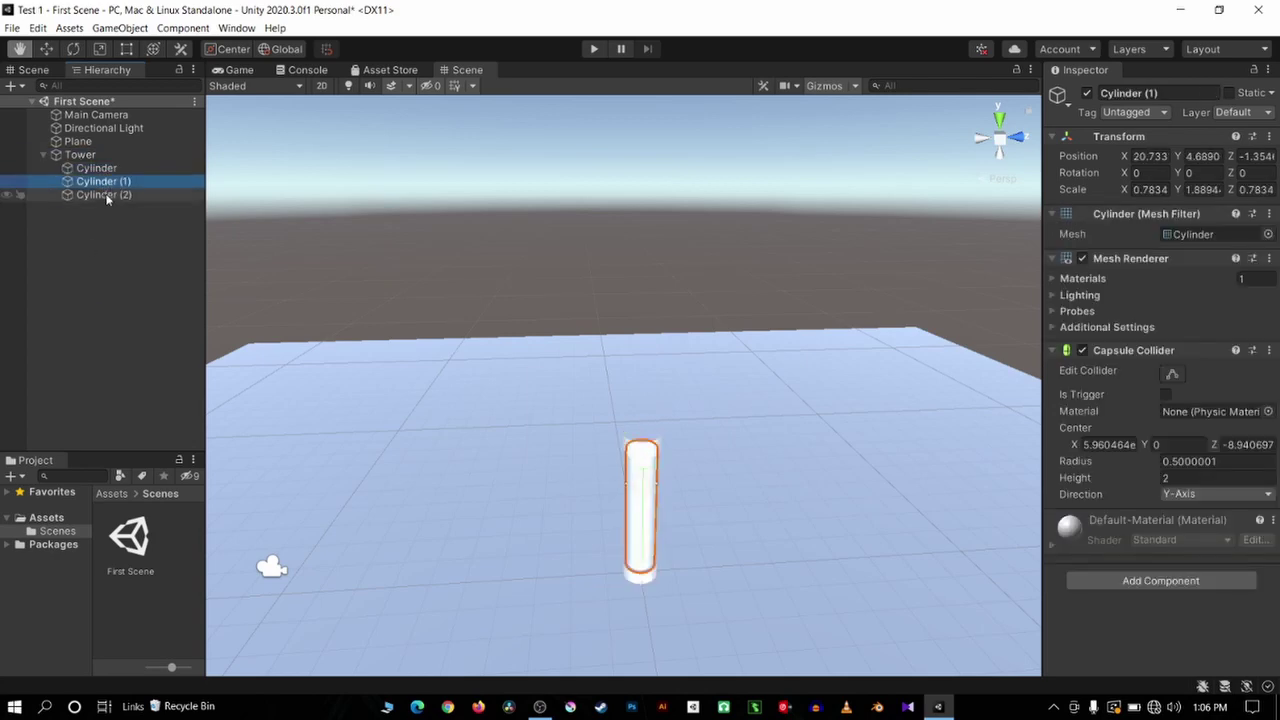
left_click(104, 194)
left_click(98, 168)
left_click(106, 183)
left_click(104, 194)
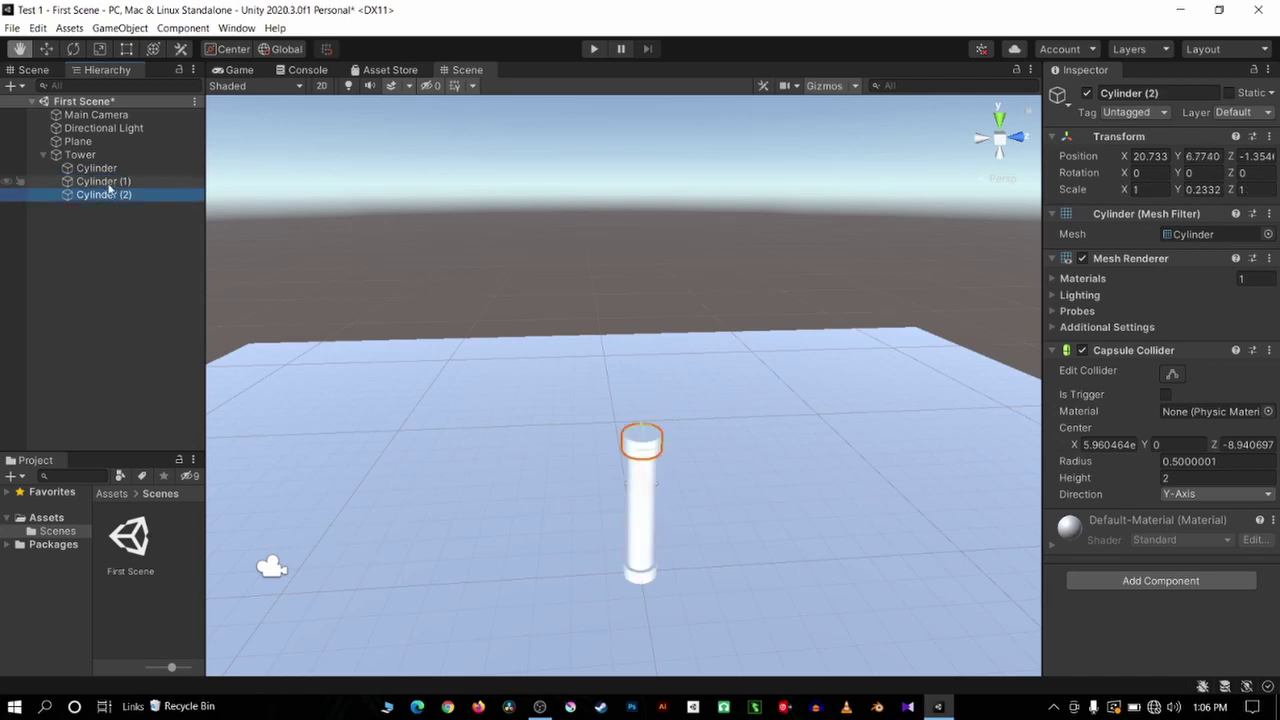
left_click(98, 168)
left_click(90, 156)
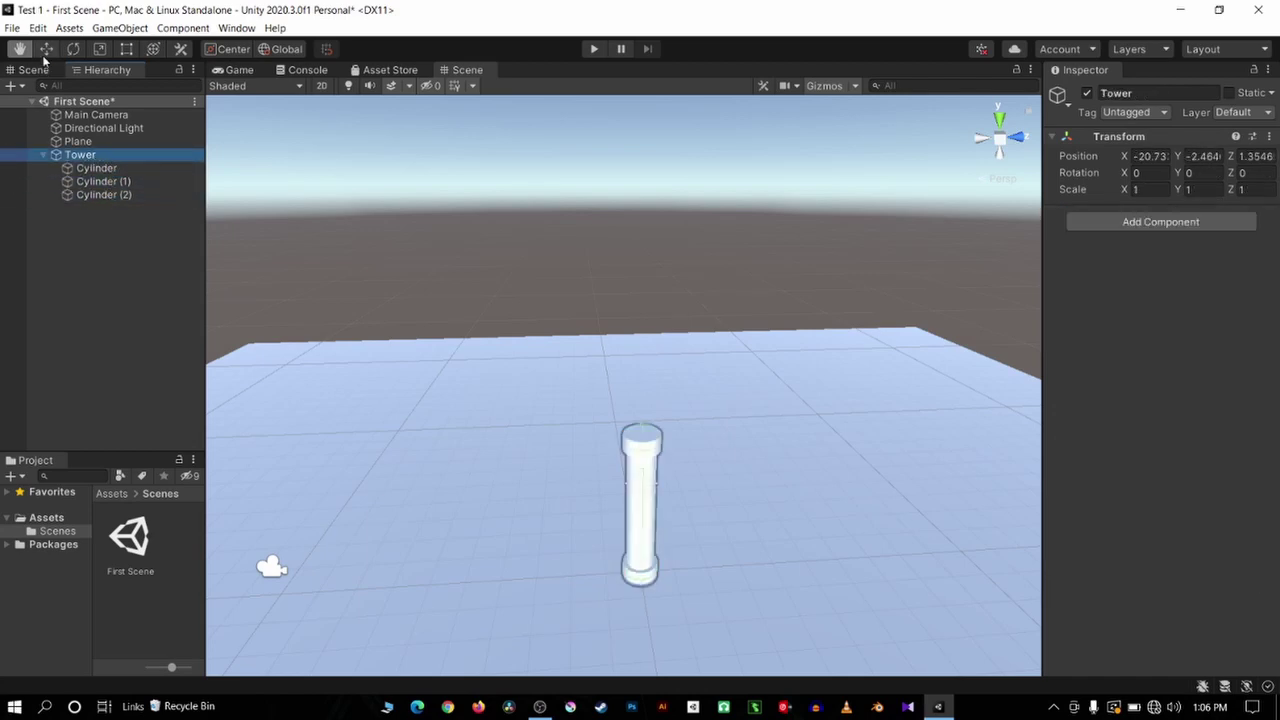
Switch to the Move tool and collapse Tower's children in the Hierarchy
left_click(46, 48)
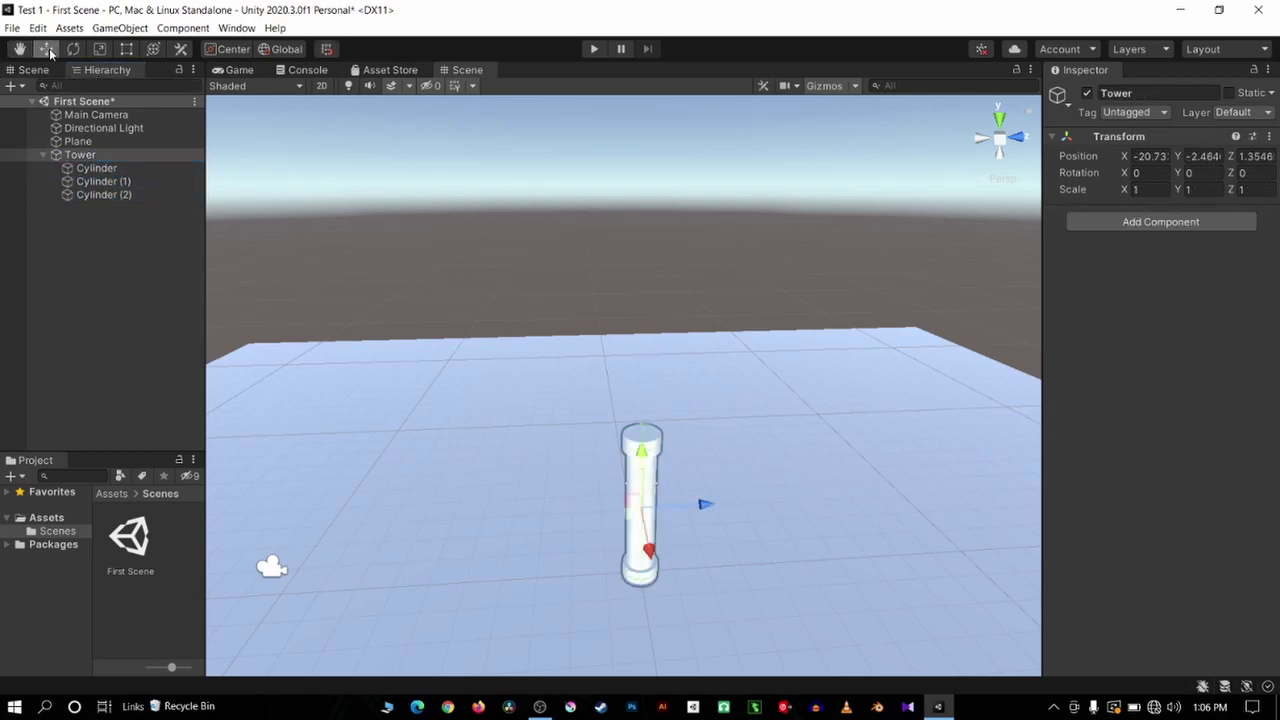
left_click(42, 156)
left_click(43, 157)
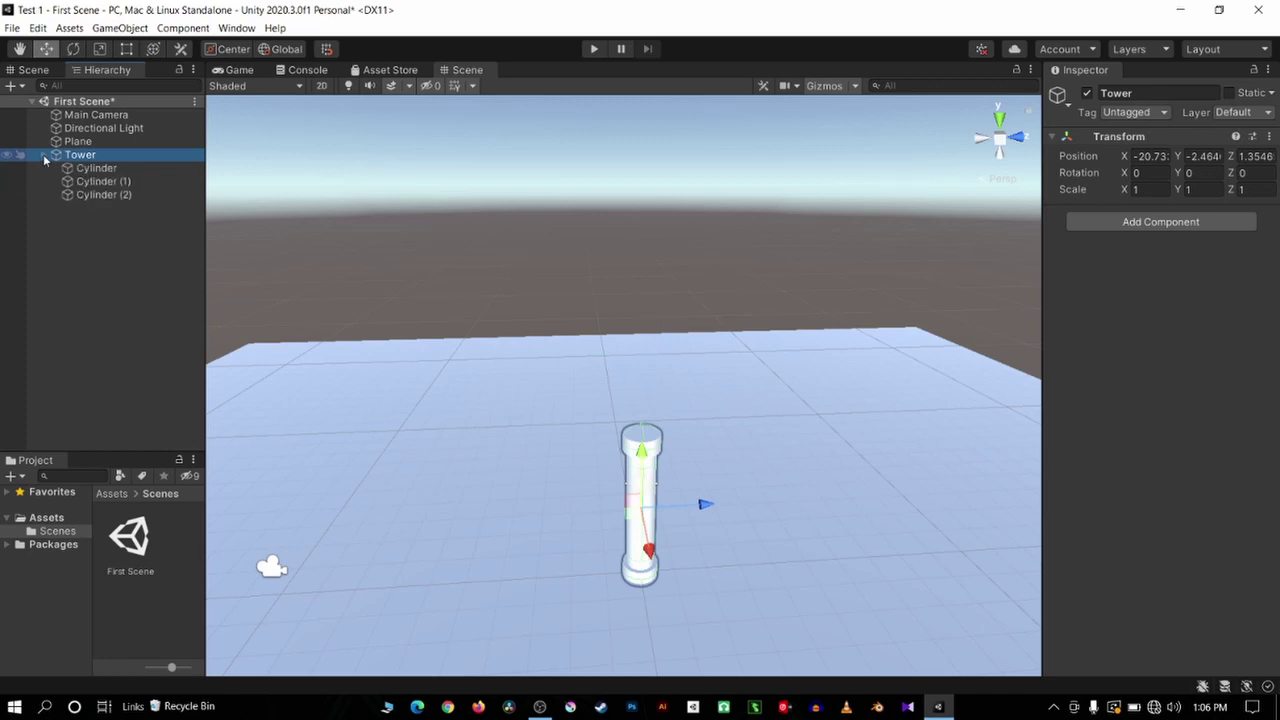
left_click(43, 157)
left_click(43, 157)
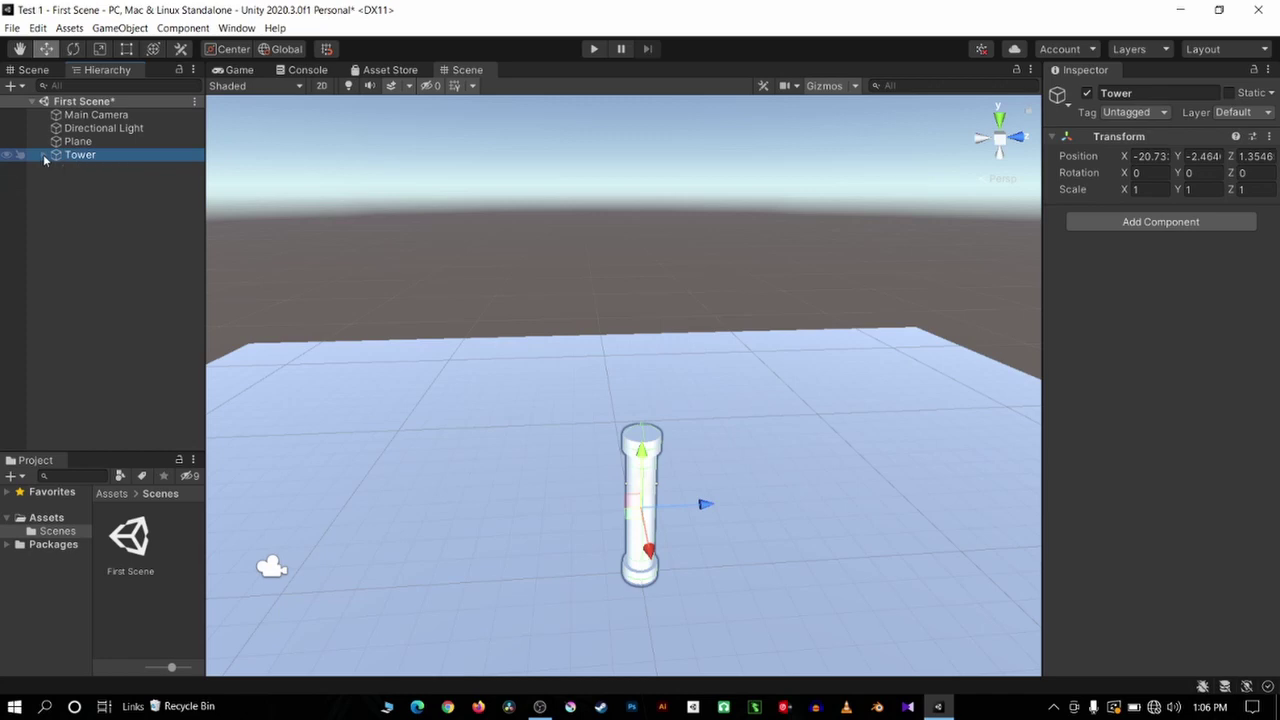
left_click(43, 157)
left_click(43, 157)
scroll(630, 345, "down", 1)
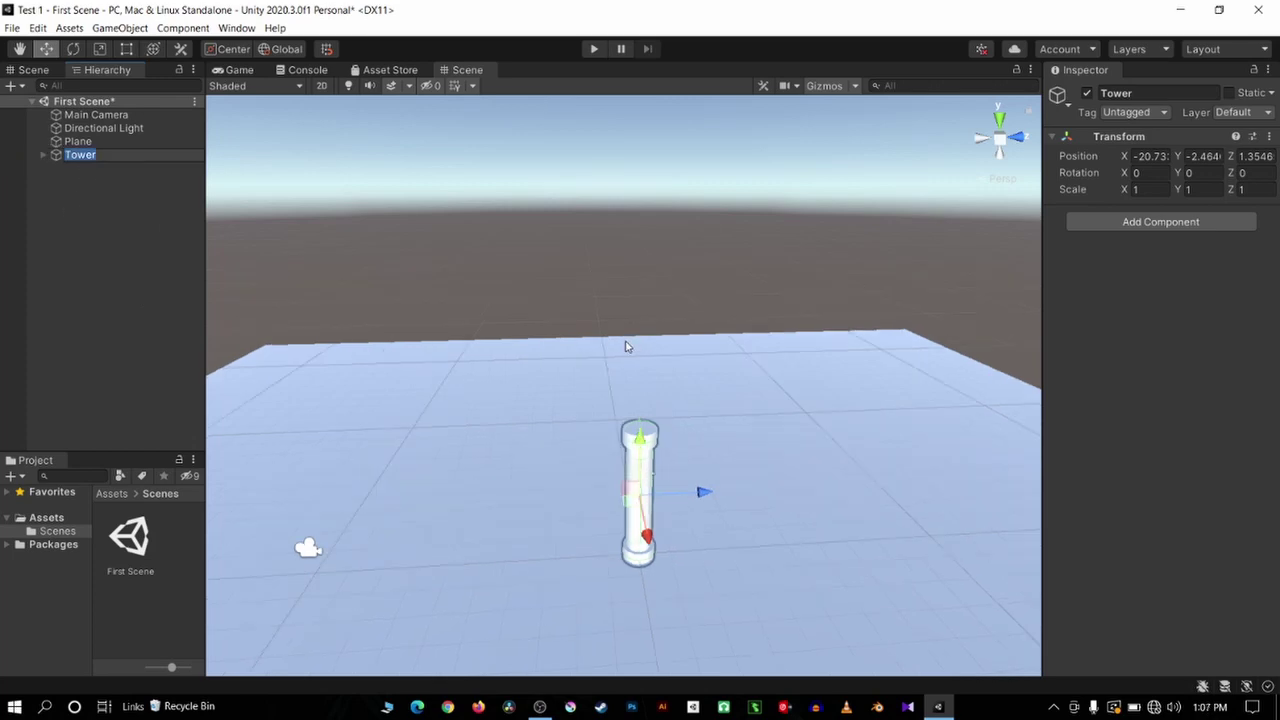
Duplicate Tower and slide Tower (1) along the Z axis
key("ctrl+d")
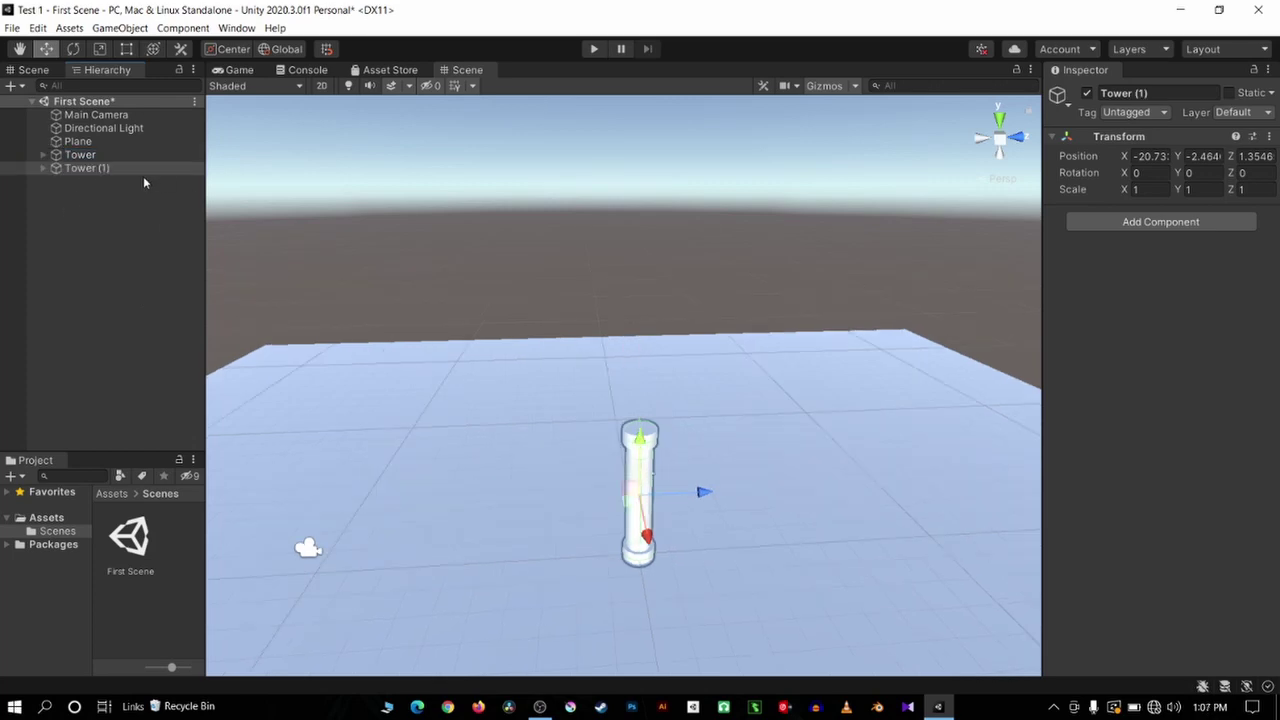
left_click(15, 170)
left_click(42, 169)
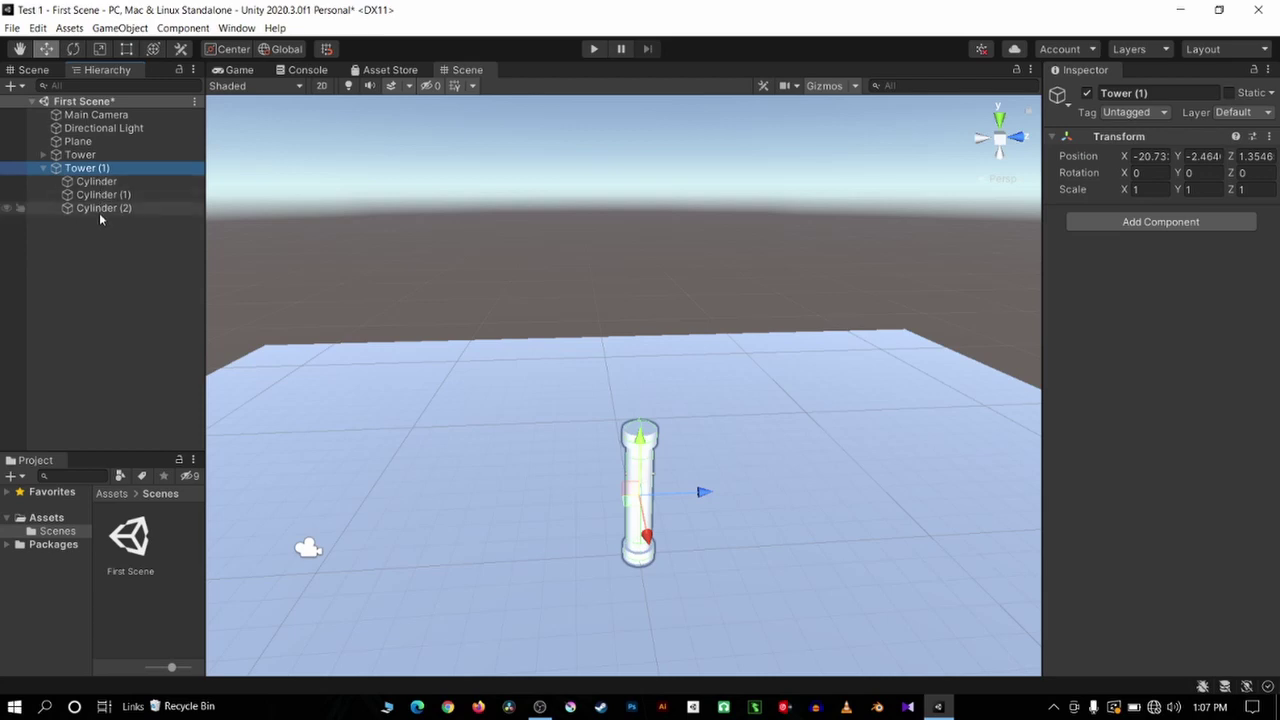
left_click(43, 169)
left_click(43, 169)
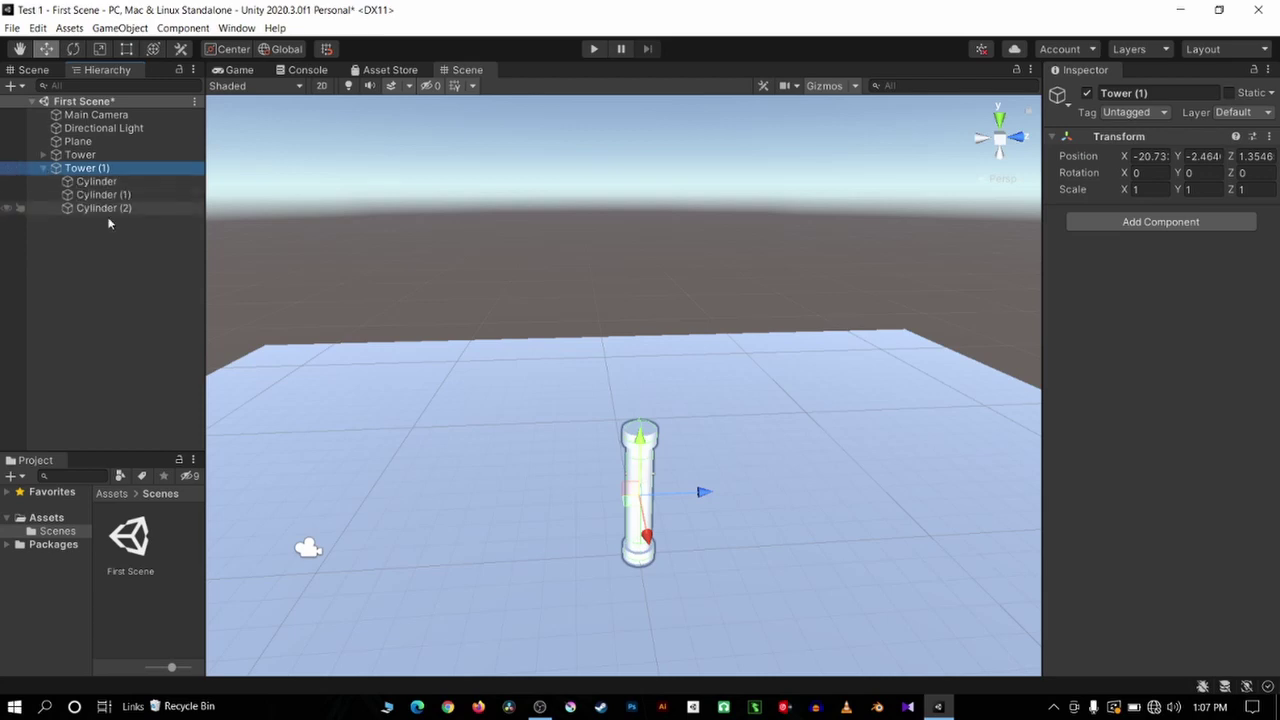
left_click(43, 169)
left_click_drag(713, 500, 371, 505)
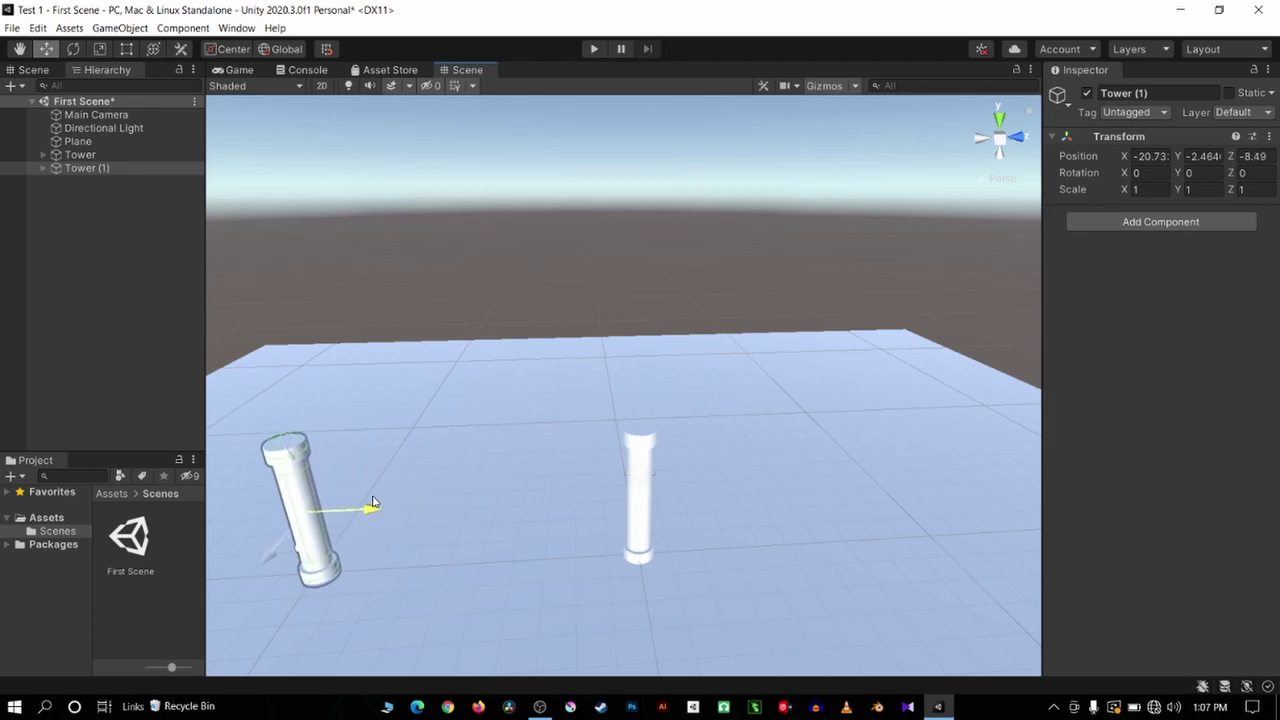
scroll(383, 510, "down", 2)
double_click(80, 168)
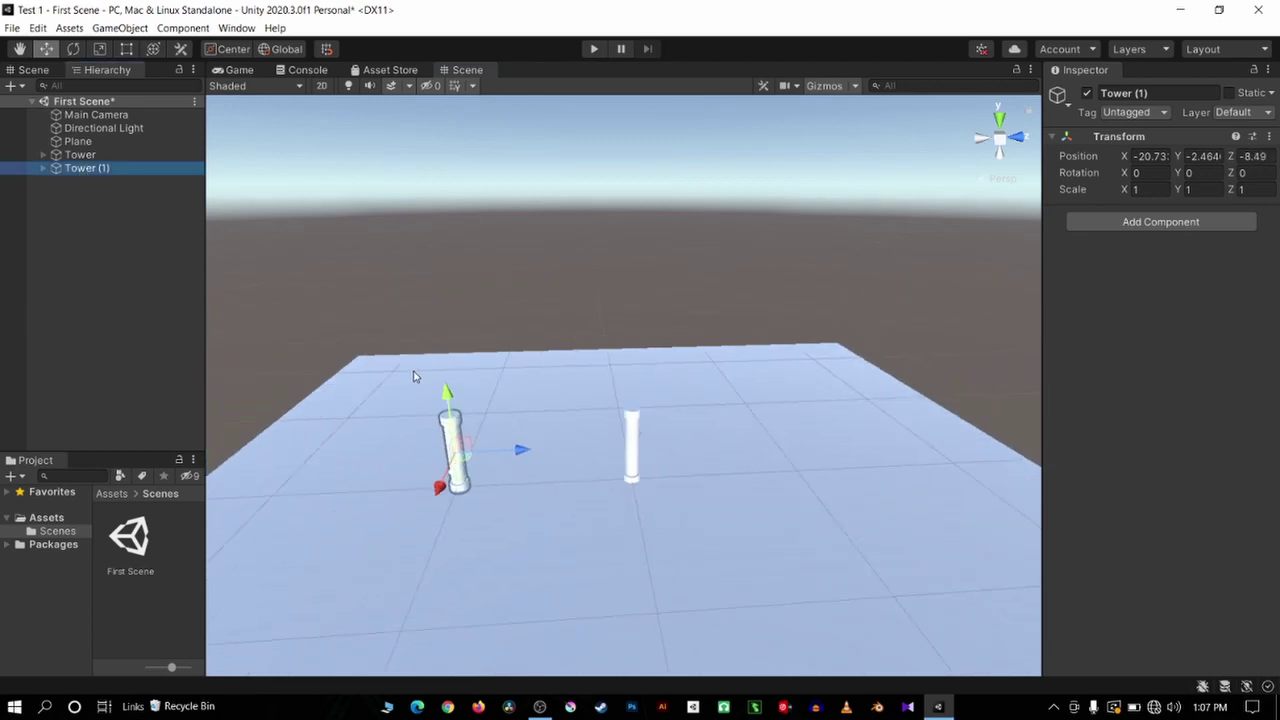
left_click(497, 374)
Duplicate into Tower (2), slide it along Z, and duplicate again into Tower (3)
left_click(120, 155)
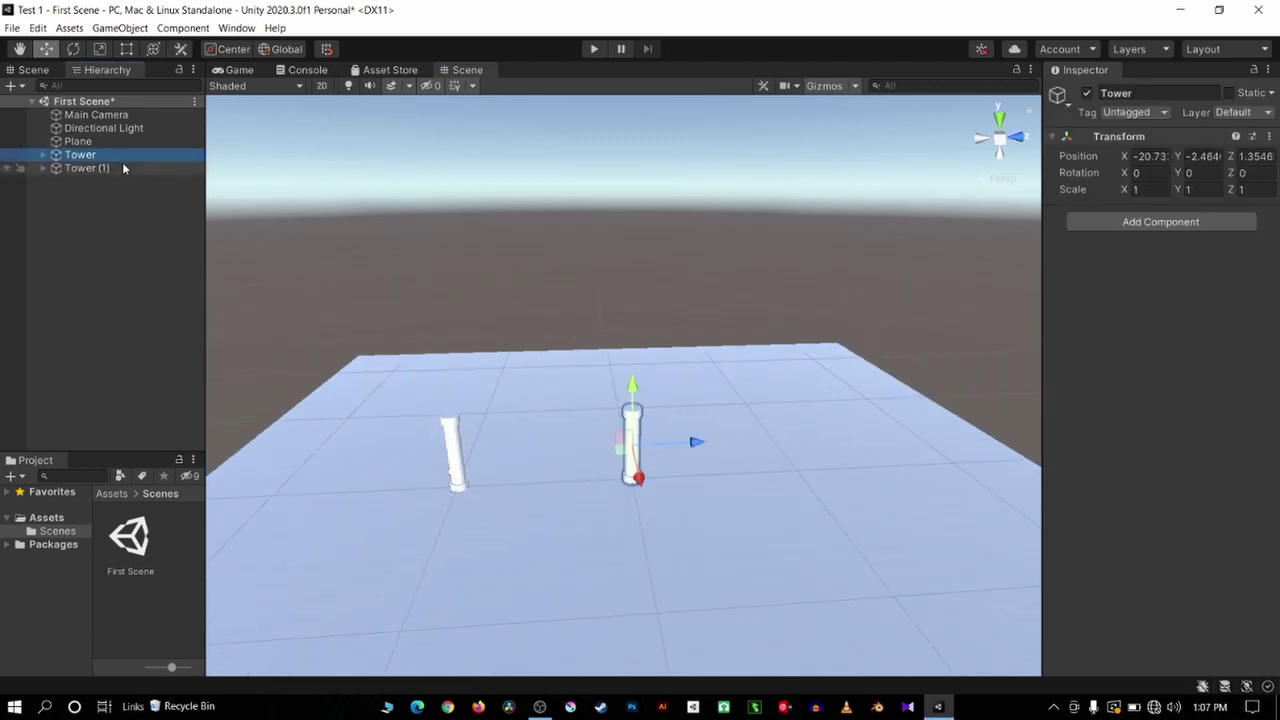
left_click(122, 166)
scroll(469, 419, "up", 1)
left_click(469, 419)
key("w")
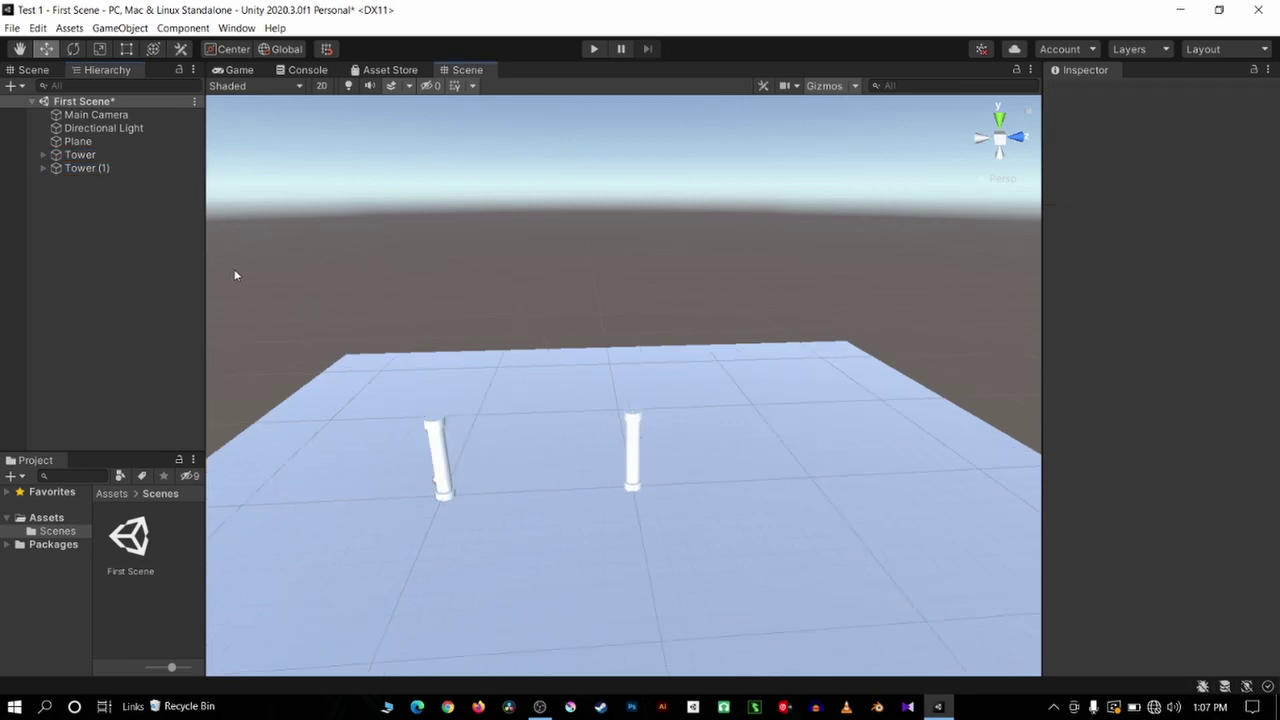
left_click(143, 168)
key("ctrl+d")
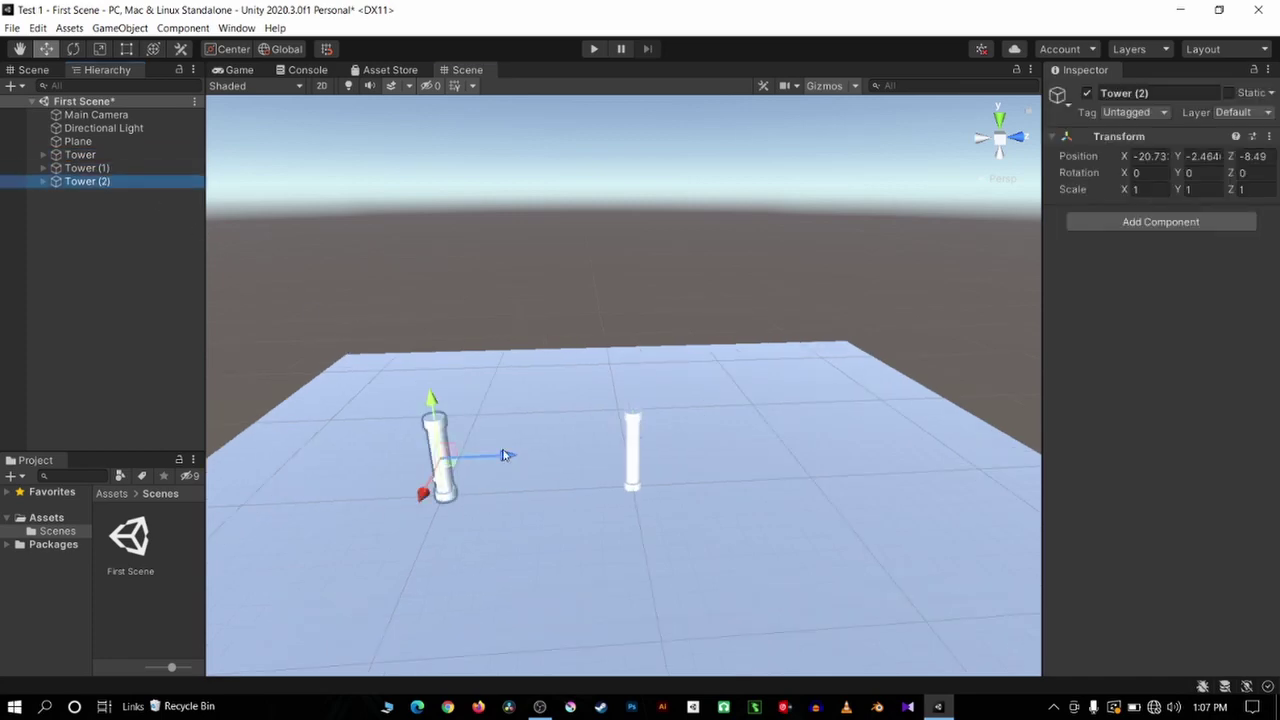
mouse_move(500, 455)
left_mouse_down()
mouse_move(589, 483)
mouse_move(796, 484)
mouse_move(509, 407)
left_mouse_up()
key("ctrl+d")
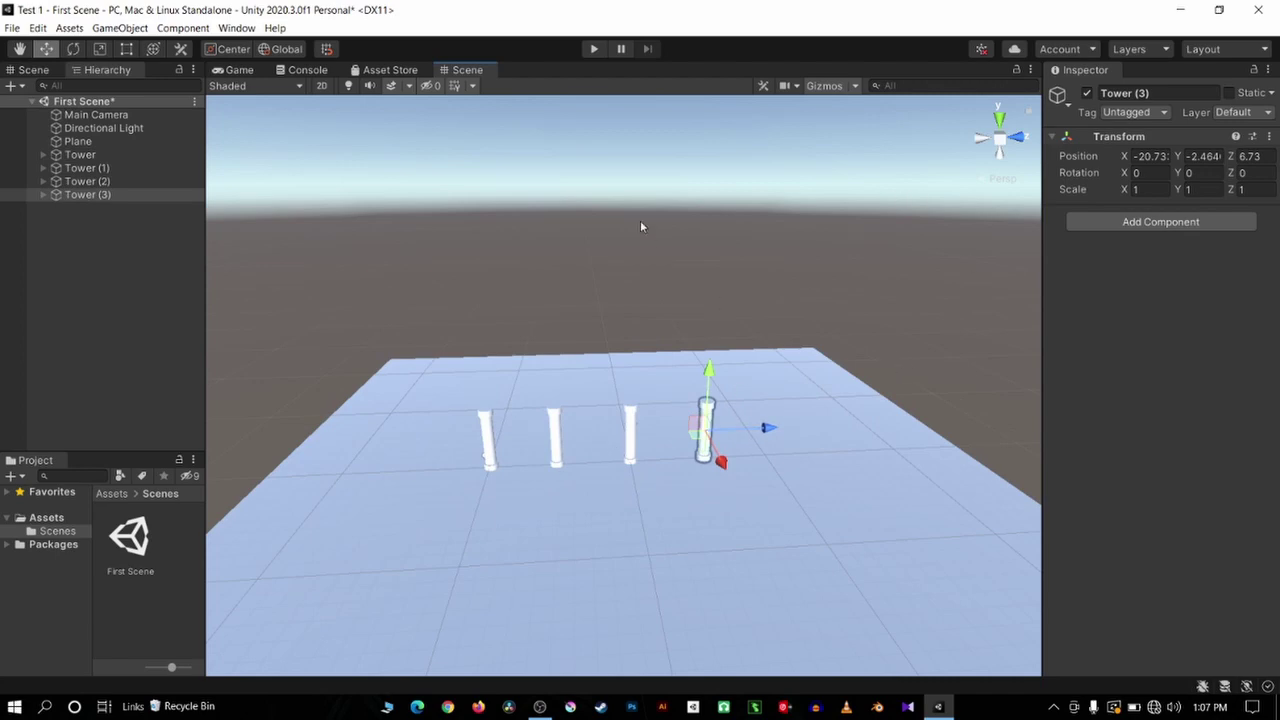
Cycle the Scene view through top, side and front views, toggling 2D mode on and off
left_click(1001, 121)
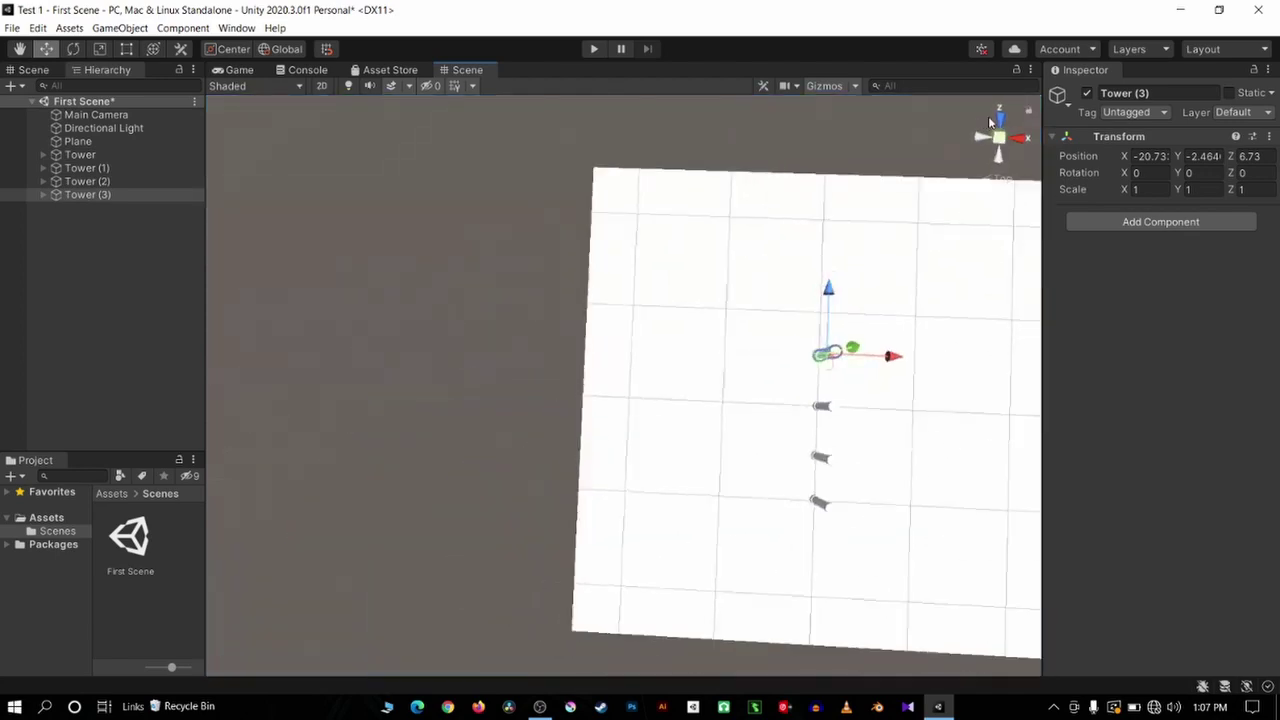
left_click(998, 130)
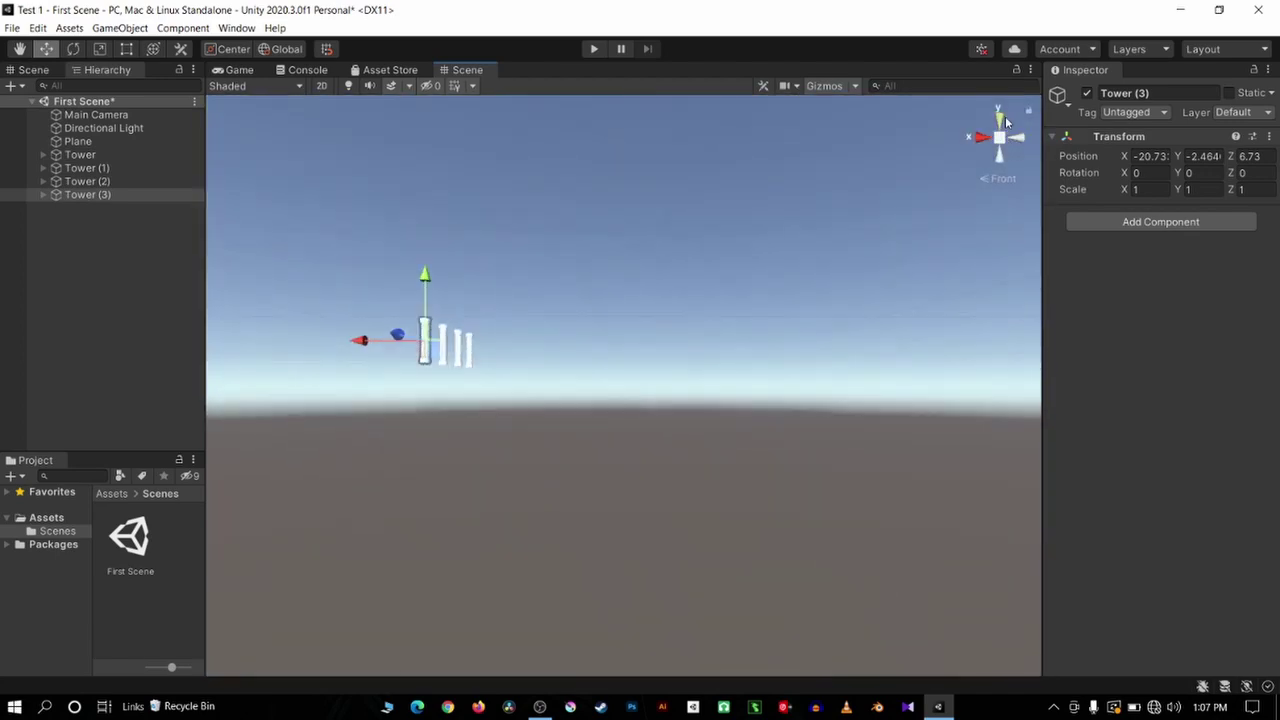
left_click(1002, 125)
left_click(1008, 150)
left_click(999, 118)
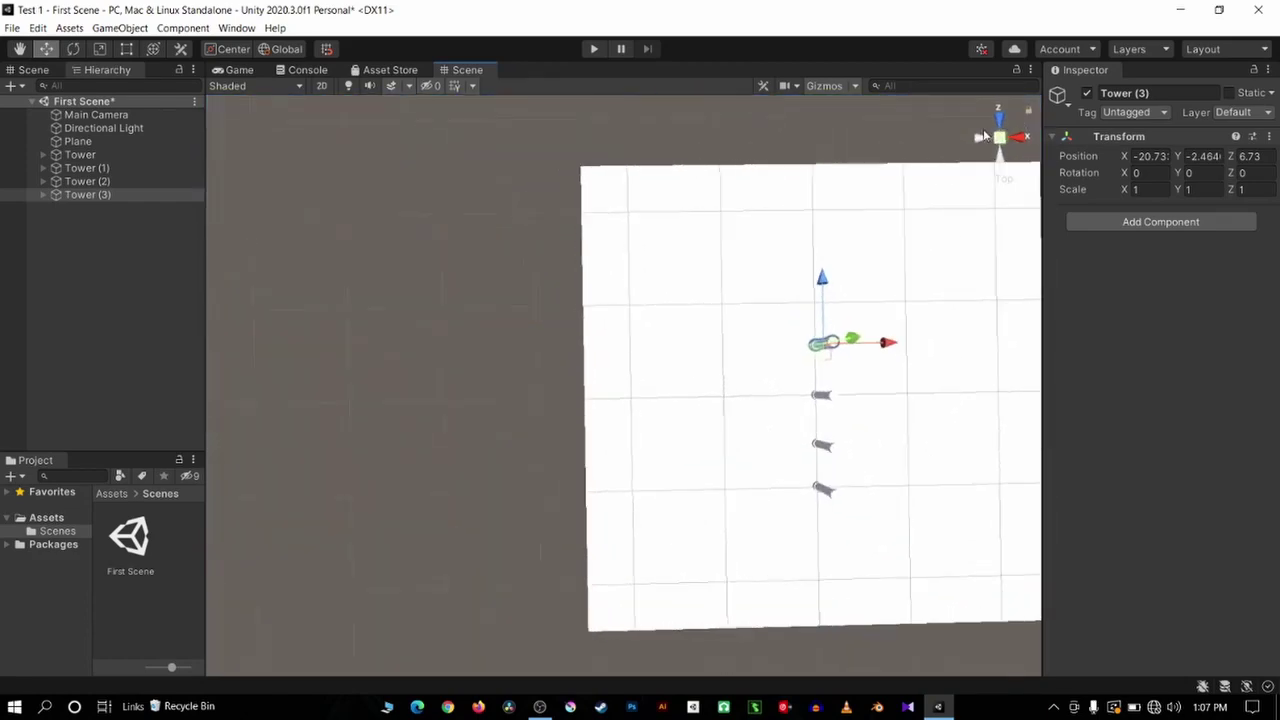
left_click(999, 154)
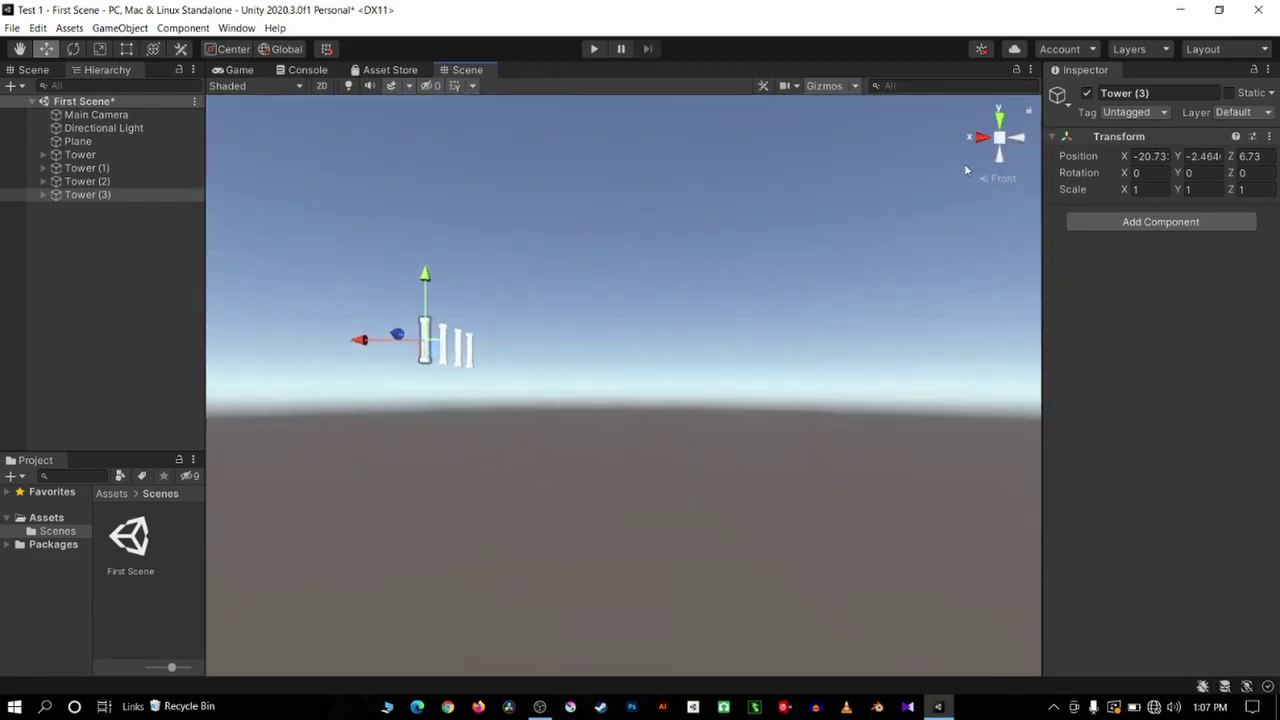
left_click(1001, 119)
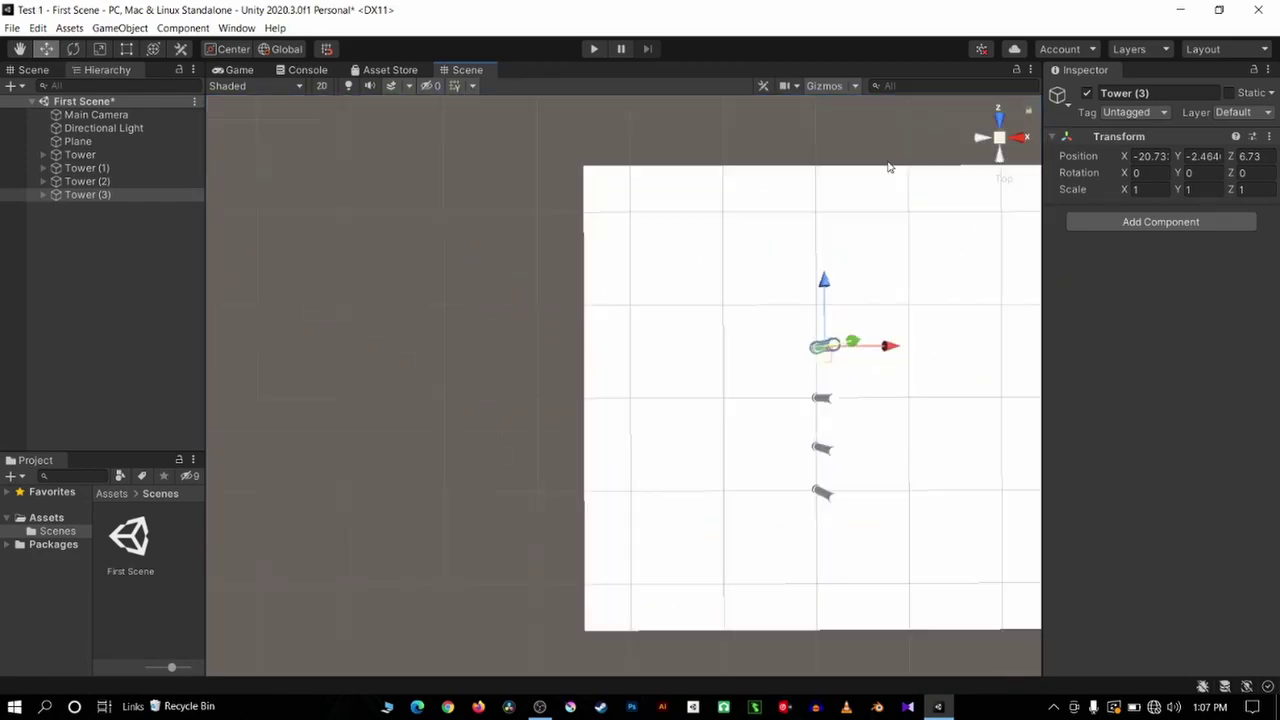
left_click(321, 86)
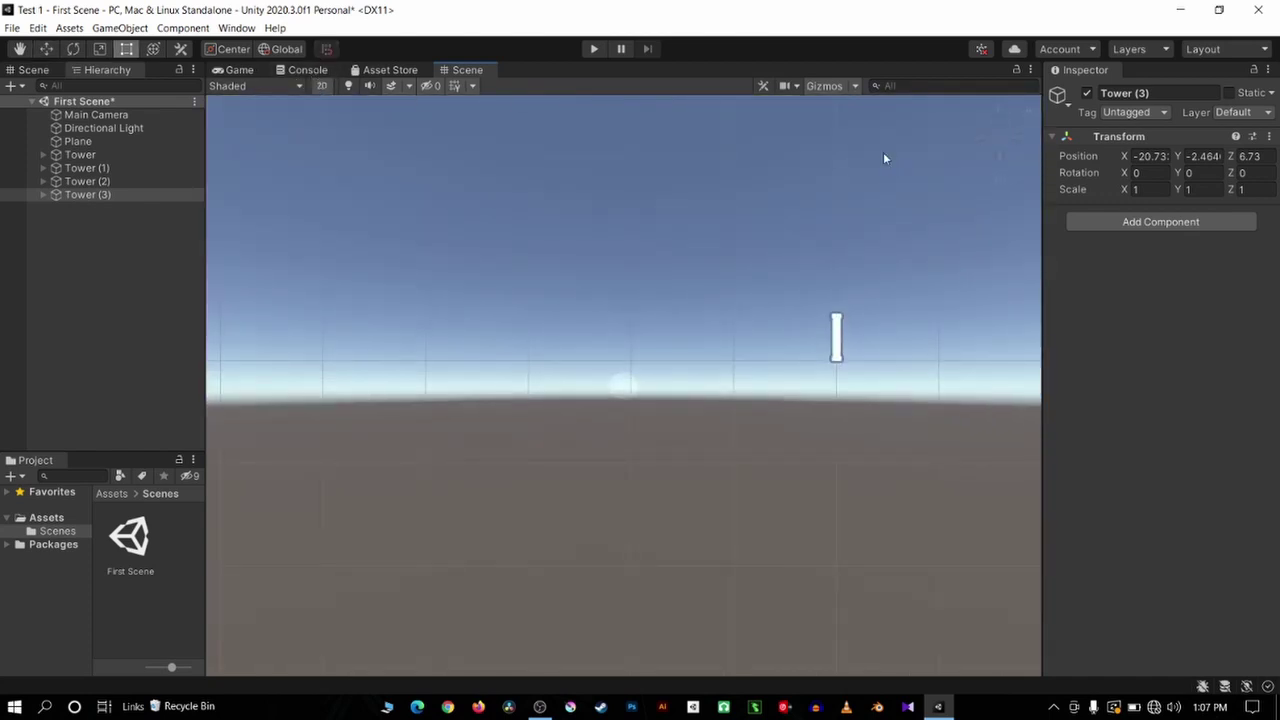
left_click(321, 86)
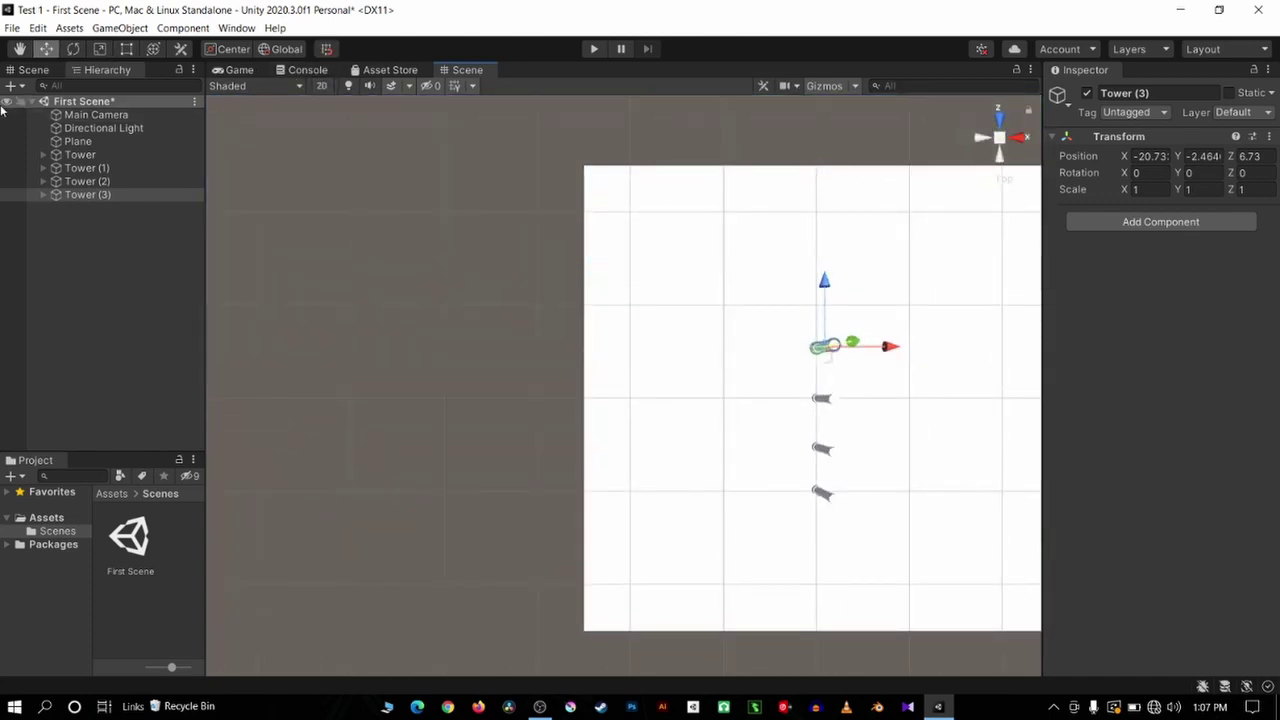
Pan across the plane and toggle isometric and perspective projection, ending in perspective
left_click(20, 49)
left_click_drag(680, 270, 503, 251)
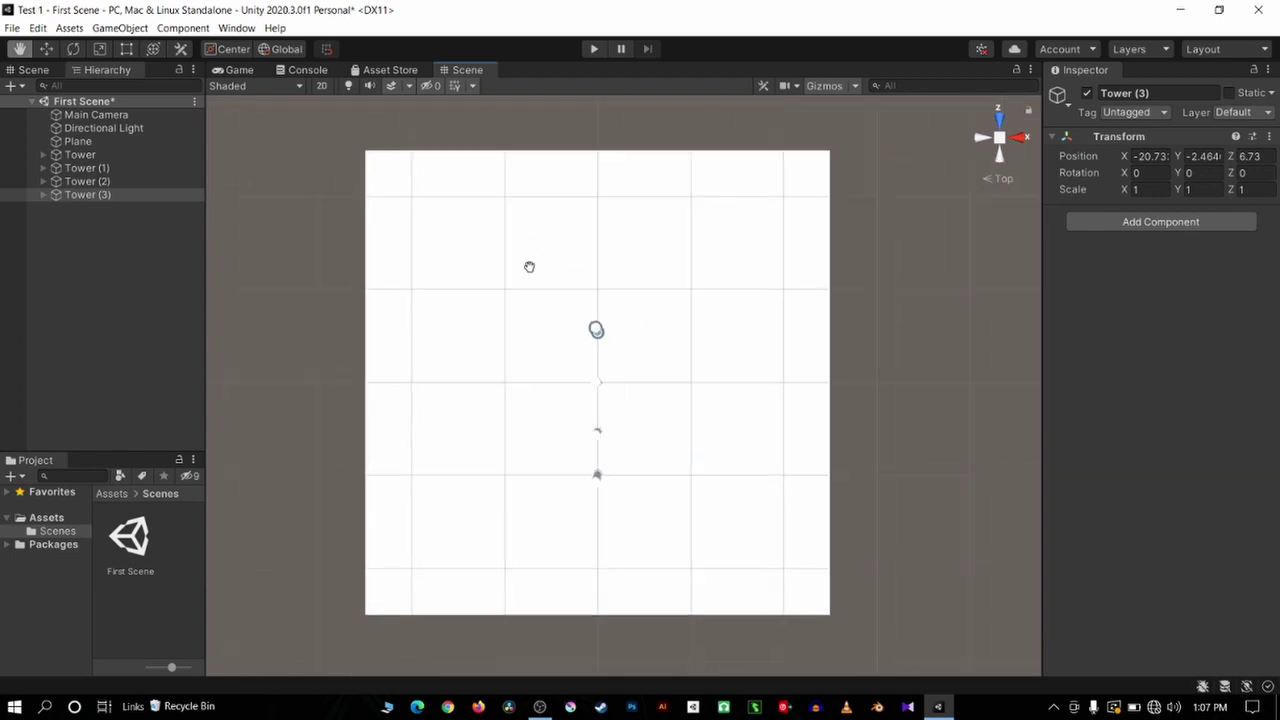
left_click(992, 178)
left_click(990, 178)
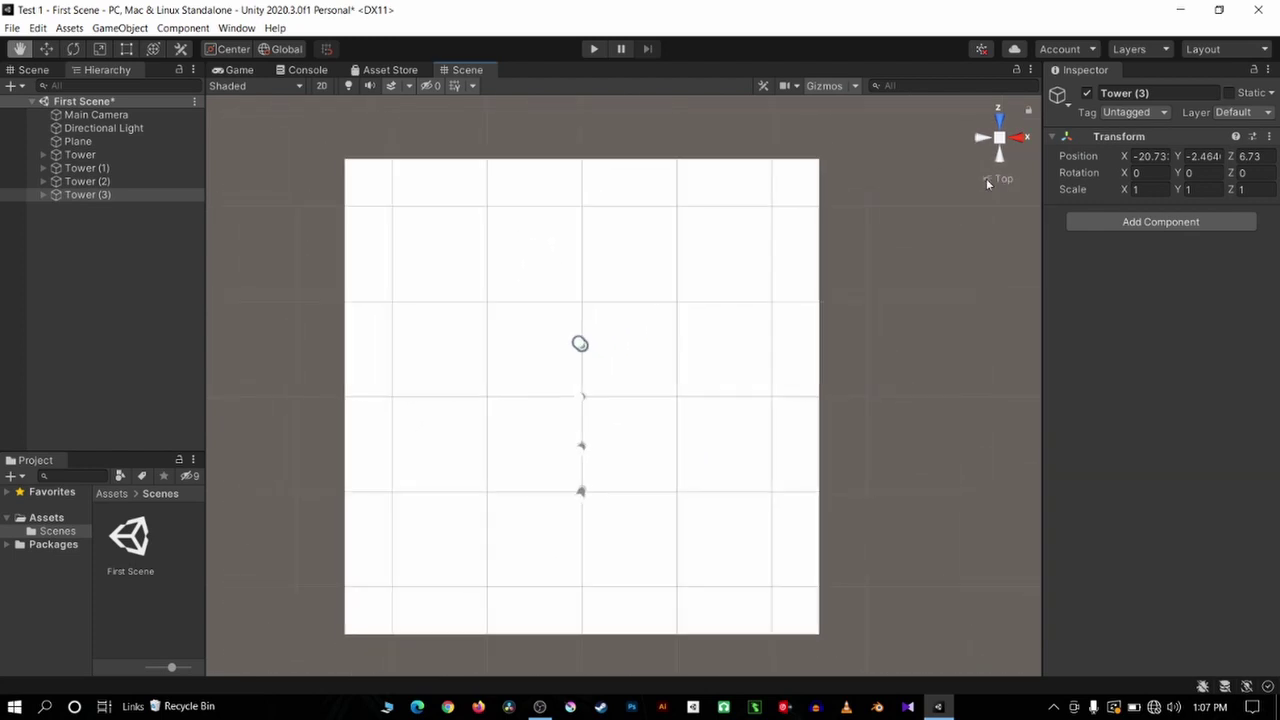
left_click(988, 178)
left_click(997, 180)
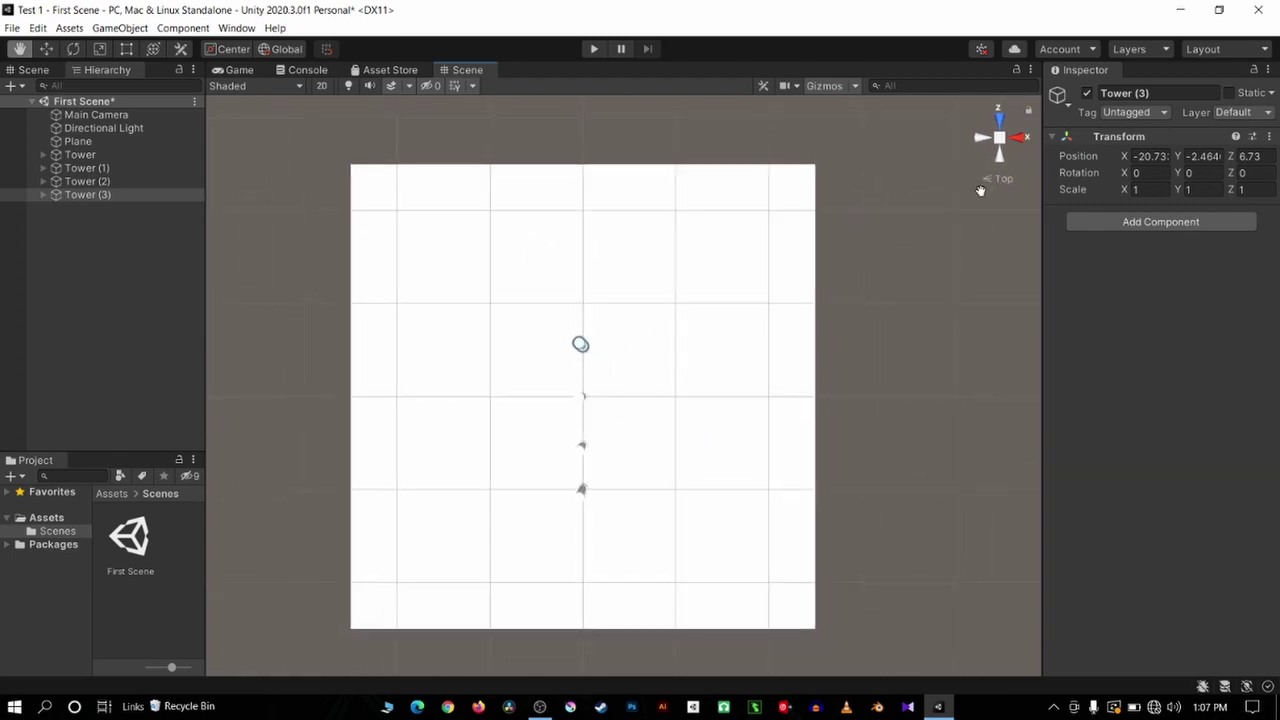
mouse_move(929, 298)
right_mouse_down()
mouse_move(1030, 181)
mouse_move(988, 190)
right_mouse_up()
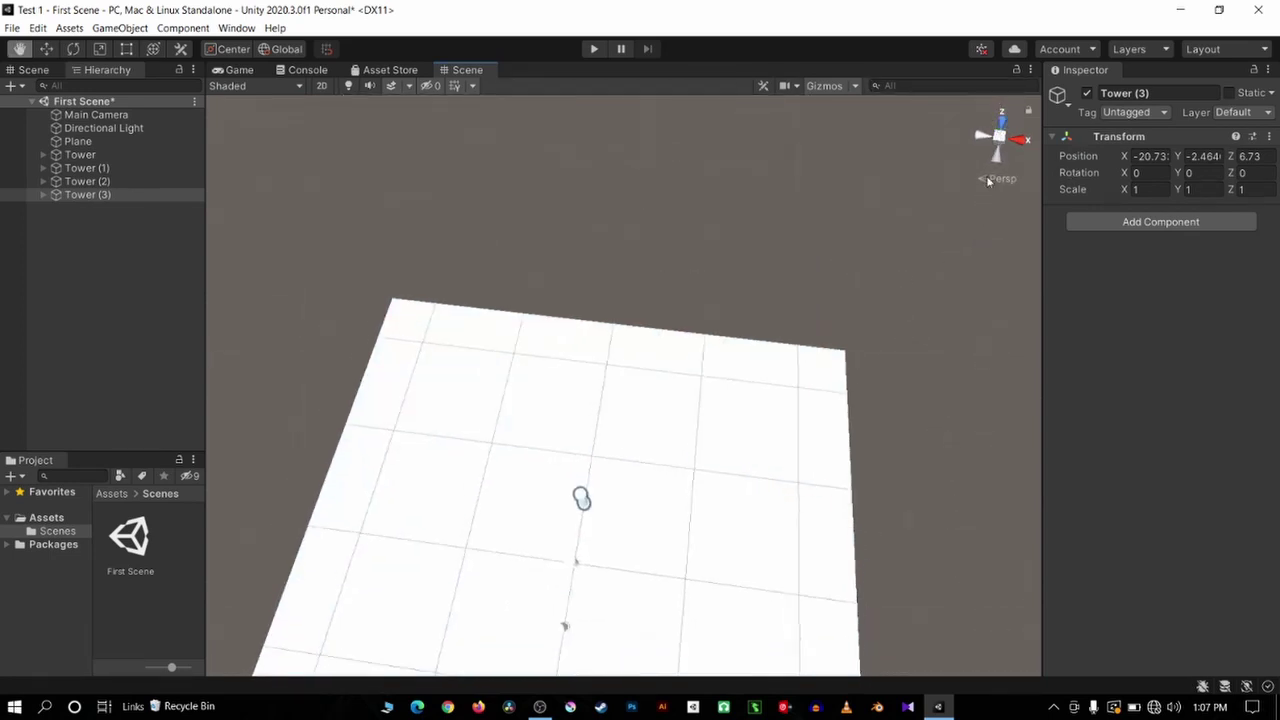
left_click(990, 180)
left_click(996, 181)
Orbit, pan and zoom to frame the whole plane, with the Move tool active for Tower (3)
scroll(714, 383, "down", 1)
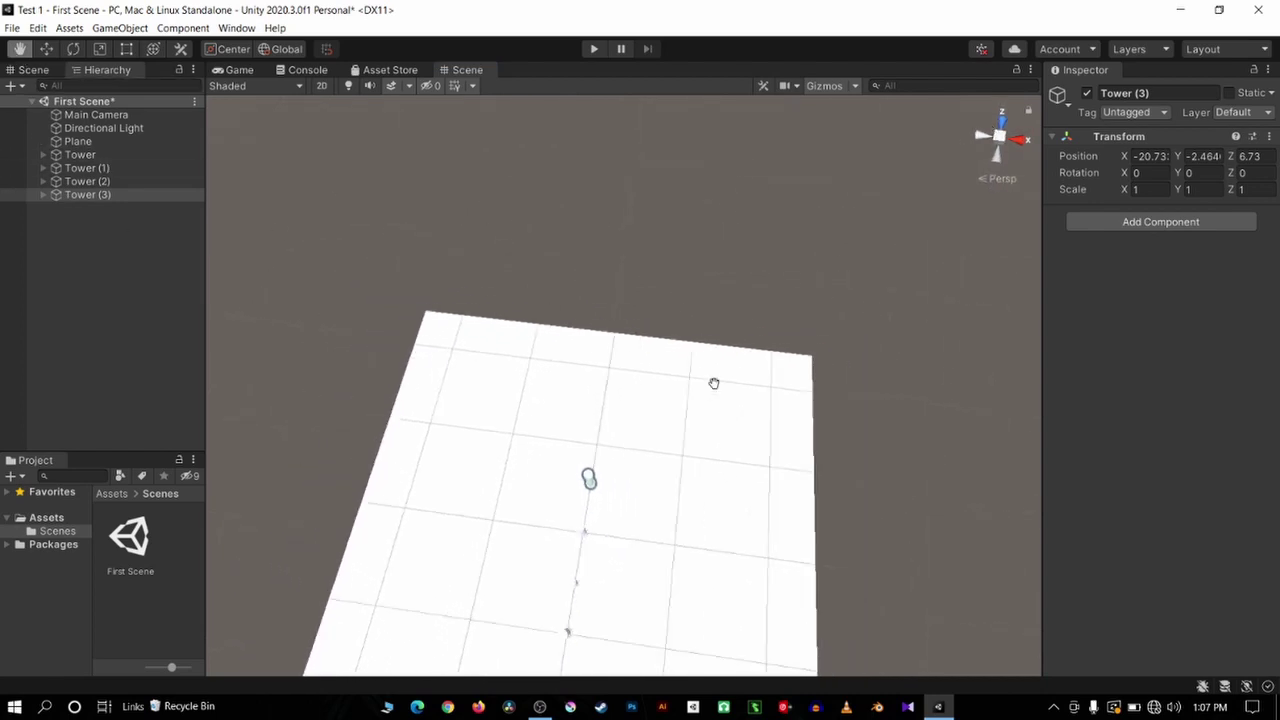
mouse_move(746, 441)
right_mouse_down()
mouse_move(878, 511)
mouse_move(928, 134)
mouse_move(748, 214)
right_mouse_up()
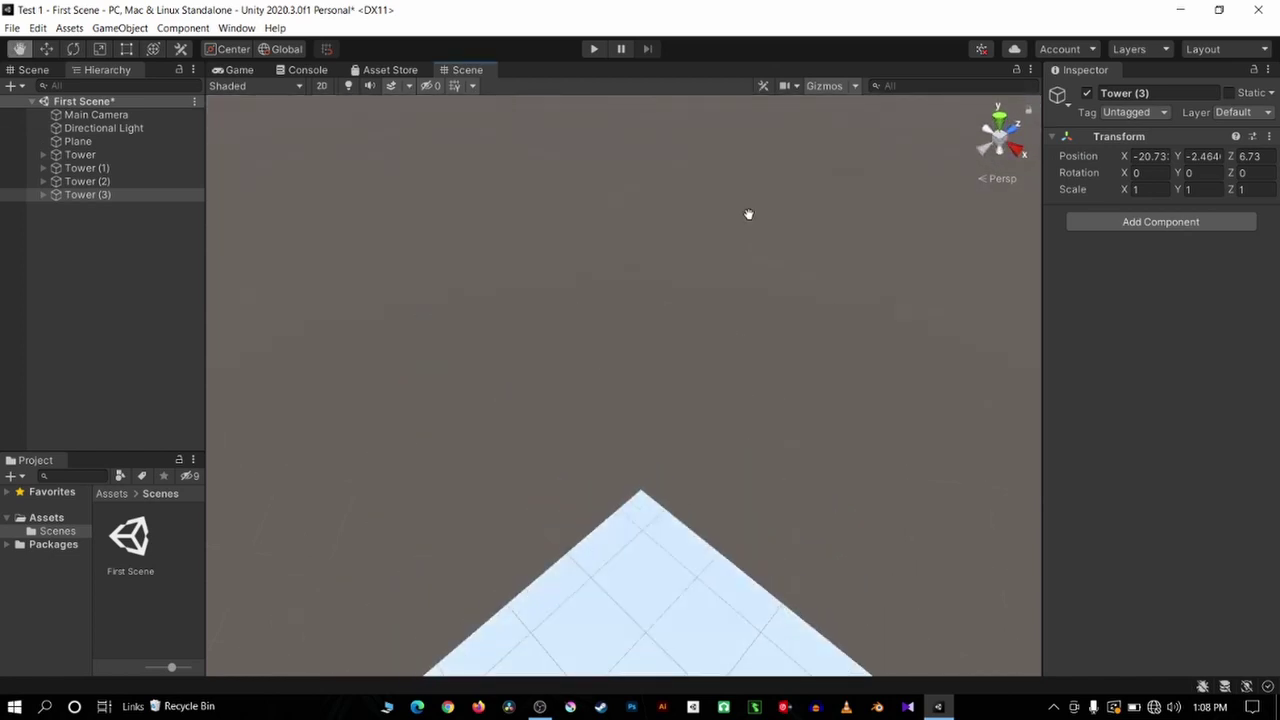
right_click_drag(622, 250, 695, 310)
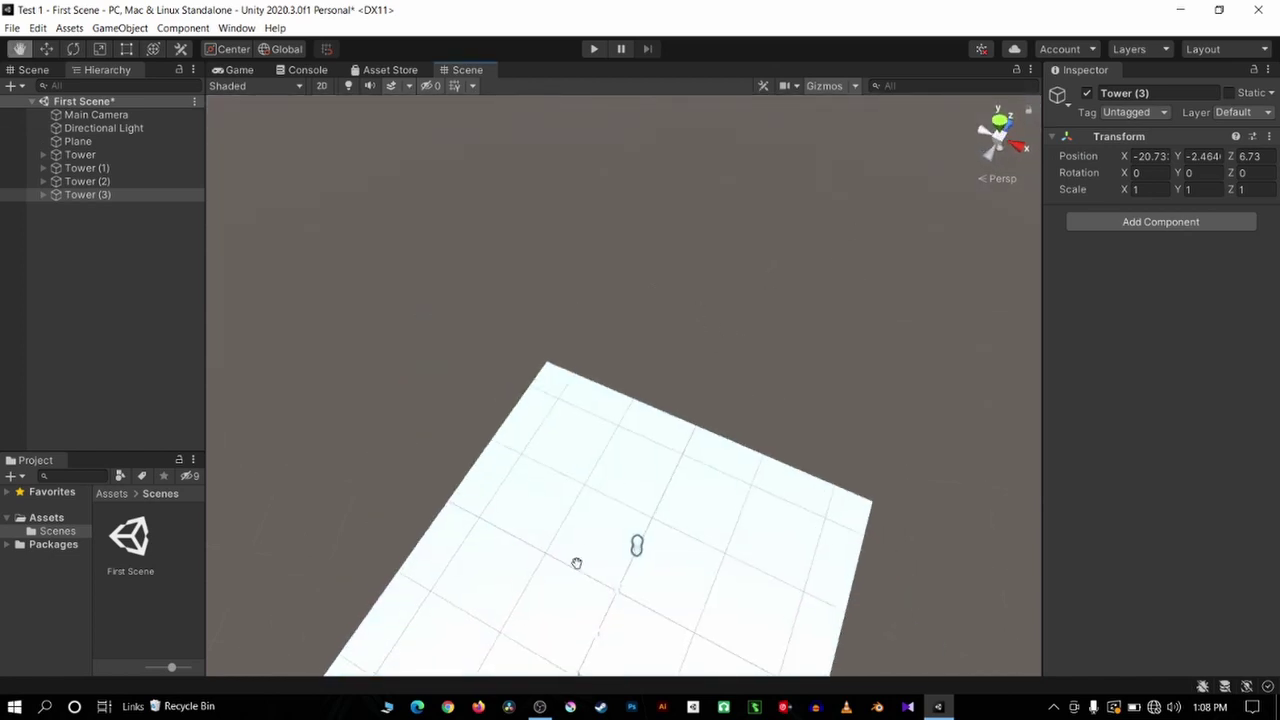
left_click_drag(583, 574, 507, 281)
scroll(505, 432, "up", 2)
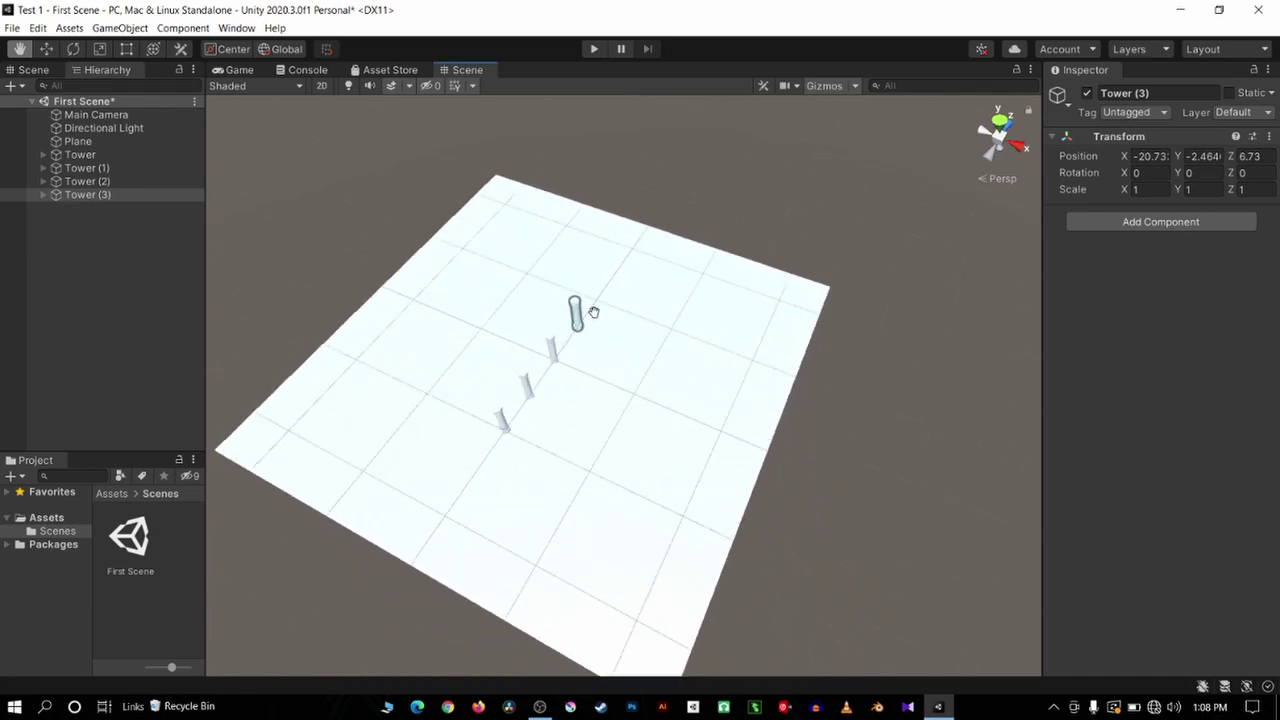
scroll(652, 281, "up", 1)
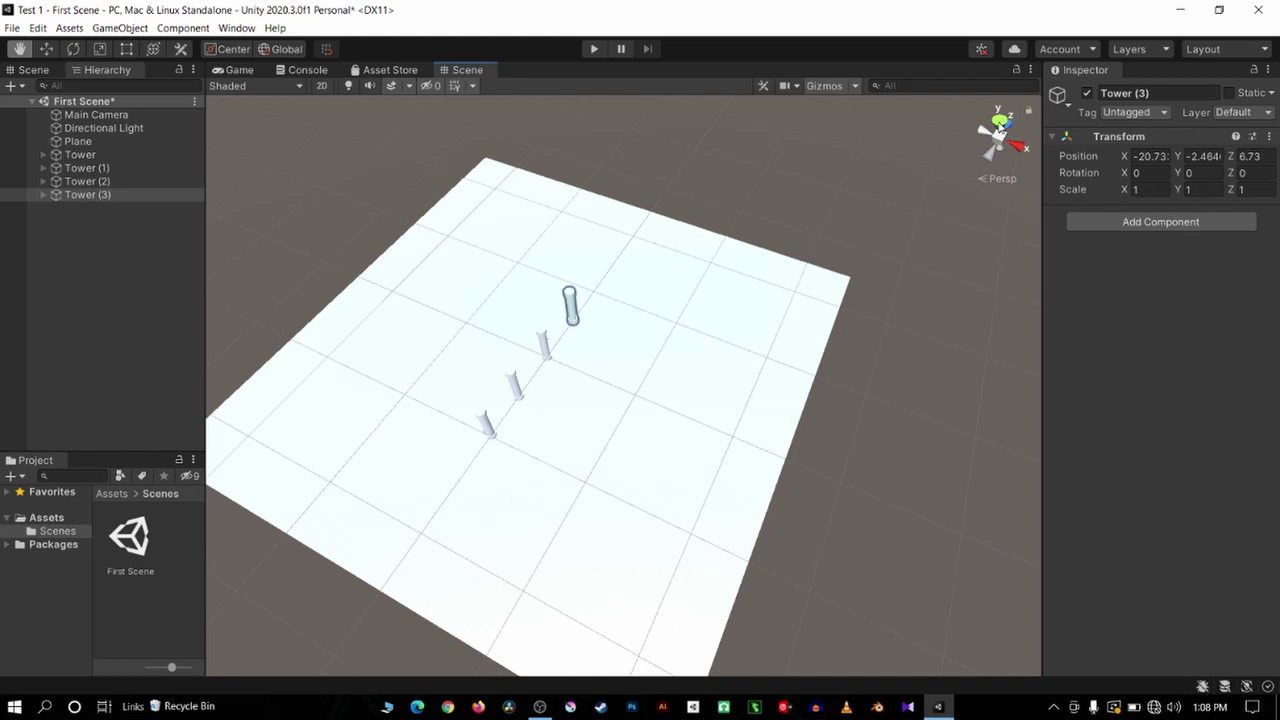
left_click(45, 48)
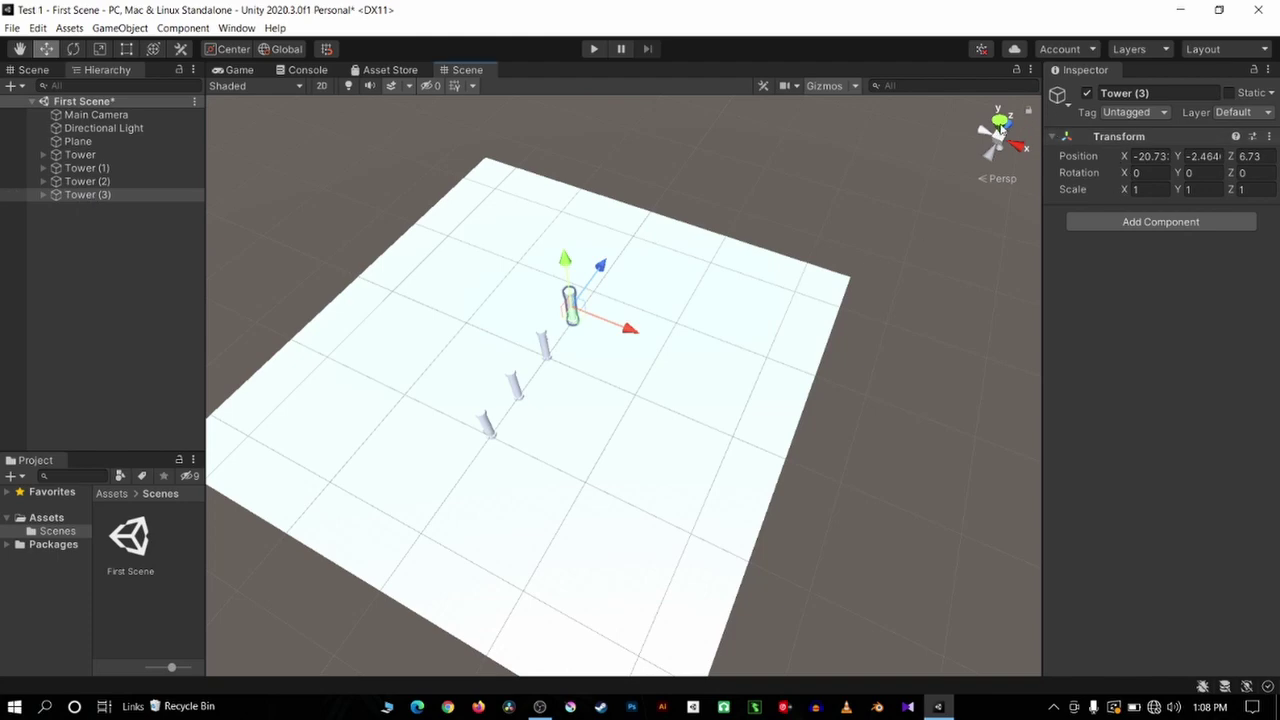
Switch to Top view and drag Tower (3) forward along Z to 11.39
left_click(1000, 124)
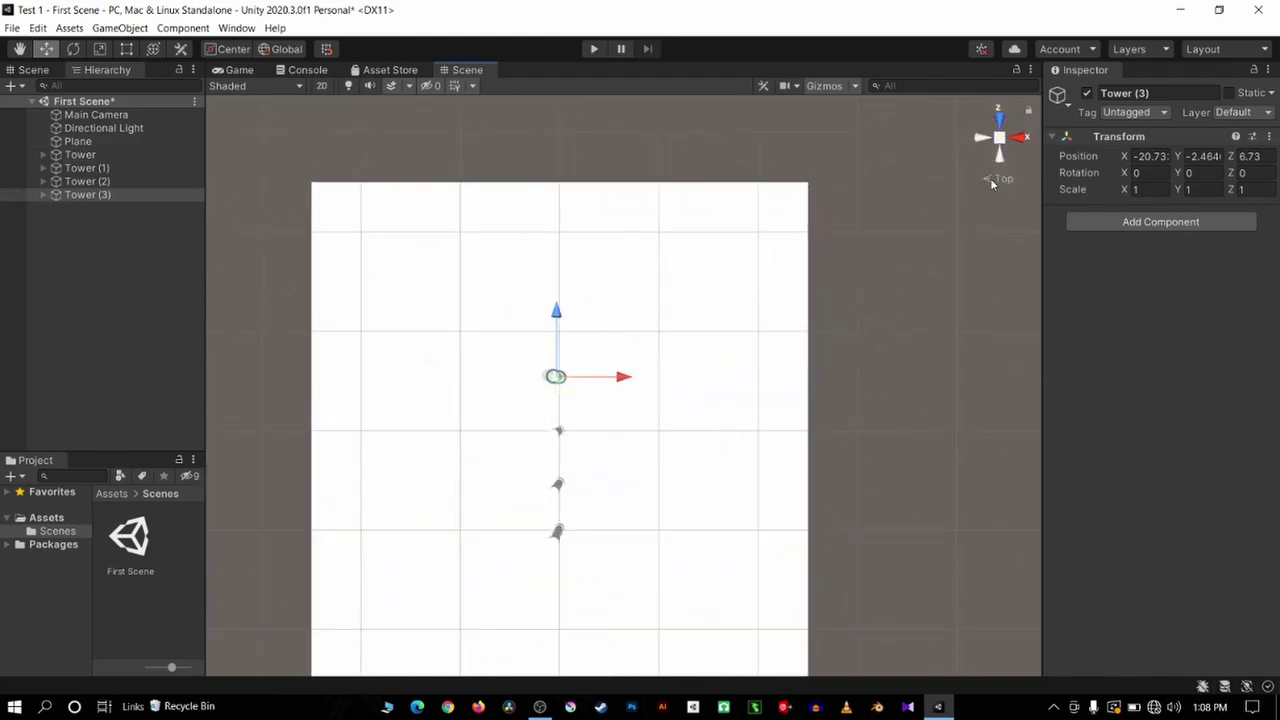
scroll(640, 380, "up", 3)
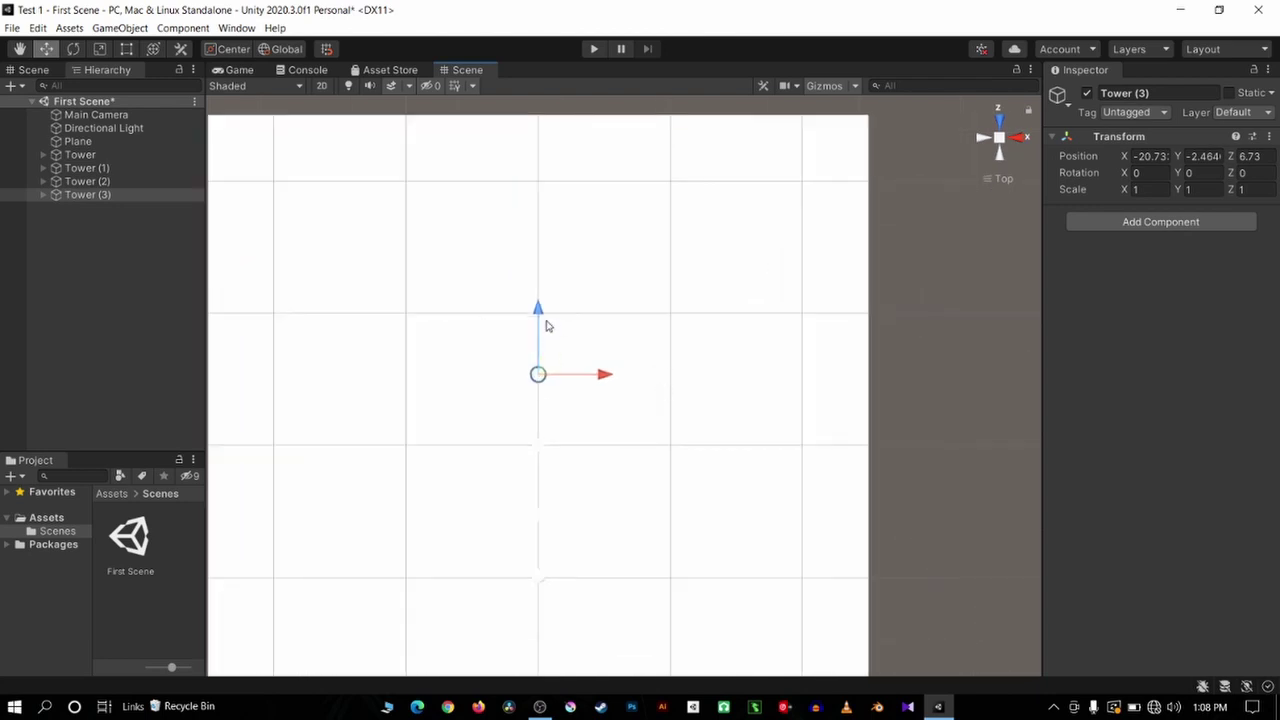
mouse_move(547, 326)
left_mouse_down()
mouse_move(572, 260)
mouse_move(539, 241)
left_mouse_up()
scroll(573, 264, "up", 1)
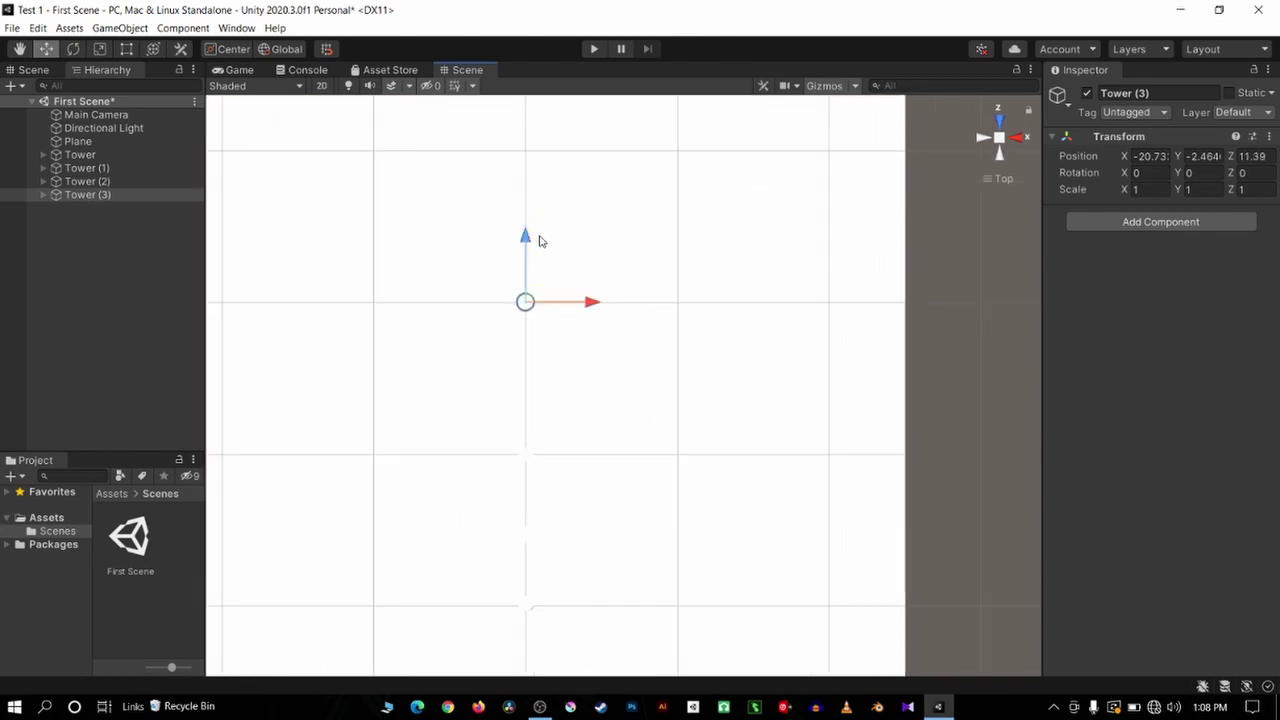
Move Tower (2) forward along Z to 6.44 and check Tower (3)'s position
left_click(100, 182)
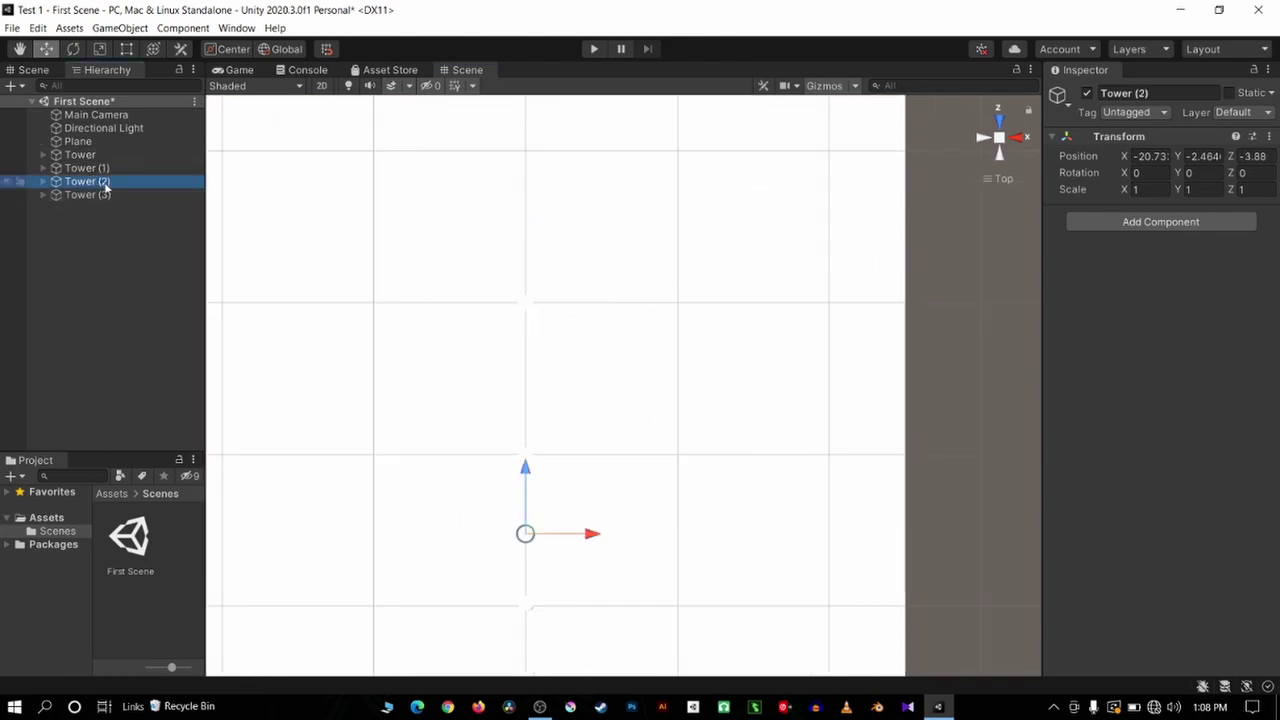
left_click_drag(533, 464, 557, 331)
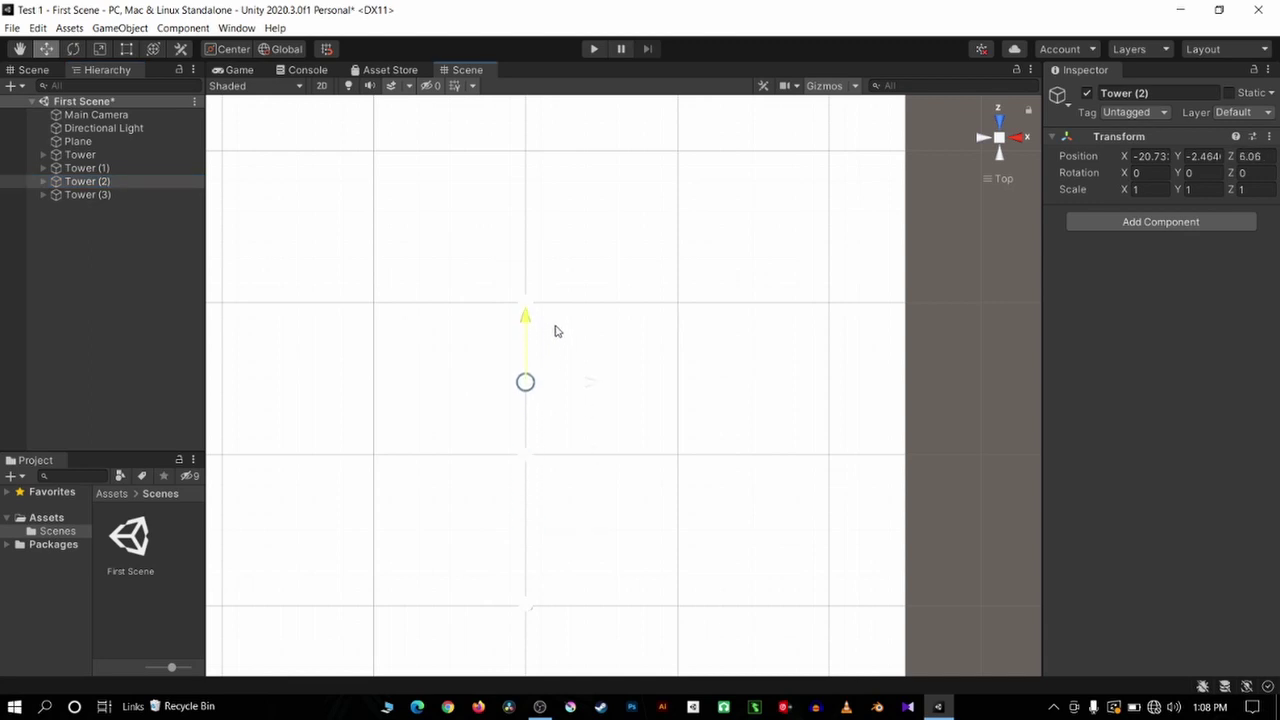
left_click(106, 196)
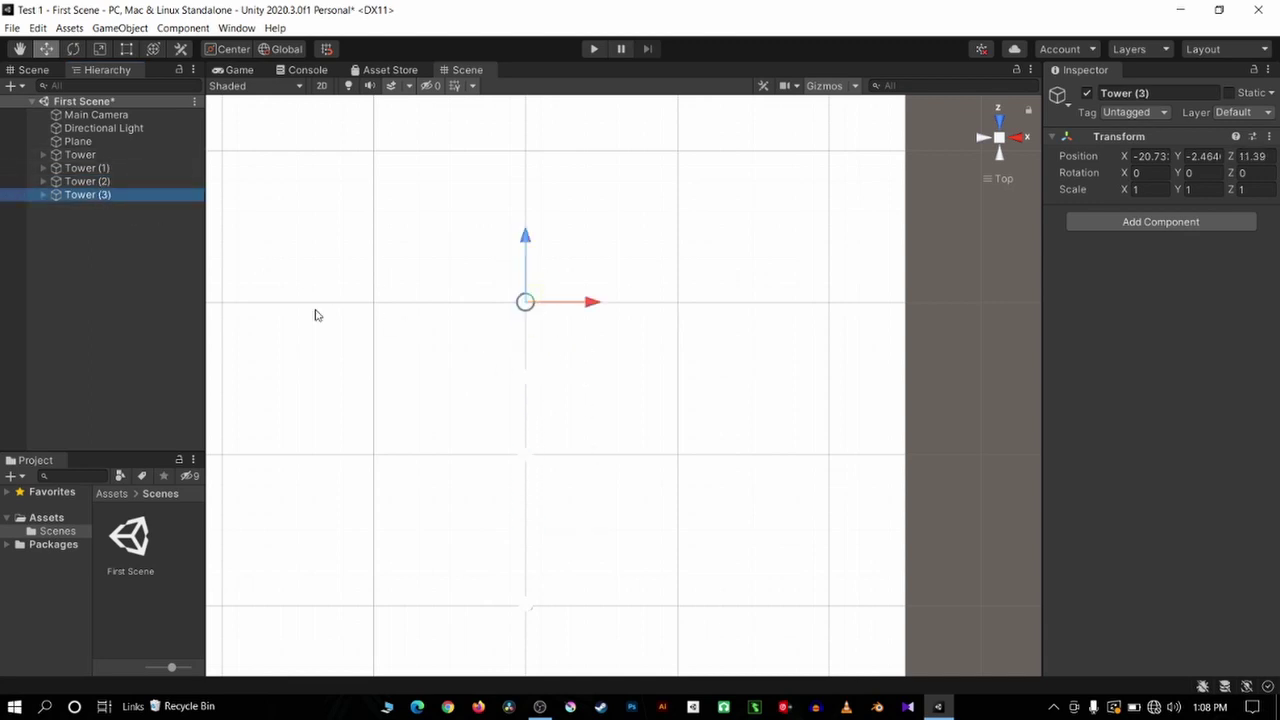
left_click(527, 382)
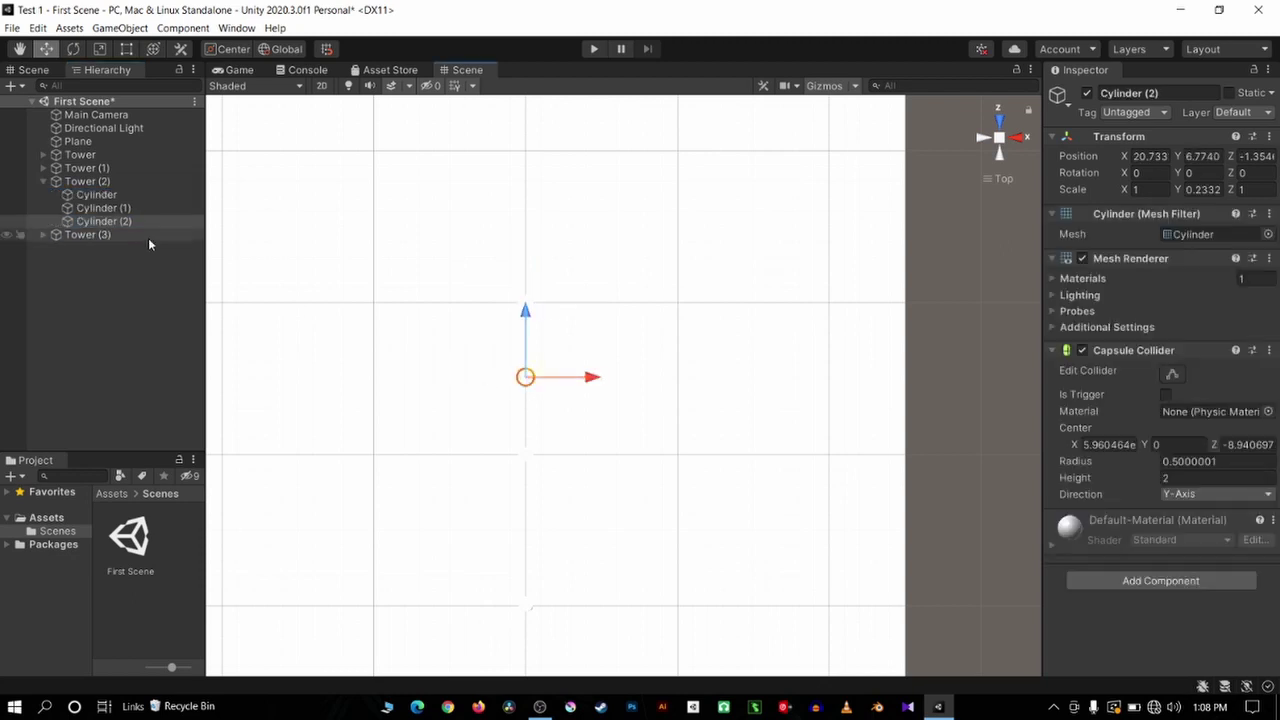
Collapse the Tower and Tower (2) hierarchies and try selecting Tower (1), undoing a stray move
left_click(54, 182)
left_click(44, 182)
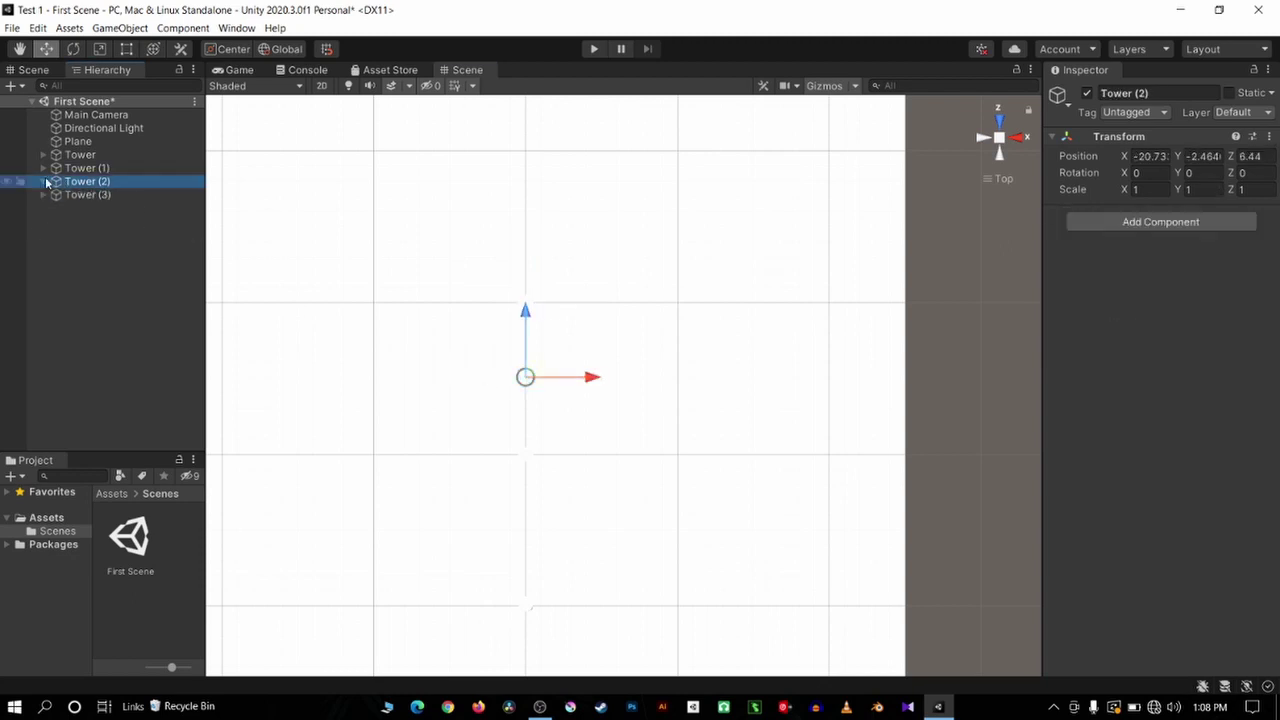
left_click(530, 461)
scroll(500, 420, "down", 1)
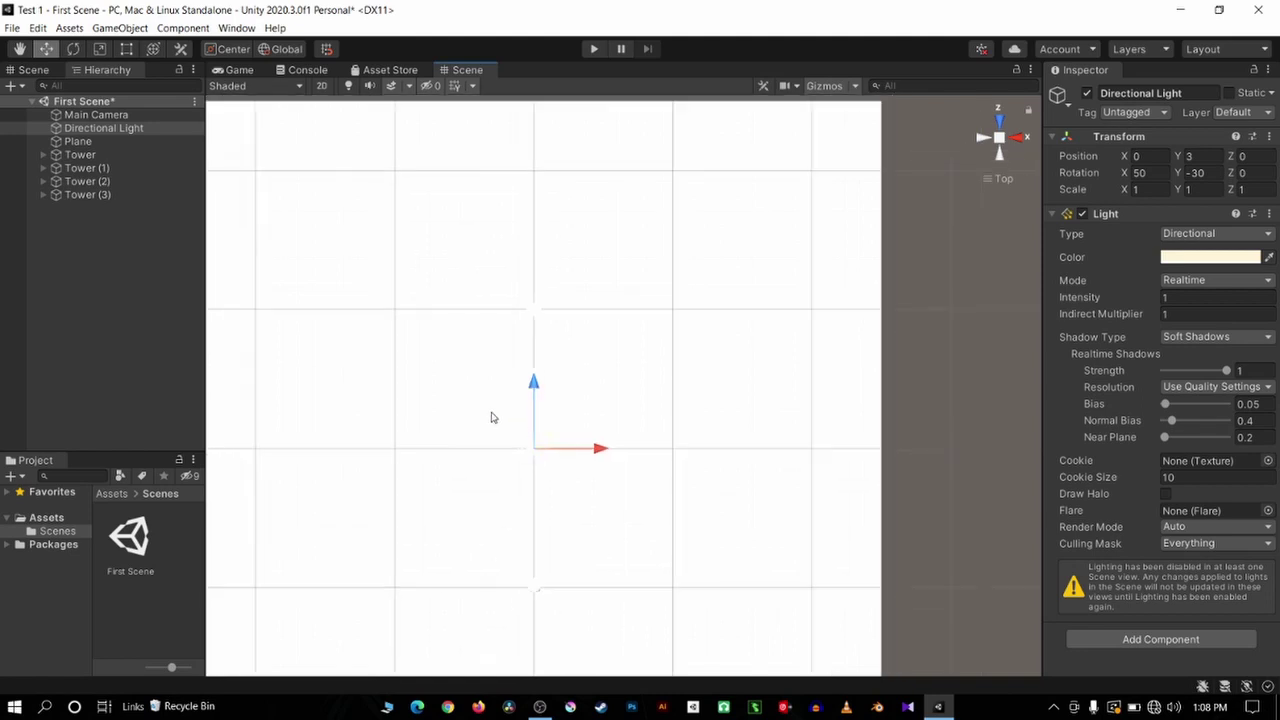
left_click_drag(491, 417, 555, 466)
scroll(561, 472, "up", 1)
left_click_drag(437, 418, 515, 470)
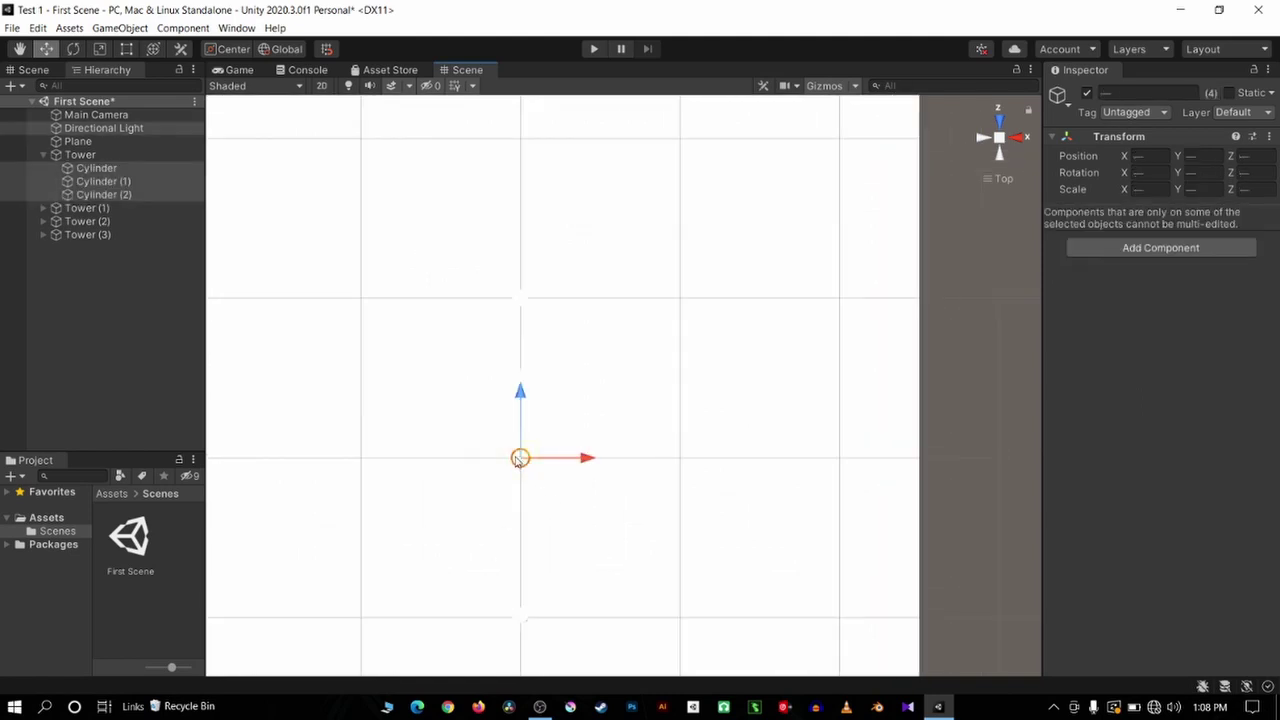
left_click(68, 155)
left_click(44, 155)
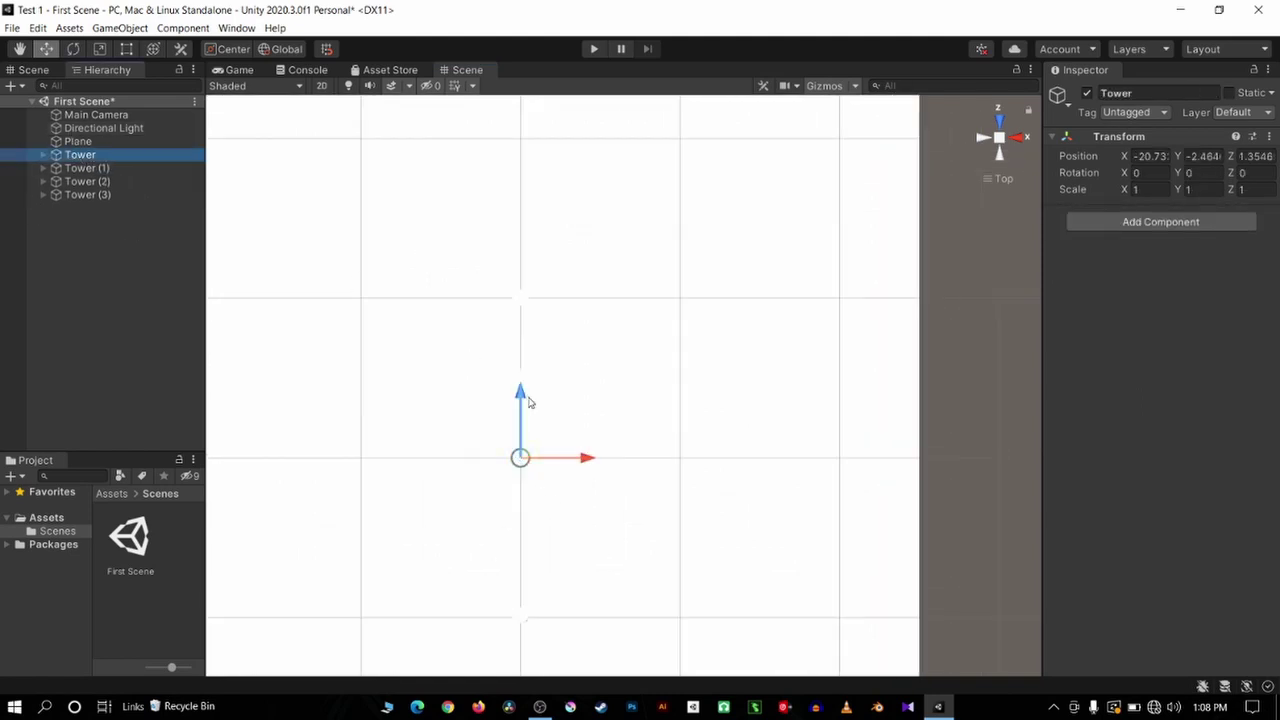
left_click_drag(484, 535, 525, 608)
scroll(543, 631, "down", 1)
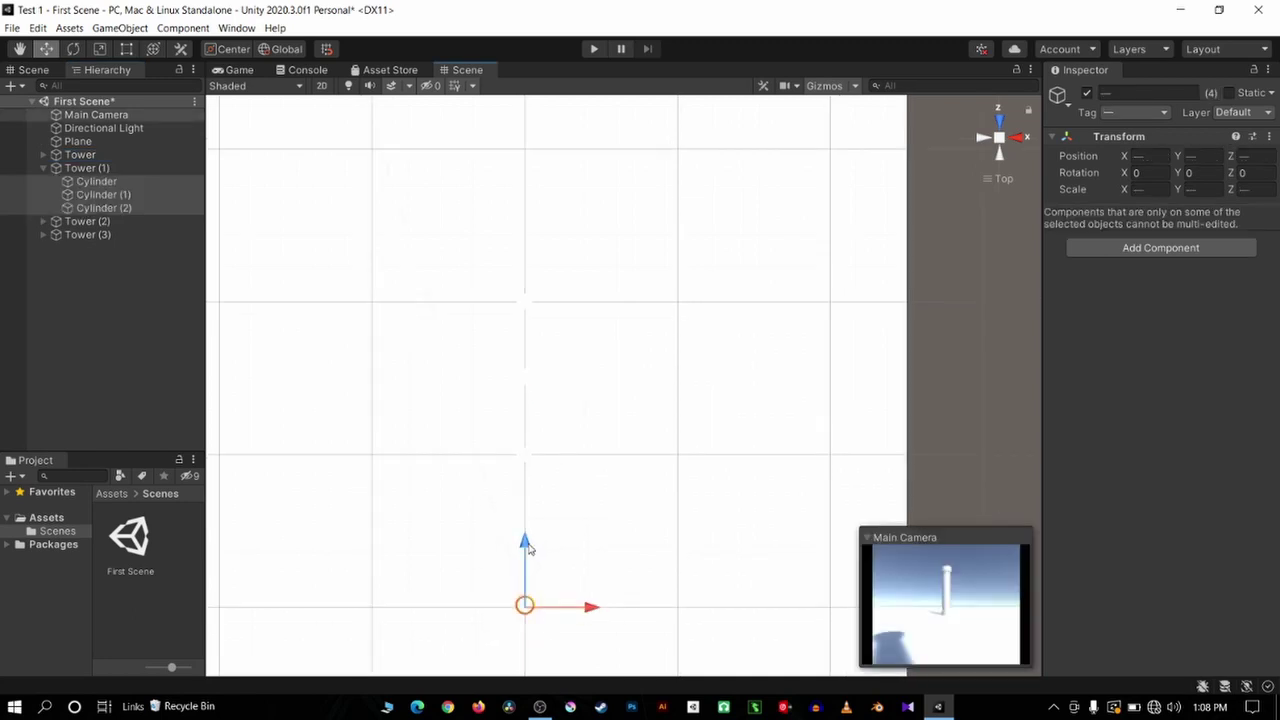
left_click_drag(530, 515, 535, 489)
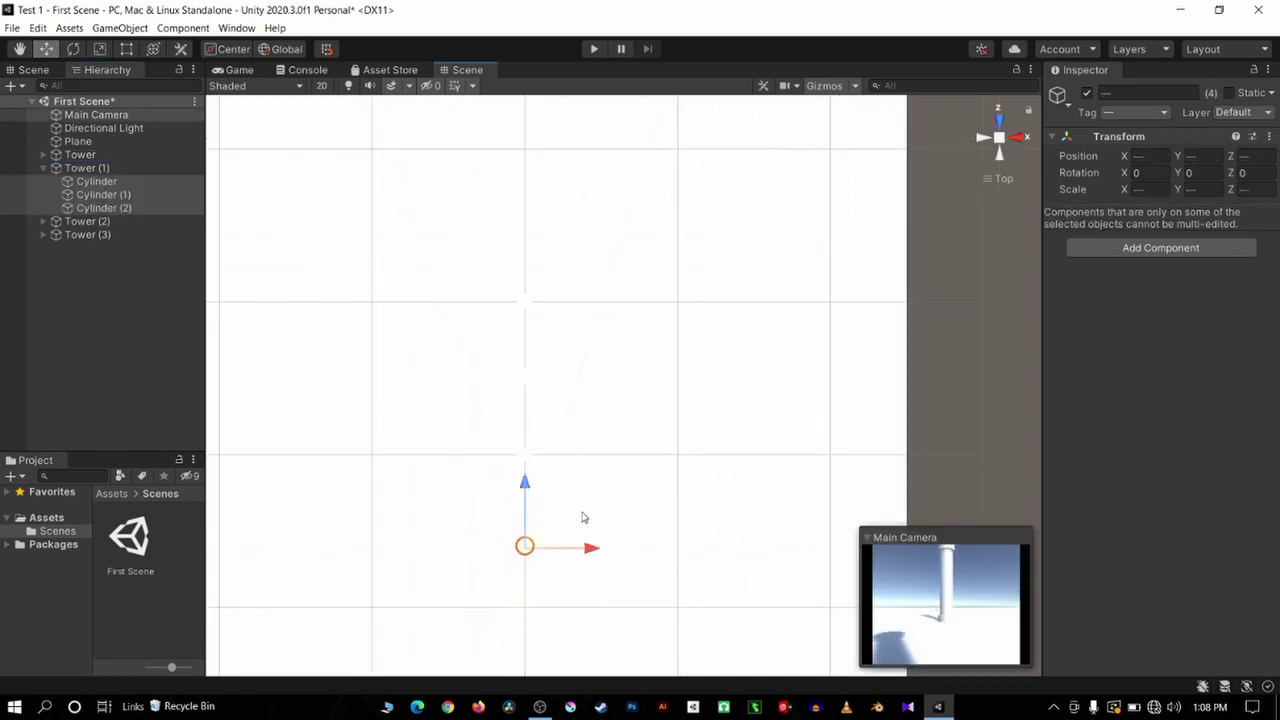
key("ctrl+z")
scroll(488, 486, "down", 1)
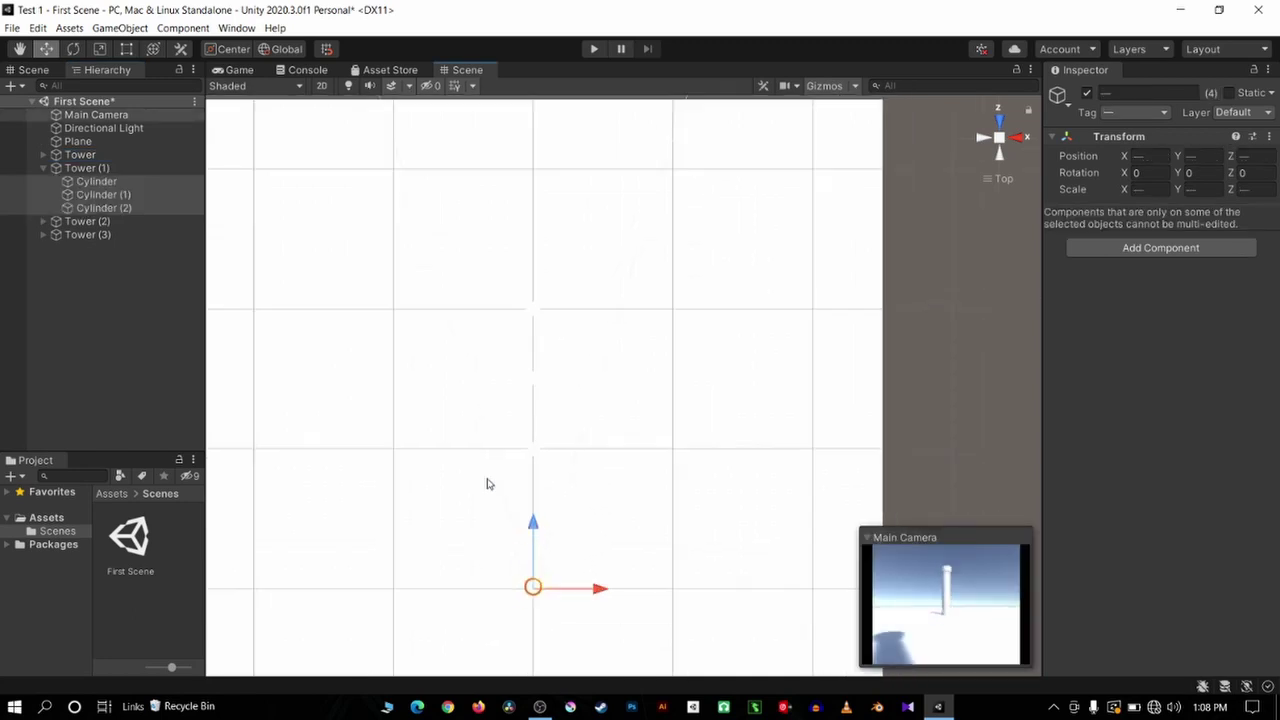
scroll(488, 486, "down", 1)
Drag Tower (1) along Z to -3.88 and compare it with the other towers' positions
left_click(71, 170)
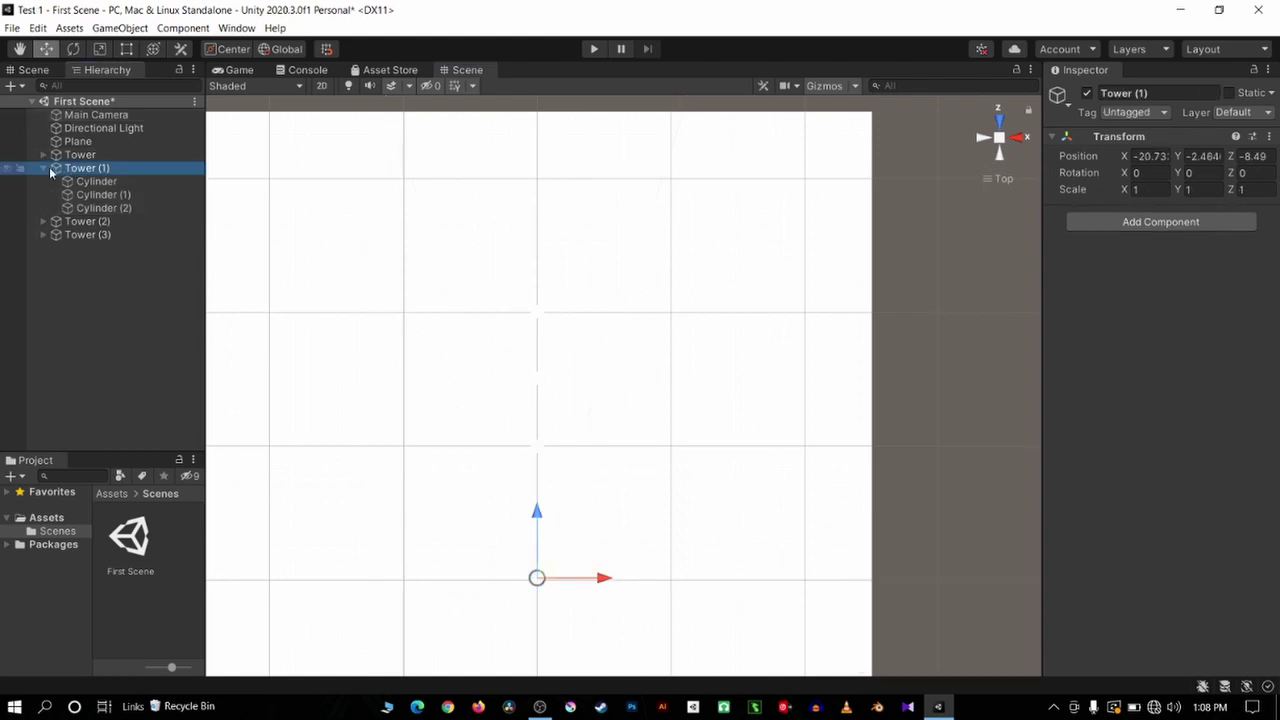
left_click(43, 168)
left_click_drag(541, 499, 560, 457)
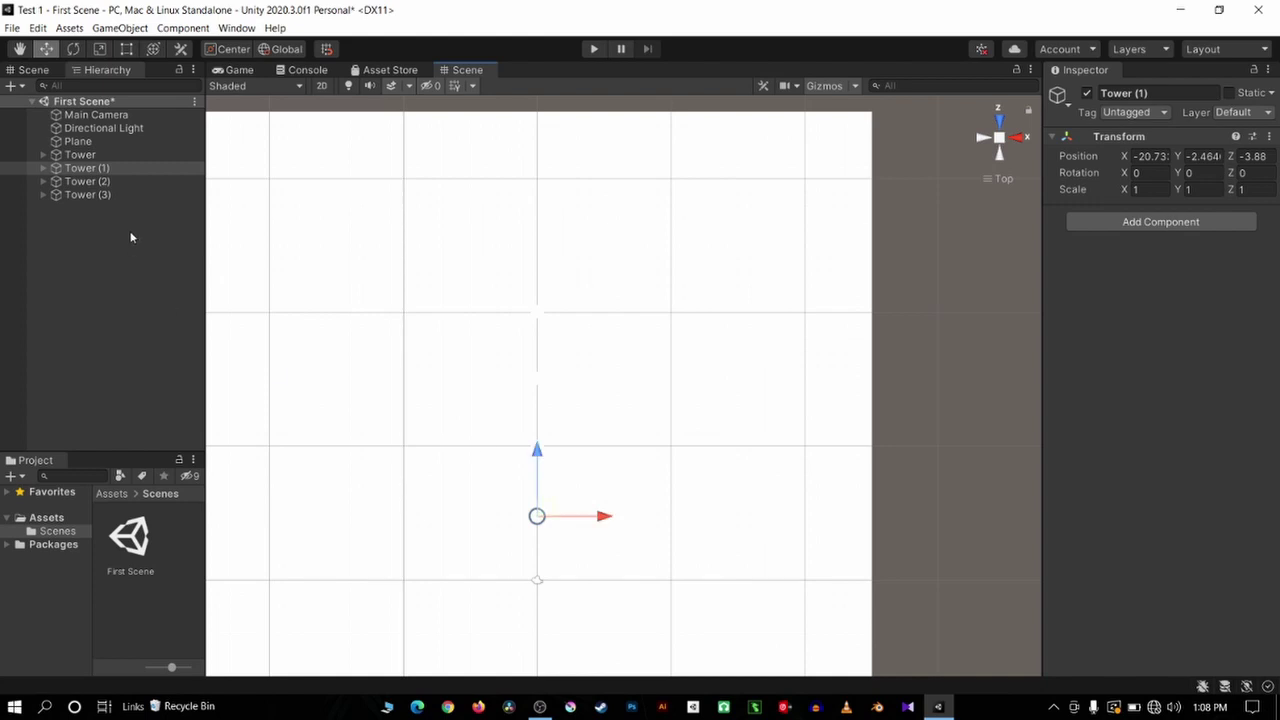
left_click(80, 195)
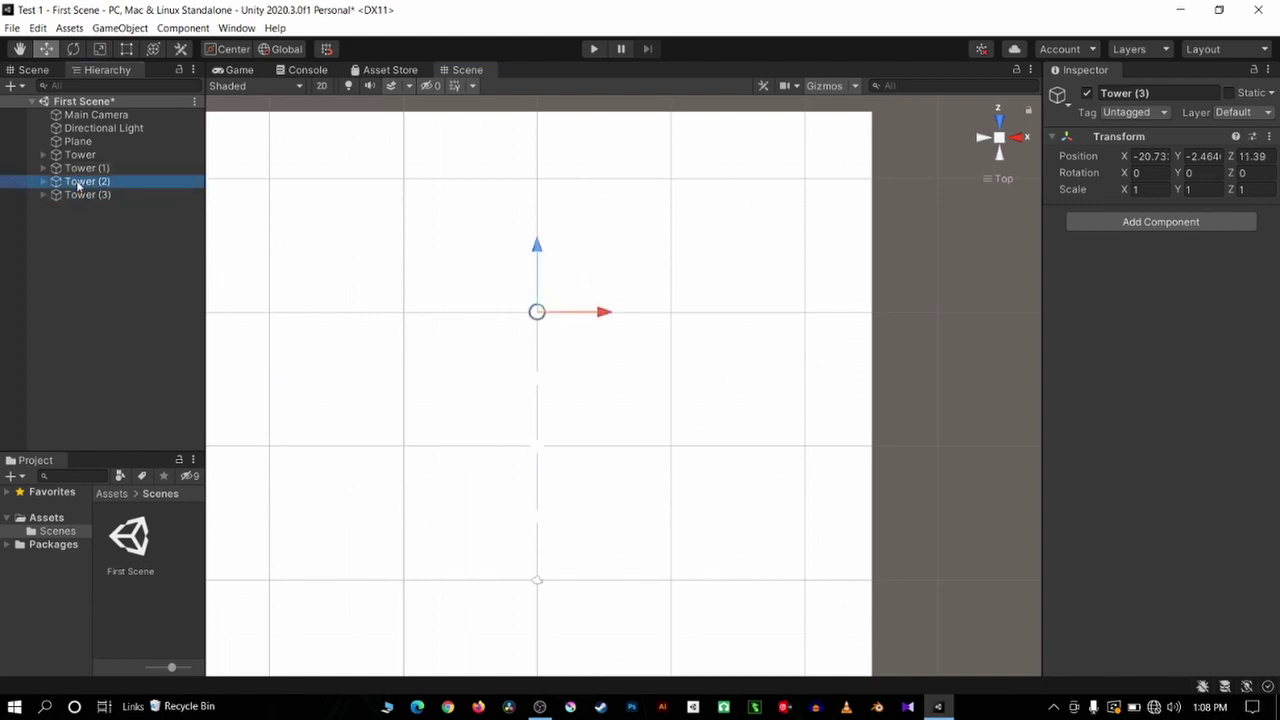
left_click(80, 168)
scroll(517, 380, "down", 3)
scroll(785, 486, "down", 2)
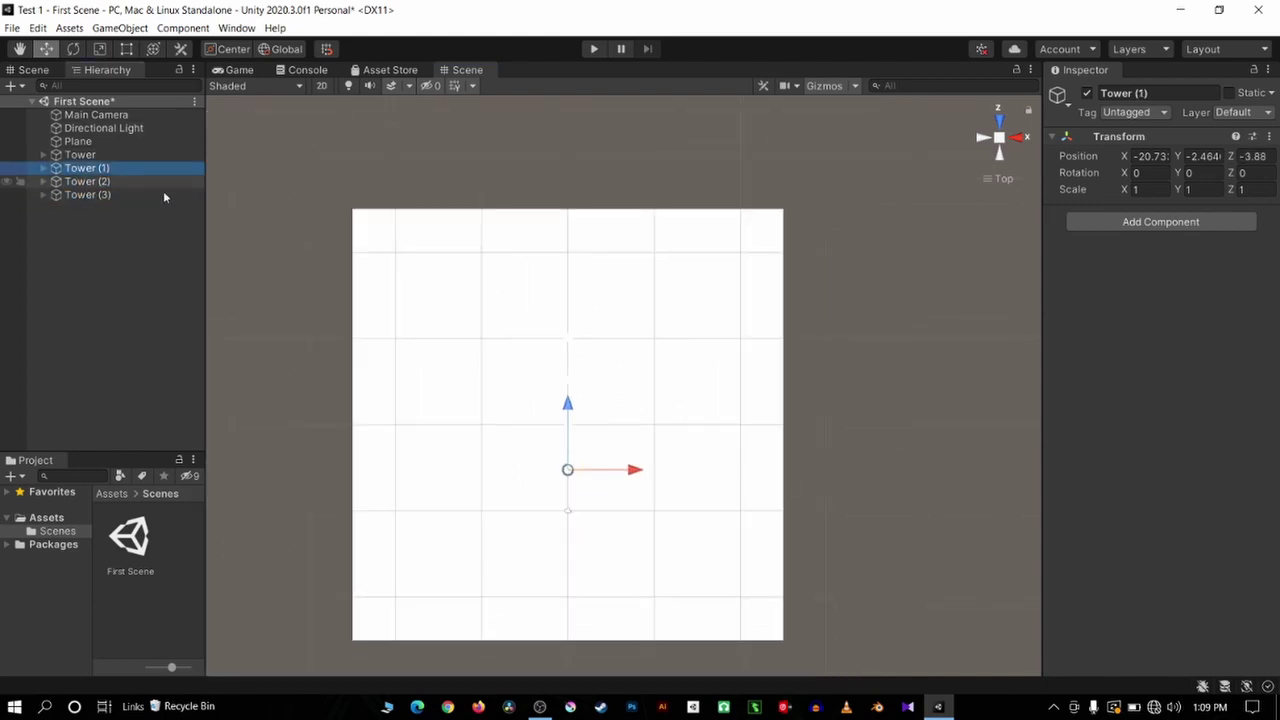
left_click(80, 181)
left_click(80, 168)
scroll(592, 309, "up", 1)
scroll(581, 408, "up", 1)
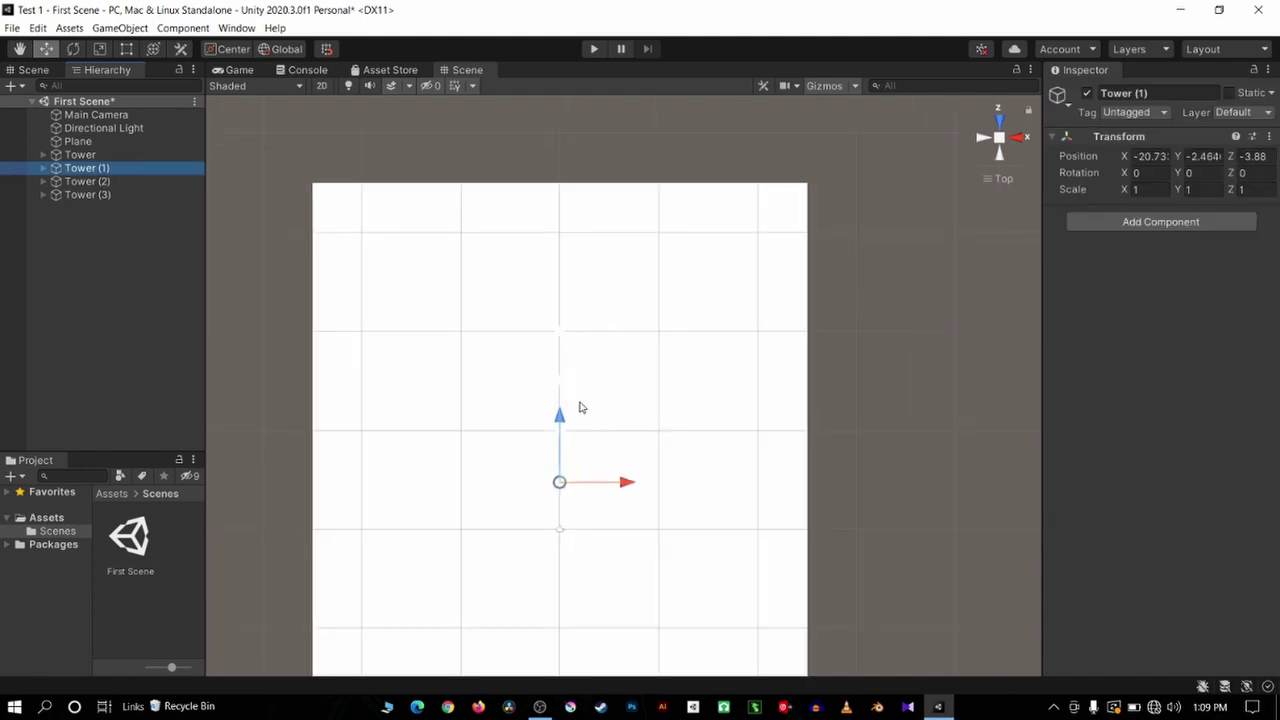
Duplicate Tower (1) as Tower (4) at Z -8.6, then shift all five towers to X -30.84
key("ctrl+d")
left_click_drag(566, 414, 573, 471)
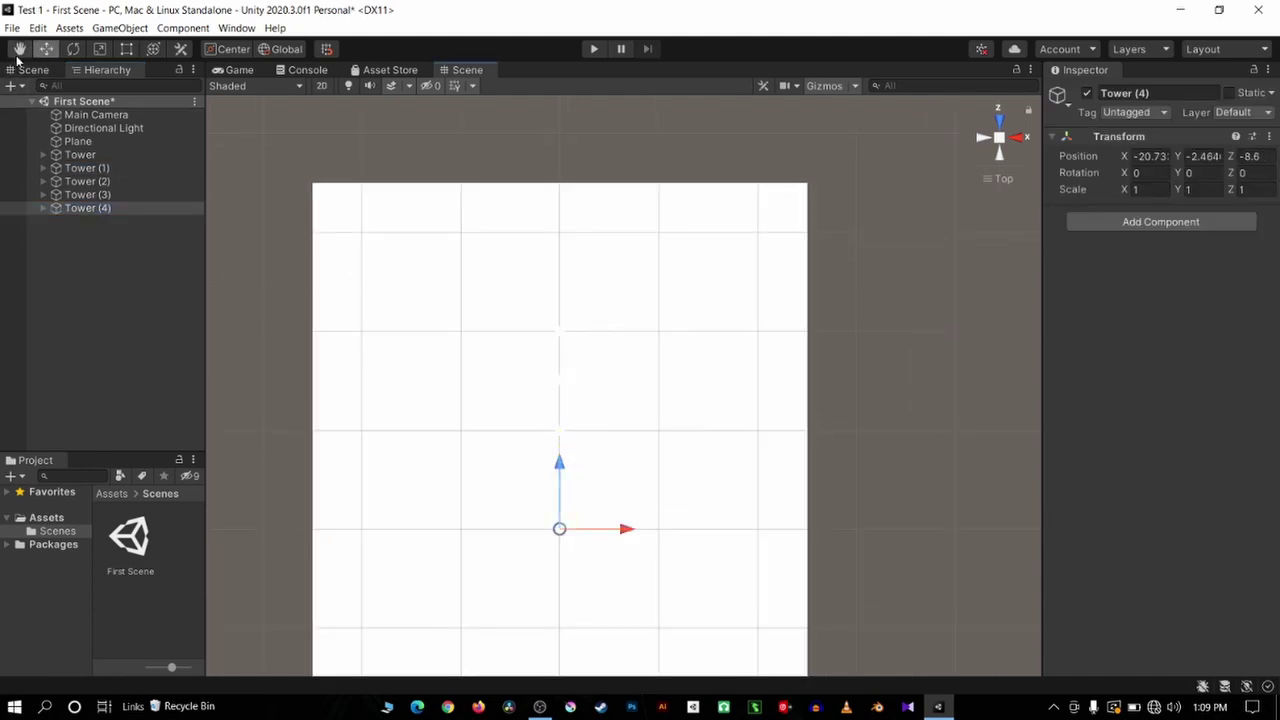
left_click(85, 168)
left_click(80, 155)
left_click(111, 210, "shift")
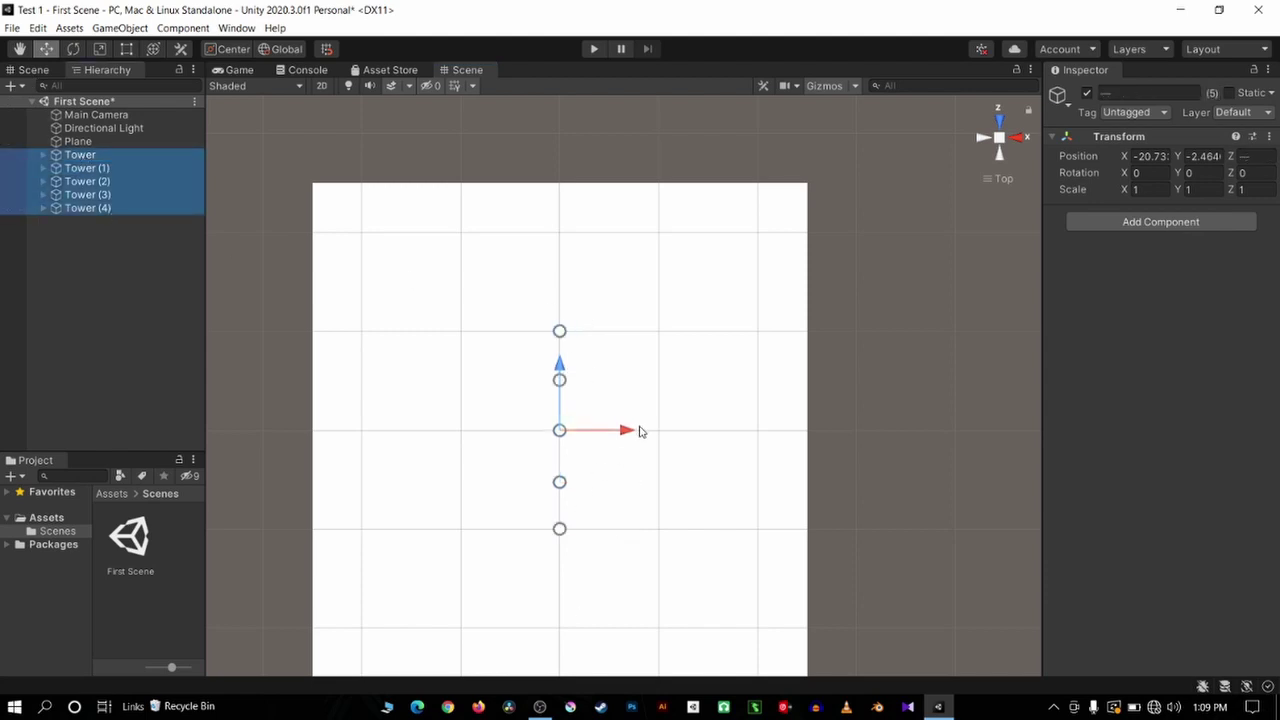
left_click(600, 432)
left_click(533, 440)
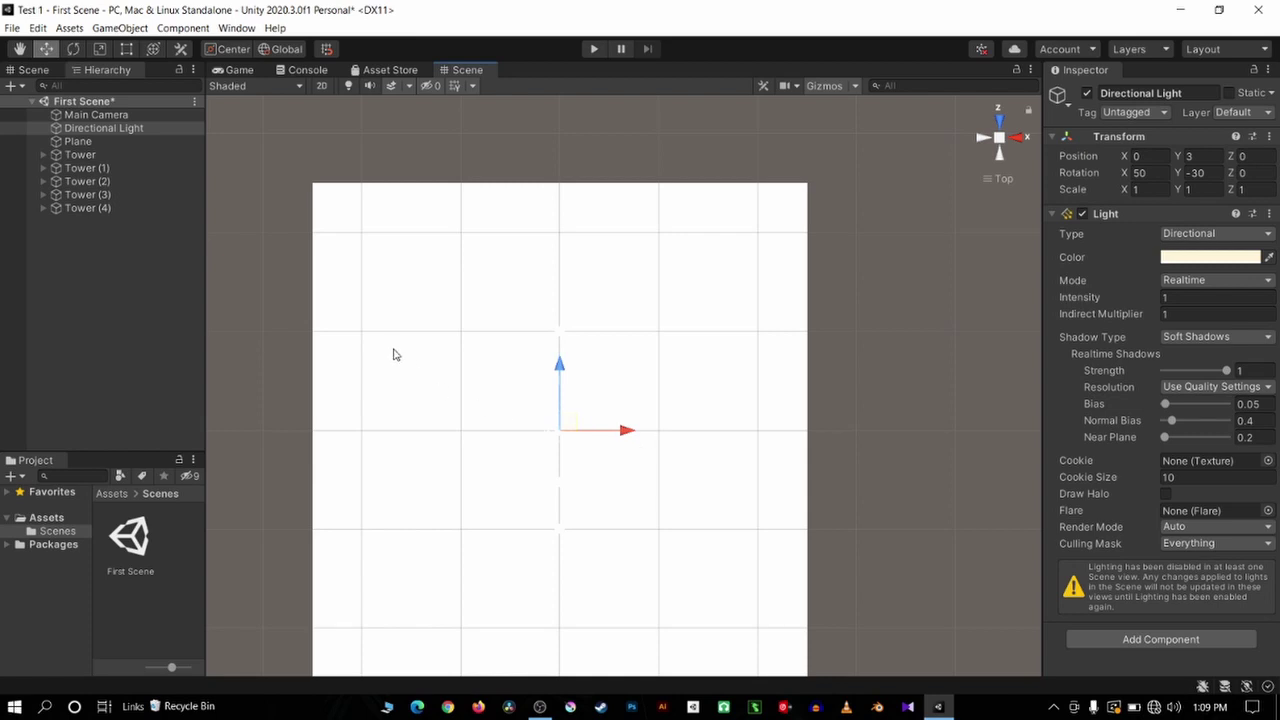
key("ctrl+z")
left_click_drag(630, 433, 529, 449)
Orbit down to a low perspective view facing the five-tower row and deselect the towers
mouse_move(477, 412)
left_mouse_down("alt")
mouse_move(360, 198)
mouse_move(400, 195)
left_mouse_up("alt")
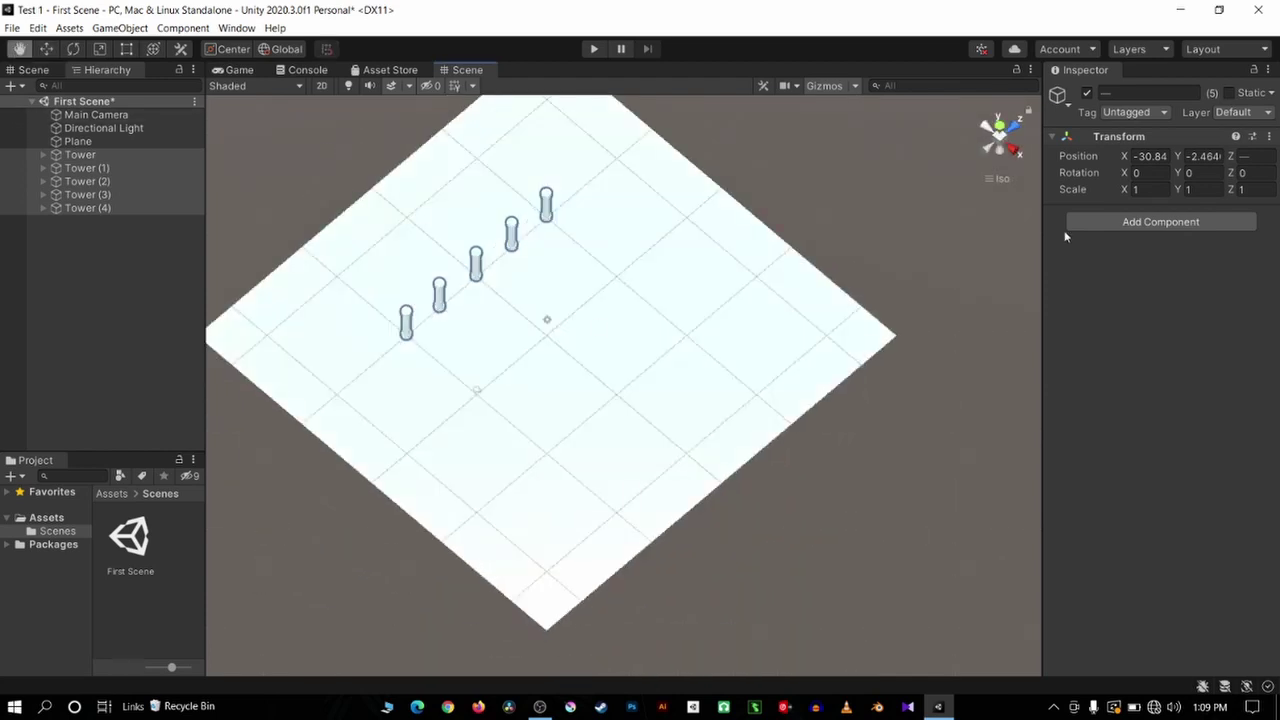
left_click(992, 182)
mouse_move(774, 214)
left_mouse_down("alt")
mouse_move(180, 171)
mouse_move(222, 127)
mouse_move(771, 467)
mouse_move(918, 490)
mouse_move(815, 456)
mouse_move(749, 512)
mouse_move(922, 517)
left_mouse_up("alt")
mouse_move(738, 537)
left_mouse_down("alt")
mouse_move(871, 386)
mouse_move(886, 474)
mouse_move(674, 480)
mouse_move(619, 429)
left_mouse_up("alt")
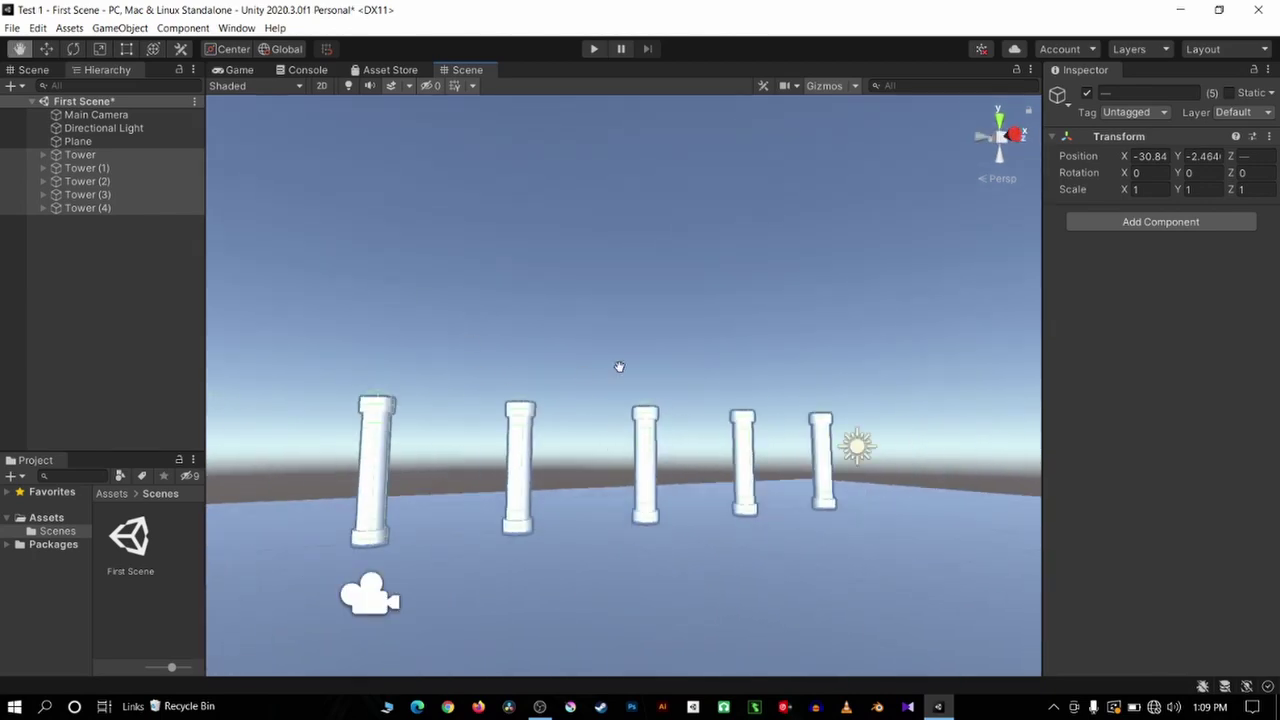
left_click(88, 237)
Add a new Cube to the scene from the Hierarchy's context menu
right_click(42, 358)
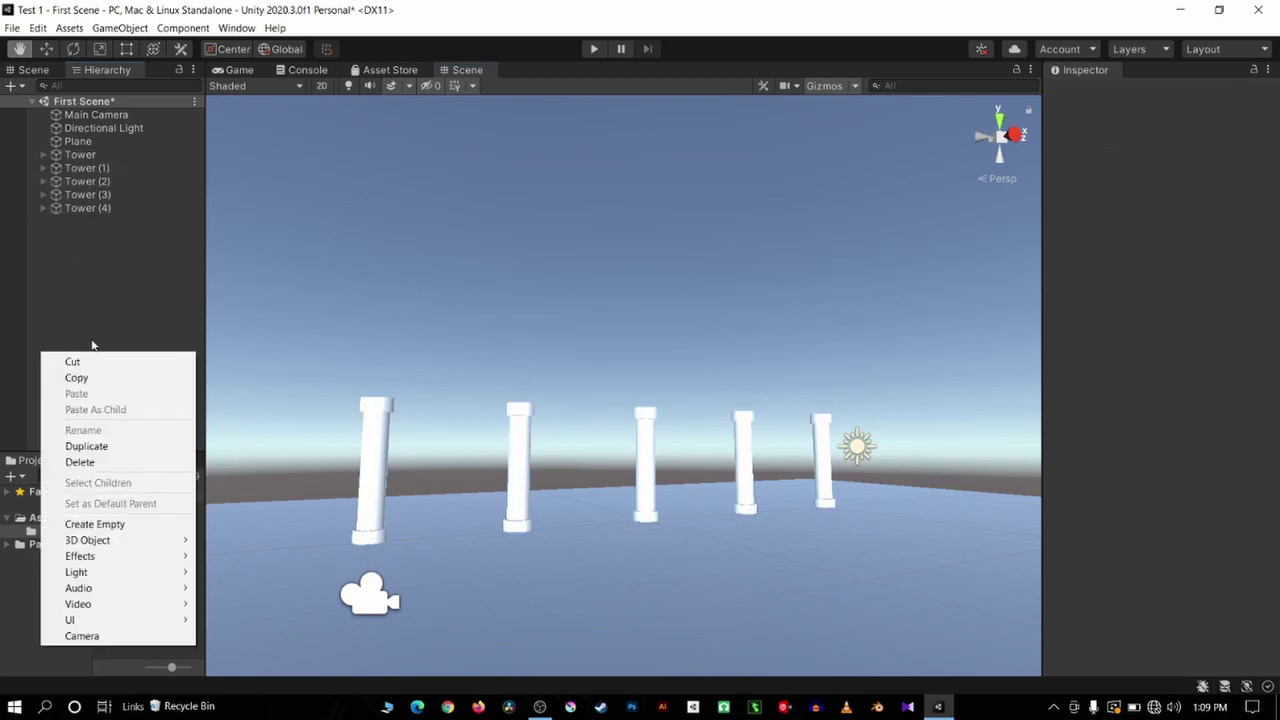
mouse_move(110, 549)
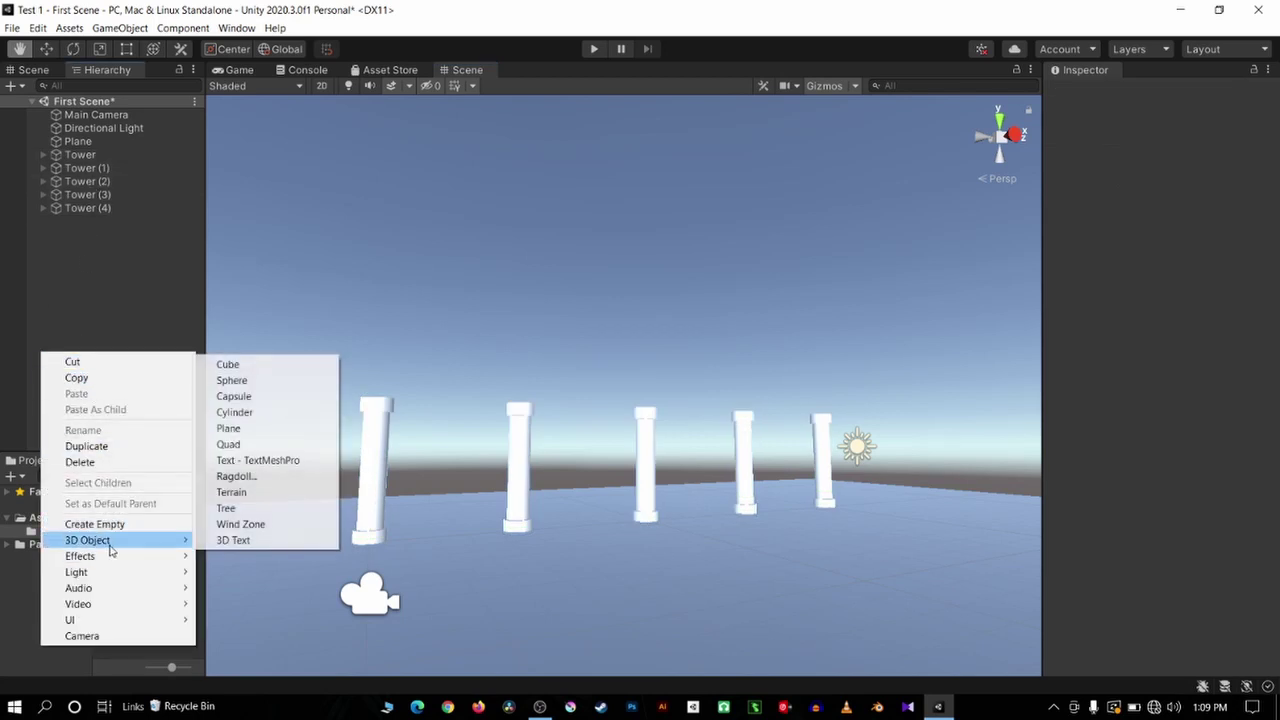
left_click(256, 366)
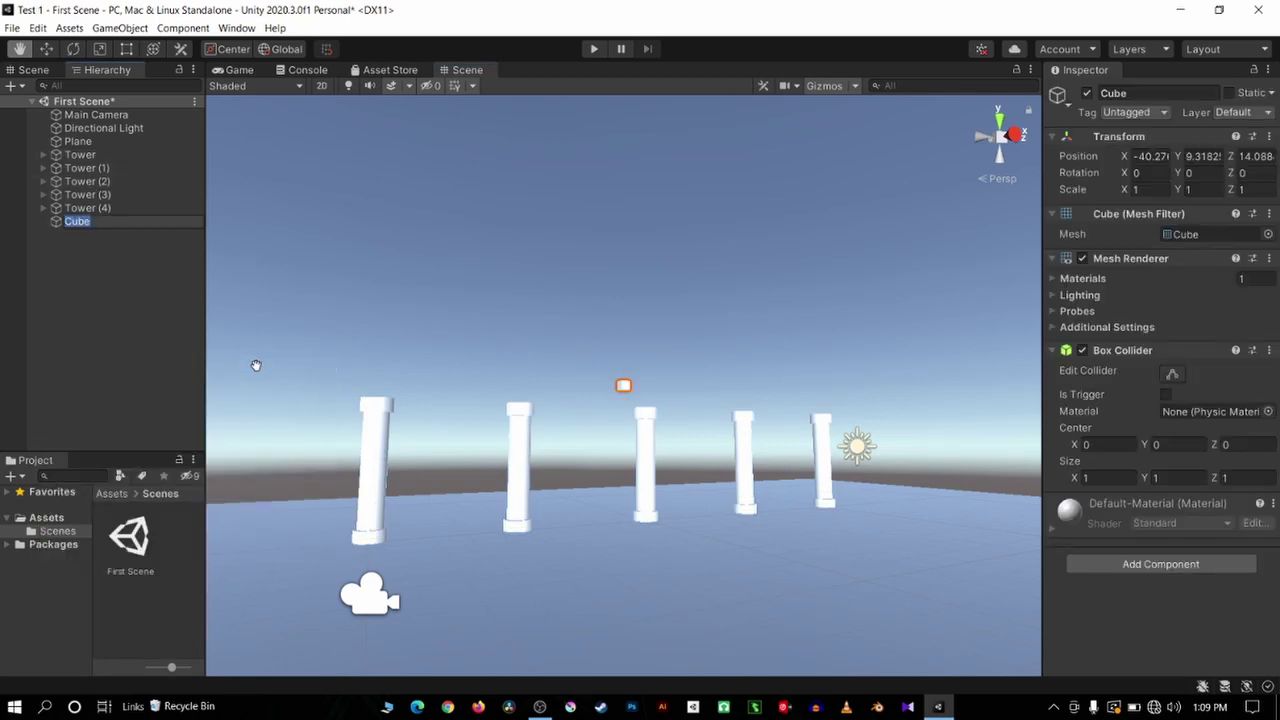
scroll(257, 366, "down", 5)
Set the Cube's position to 0, 0, 0, then deselect it
left_click(1150, 156)
key("BackSpace")
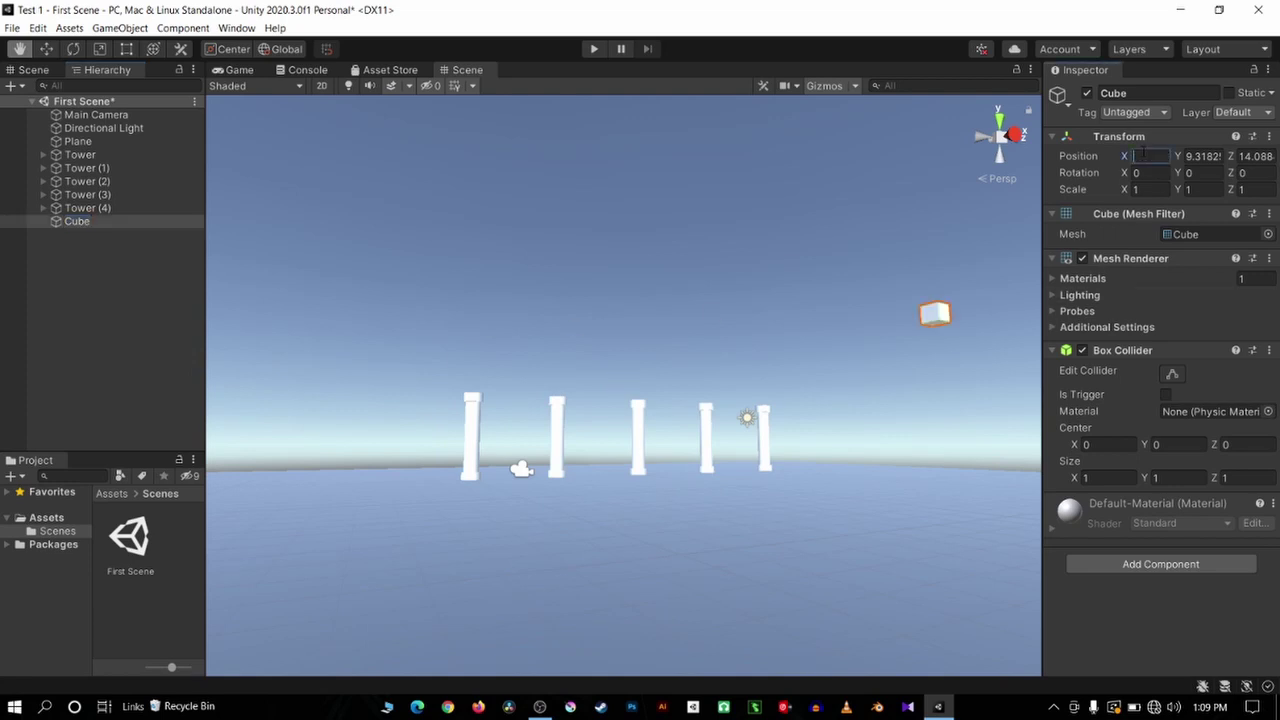
type("0")
left_click(1205, 156)
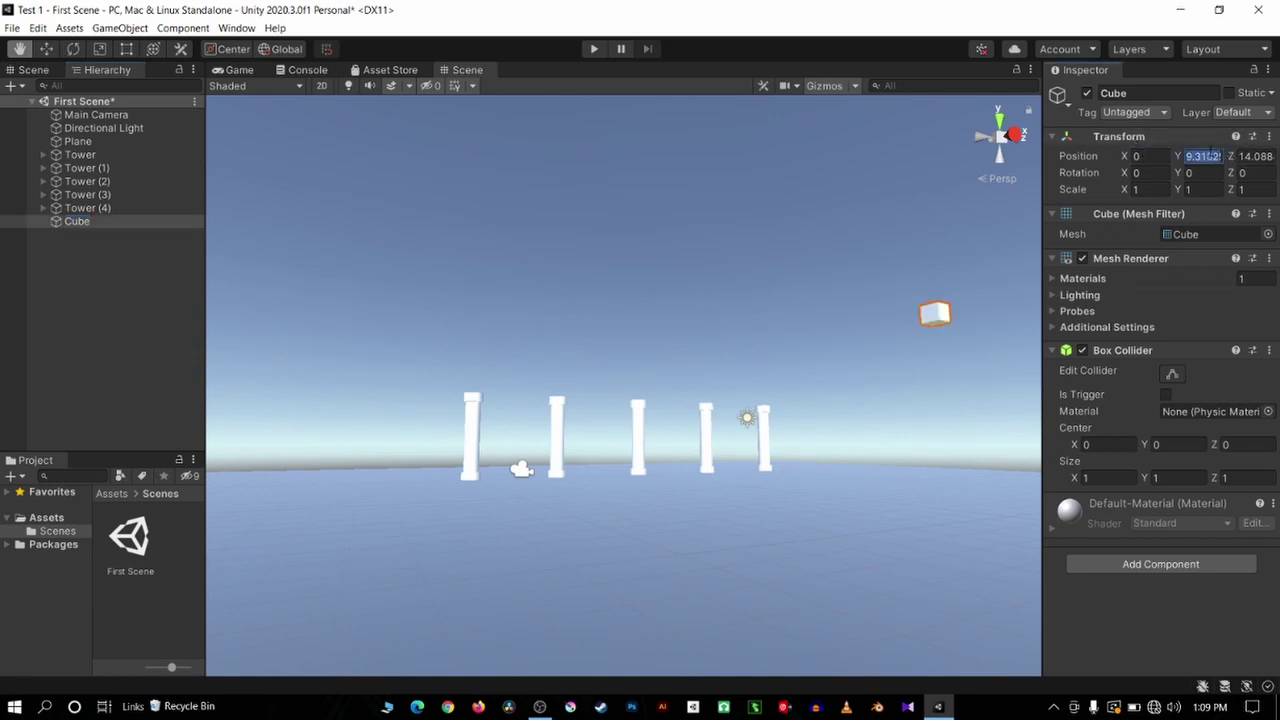
key("BackSpace")
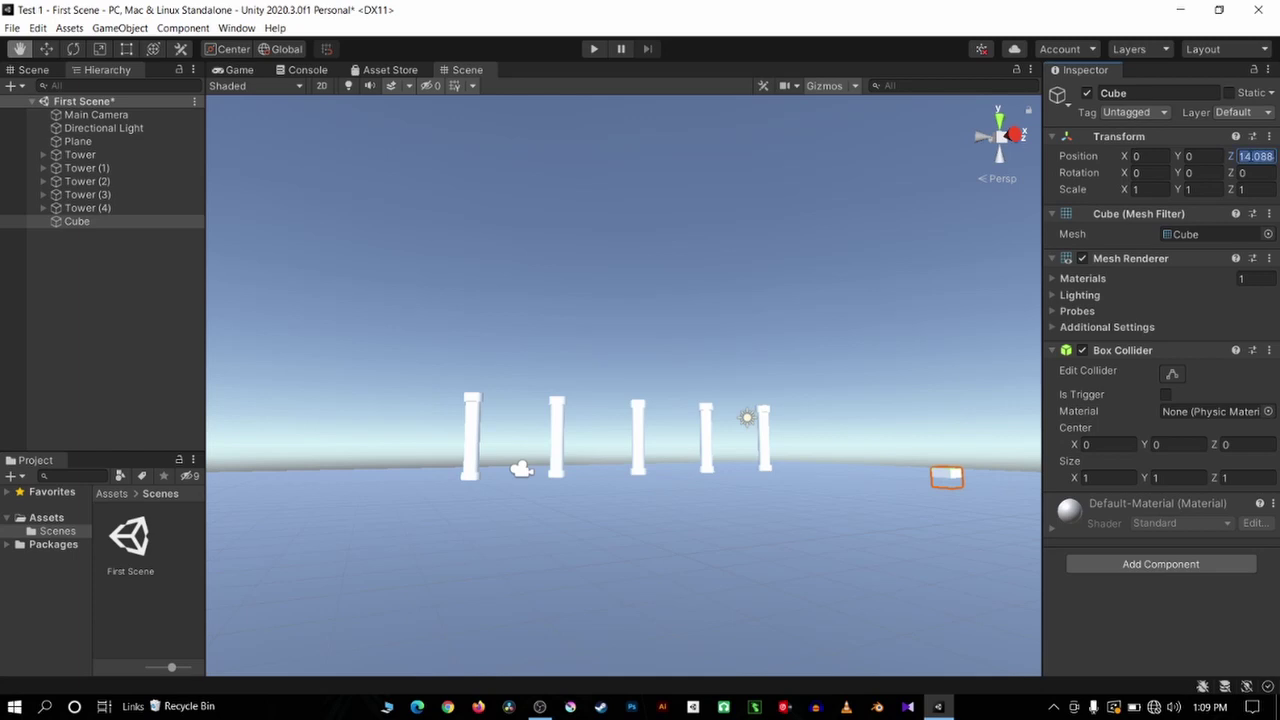
type("0")
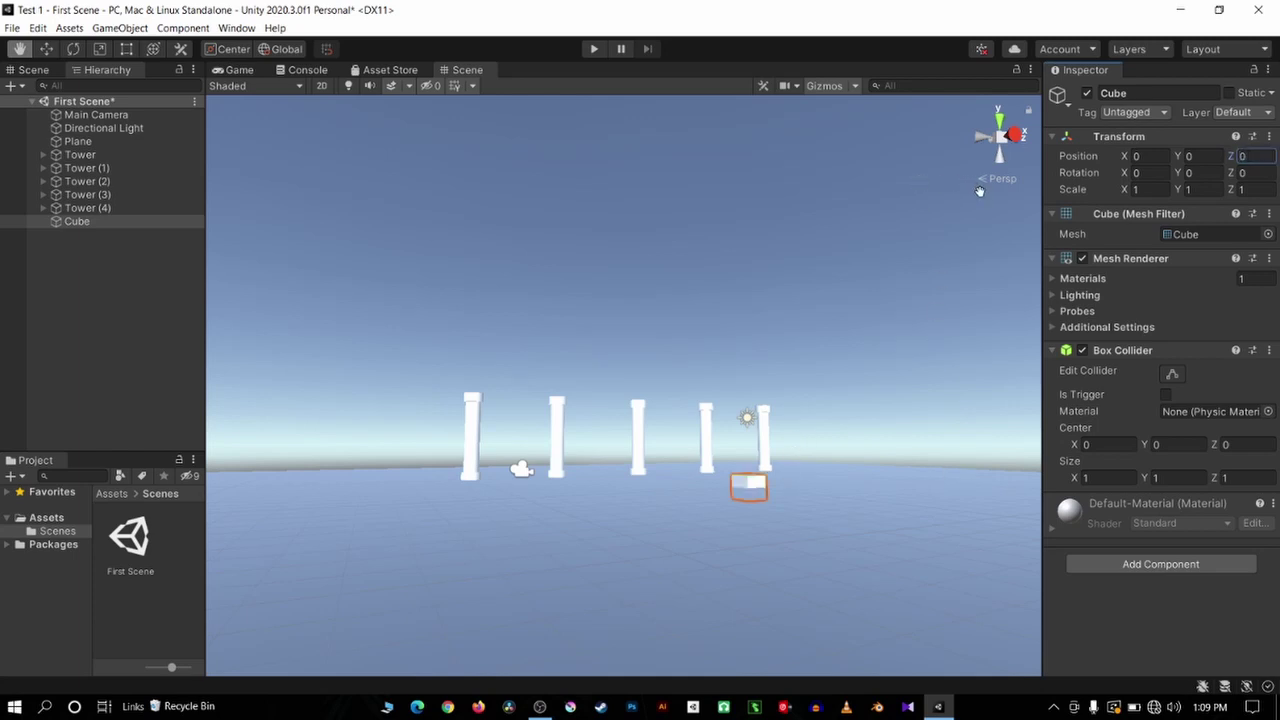
left_click(988, 180)
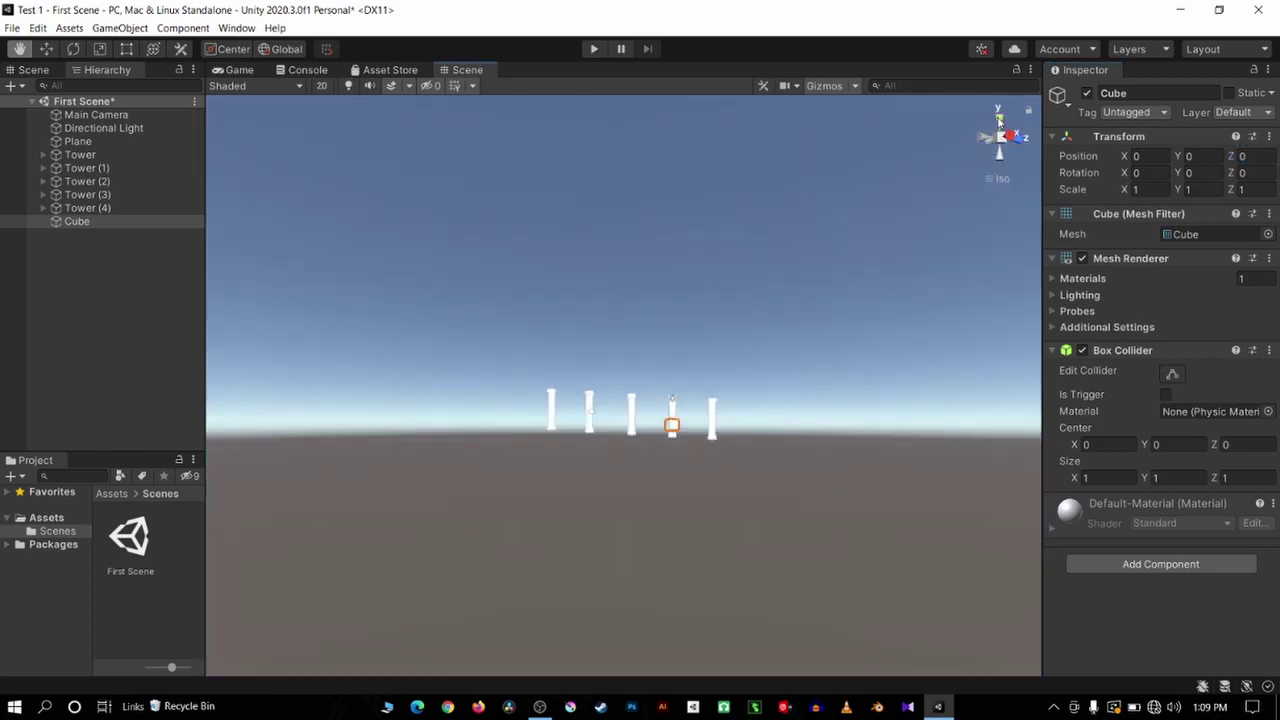
left_click(995, 180)
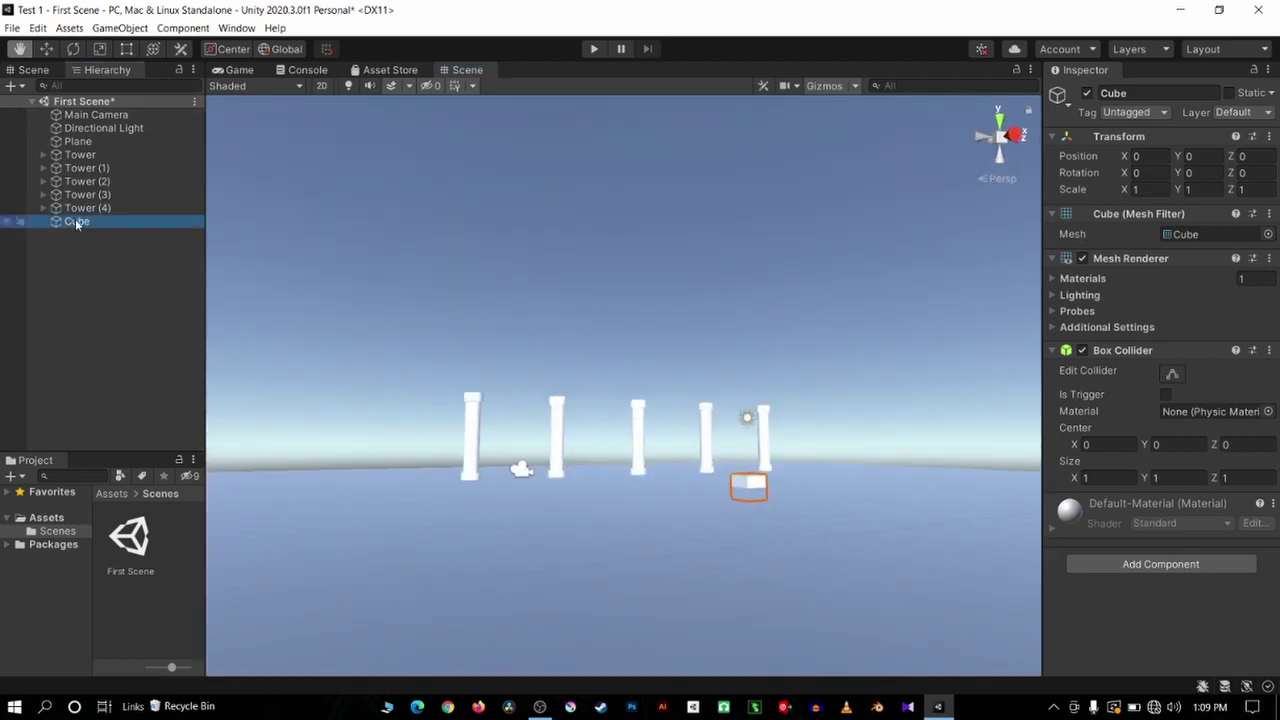
left_click(75, 219)
left_click(998, 130)
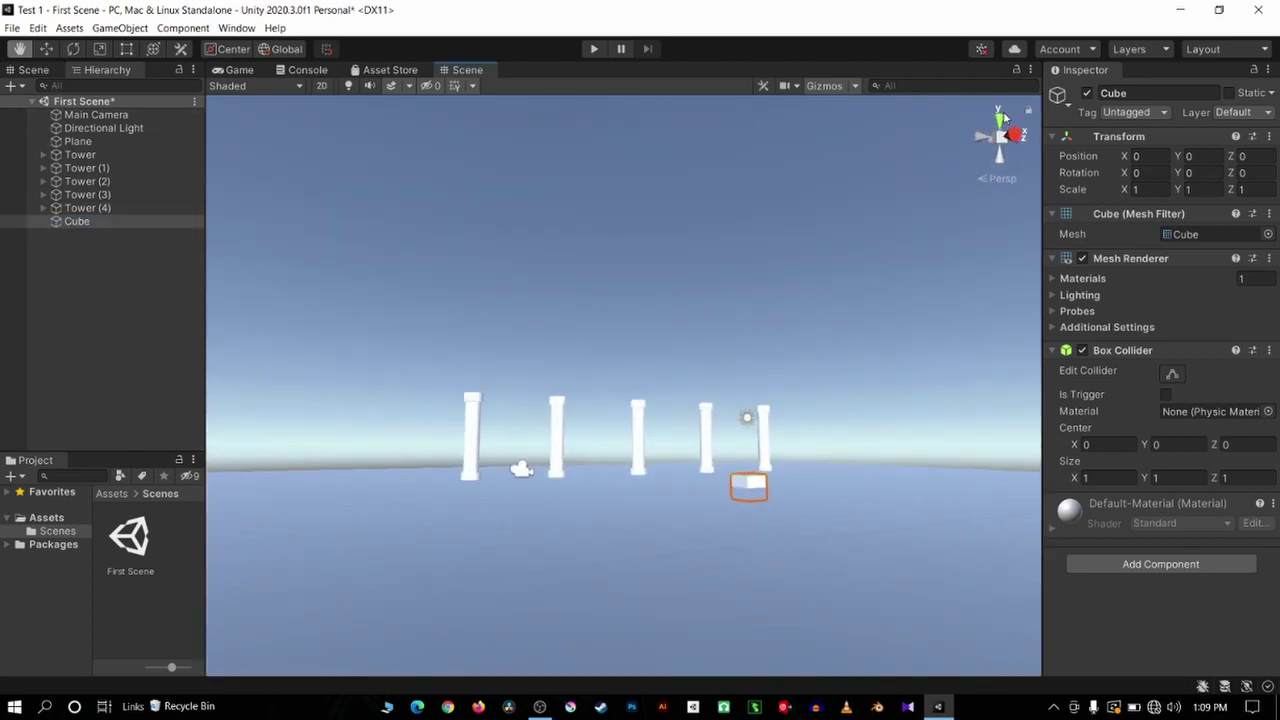
left_click(139, 255)
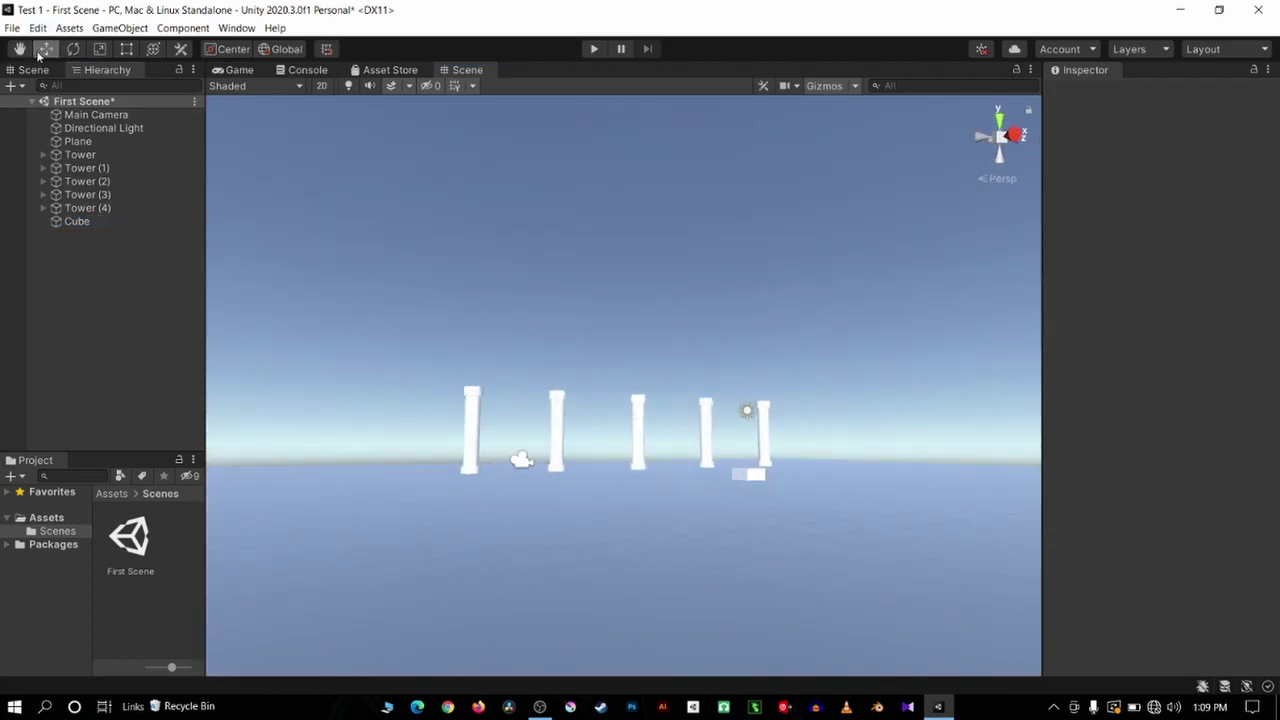
Switch to an orthographic top view and pan to centre the plane with the Cube selected
left_click(998, 119)
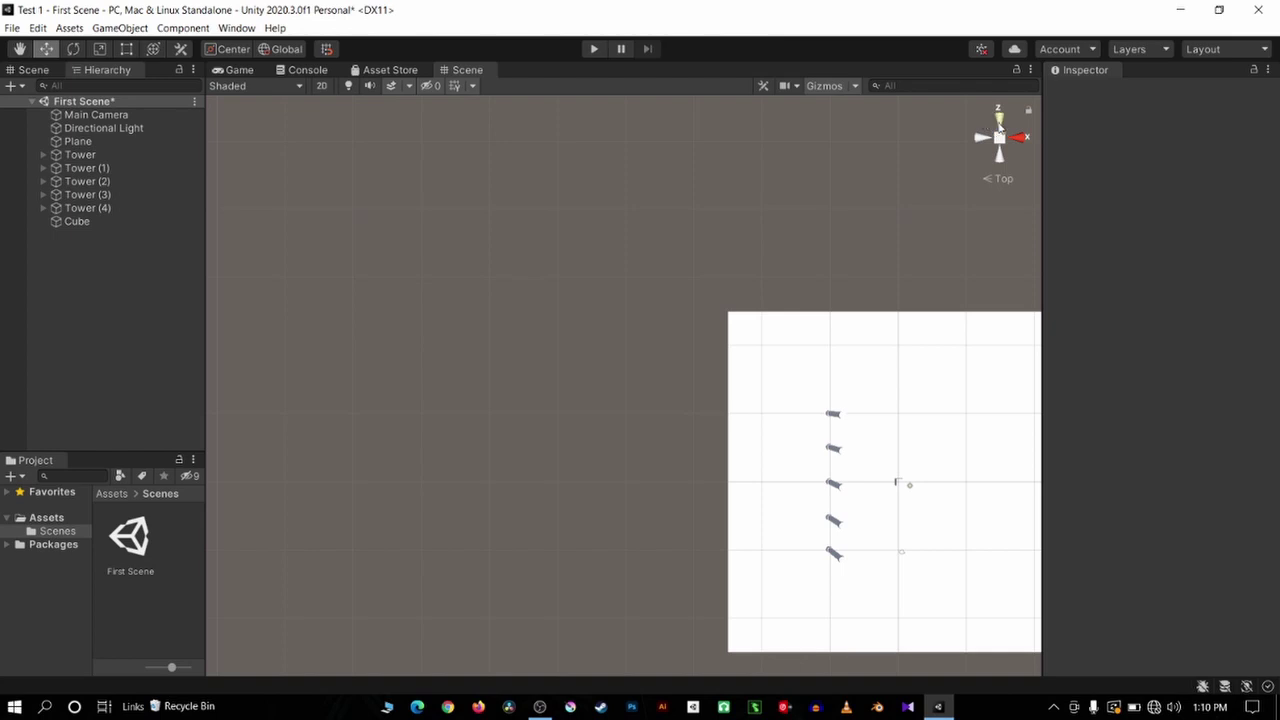
left_click(992, 179)
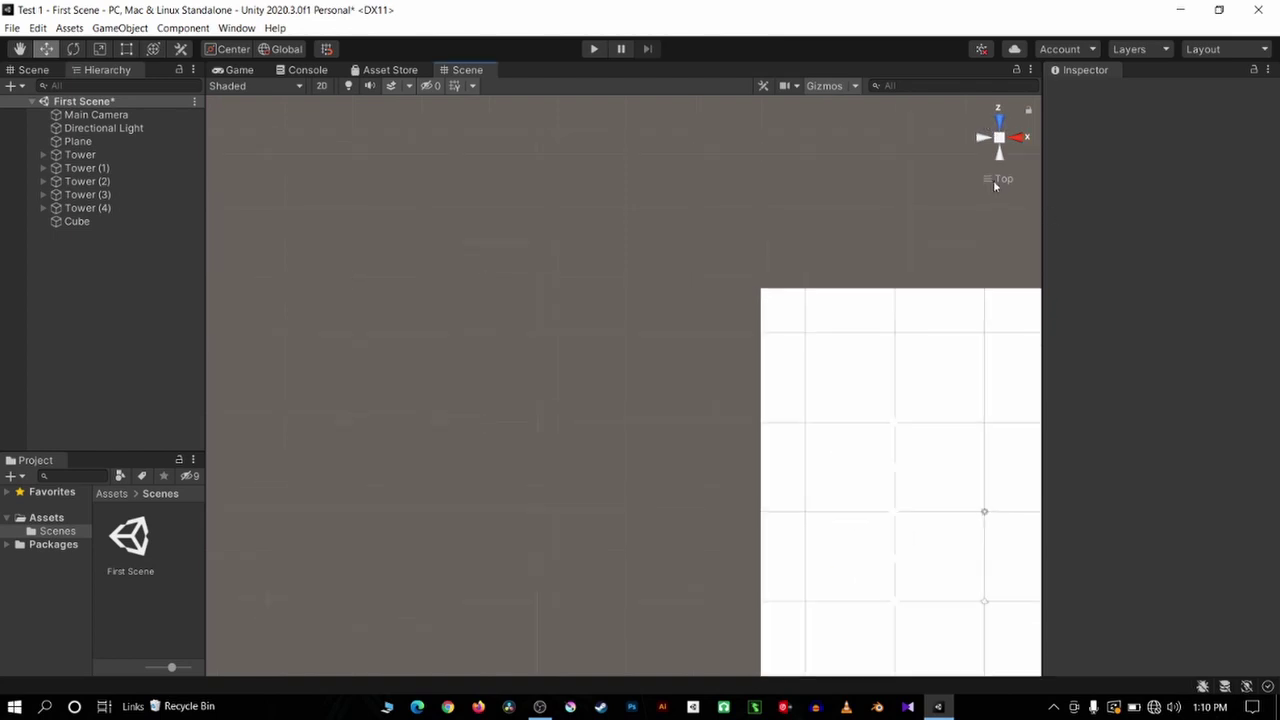
left_click(98, 224)
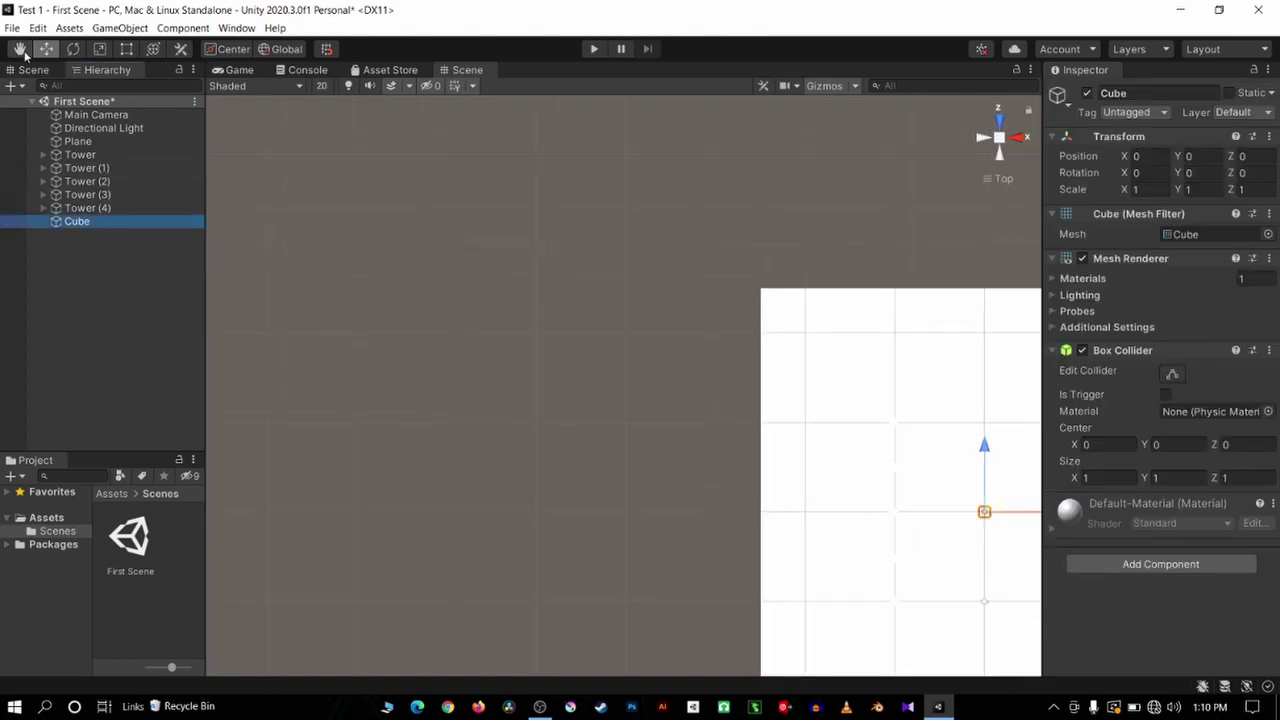
left_click(19, 49)
mouse_move(680, 357)
left_mouse_down()
mouse_move(449, 303)
mouse_move(329, 197)
left_mouse_up()
scroll(380, 277, "up", 3)
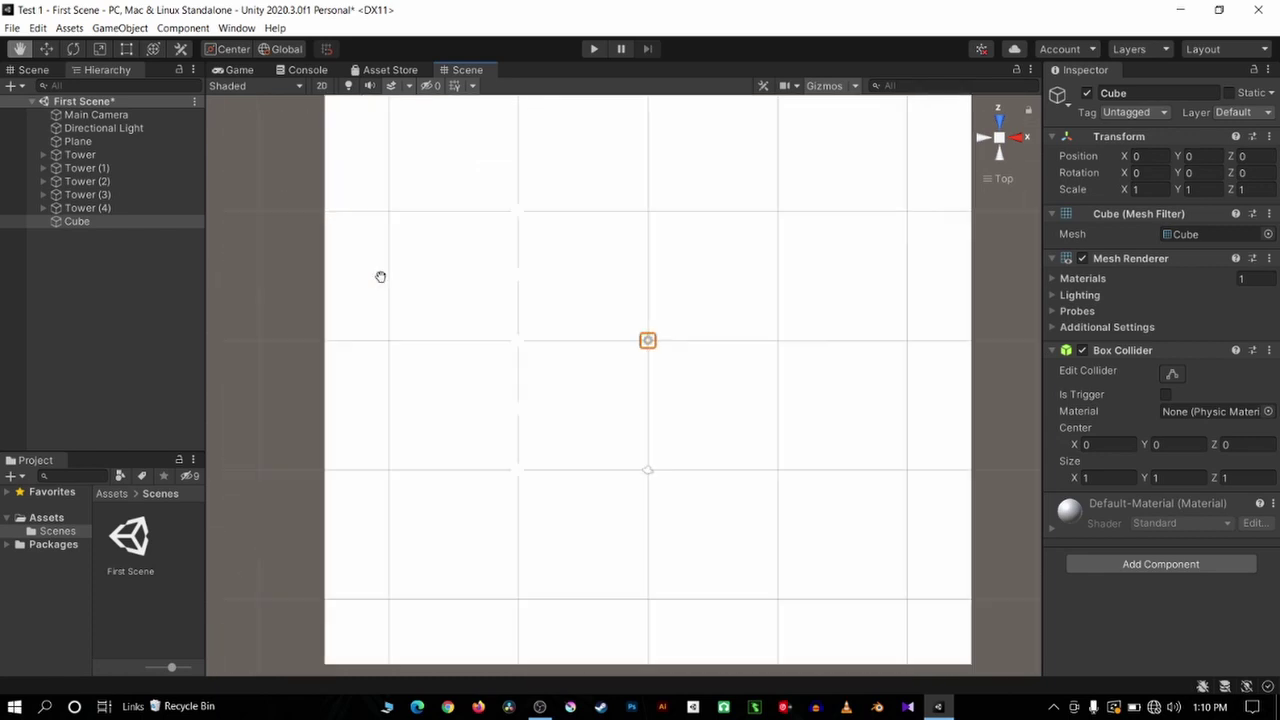
left_click(46, 50)
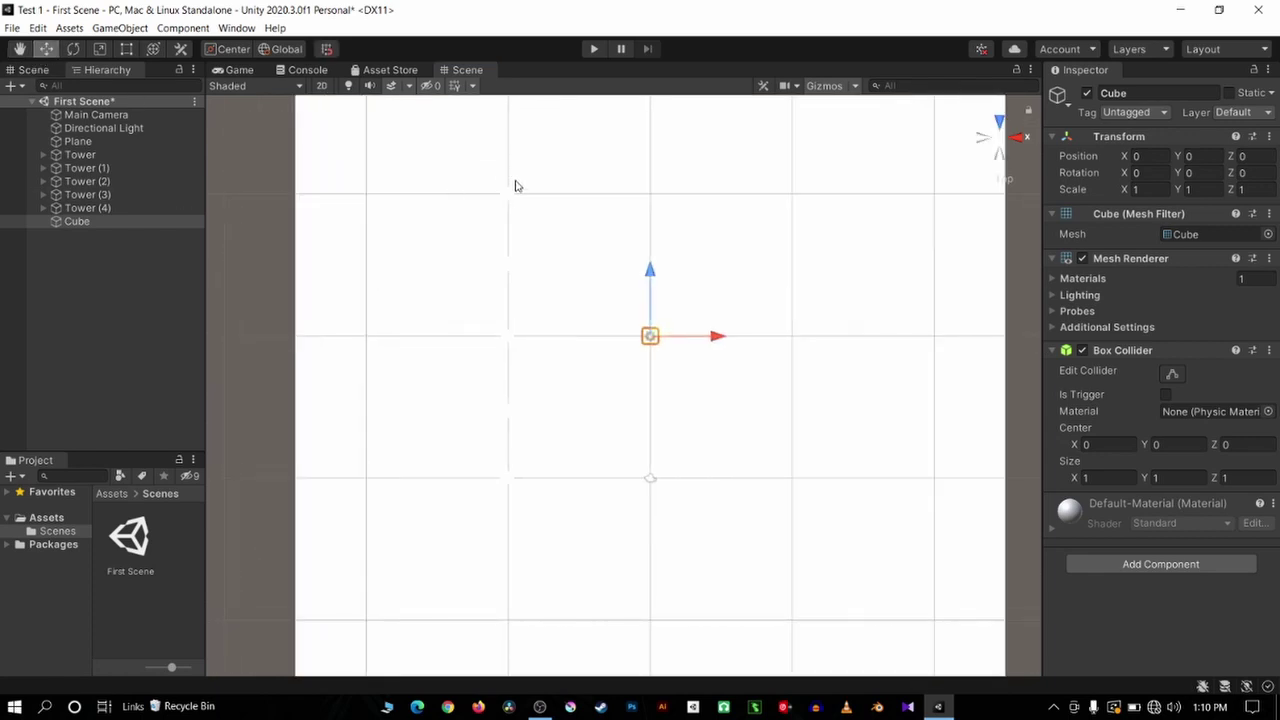
Drag the Cube left along X to -13.77, beneath the row of columns
scroll(500, 308, "up", 3)
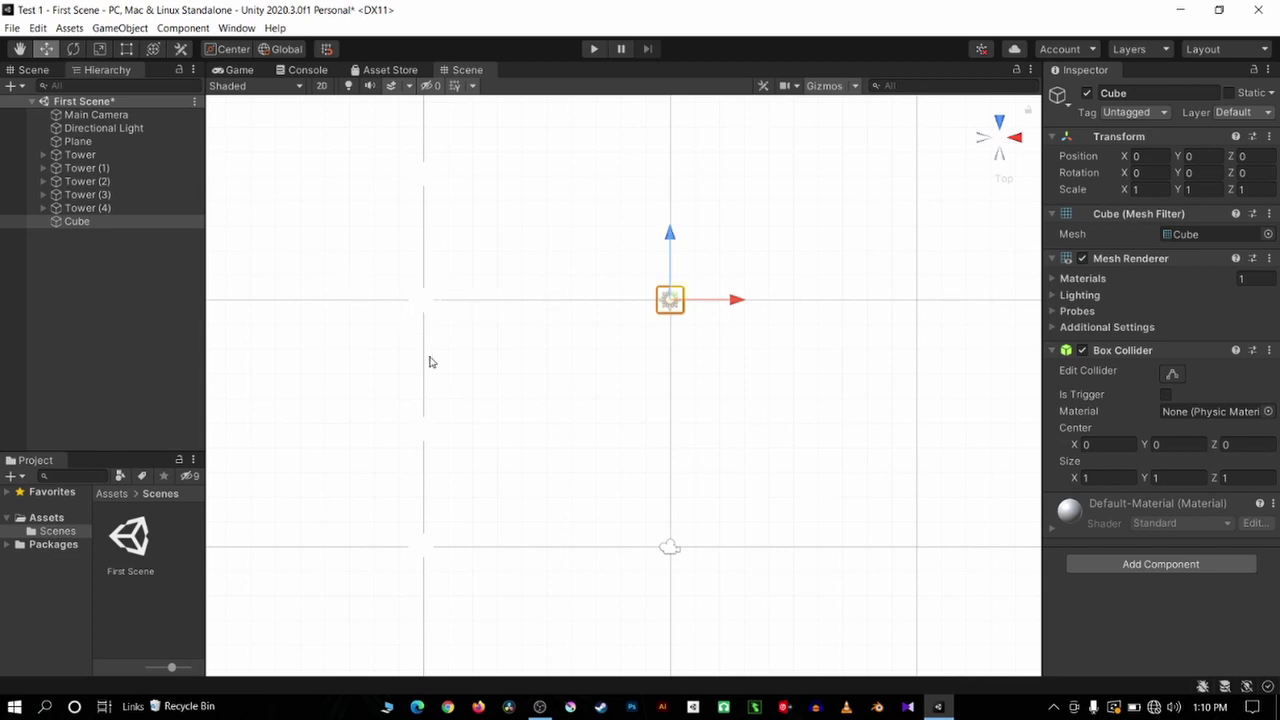
scroll(464, 244, "down", 2)
left_click(700, 317)
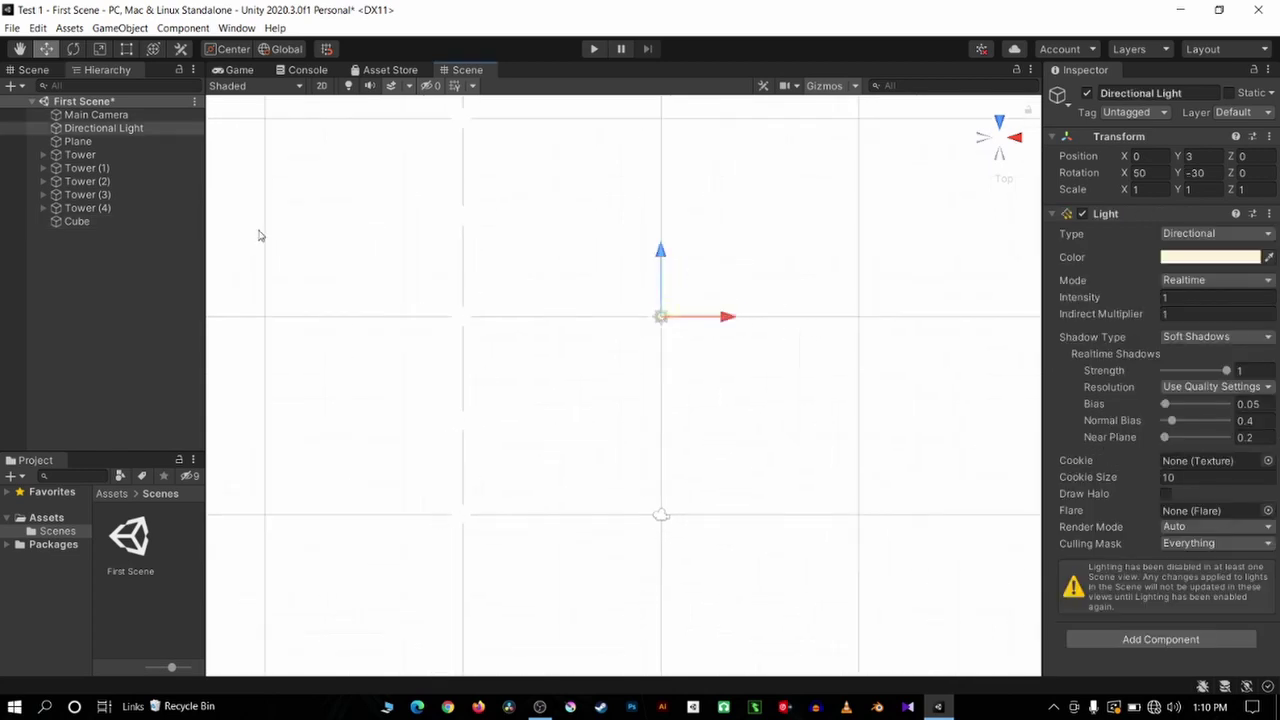
left_click(97, 233)
left_click(100, 221)
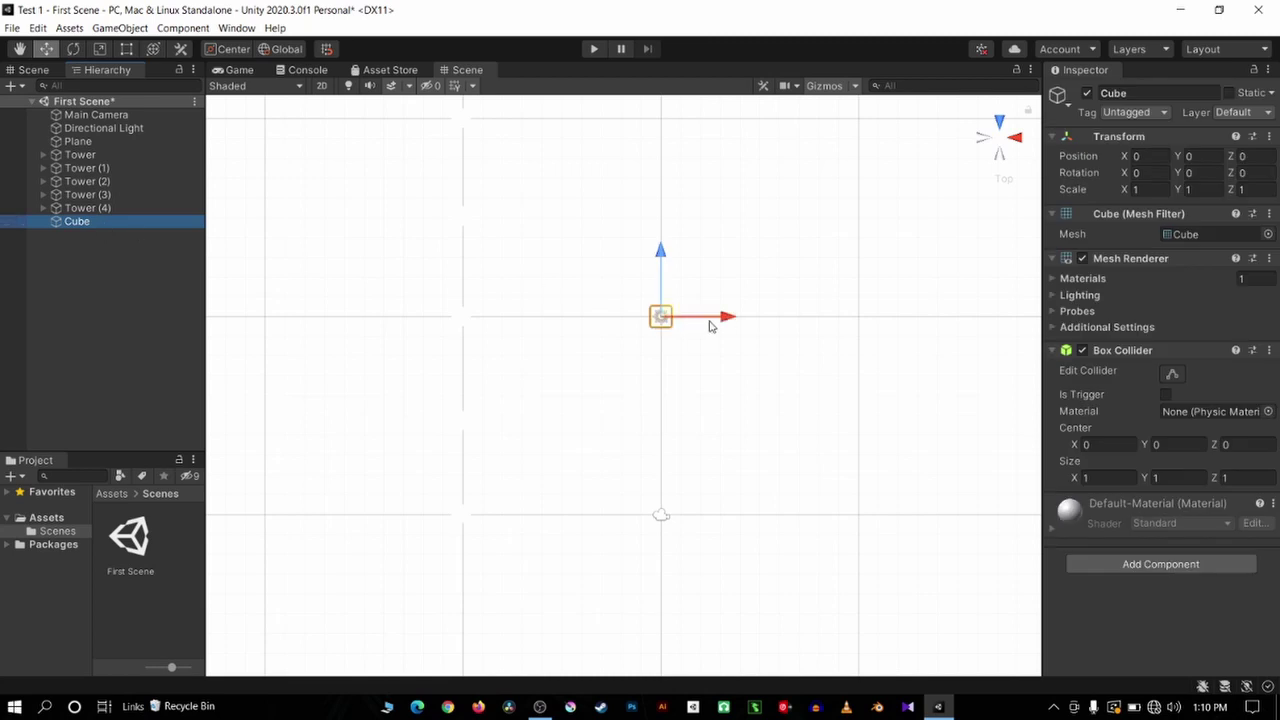
left_click_drag(725, 330, 463, 331)
scroll(477, 329, "down", 1)
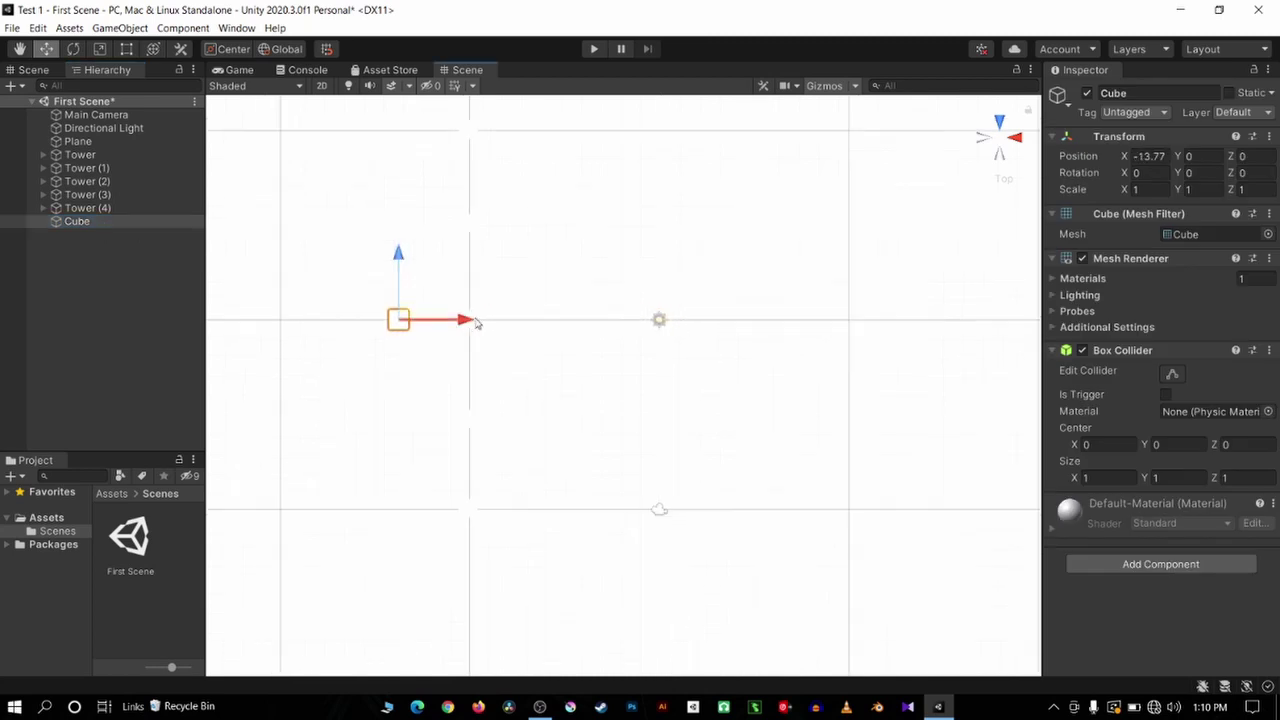
Scale the Cube to 10.646, 1, 23.438 so it forms a broad slab
left_click(153, 49)
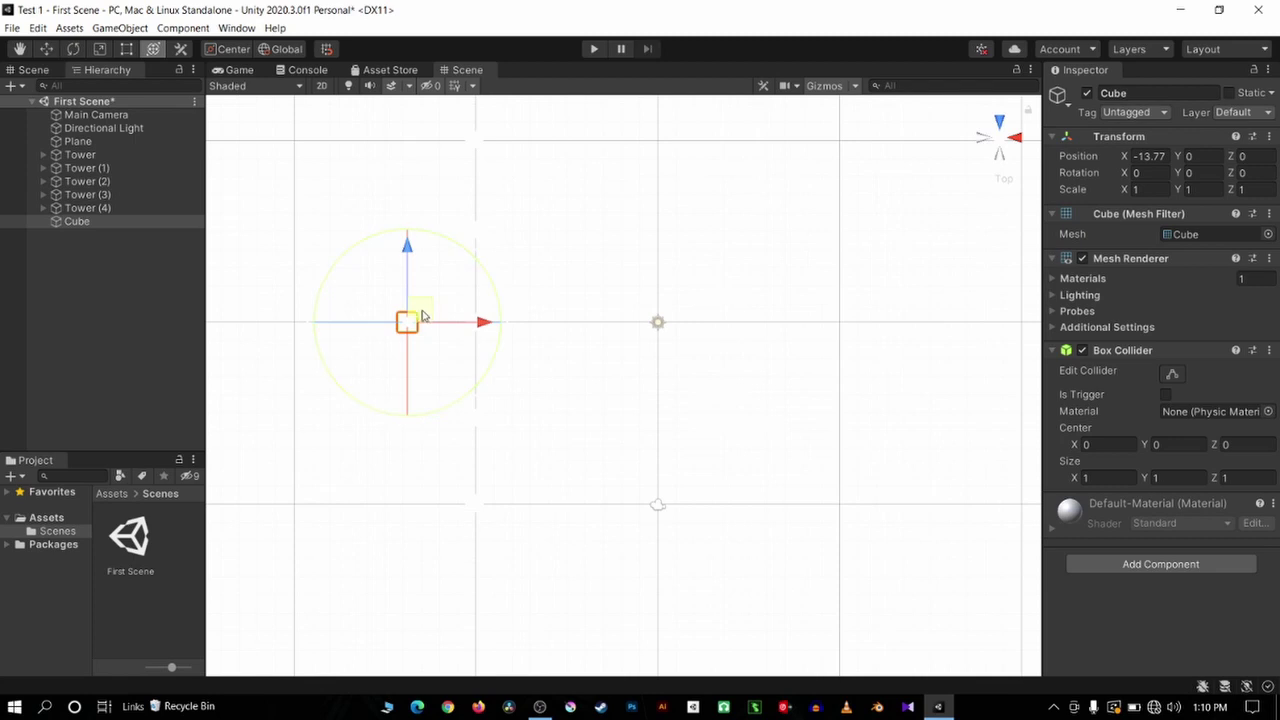
left_click(100, 49)
scroll(443, 317, "up", 1)
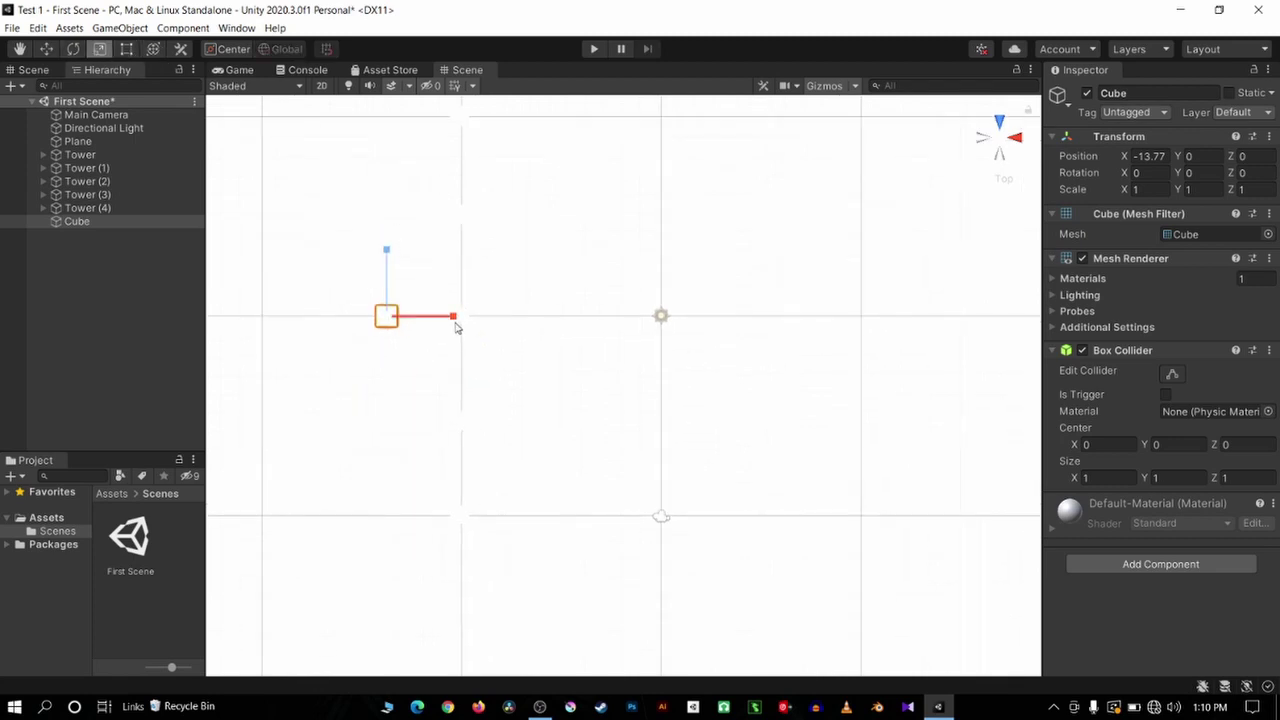
left_click_drag(455, 327, 529, 321)
scroll(490, 298, "down", 3)
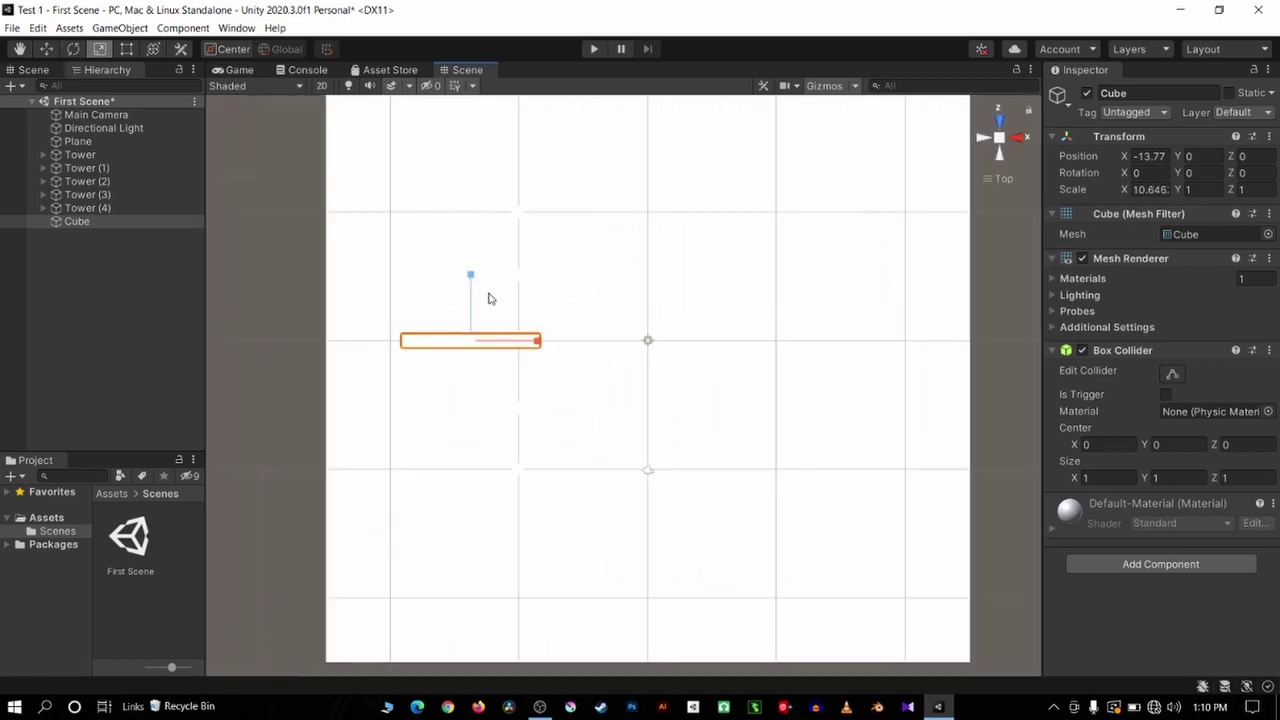
scroll(500, 250, "down", 1)
left_click_drag(494, 283, 481, 68)
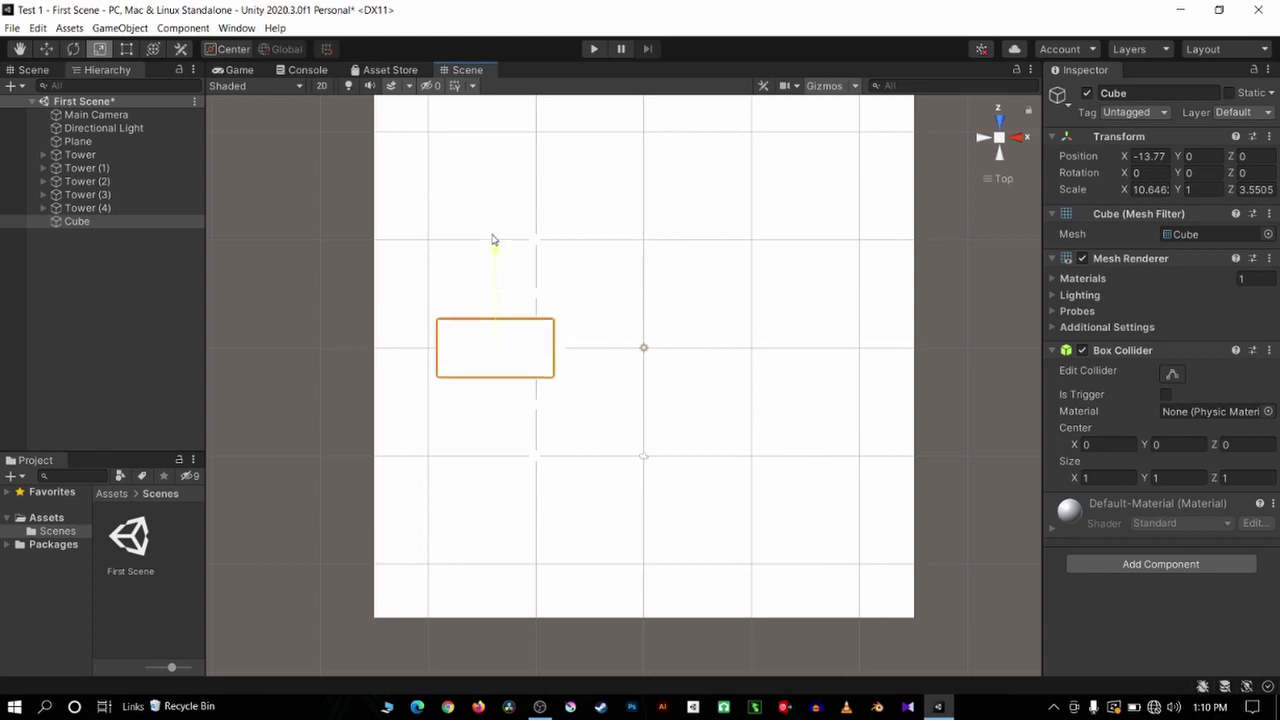
left_click_drag(504, 283, 495, 260)
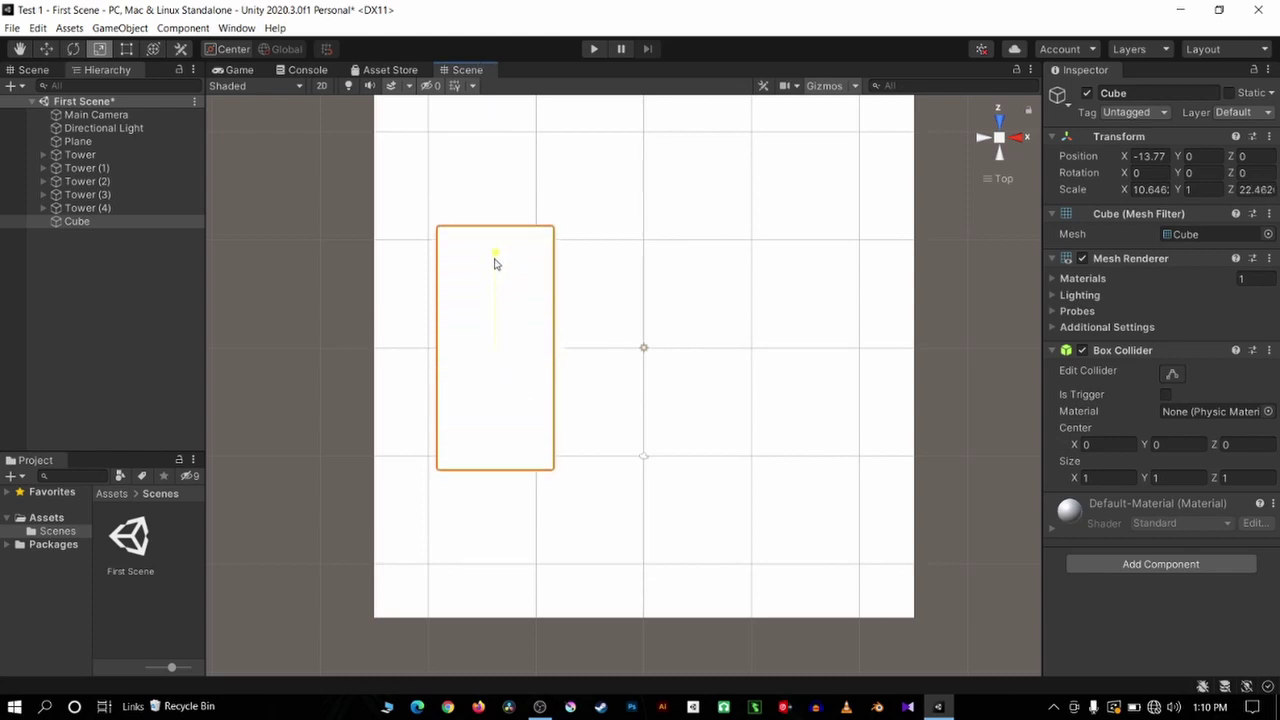
left_click(46, 49)
mouse_move(576, 282)
left_mouse_down("alt")
mouse_move(446, 191)
mouse_move(533, 257)
left_mouse_up("alt")
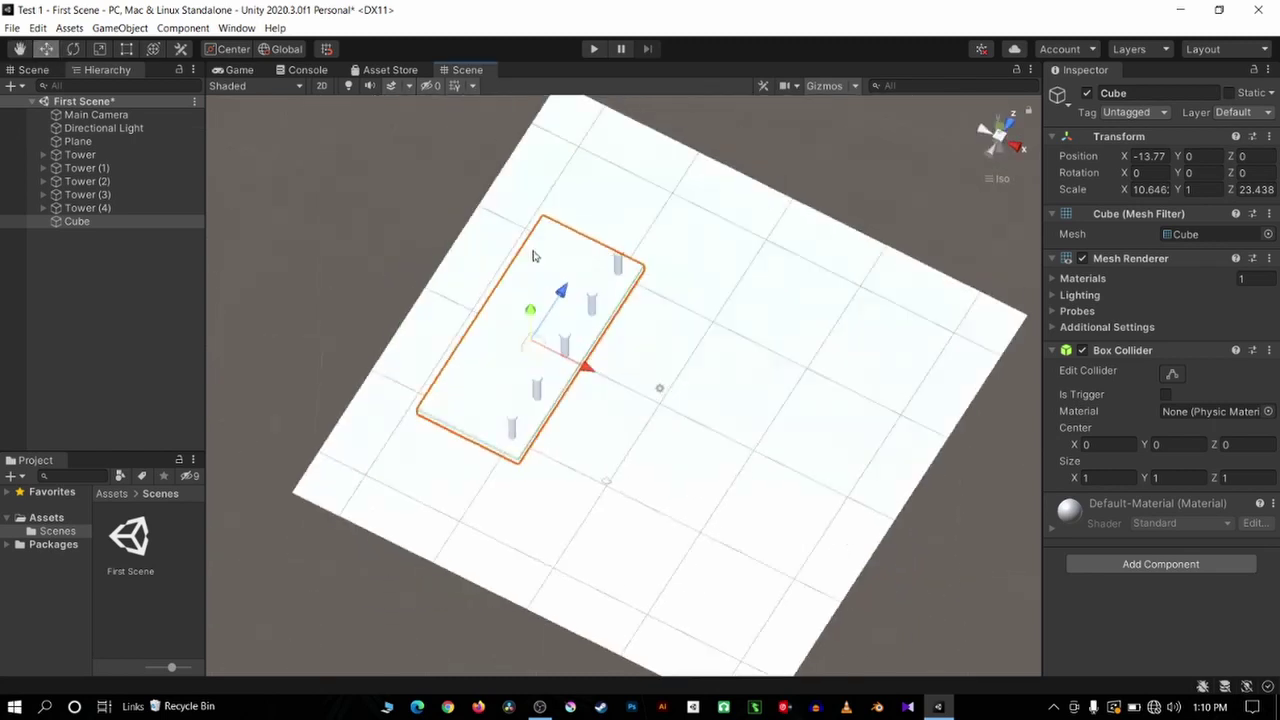
Orbit to a perspective side view and lower the slab to Y -0.32
left_click(998, 179)
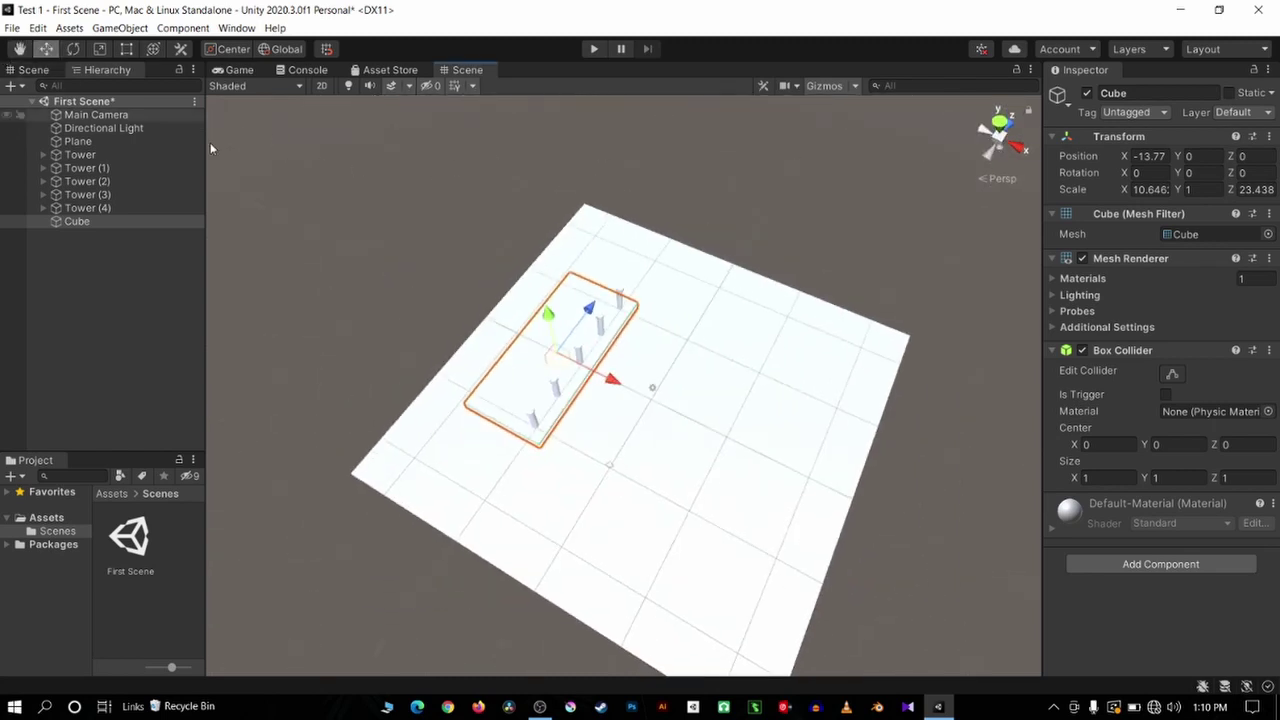
left_click(20, 49)
mouse_move(528, 386)
left_mouse_down("alt")
mouse_move(843, 517)
mouse_move(600, 211)
left_mouse_up("alt")
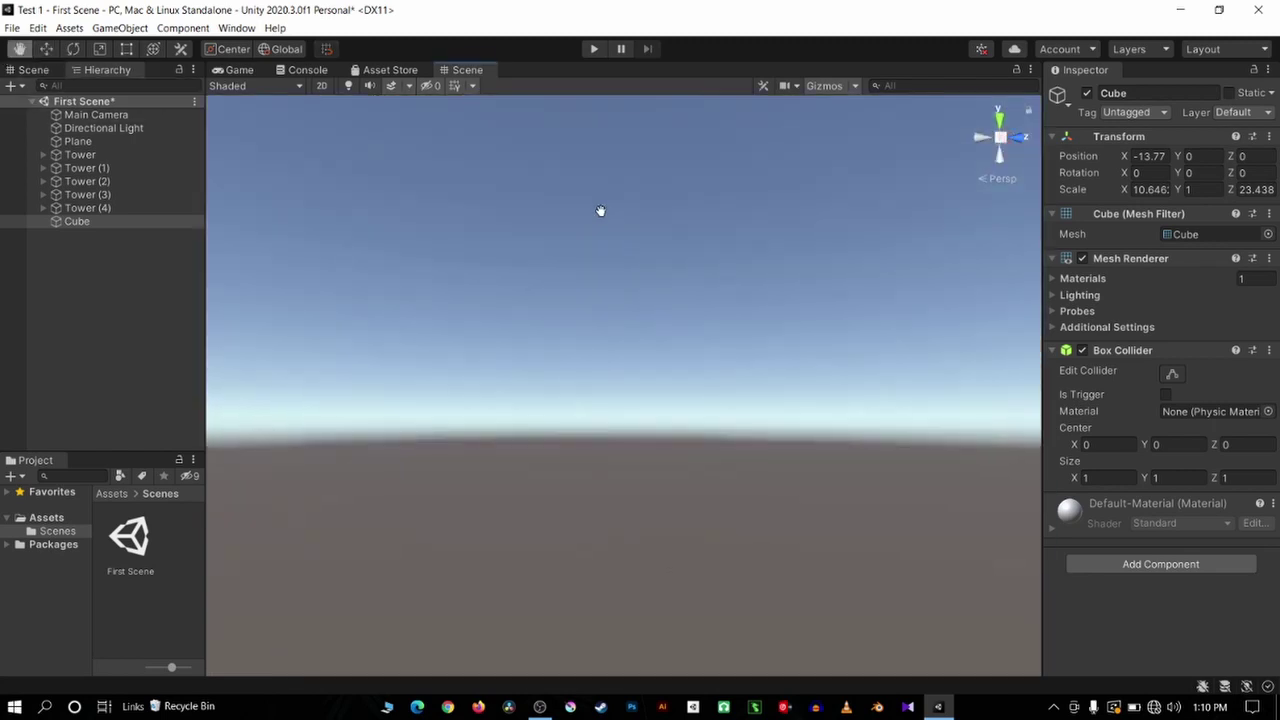
left_click_drag(688, 483, 589, 349)
scroll(611, 377, "up", 3)
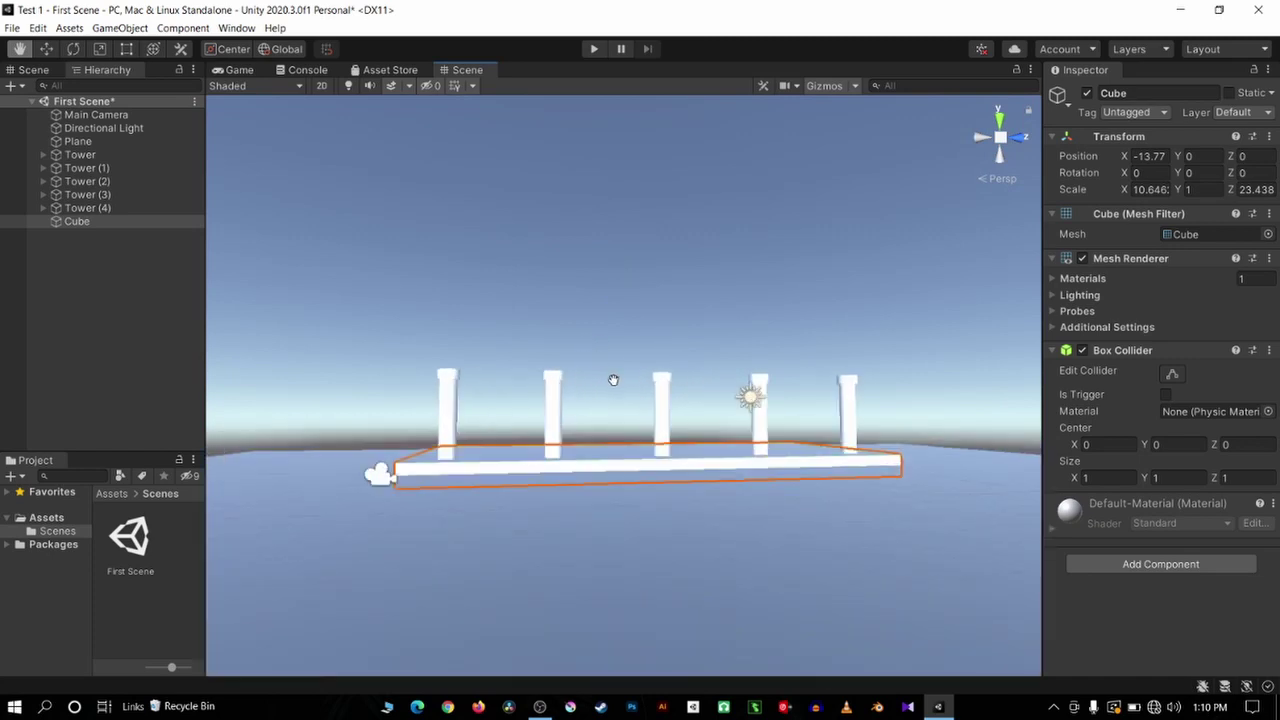
mouse_move(609, 406)
left_mouse_down("alt")
mouse_move(788, 385)
mouse_move(764, 373)
left_mouse_up("alt")
left_click(46, 48)
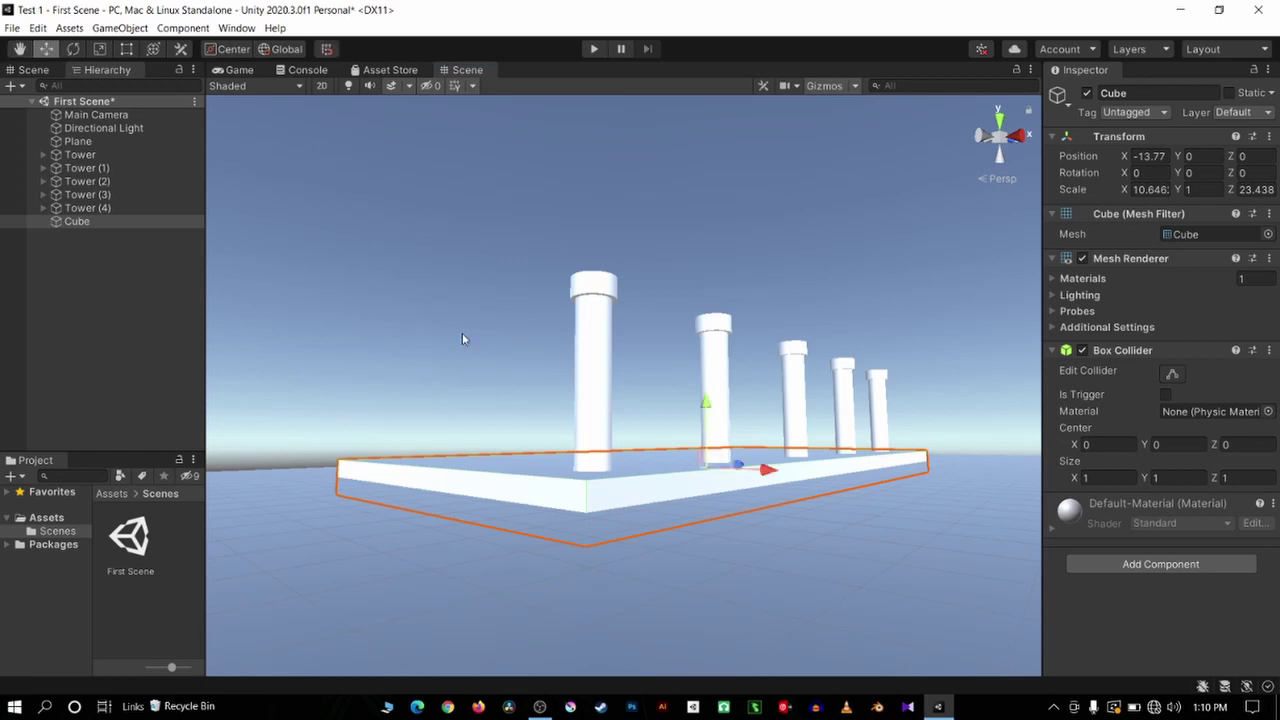
scroll(600, 380, "up", 2)
left_click_drag(721, 422, 716, 427)
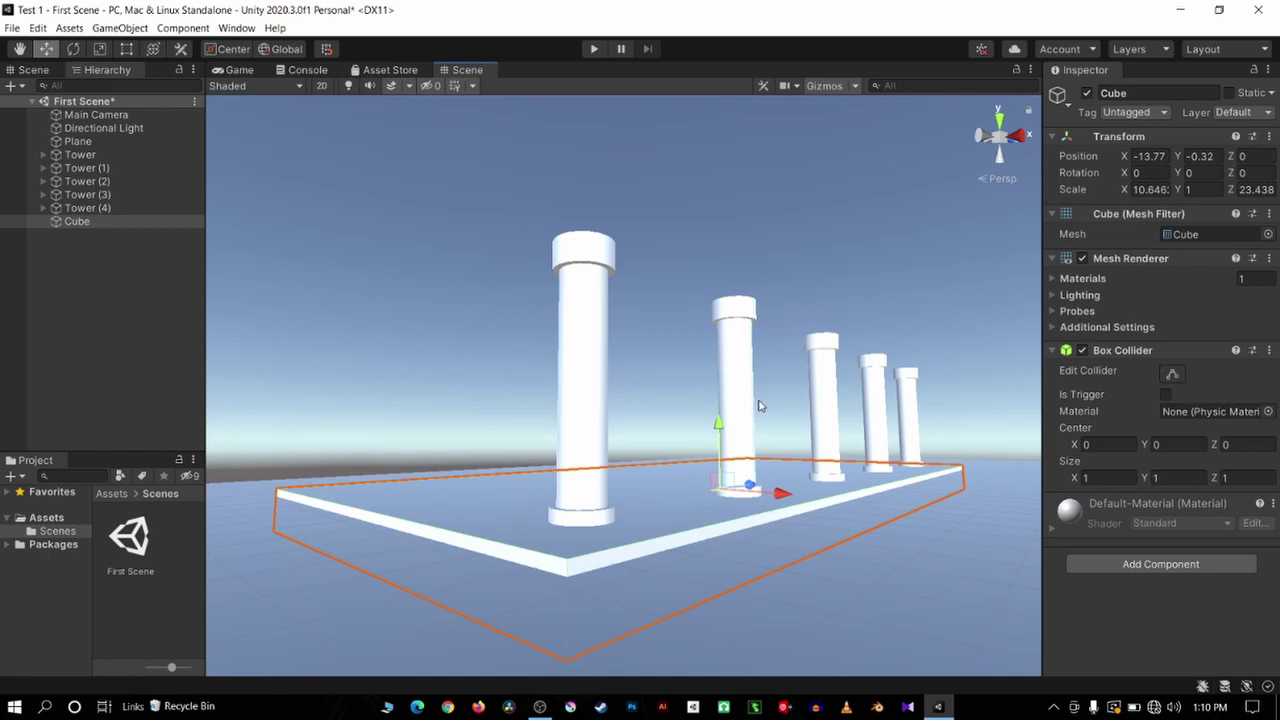
Duplicate the slab, raise copy Cube (1) to Y 4.93 as a roof, then duplicate it as Cube (2)
key("ctrl+d")
mouse_move(717, 428)
left_mouse_down()
mouse_move(718, 266)
mouse_move(723, 276)
left_mouse_up()
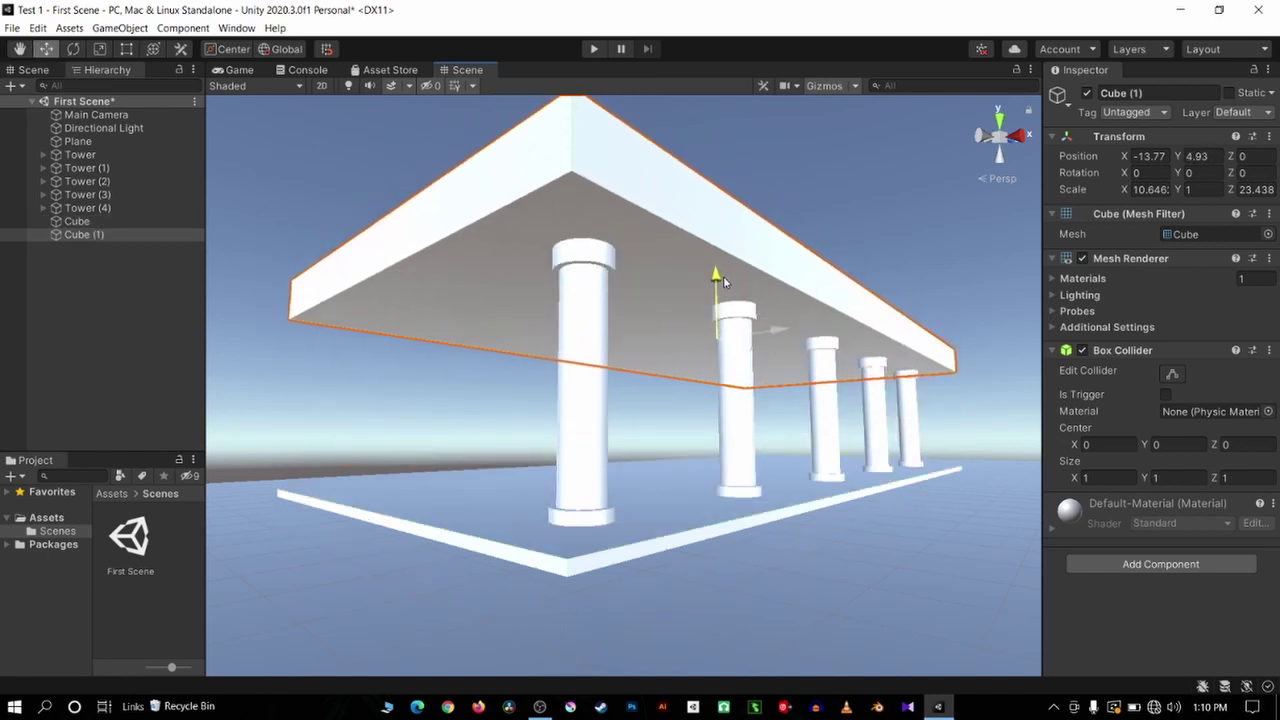
mouse_move(766, 323)
left_mouse_down("alt")
mouse_move(542, 311)
mouse_move(803, 365)
mouse_move(718, 373)
left_mouse_up("alt")
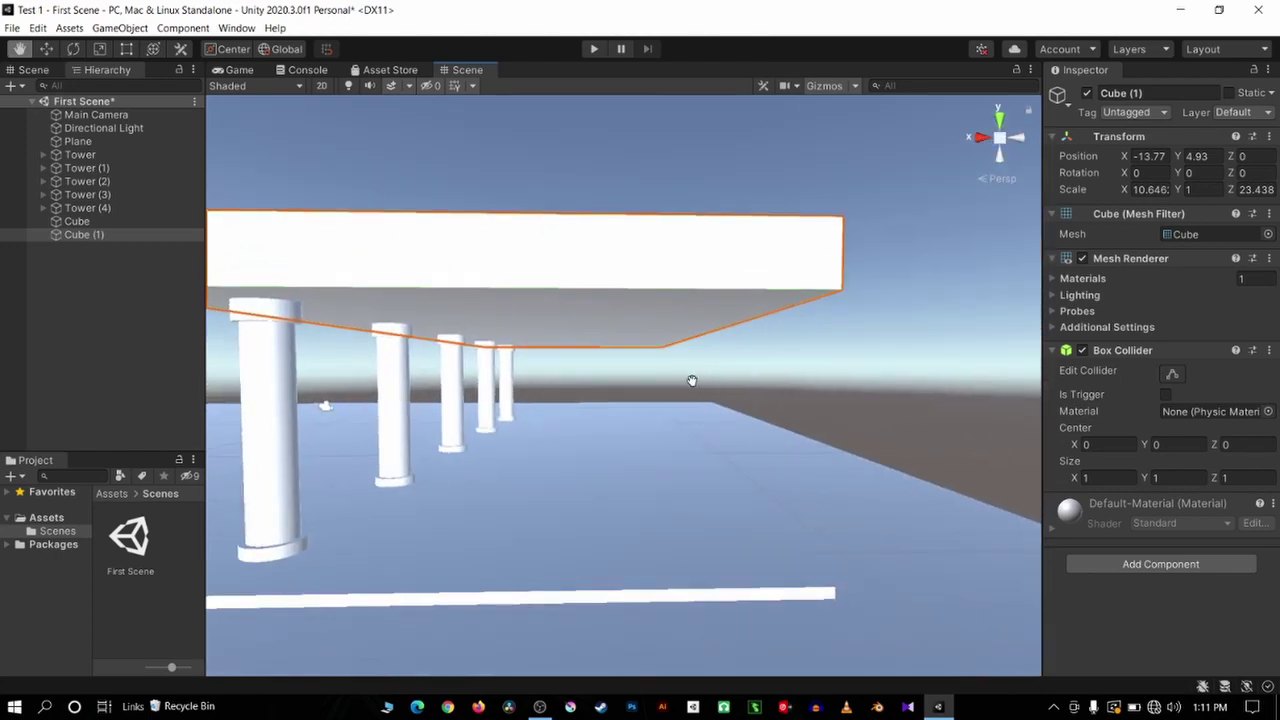
middle_click_drag(691, 380, 480, 386)
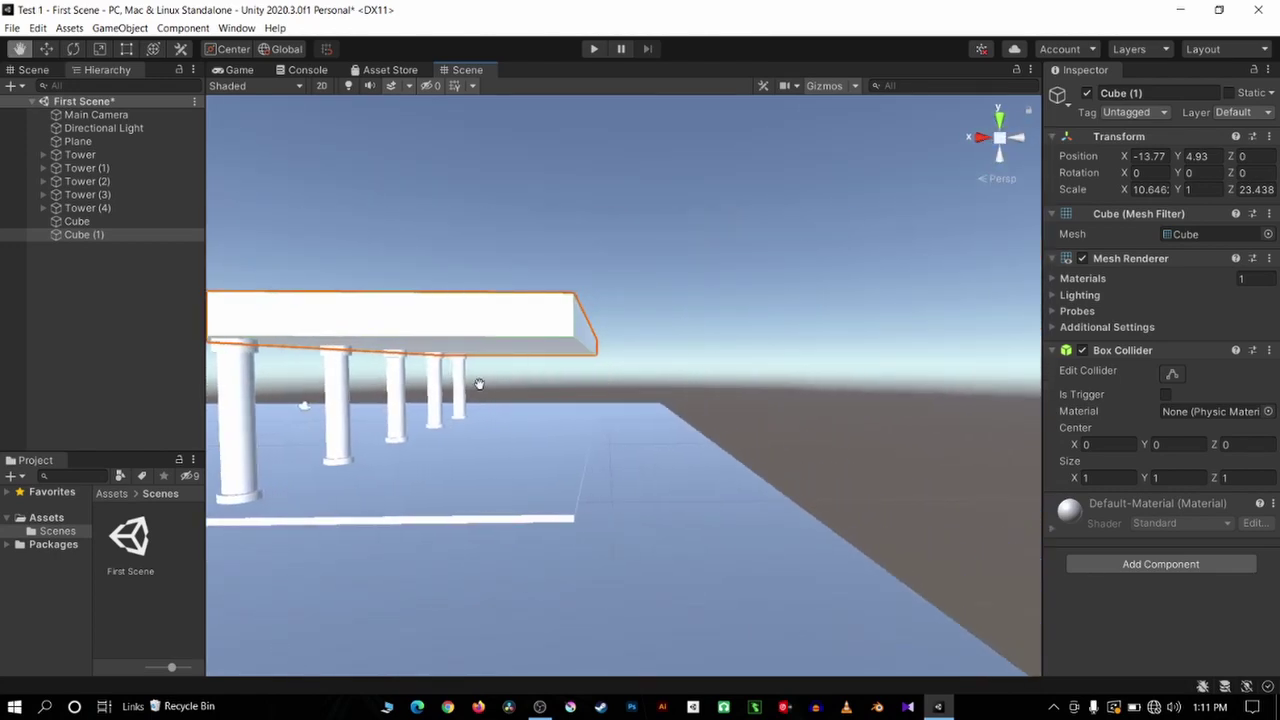
left_click(79, 234)
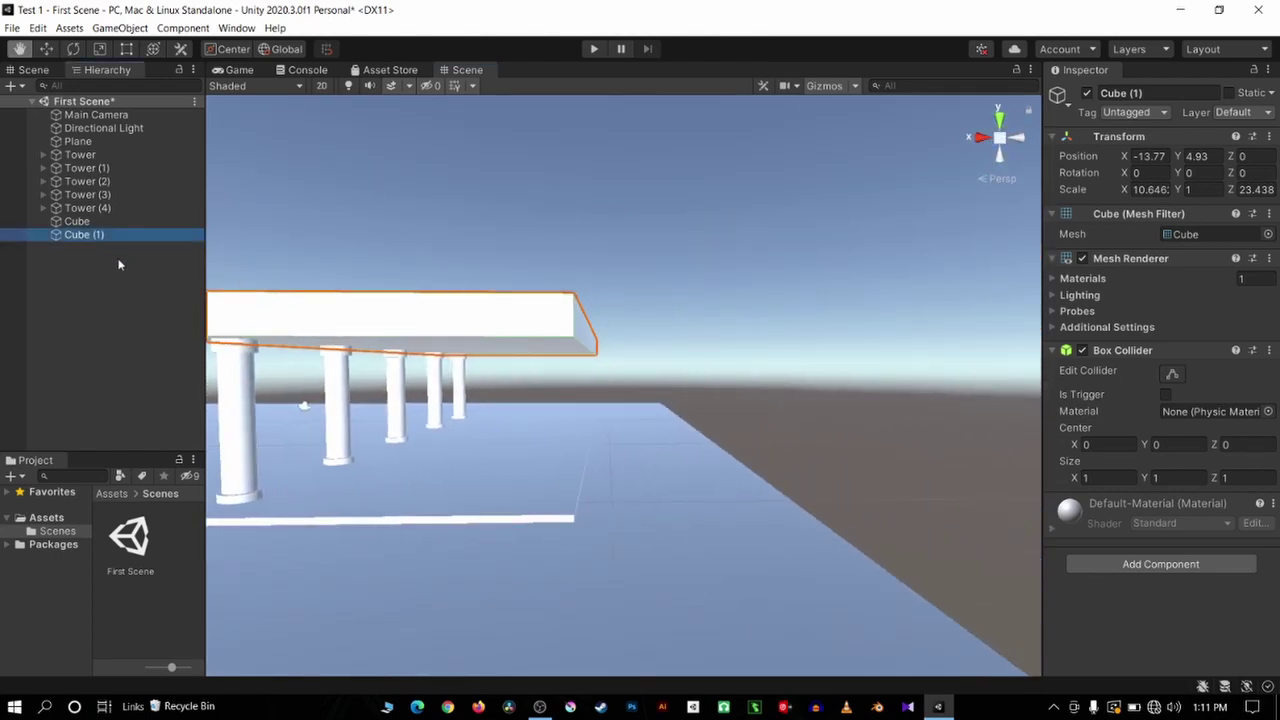
key("ctrl+d")
Move the slab copy Cube (2) sideways and lower it to Y 2.48
left_click(47, 49)
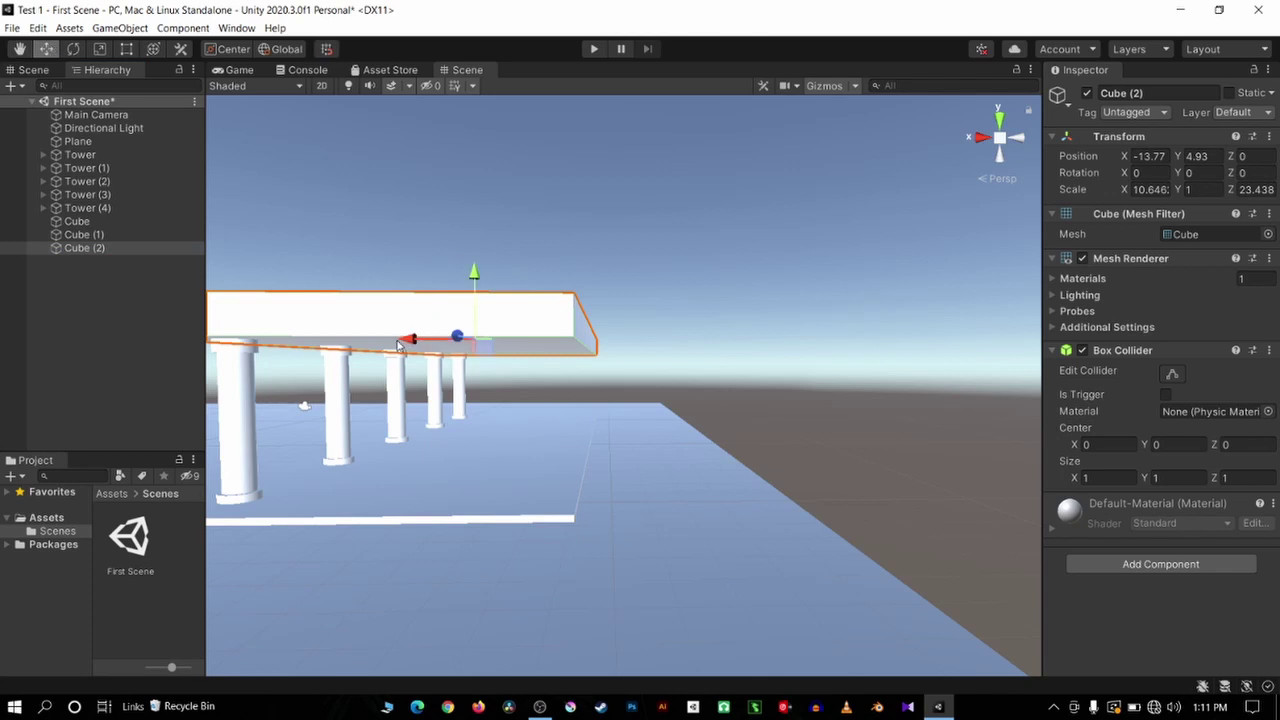
scroll(398, 345, "down", 2)
left_click_drag(445, 347, 610, 352)
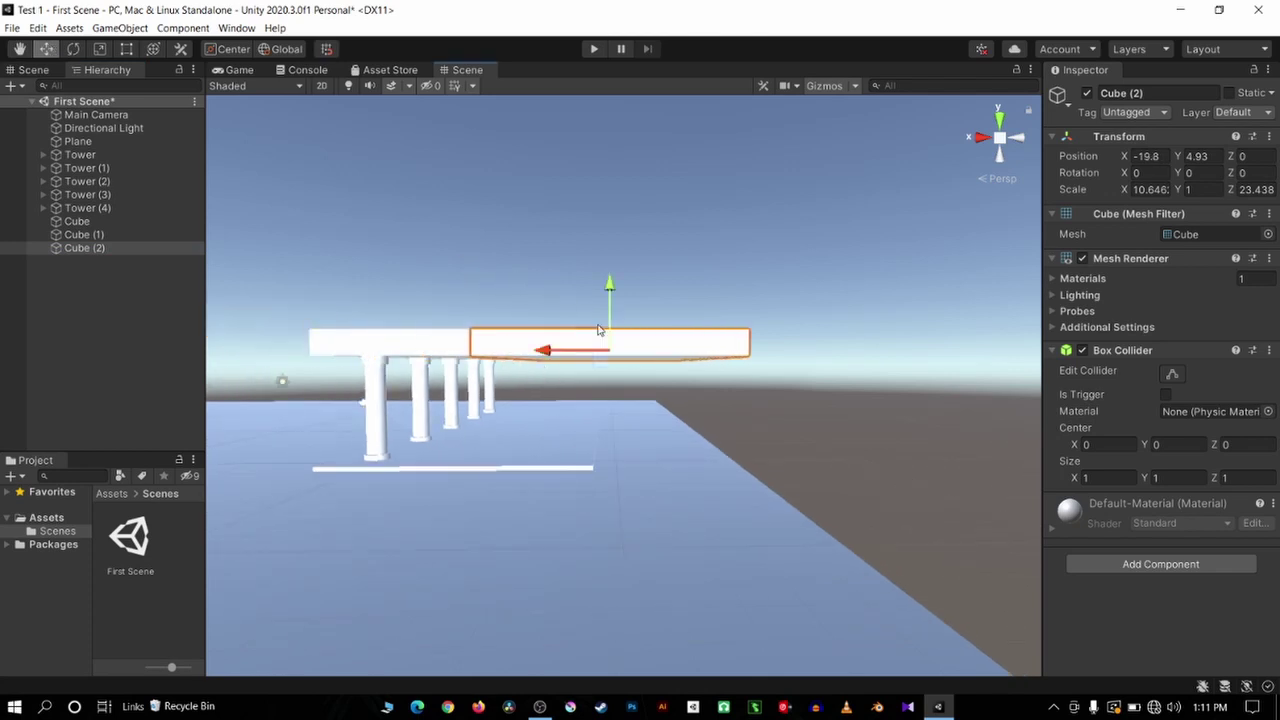
left_click_drag(609, 286, 626, 324)
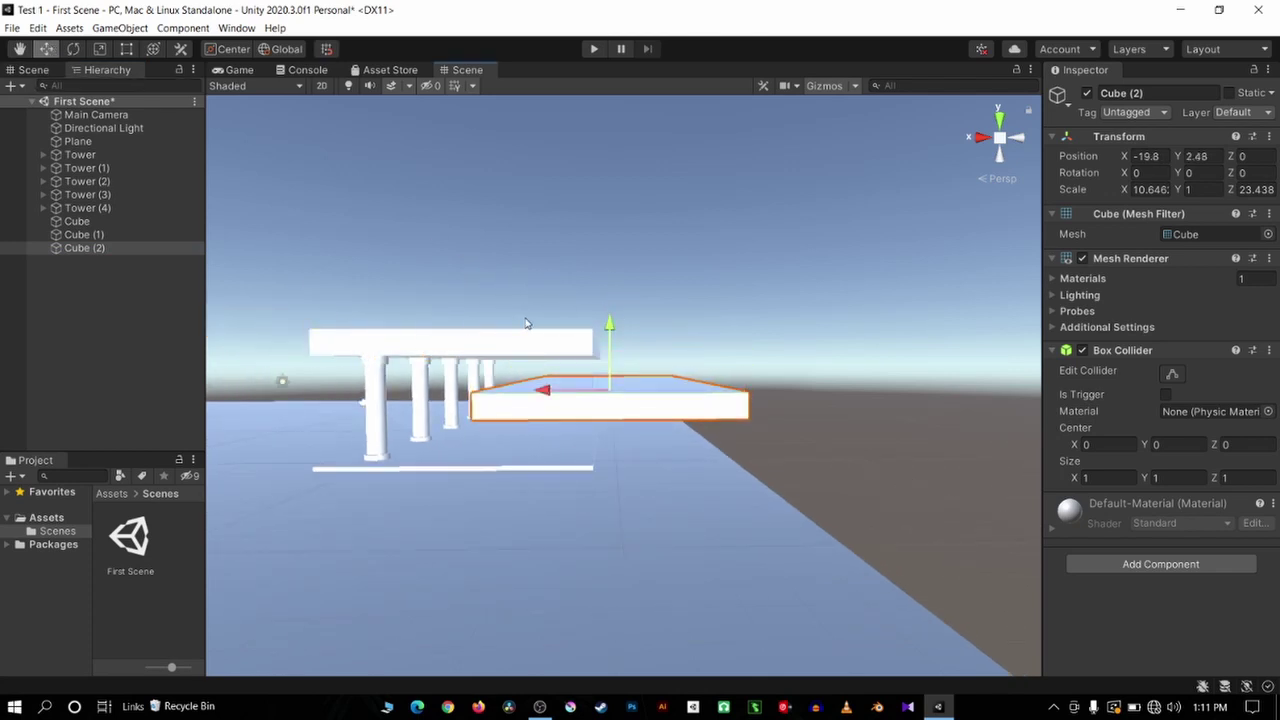
Switch to an orthographic front view near the pillar and nudge Cube (2) slightly along X
left_click(982, 138)
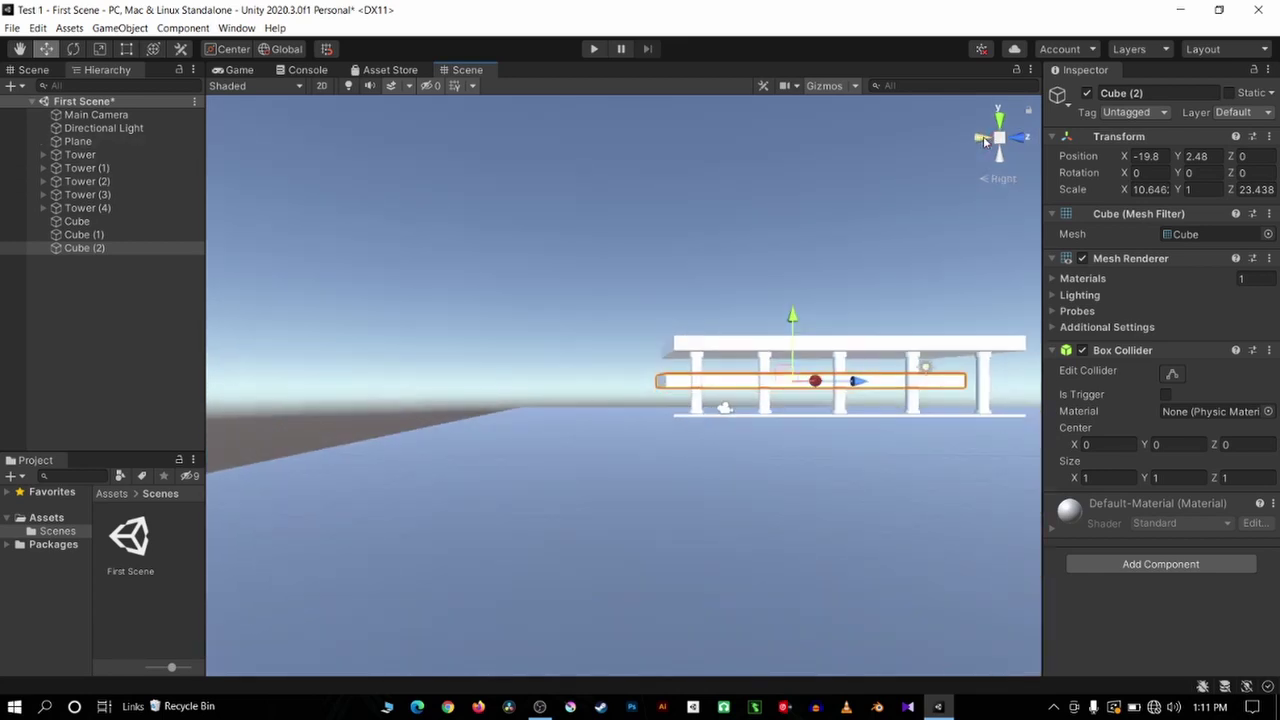
left_click(1017, 142)
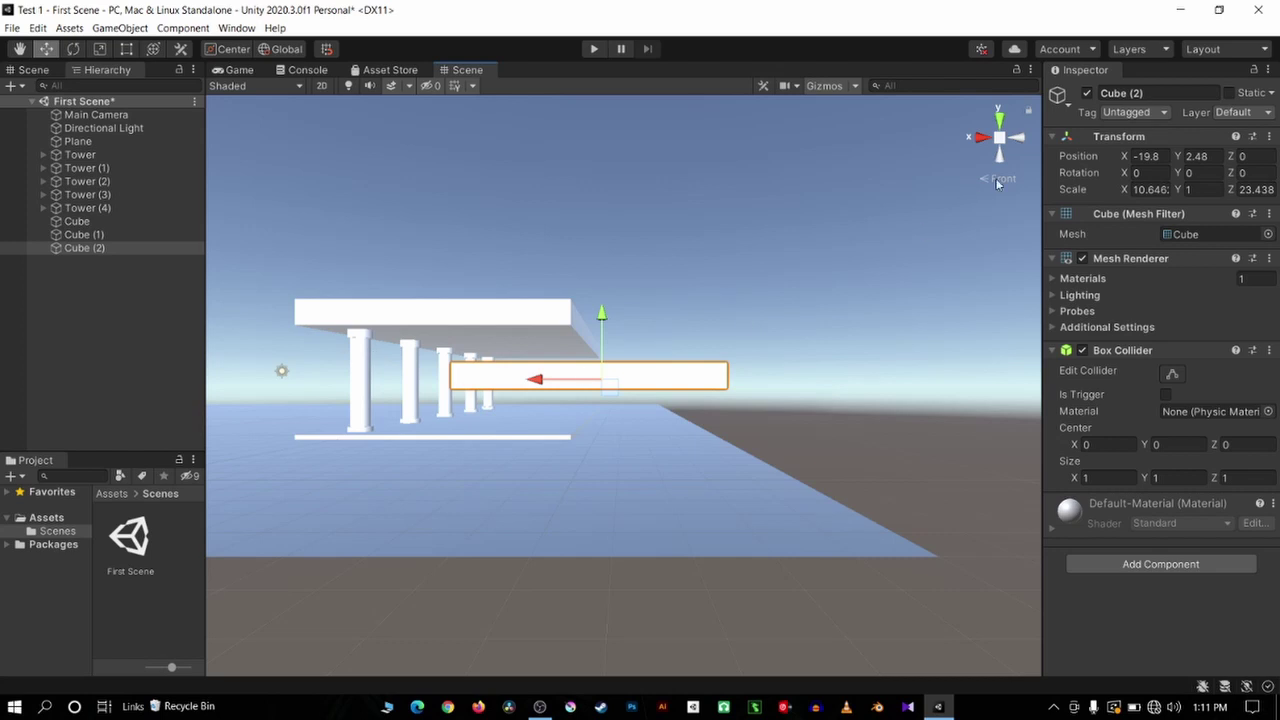
left_click(998, 180)
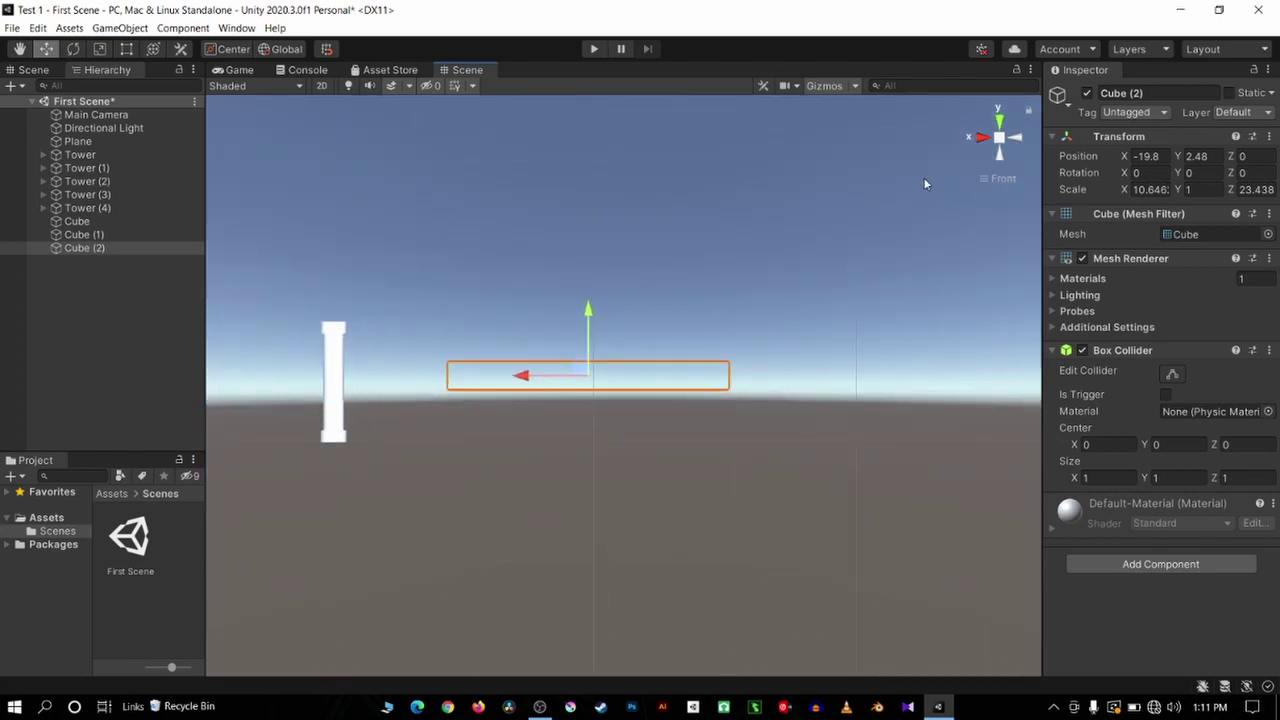
key("q")
left_click_drag(483, 263, 669, 306)
scroll(597, 378, "up", 2)
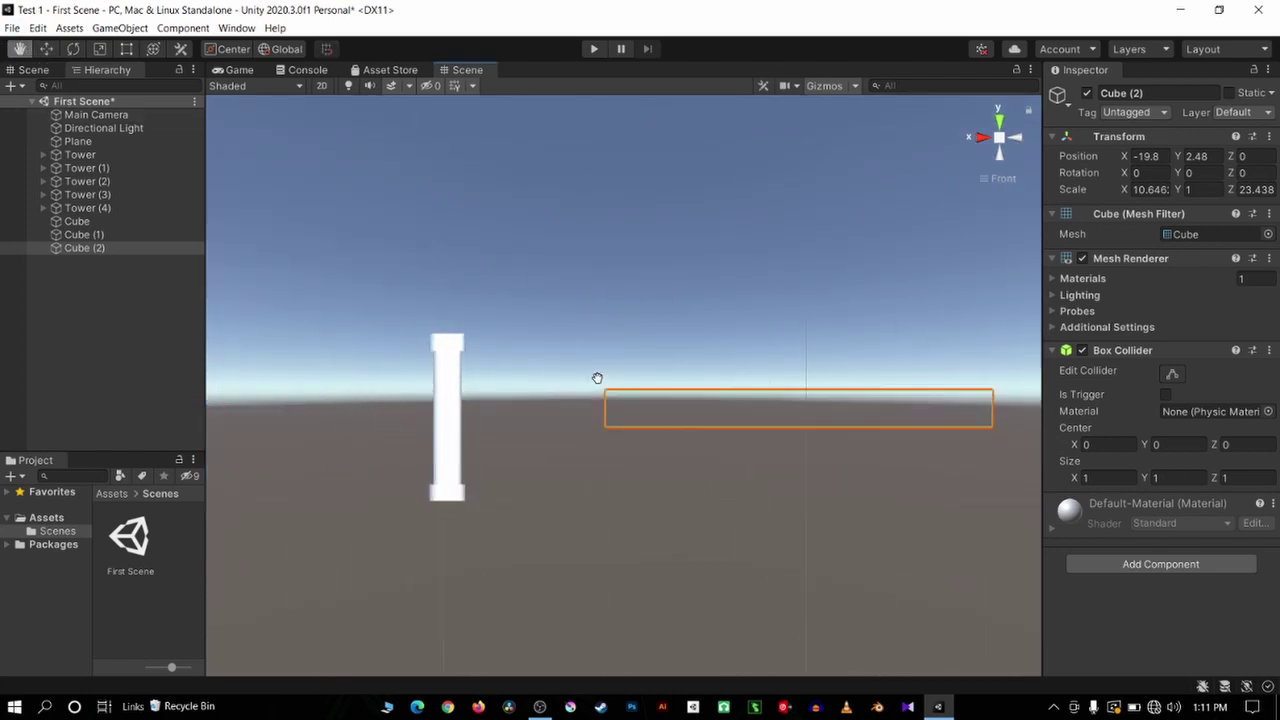
key("w")
left_click_drag(735, 408, 736, 408)
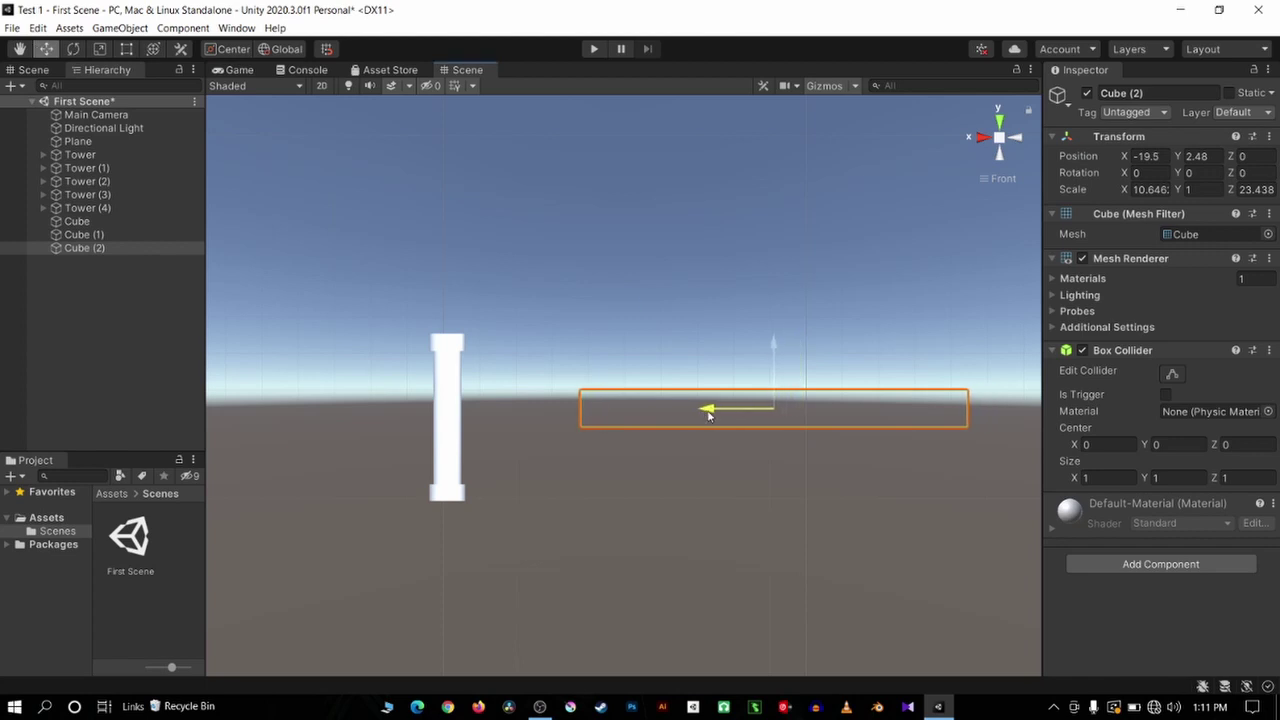
Shrink Cube (2)'s X scale to about 1.6 with the Scale tool
left_click(99, 52)
left_click_drag(730, 408, 785, 408)
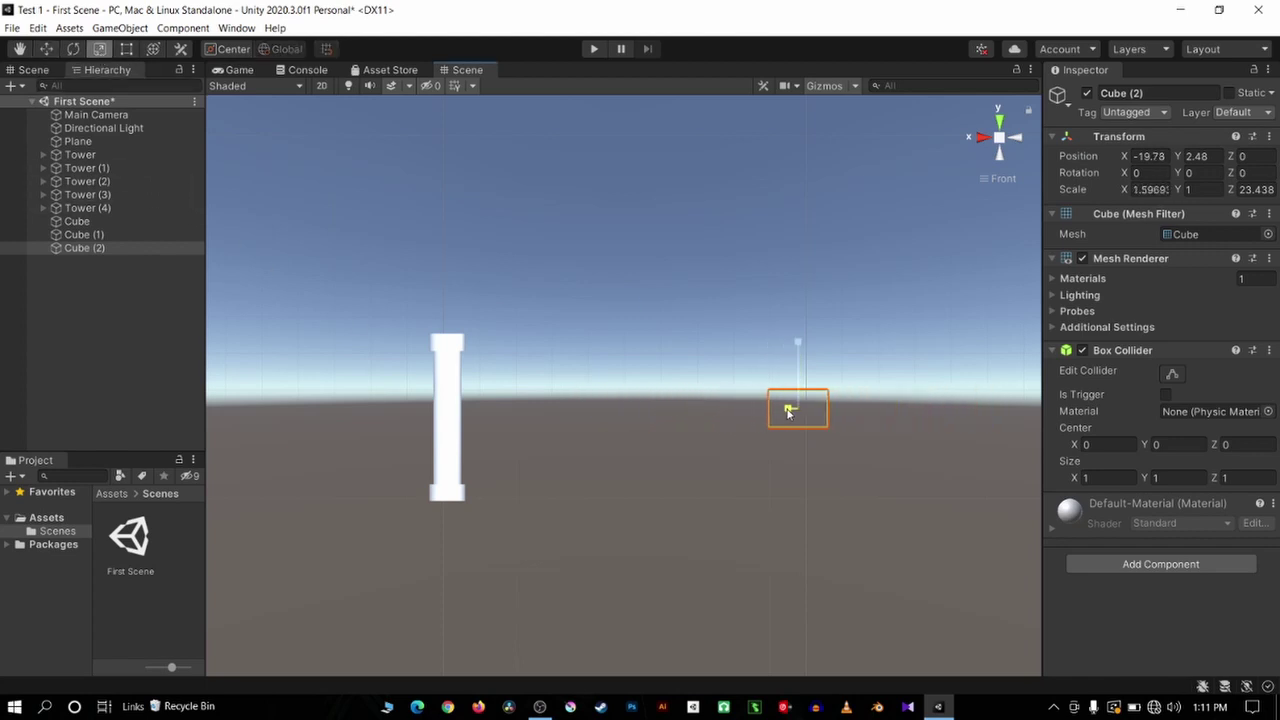
scroll(785, 408, "down", 2)
Compare Cube (2) with the base slab and Tower (4), then orbit to an angled overview
left_click(82, 221)
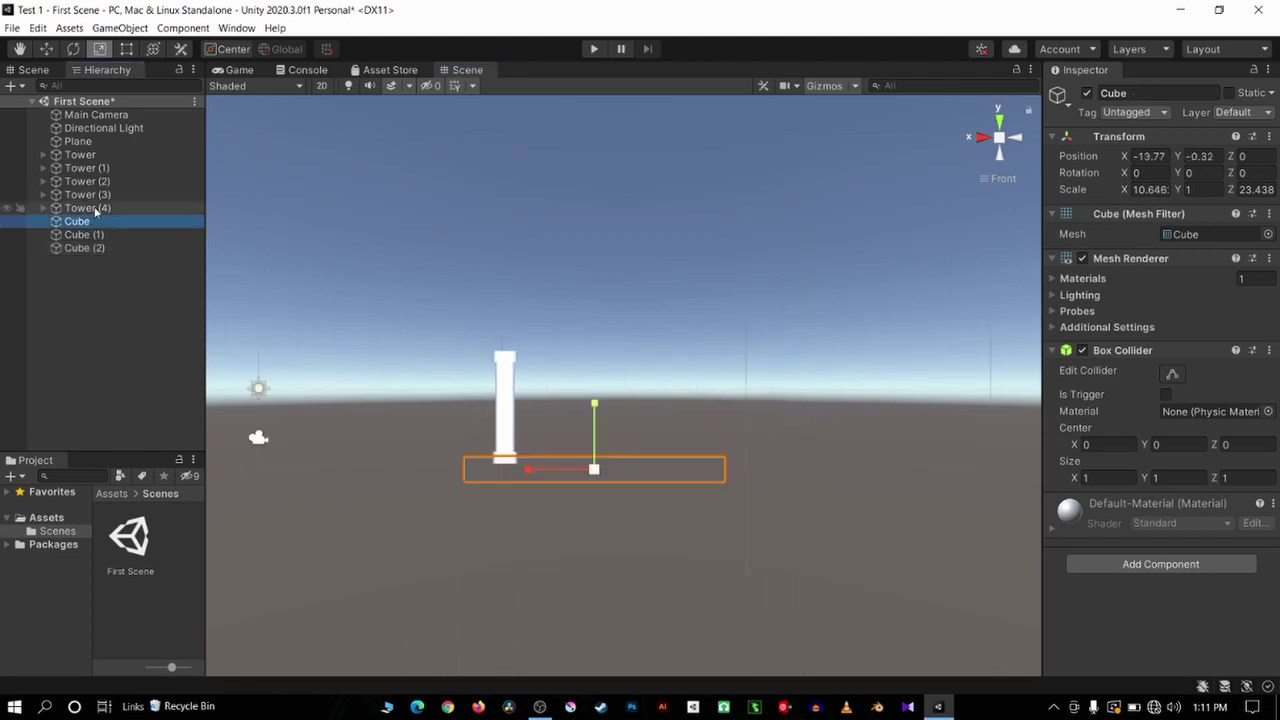
scroll(679, 500, "up", 1)
scroll(679, 500, "up", 1)
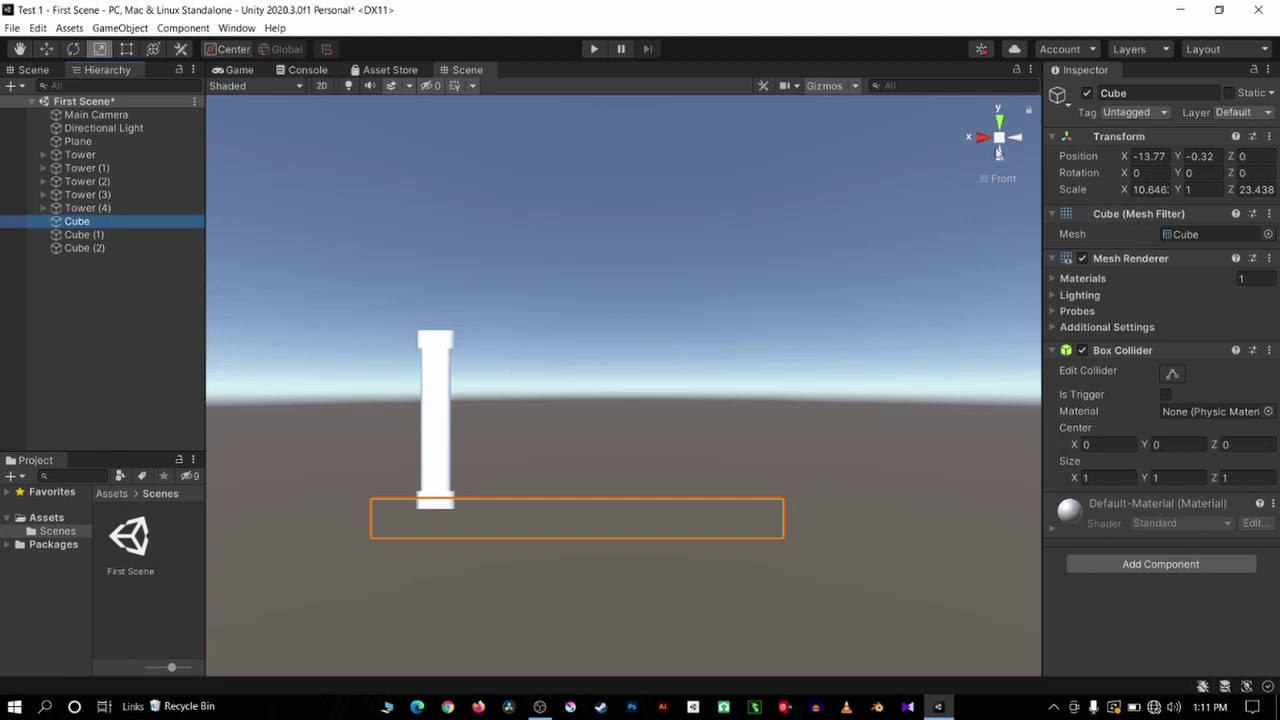
left_click(996, 180)
left_click(997, 178)
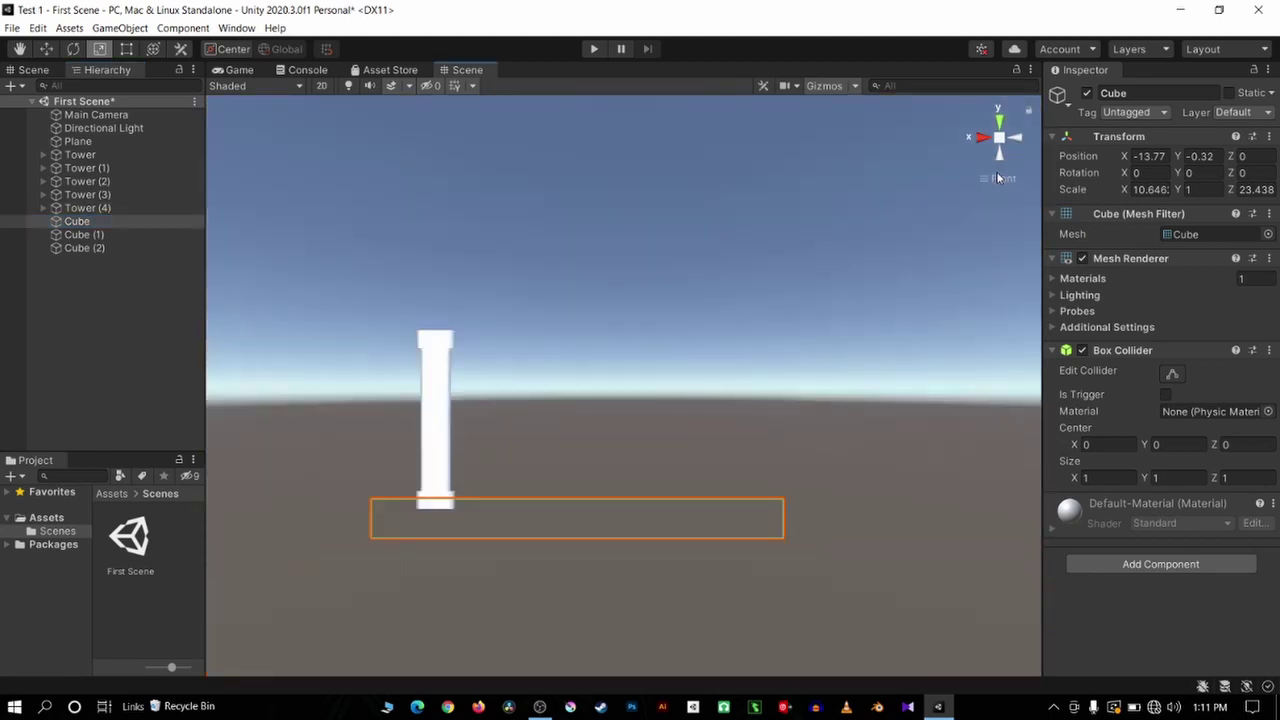
left_click(90, 209)
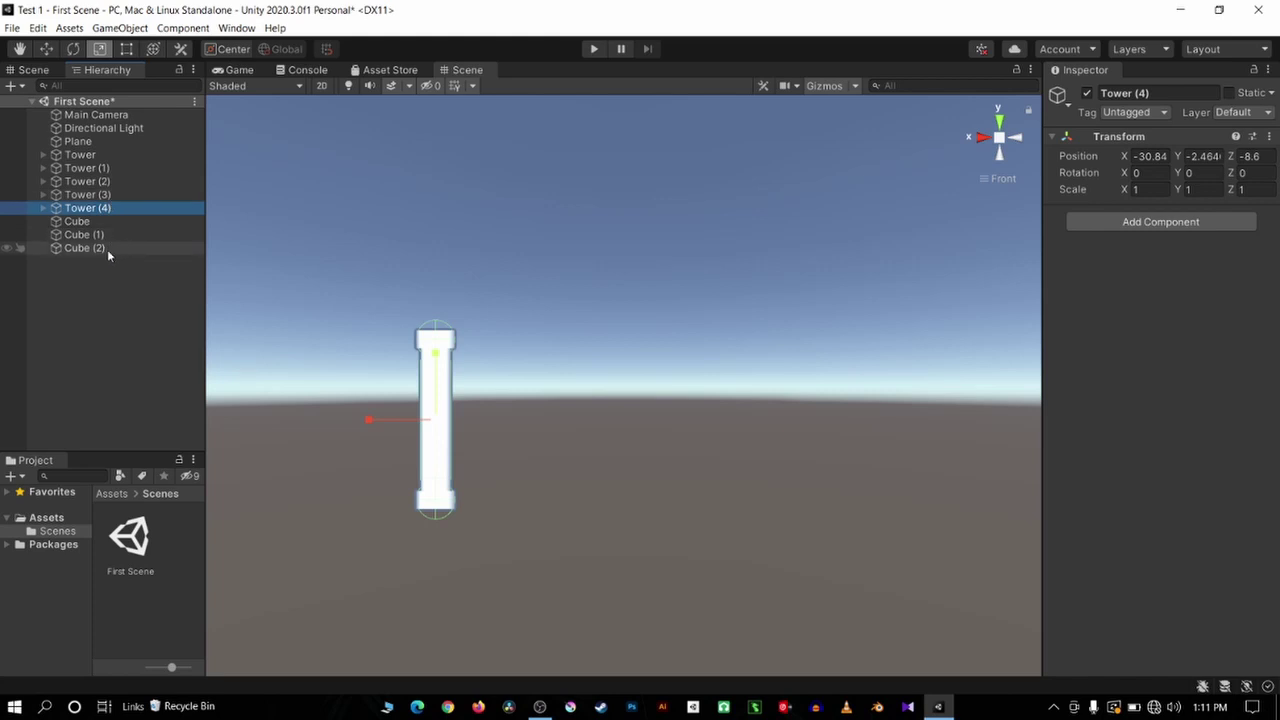
left_click(107, 249)
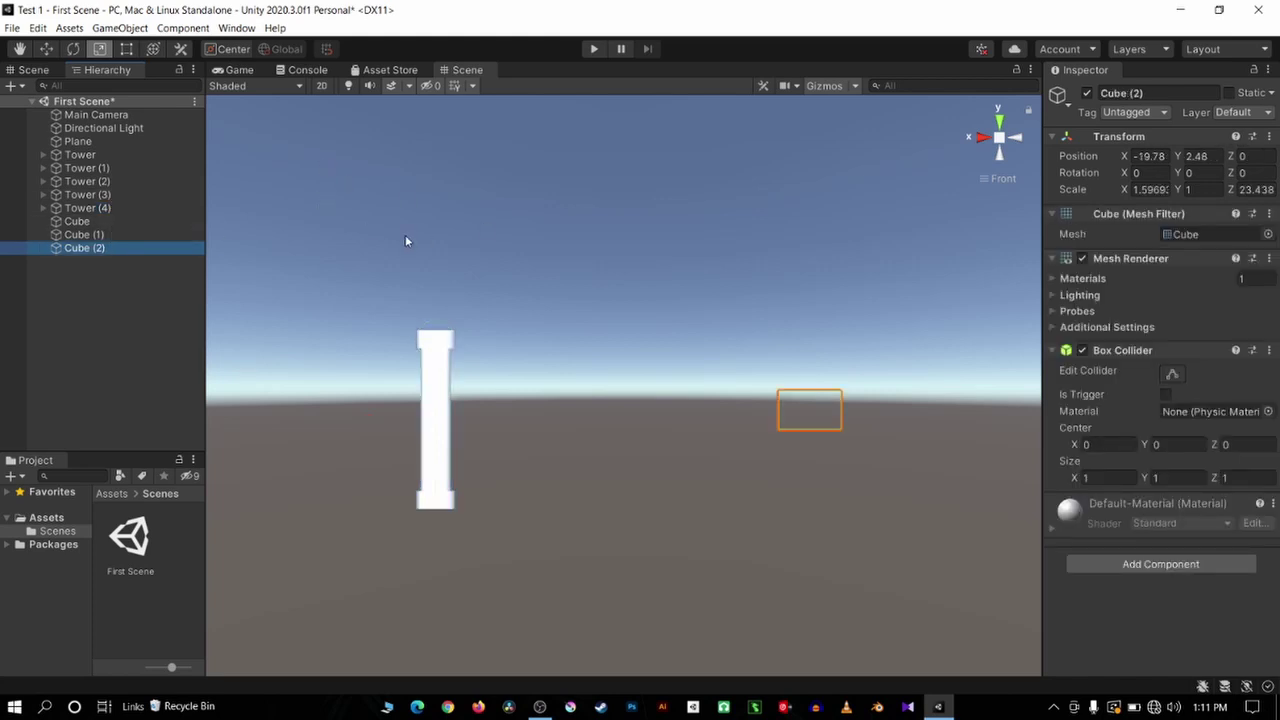
left_click(19, 48)
mouse_move(498, 233)
left_mouse_down("alt")
mouse_move(425, 251)
mouse_move(884, 234)
left_mouse_up("alt")
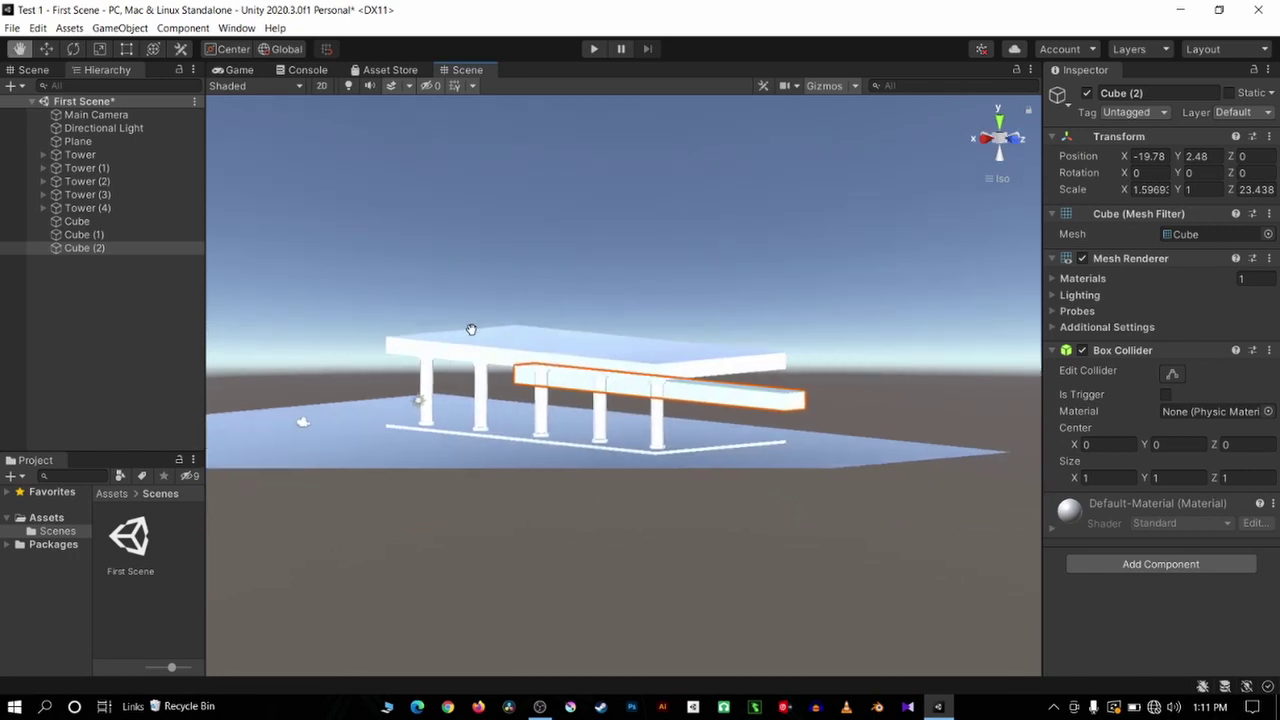
Scale Cube (2) up to about 8.1 wide and 9.5 high in perspective view
left_click(997, 180)
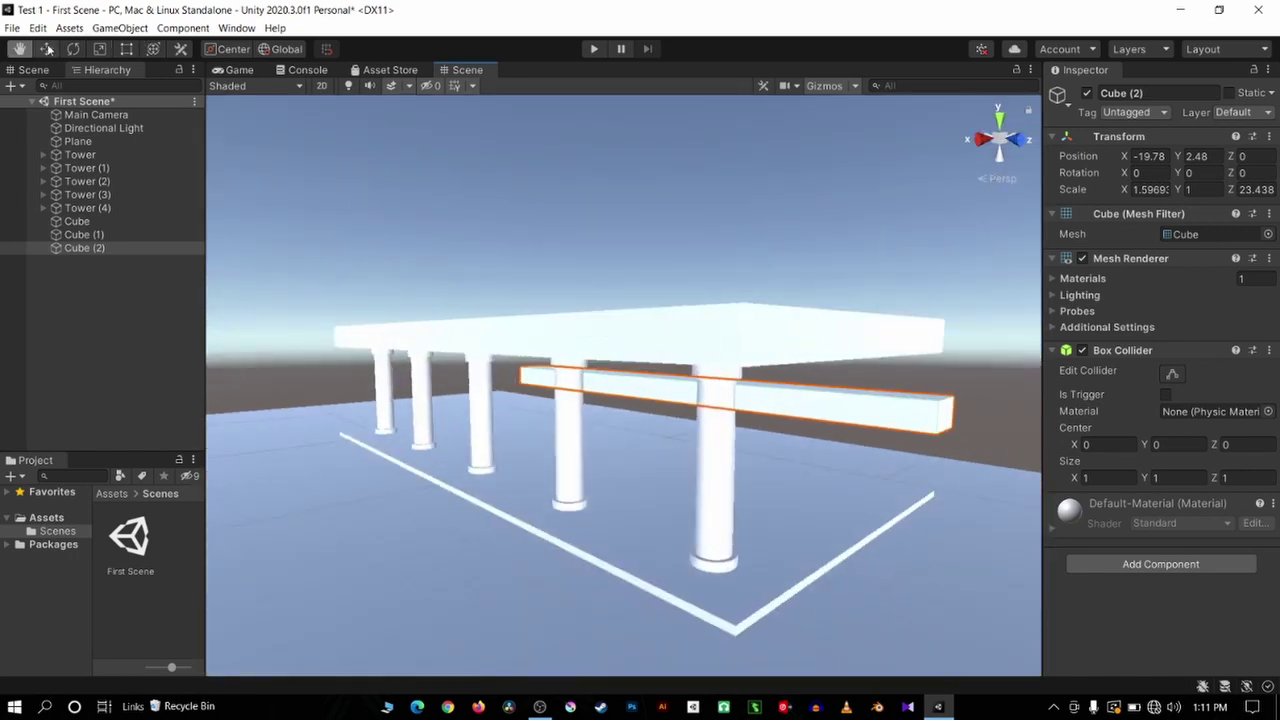
scroll(550, 290, "up", 5)
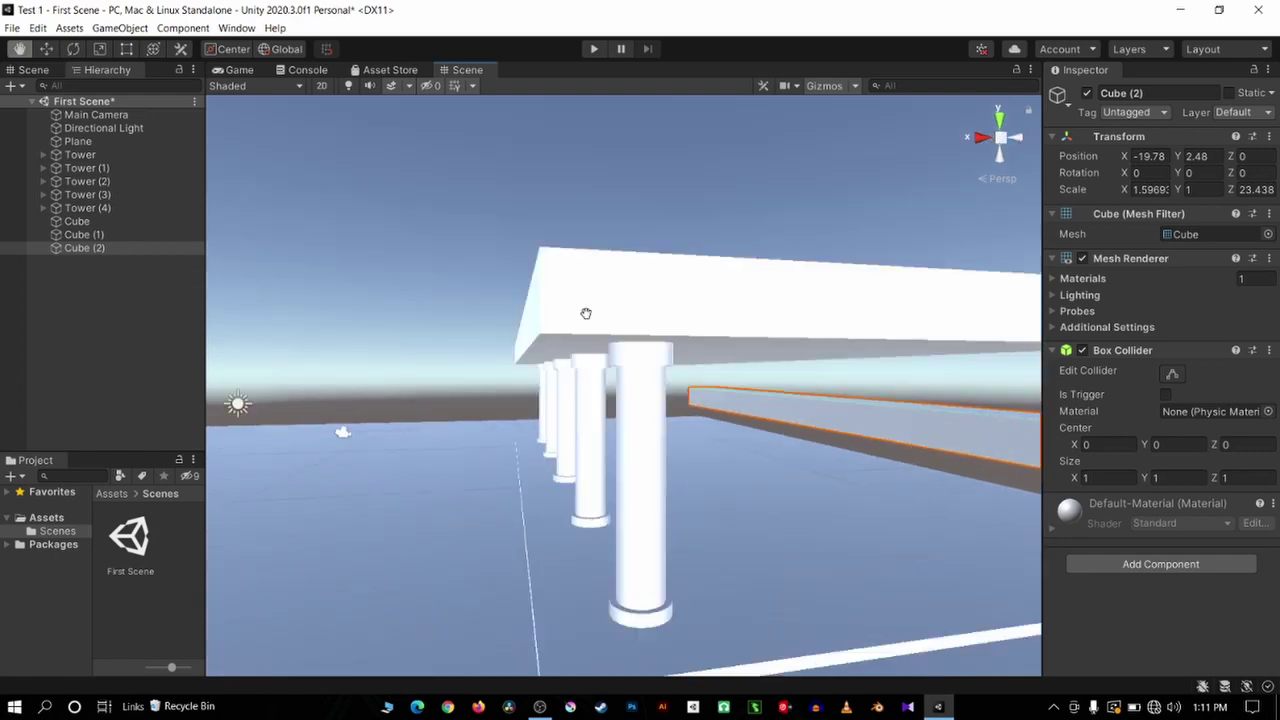
scroll(516, 302, "down", 5)
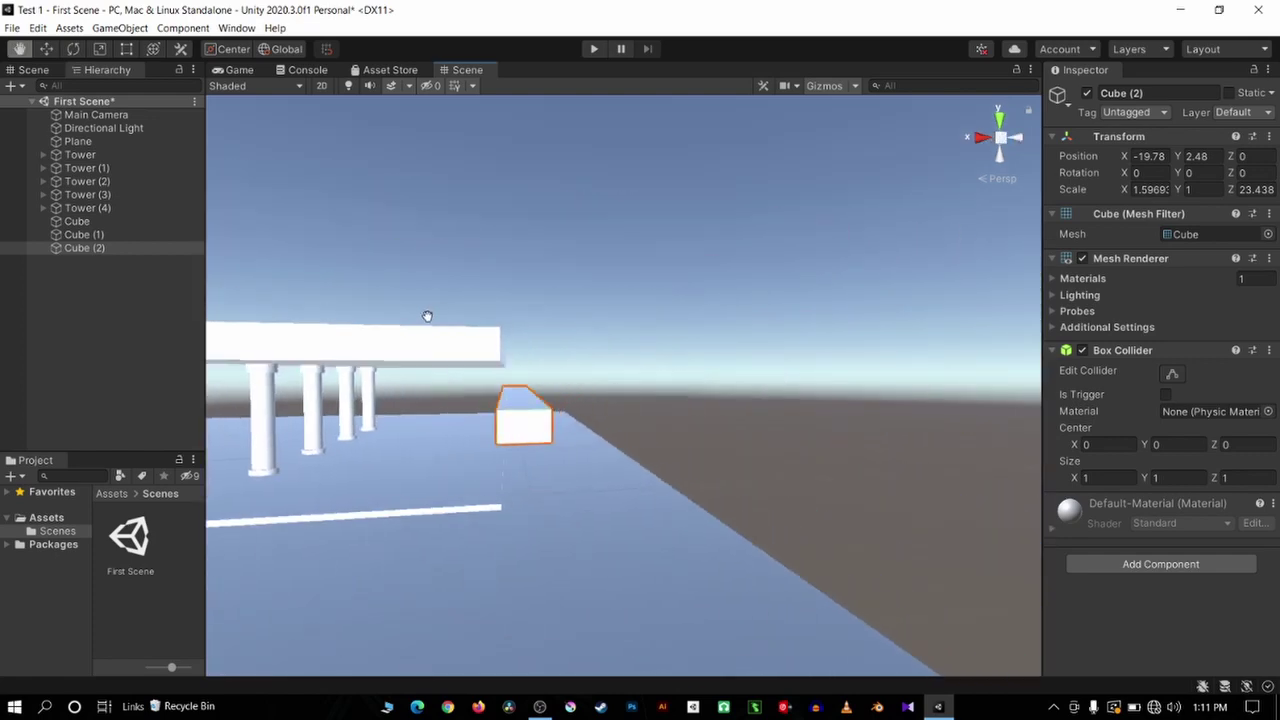
left_click(156, 53)
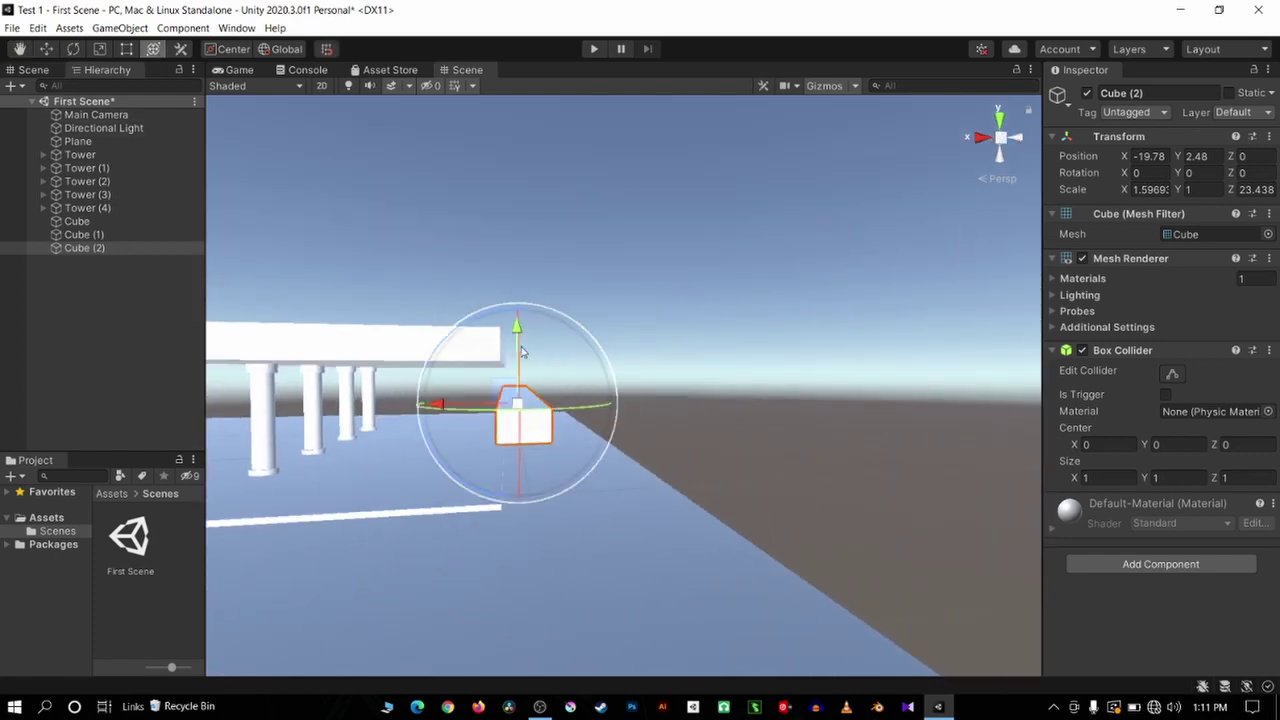
left_click(100, 50)
mouse_move(517, 322)
left_mouse_down()
mouse_move(551, 28)
mouse_move(551, 677)
mouse_move(593, 481)
left_mouse_up()
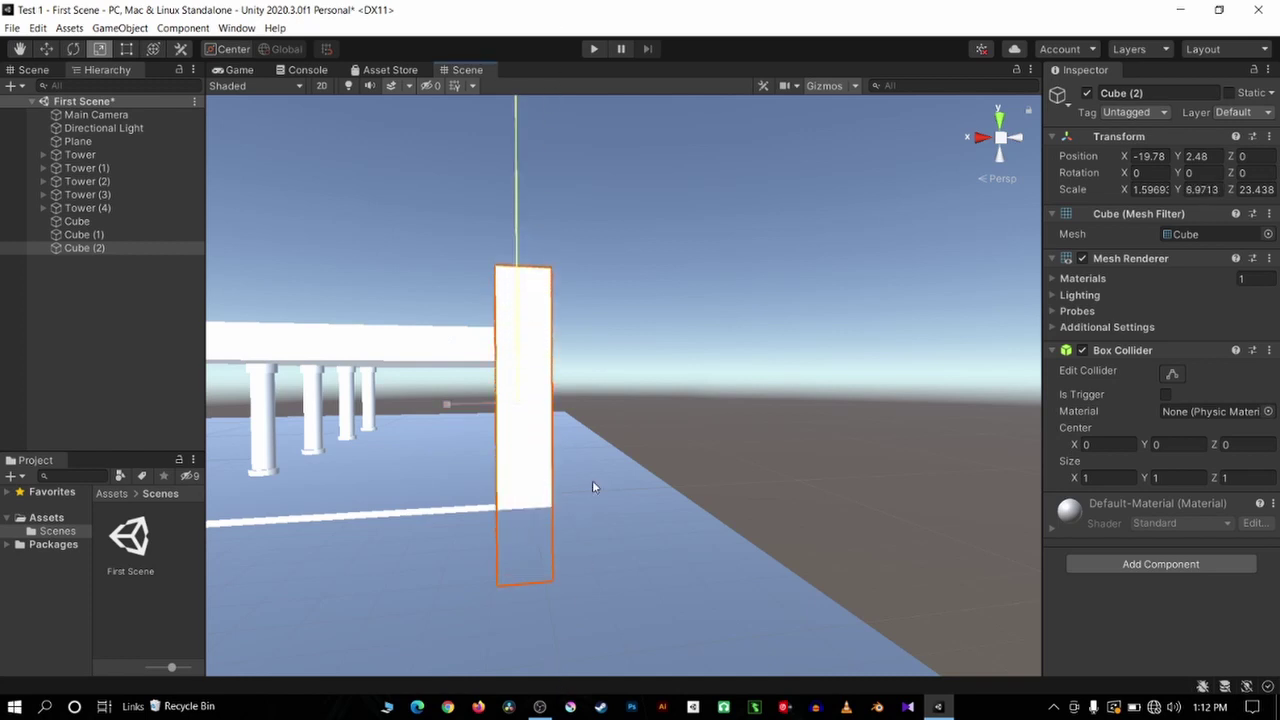
mouse_move(445, 408)
left_mouse_down()
mouse_move(181, 382)
mouse_move(2, 170)
left_mouse_up()
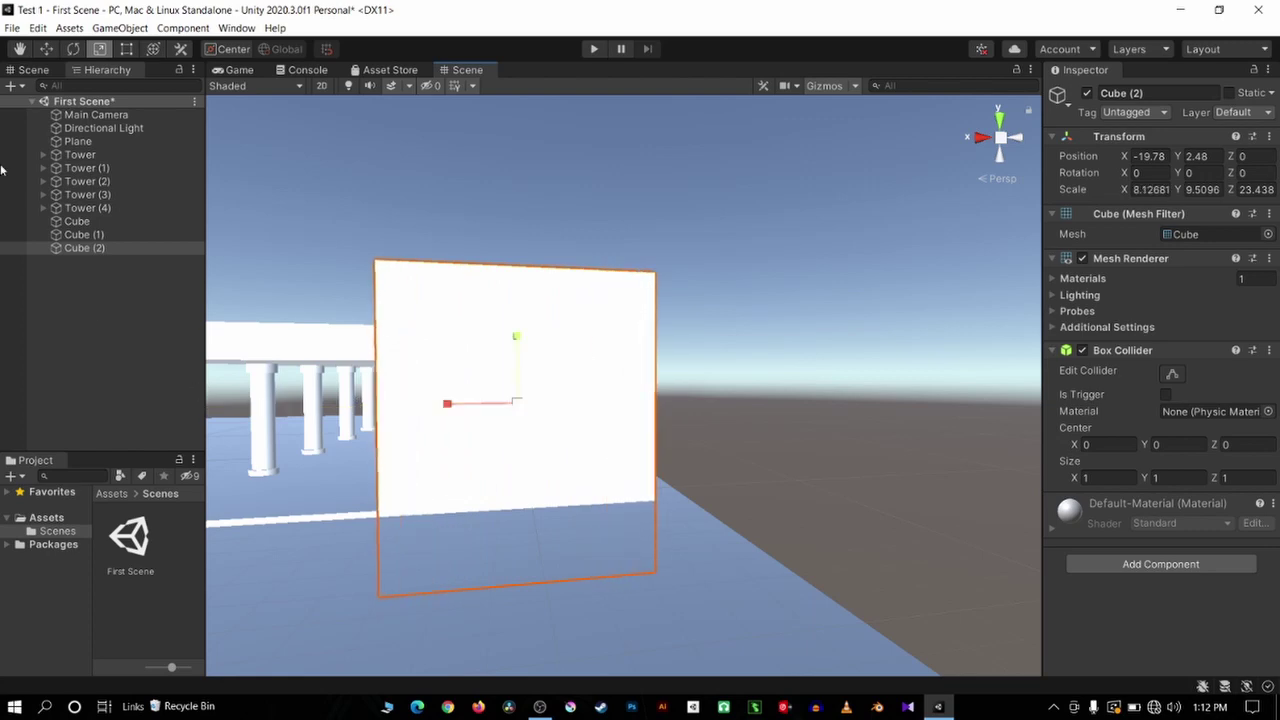
Orbit to see the wall block side-on and reselect it
left_click(19, 49)
mouse_move(480, 234)
right_mouse_down()
mouse_move(604, 368)
mouse_move(460, 352)
mouse_move(543, 400)
right_mouse_up()
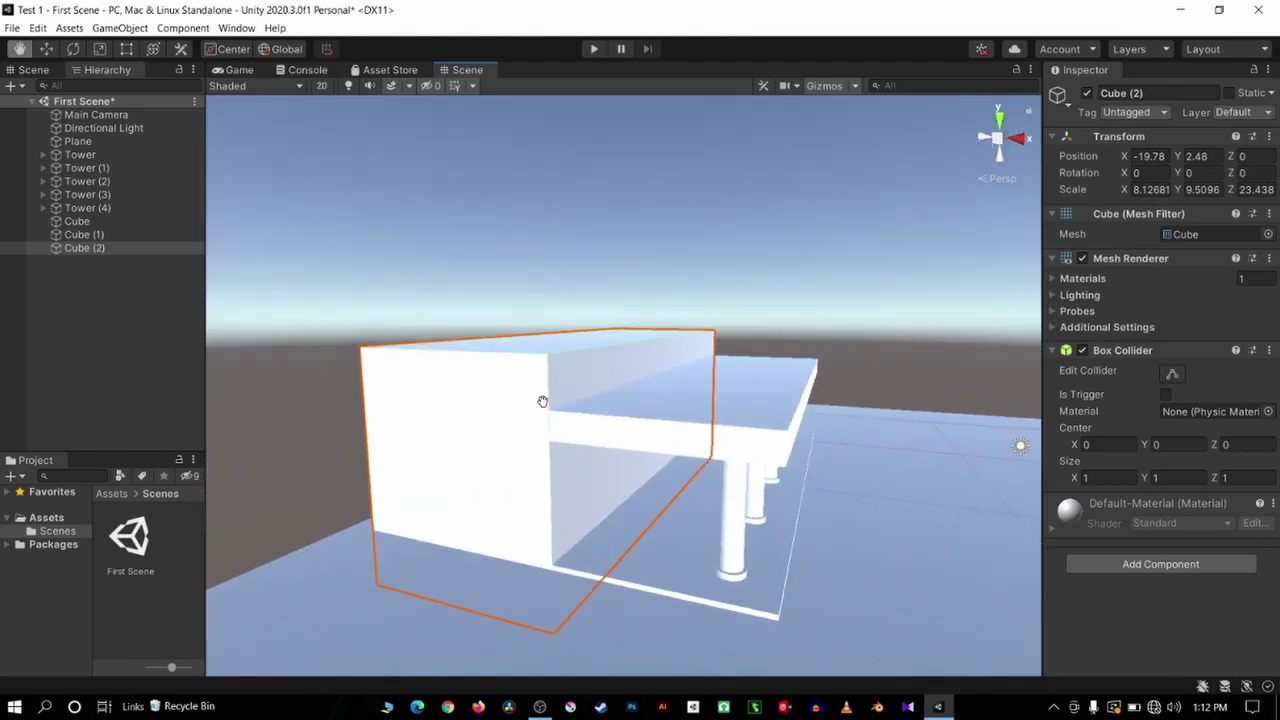
left_click(47, 50)
left_click(155, 249)
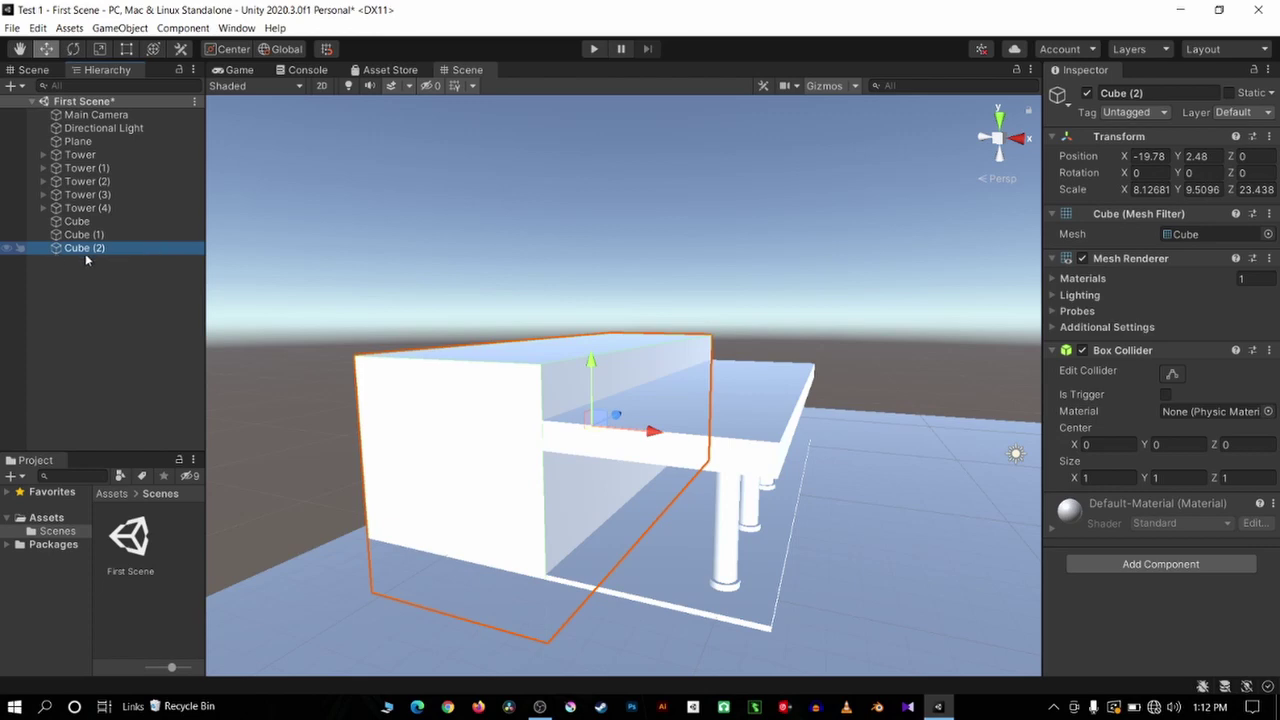
left_click(126, 311)
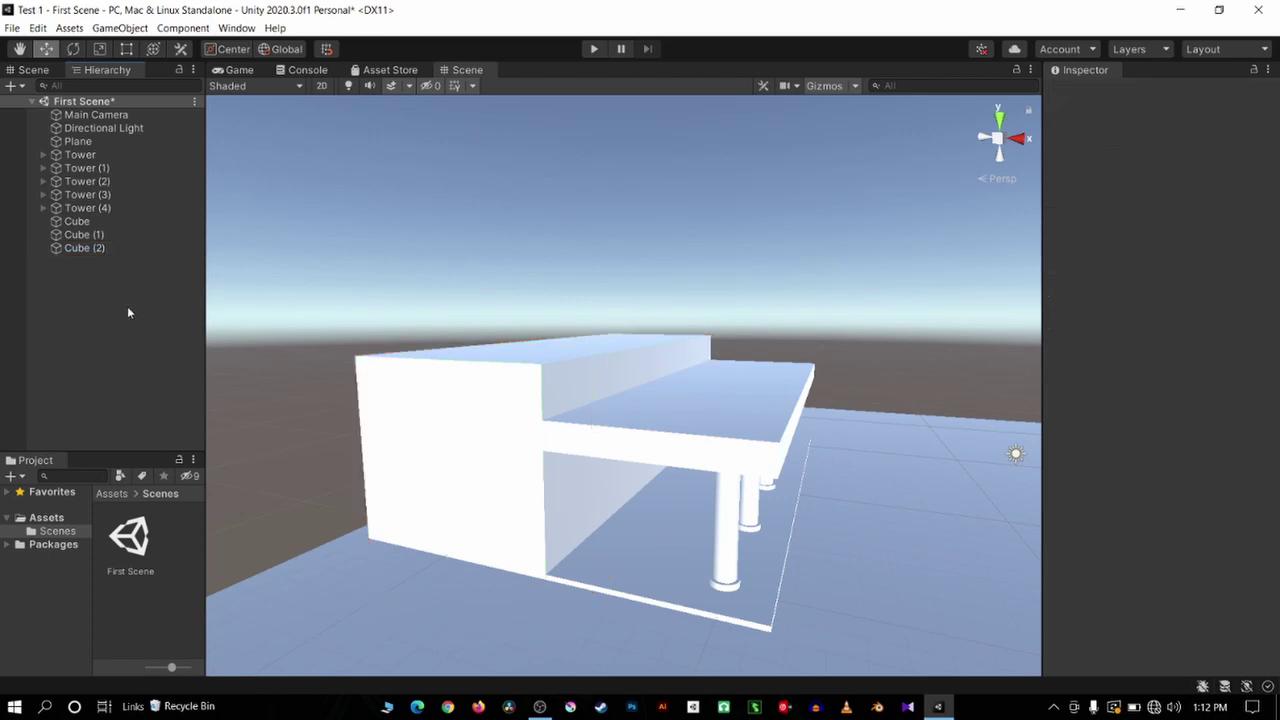
left_click(455, 376)
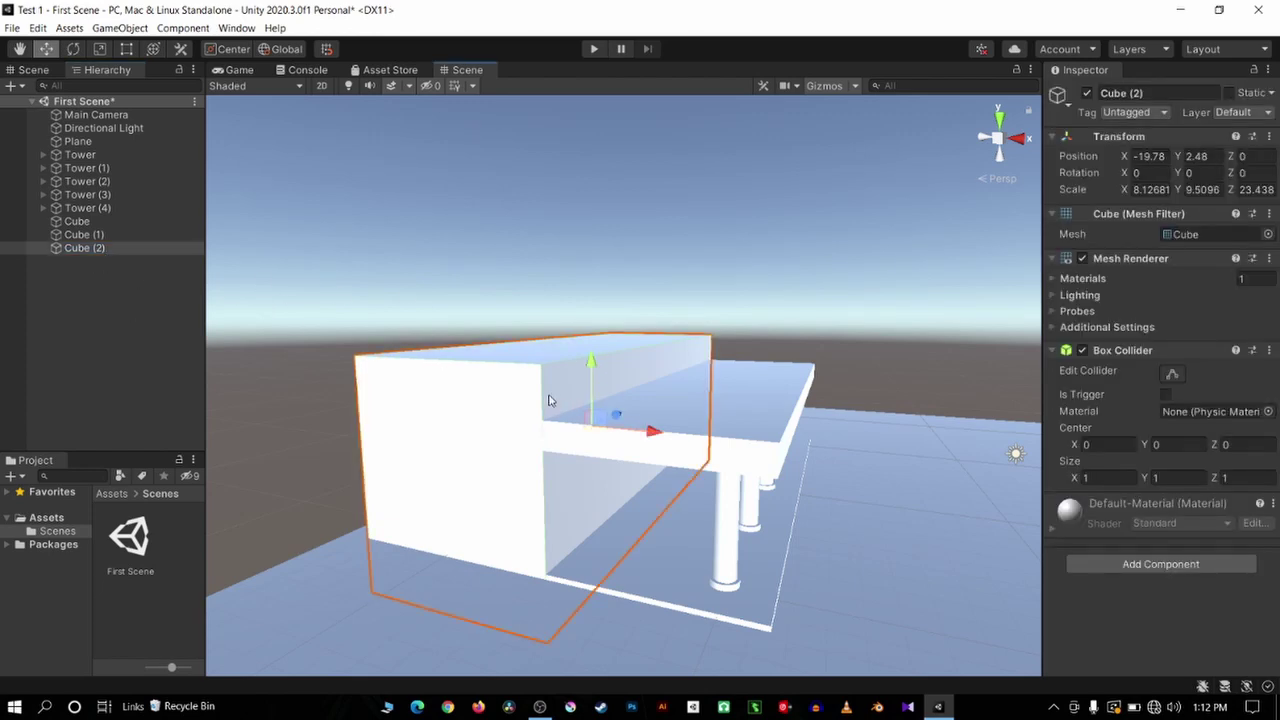
Duplicate the wall block as Cube (3) and raise it to Y 8.06 above the wall
key("ctrl+d")
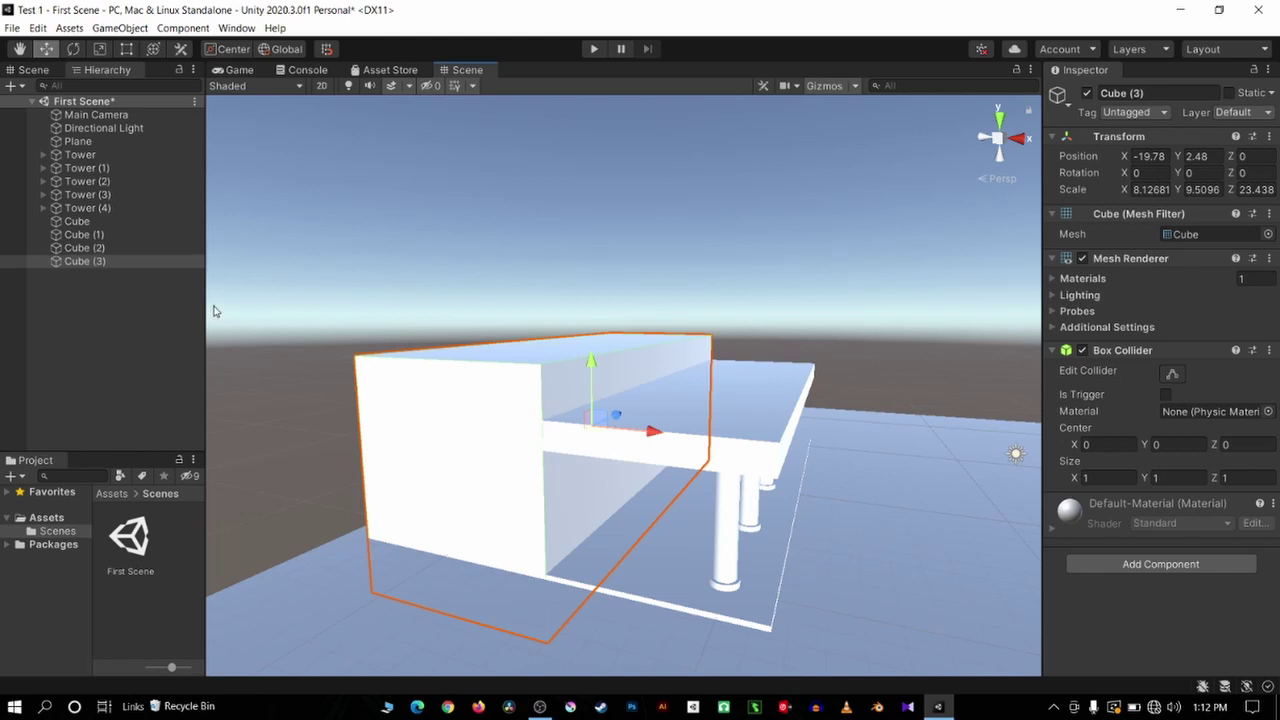
left_click_drag(591, 370, 563, 293)
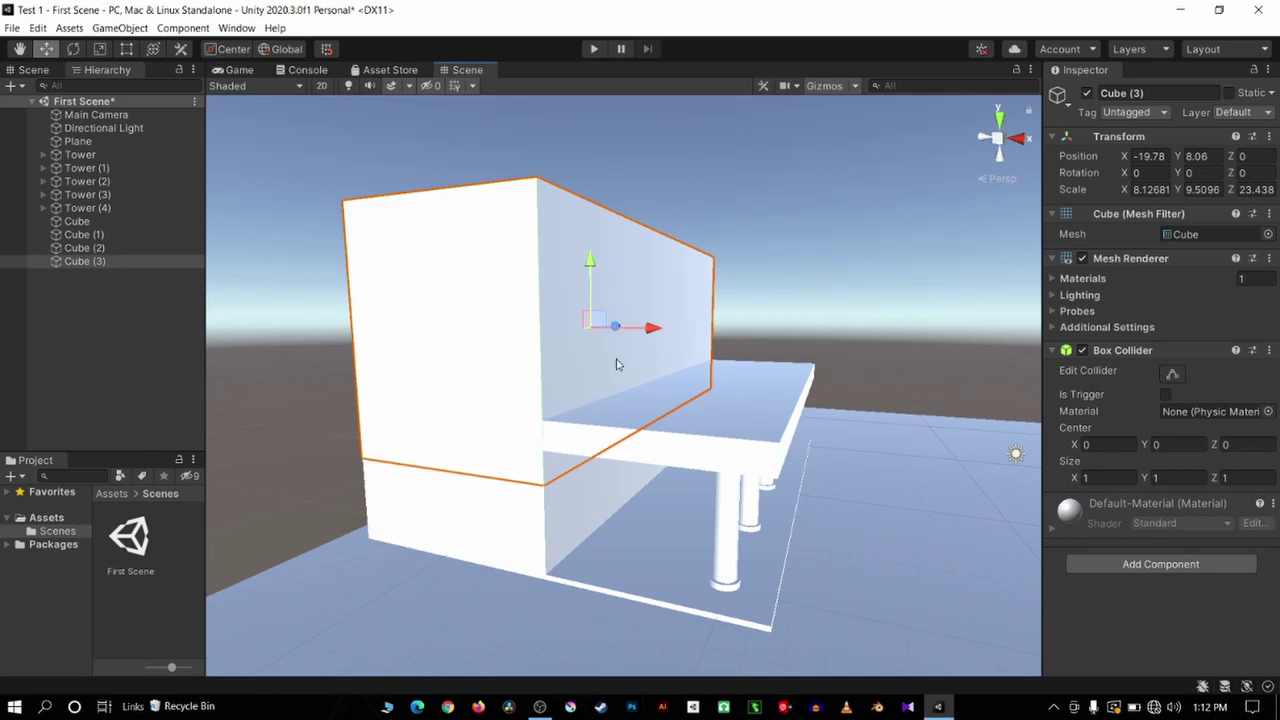
left_click(595, 292)
left_click(530, 348)
scroll(786, 258, "down", 2)
left_click(813, 247)
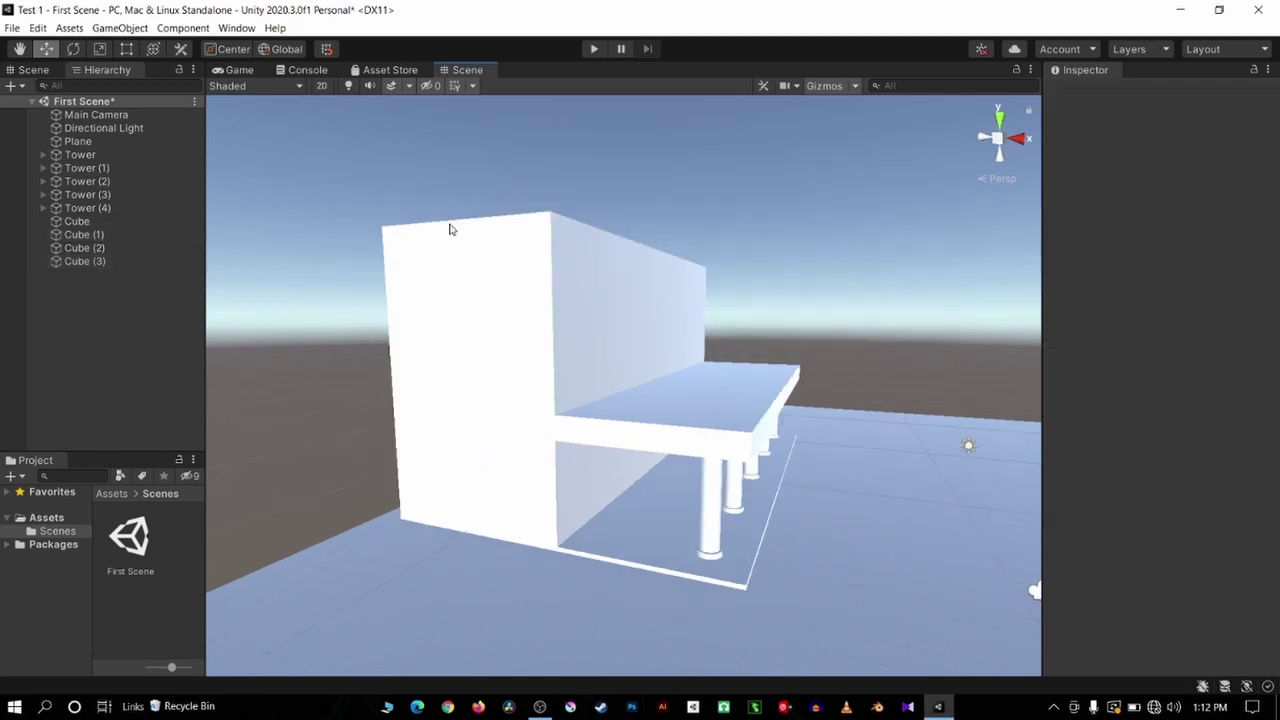
left_click_drag(248, 215, 800, 514)
left_click(825, 481)
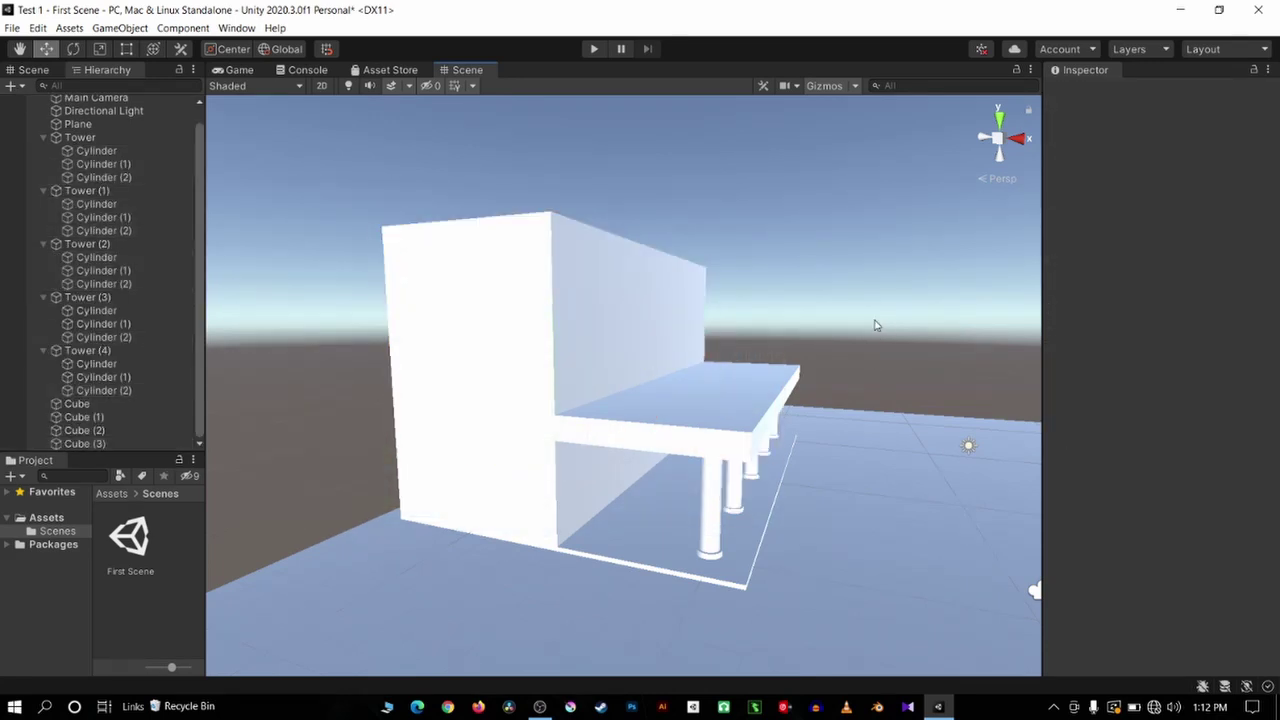
scroll(542, 203, "down", 2)
left_click(732, 430)
left_click(824, 320)
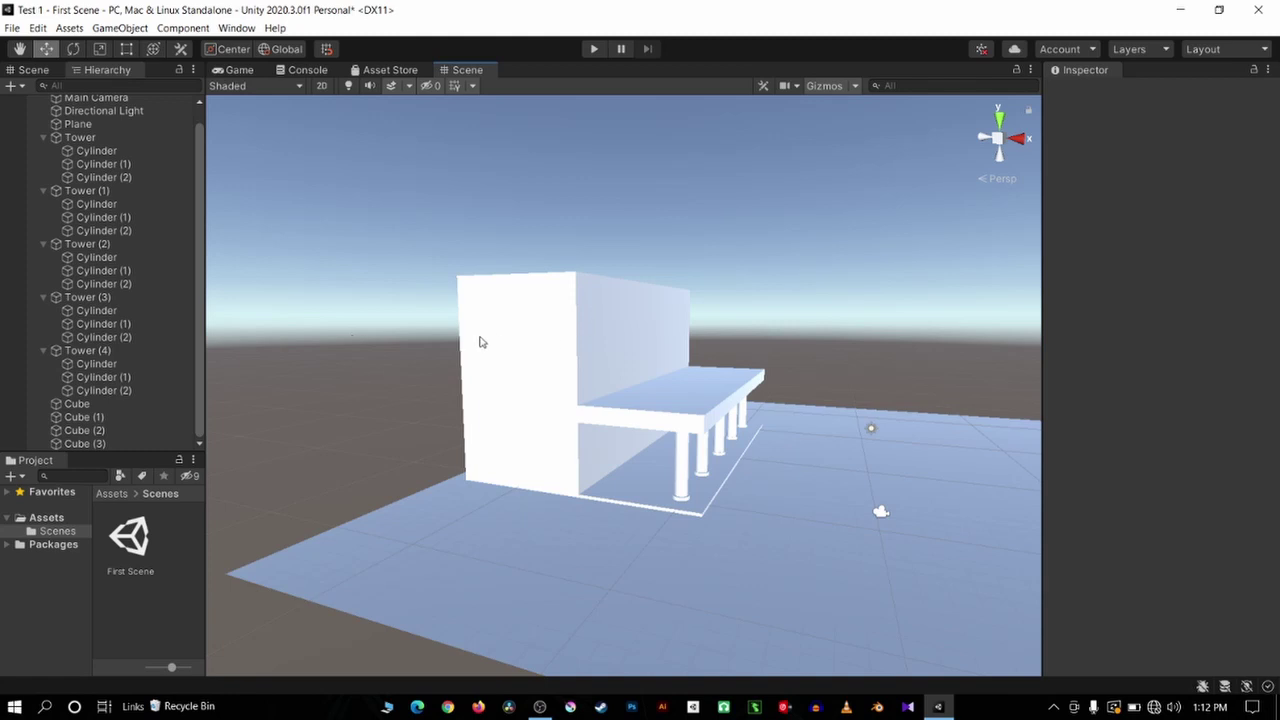
left_click(732, 430)
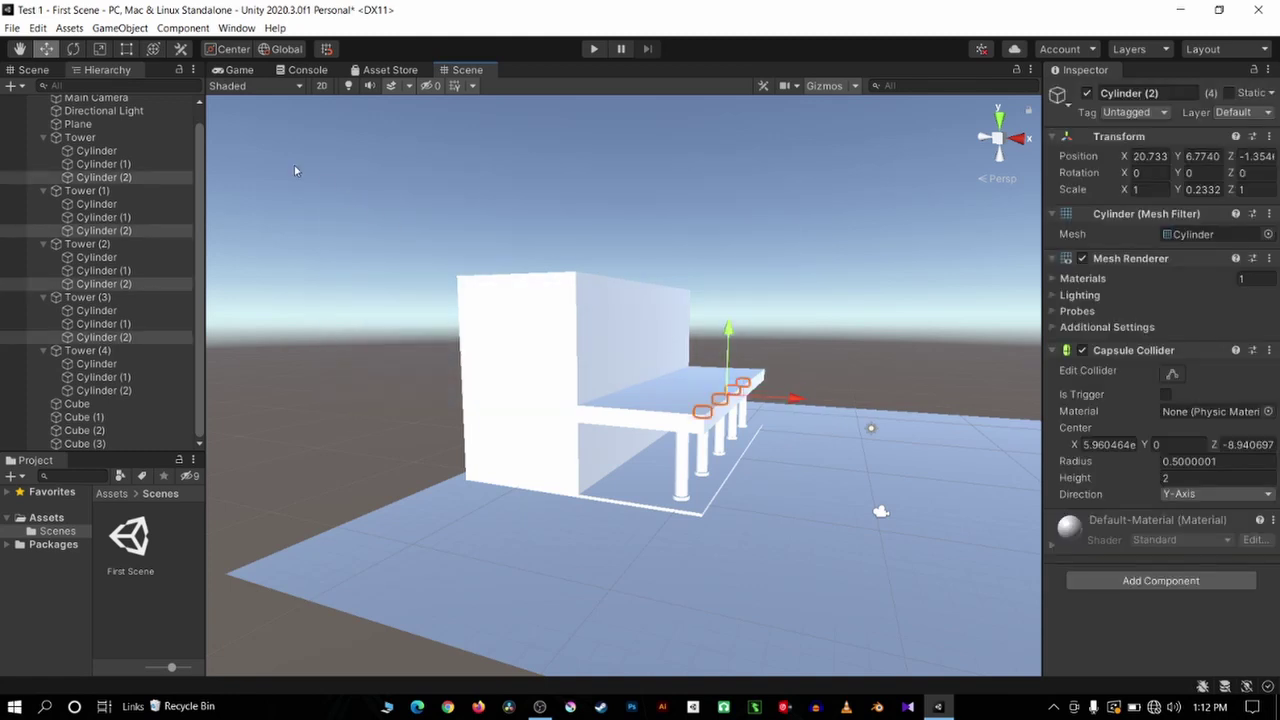
left_click(600, 340)
left_click(759, 274)
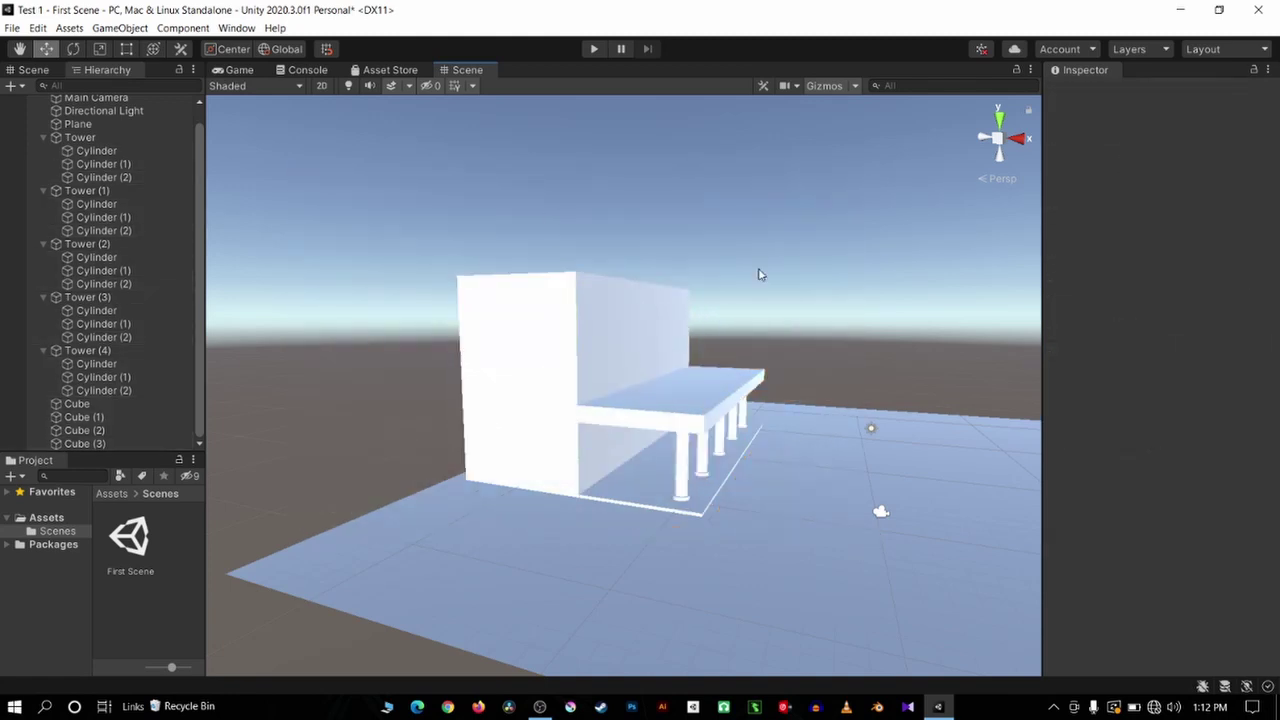
left_click(681, 438)
scroll(706, 365, "up", 4)
scroll(723, 200, "down", 4)
left_click(723, 200)
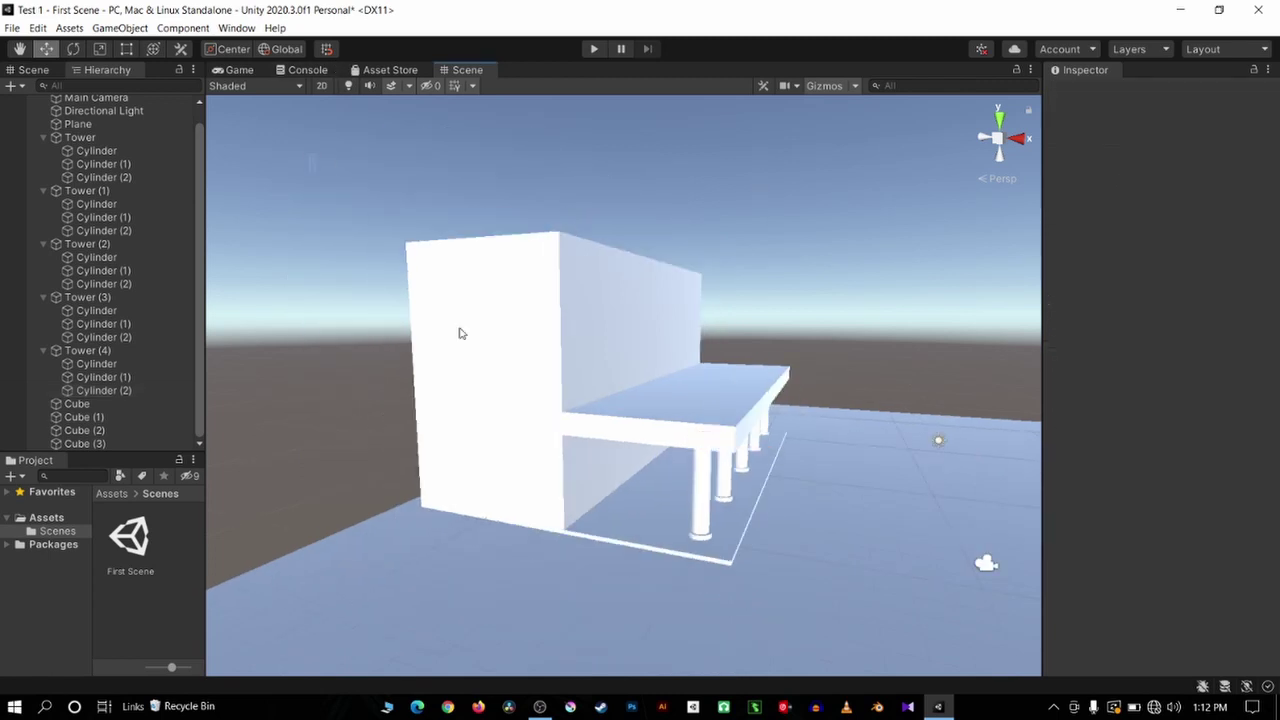
left_click_drag(457, 331, 706, 363)
key("f")
scroll(733, 447, "down", 2)
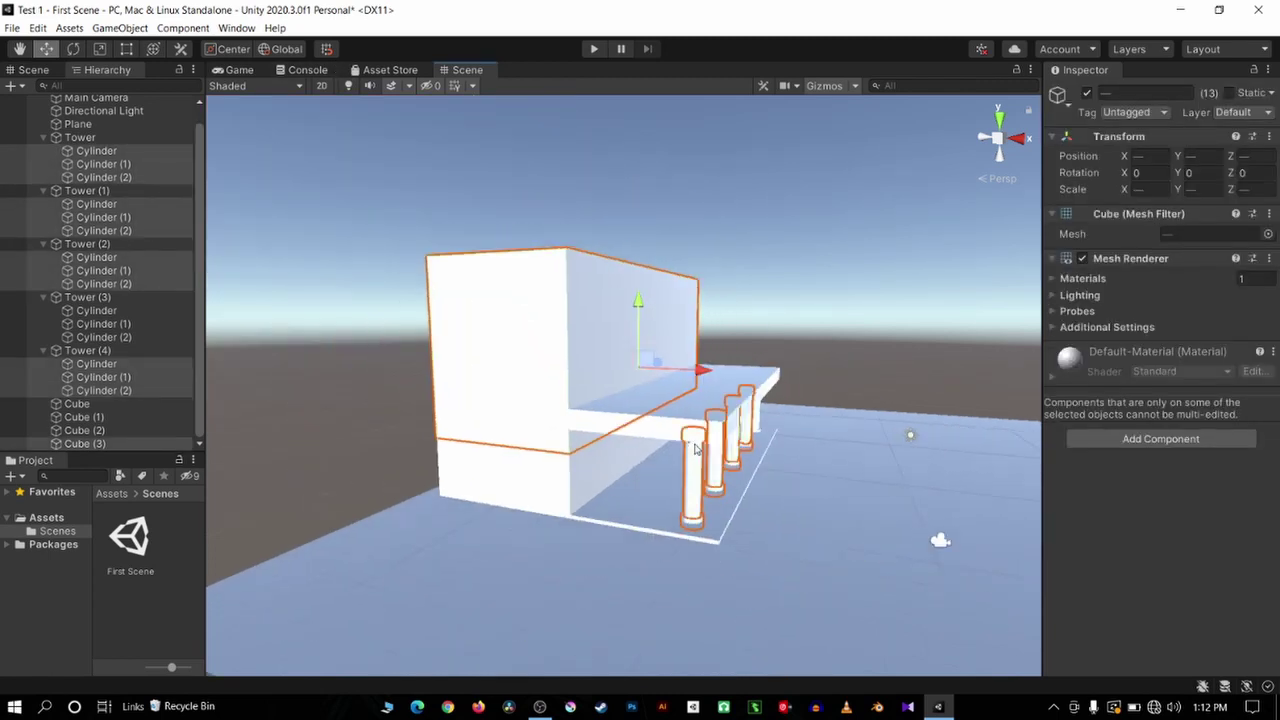
scroll(700, 440, "down", 4)
scroll(650, 435, "down", 3)
scroll(607, 432, "down", 1)
scroll(666, 376, "down", 2)
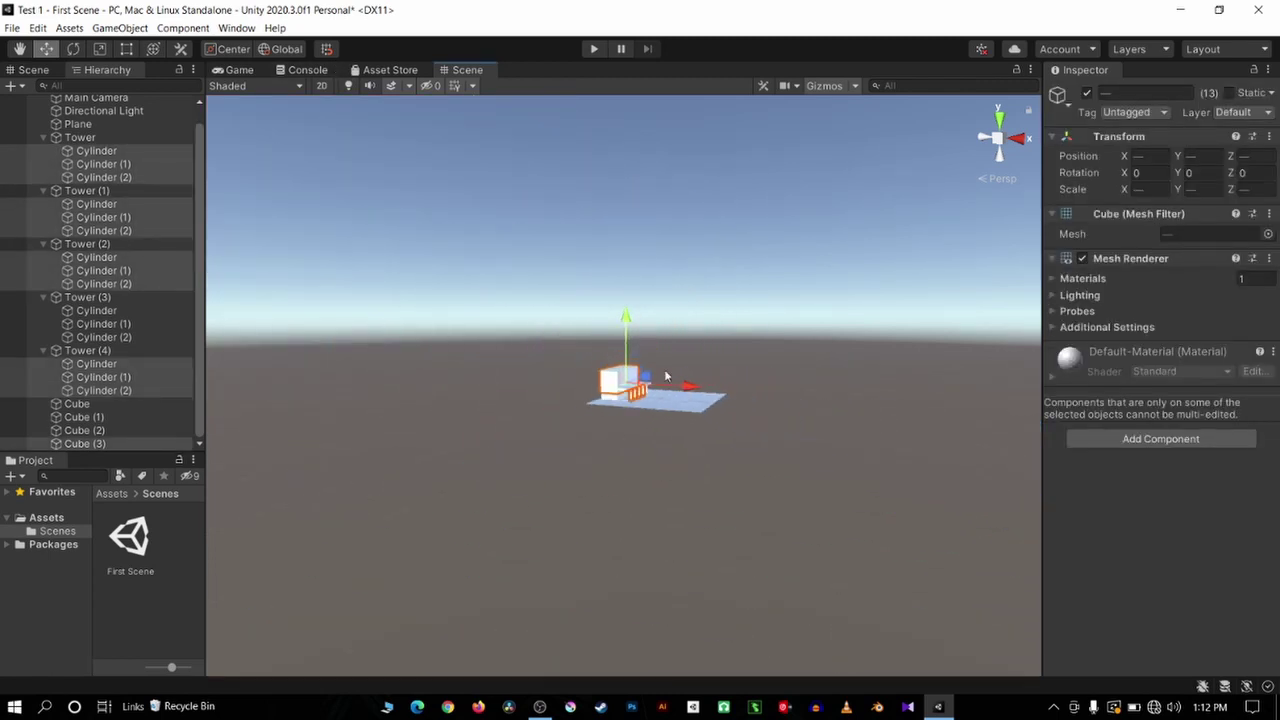
scroll(412, 390, "up", 3)
scroll(306, 291, "up", 1)
scroll(187, 203, "up", 1)
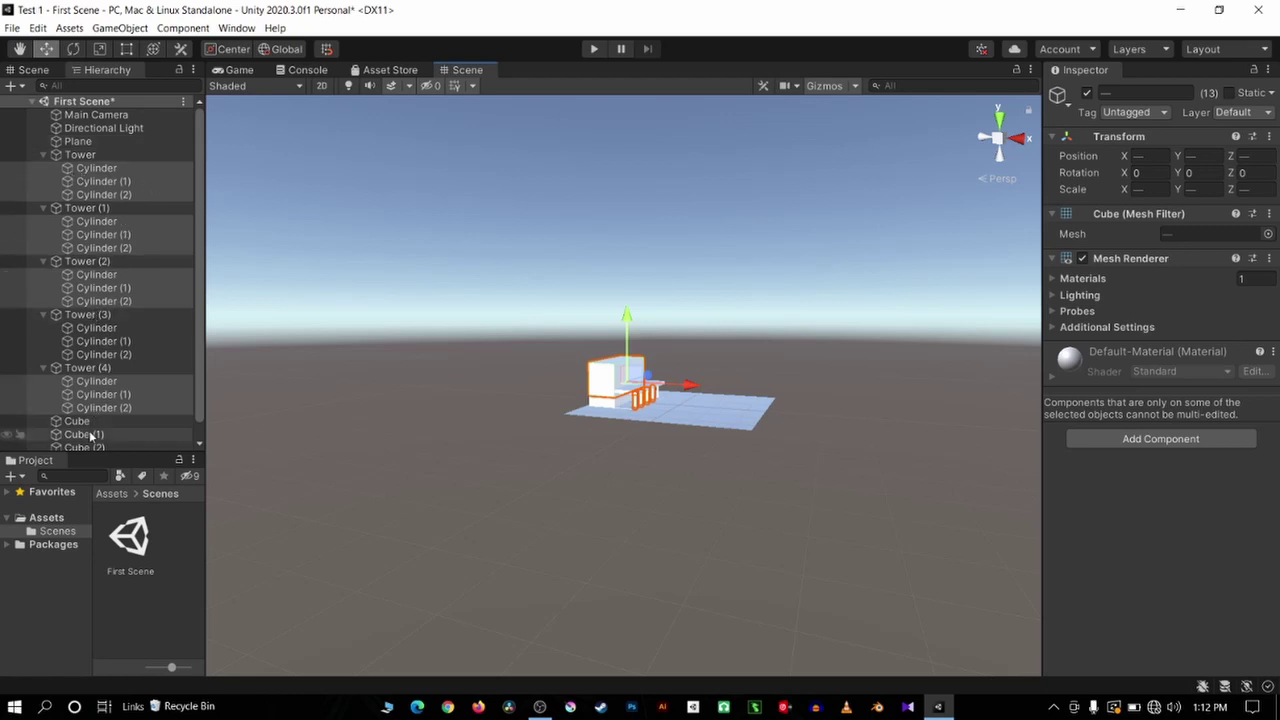
scroll(112, 442, "down", 1)
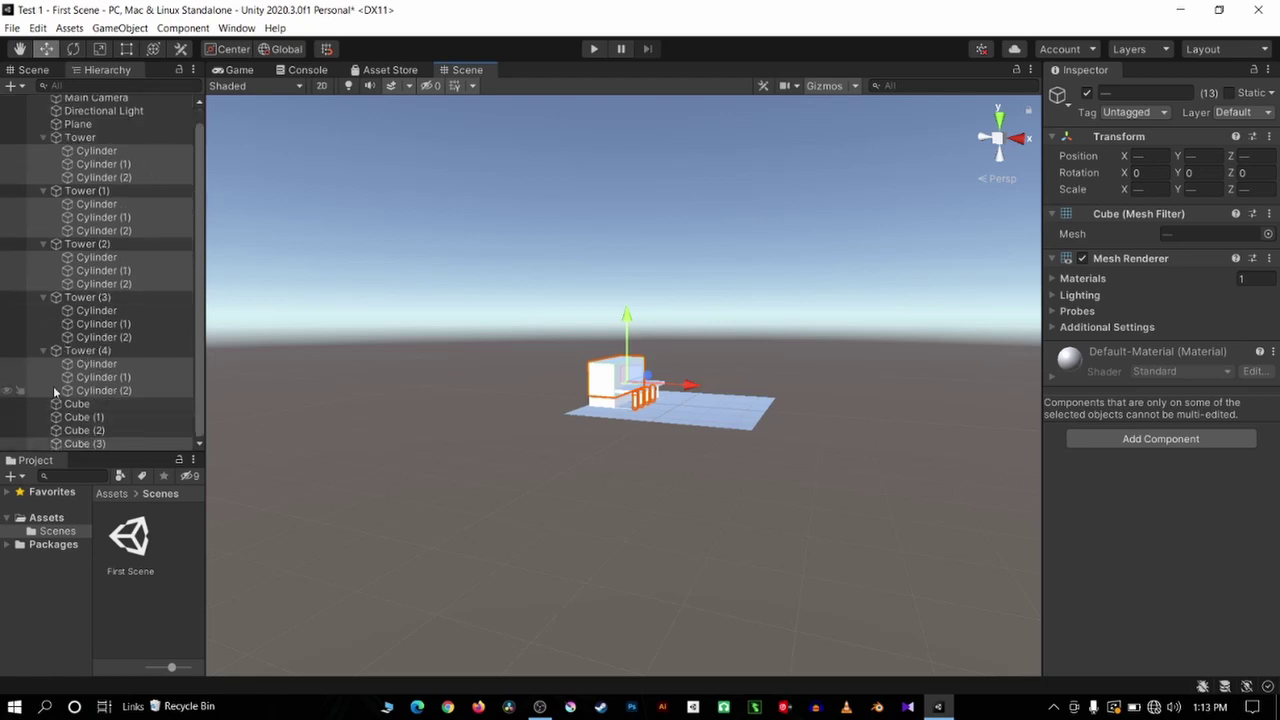
key("f")
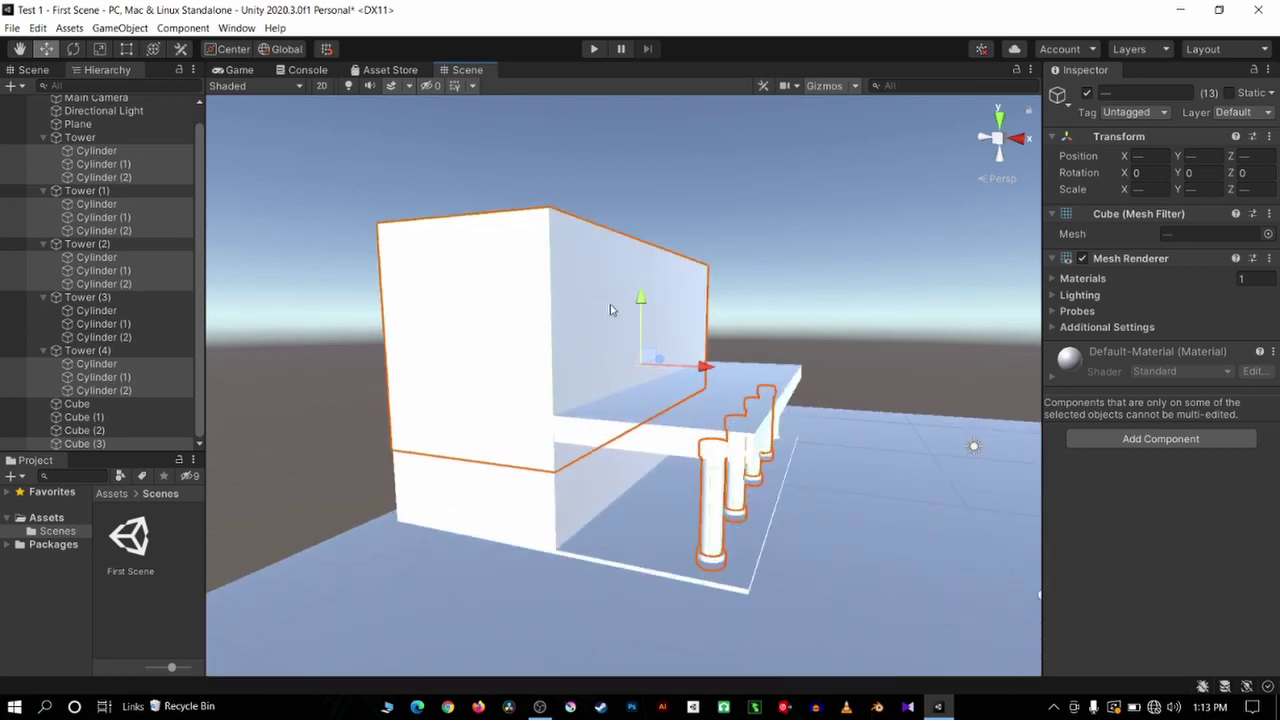
scroll(631, 277, "down", 2)
scroll(640, 300, "down", 1)
scroll(662, 306, "down", 2)
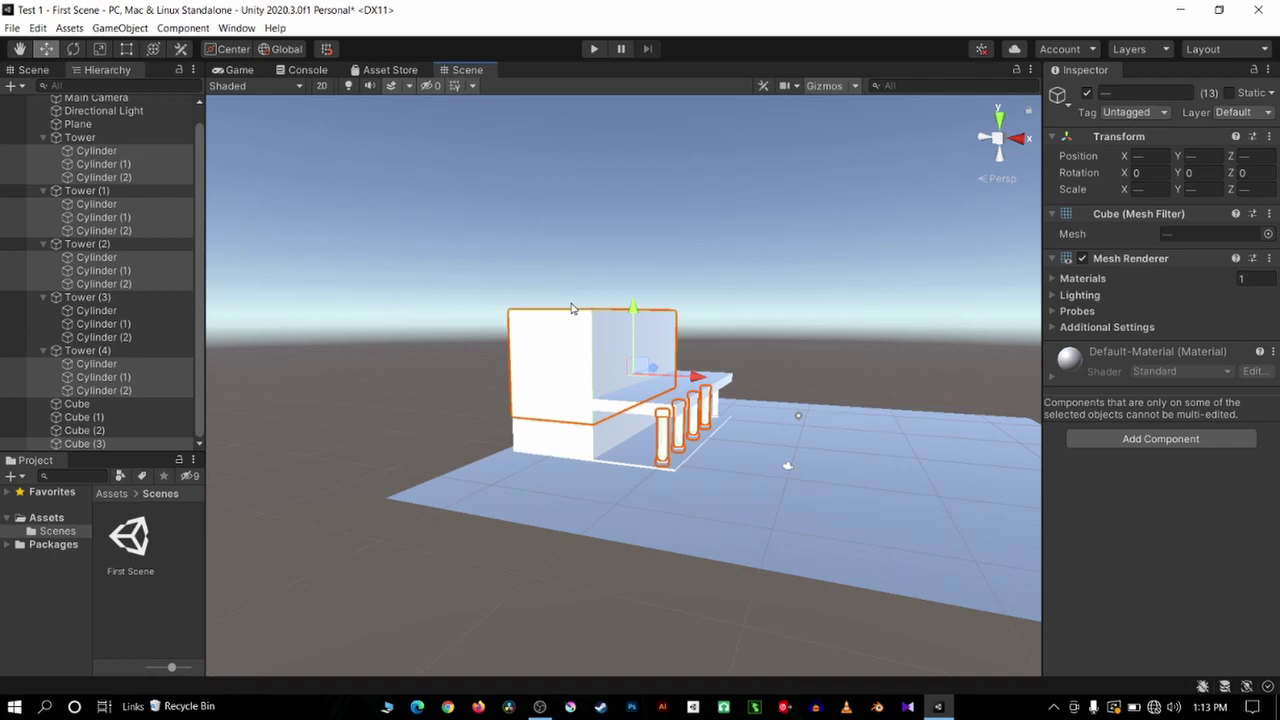
scroll(572, 308, "up", 2)
scroll(700, 300, "up", 3)
left_click(860, 302)
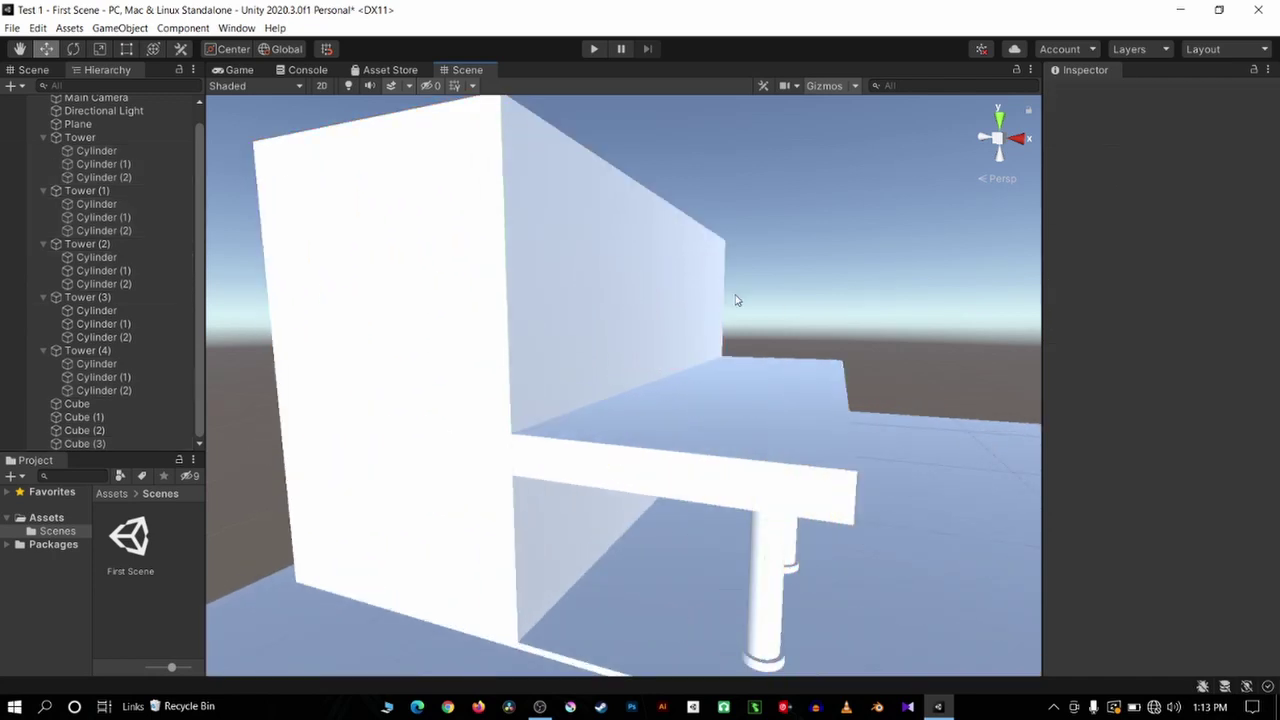
left_click(498, 264)
scroll(600, 255, "down", 3)
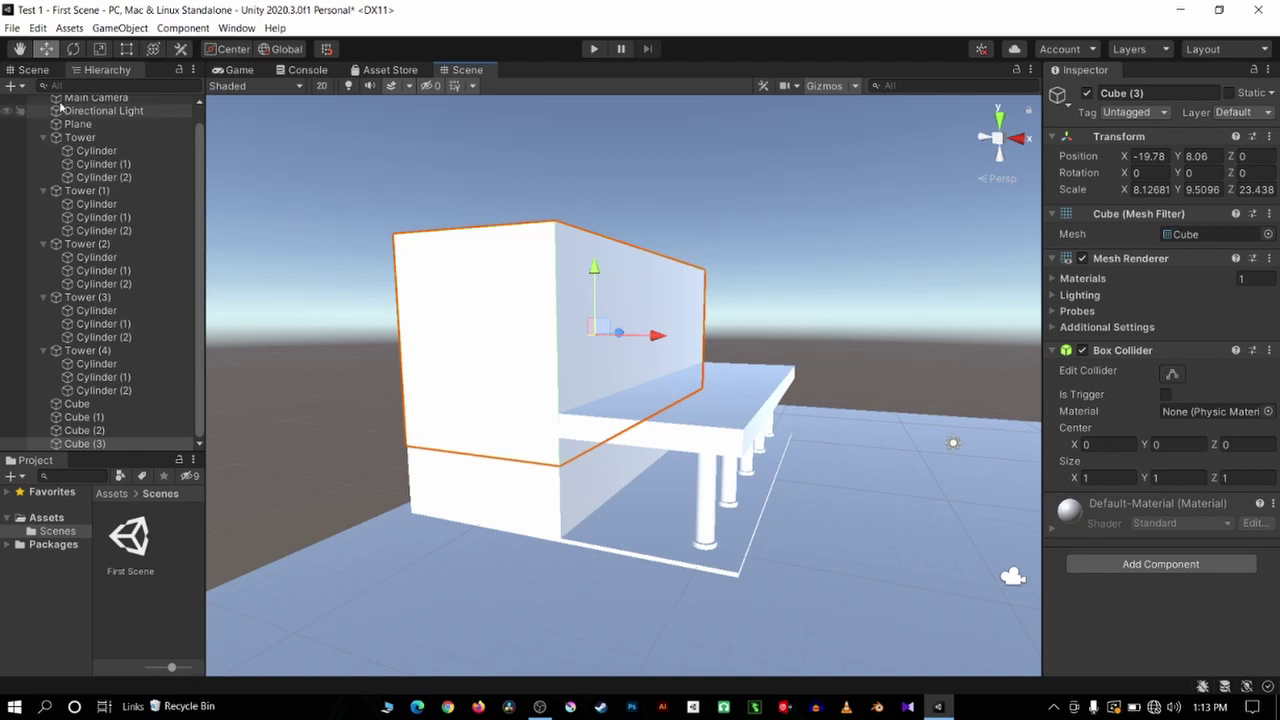
Collapse Tower through Tower (4) in the Hierarchy
scroll(60, 150, "up", 1)
left_click(70, 155)
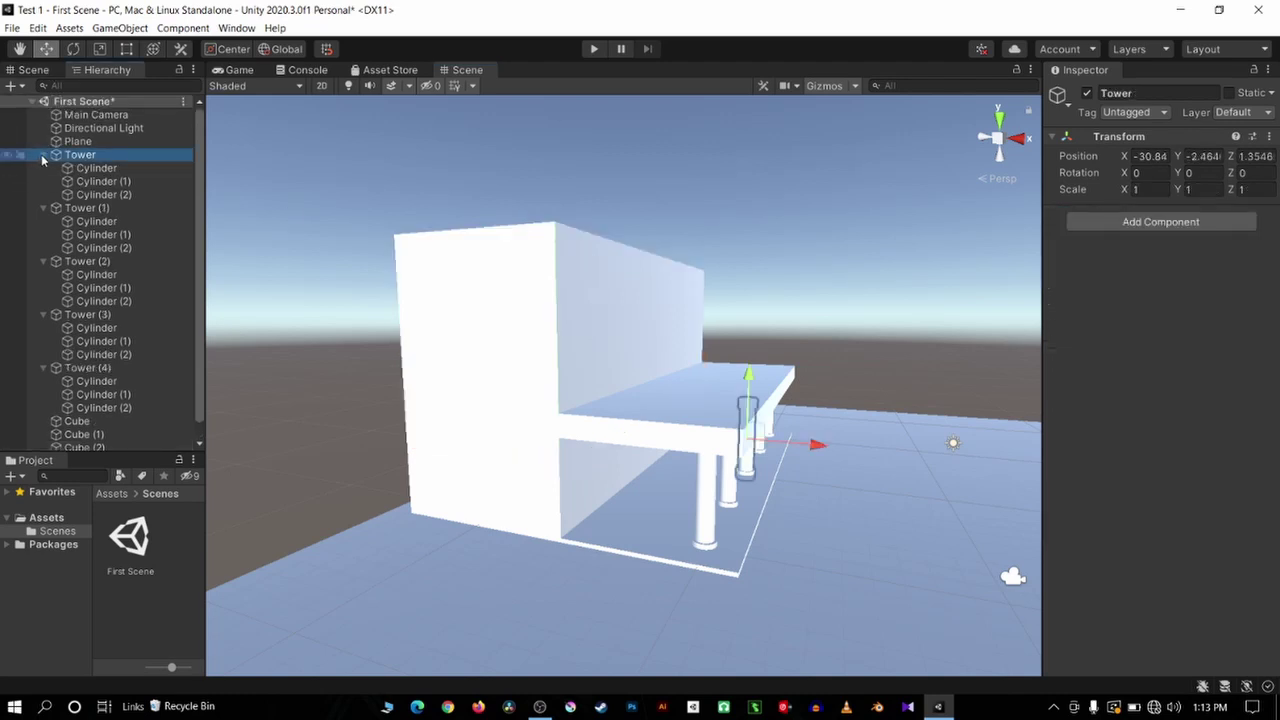
left_click(43, 155)
left_click(43, 168)
left_click(43, 181)
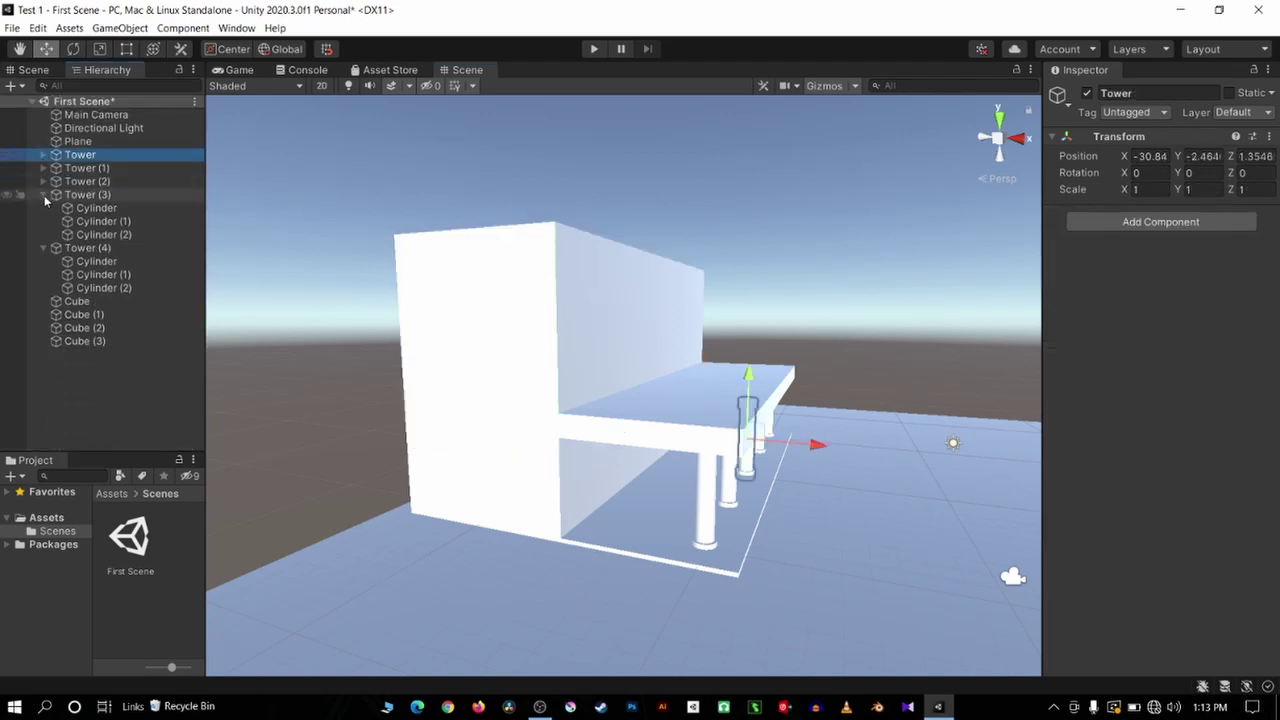
left_click(43, 194)
left_click(43, 208)
scroll(523, 323, "down", 5)
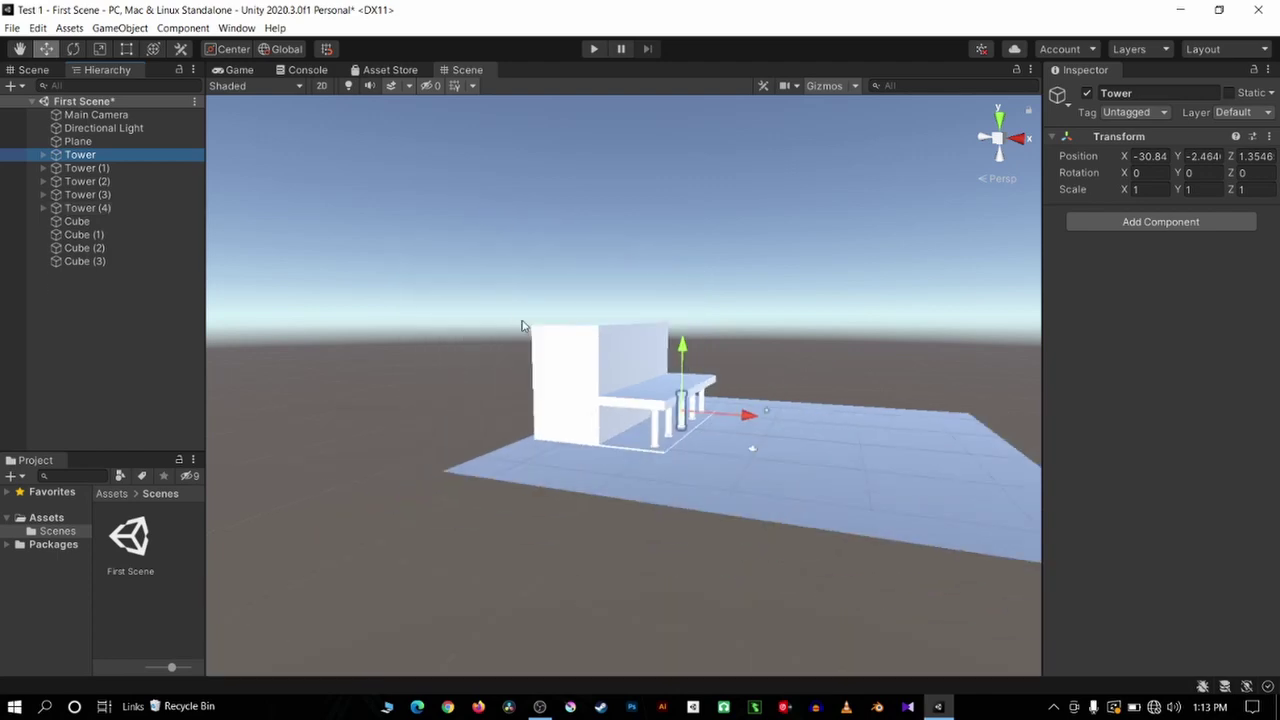
scroll(344, 360, "down", 2)
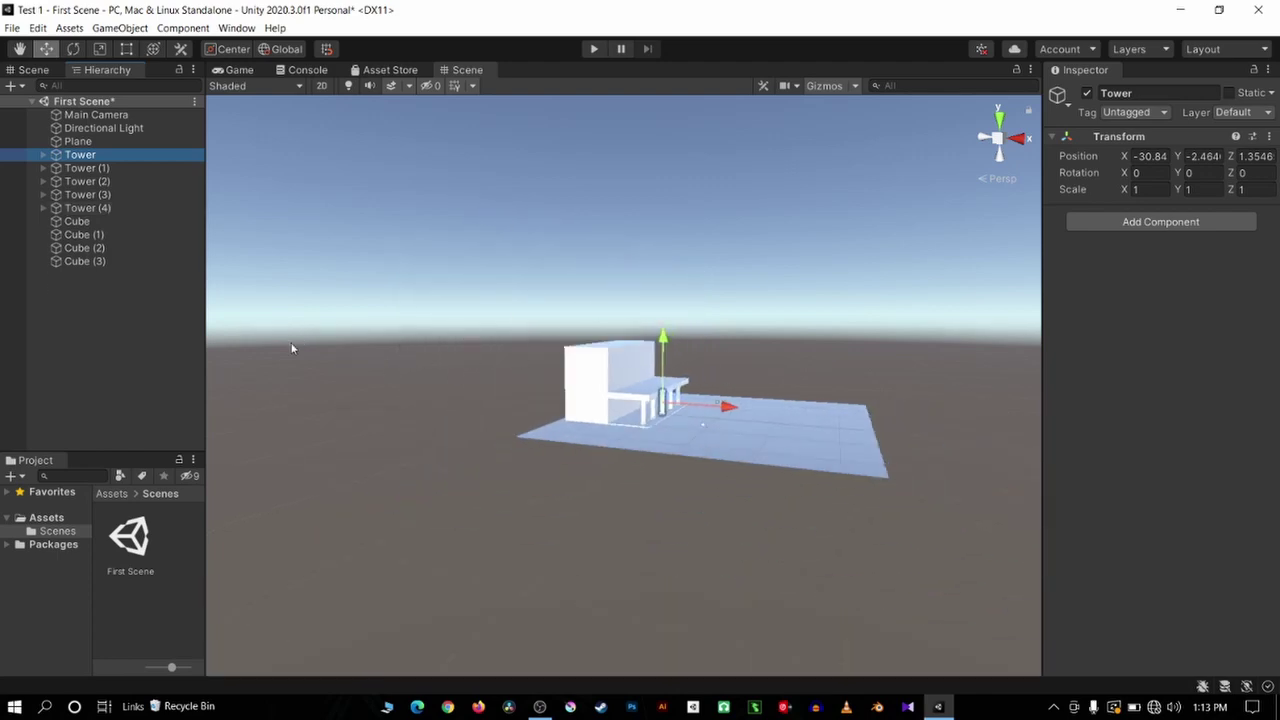
scroll(293, 343, "up", 3)
scroll(305, 332, "up", 3)
scroll(309, 329, "up", 4)
Frame Cube (3) and shrink it uniformly to about 7.33 × 8.58 × 21.15
left_click(806, 272)
scroll(806, 275, "down", 2)
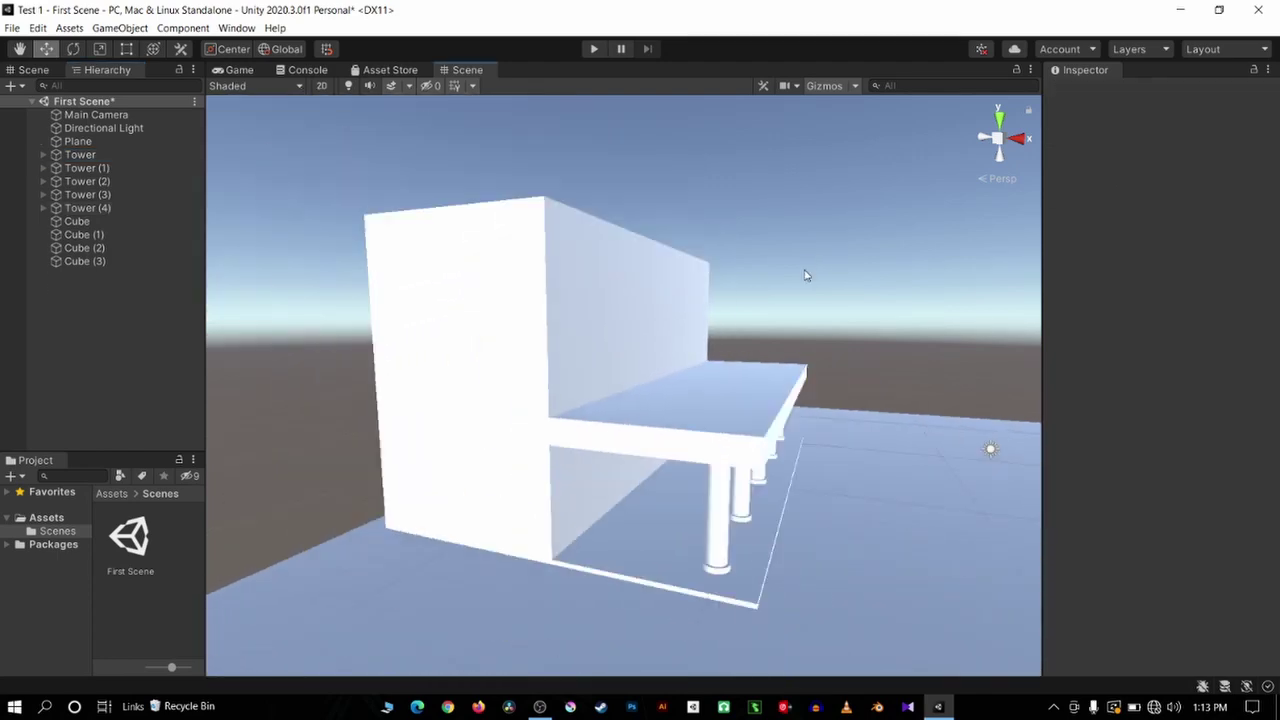
scroll(806, 275, "down", 2)
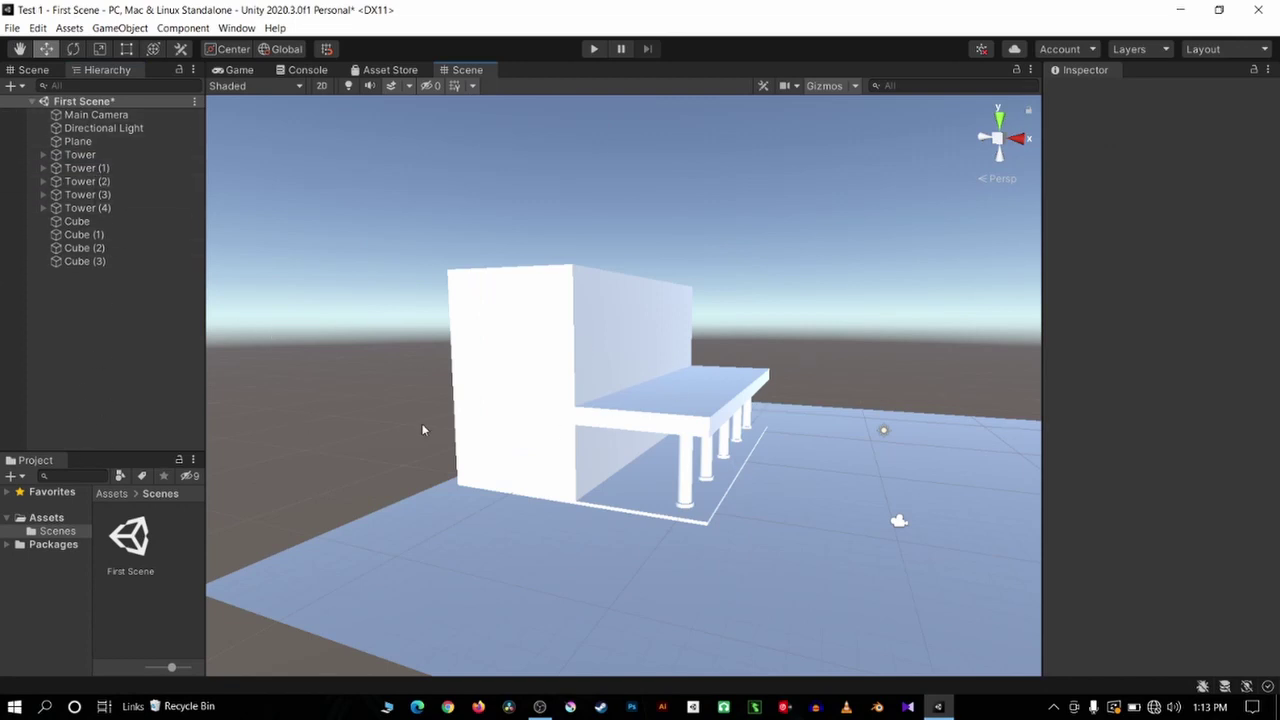
scroll(518, 444, "up", 3)
scroll(529, 434, "down", 3)
left_click(531, 334)
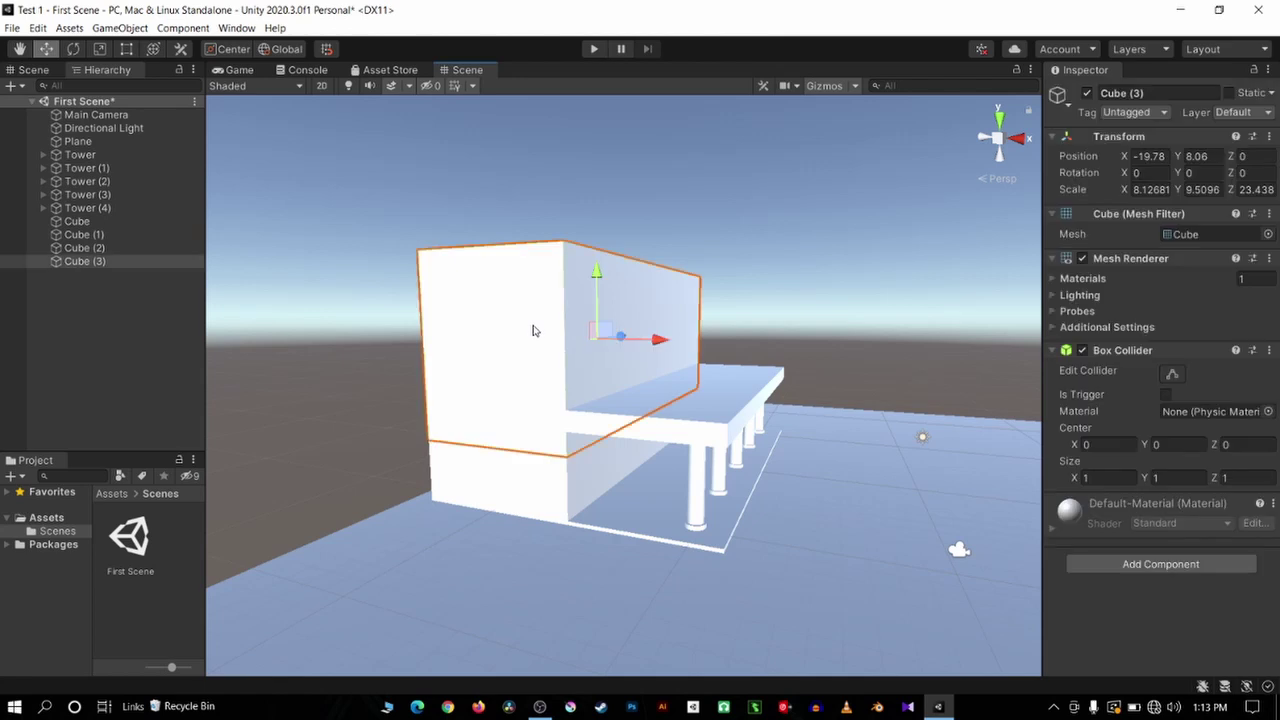
key("f")
left_click(100, 49)
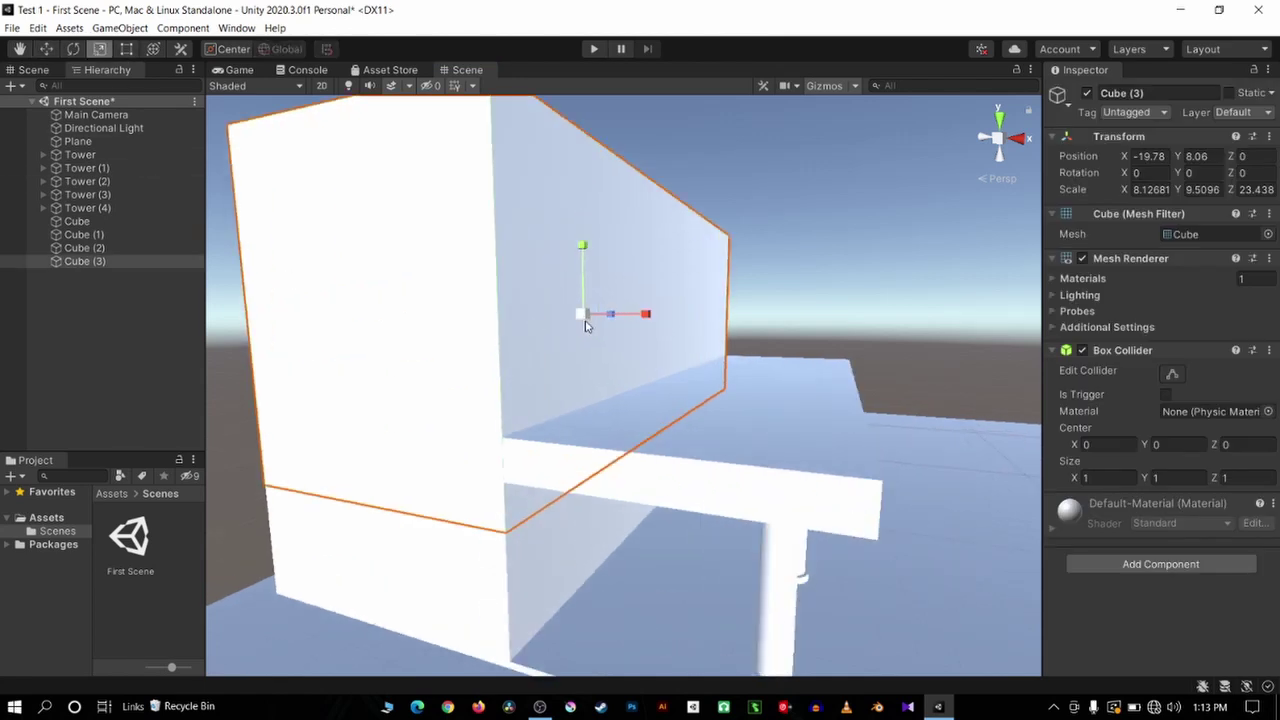
left_click_drag(583, 318, 284, 178)
left_click(20, 49)
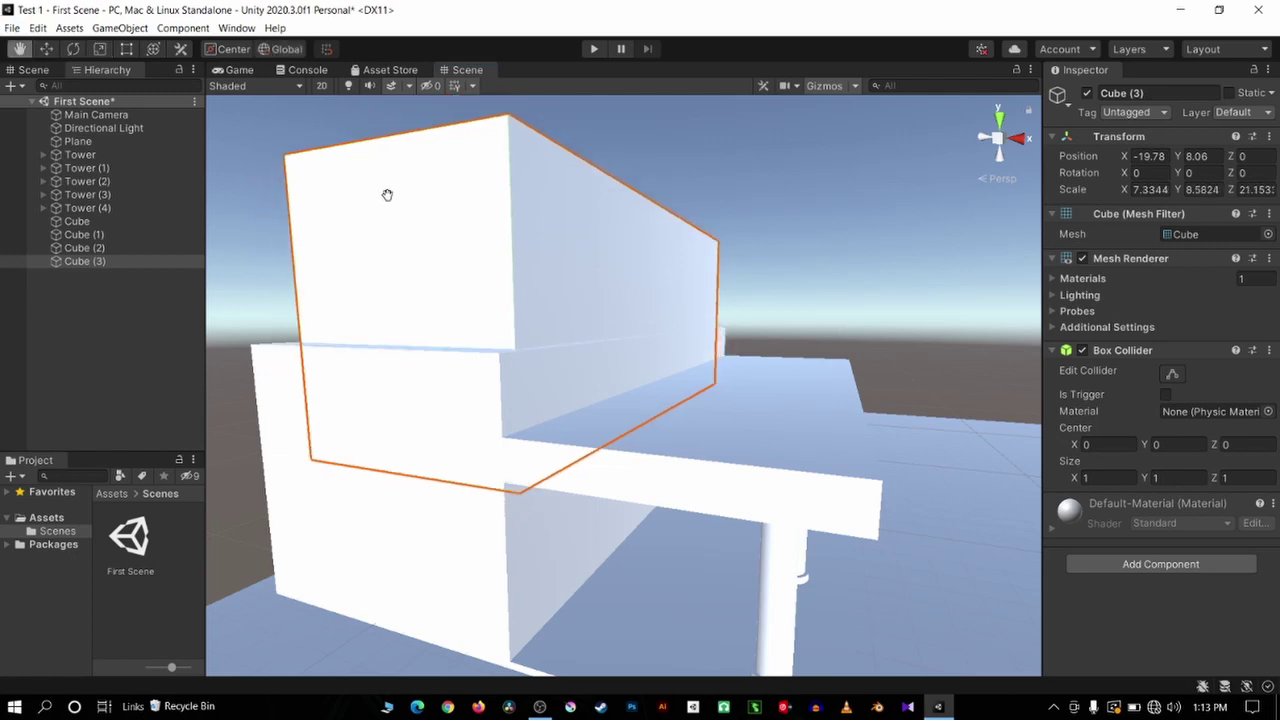
mouse_move(386, 194)
left_mouse_down("alt")
mouse_move(536, 333)
mouse_move(491, 361)
mouse_move(482, 254)
left_mouse_up("alt")
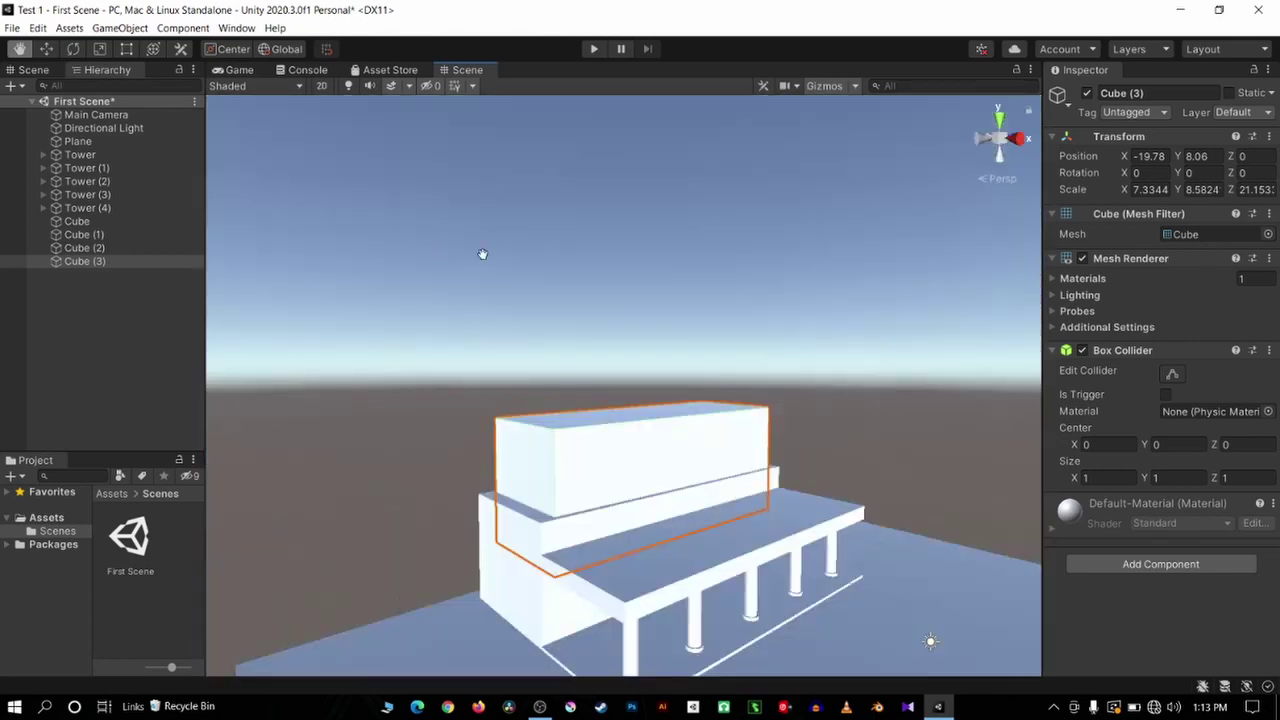
left_click(46, 49)
left_click(383, 263)
left_click(20, 49)
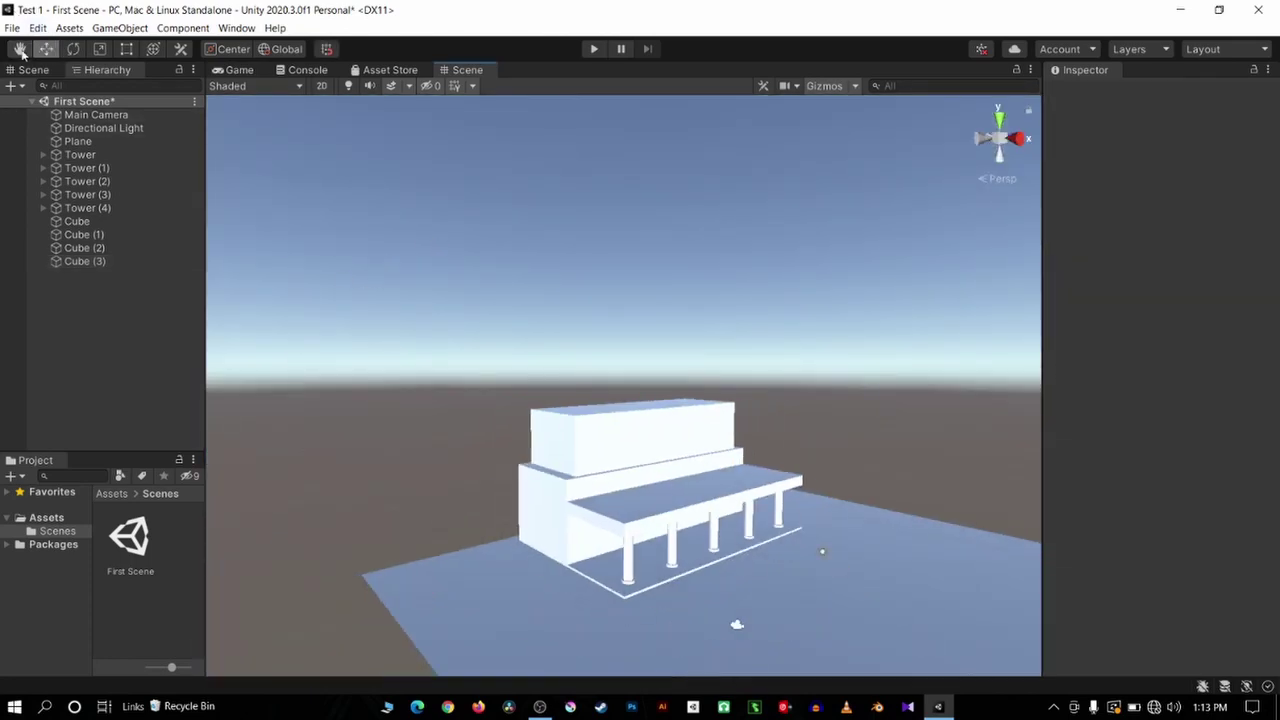
mouse_move(400, 300)
left_mouse_down("alt")
mouse_move(354, 257)
mouse_move(445, 413)
mouse_move(711, 454)
mouse_move(670, 428)
left_mouse_up("alt")
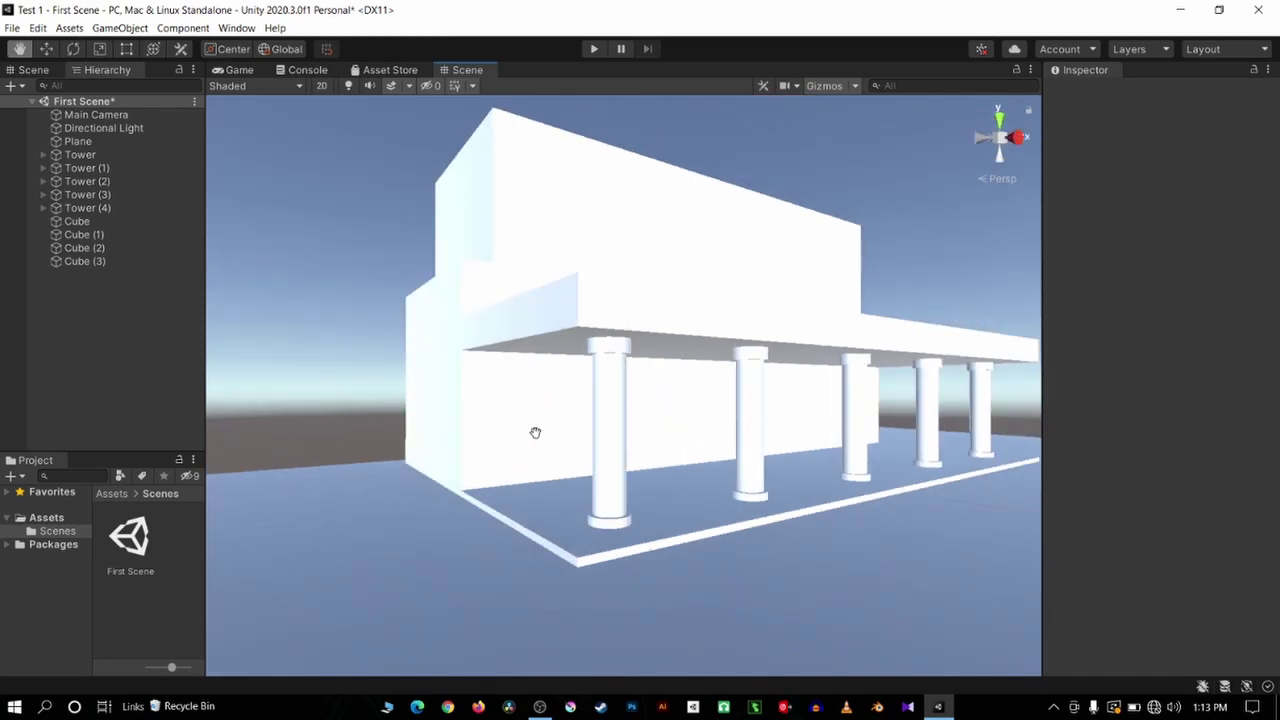
mouse_move(535, 432)
left_mouse_down("alt")
mouse_move(569, 467)
mouse_move(609, 463)
mouse_move(597, 451)
mouse_move(723, 466)
mouse_move(678, 525)
mouse_move(663, 600)
mouse_move(634, 503)
mouse_move(557, 517)
mouse_move(826, 591)
mouse_move(560, 517)
mouse_move(784, 476)
mouse_move(737, 443)
mouse_move(863, 446)
mouse_move(591, 458)
mouse_move(634, 446)
mouse_move(623, 397)
mouse_move(680, 400)
mouse_move(654, 410)
mouse_move(651, 491)
left_mouse_up("alt")
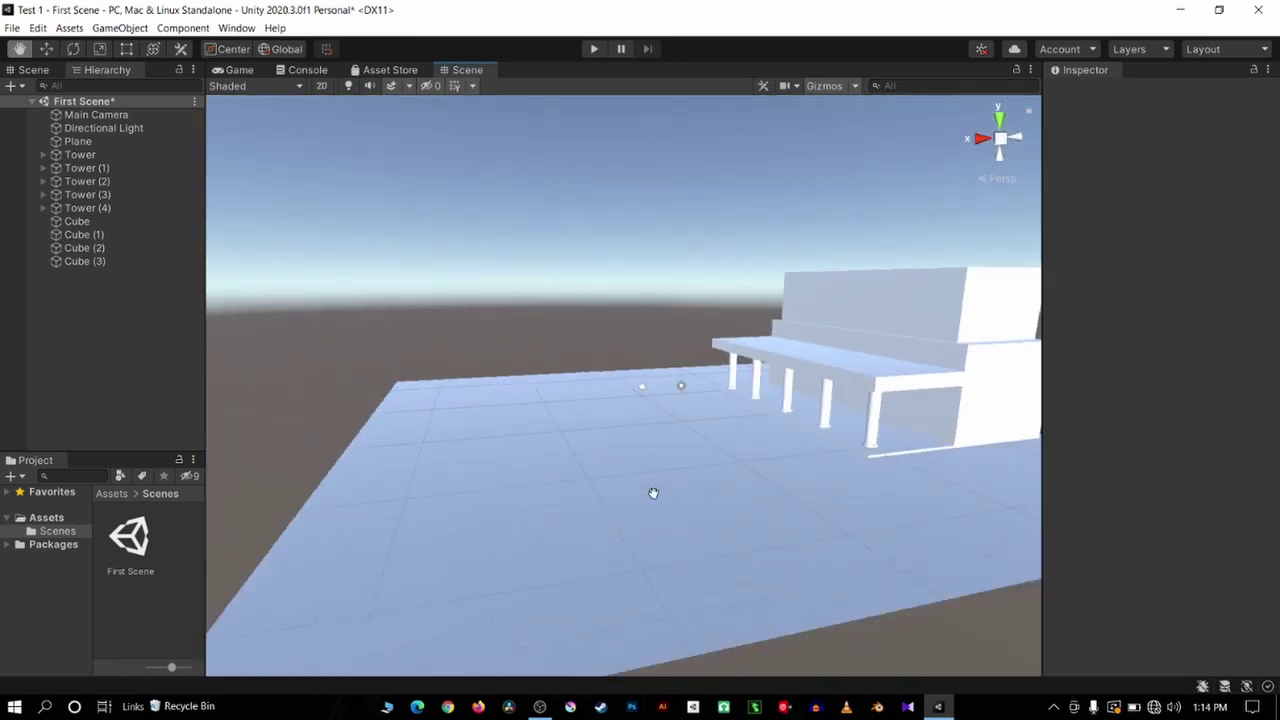
scroll(657, 434, "down", 5)
mouse_move(657, 434)
left_mouse_down("alt")
mouse_move(580, 403)
mouse_move(506, 511)
mouse_move(590, 453)
left_mouse_up("alt")
scroll(566, 436, "up", 5)
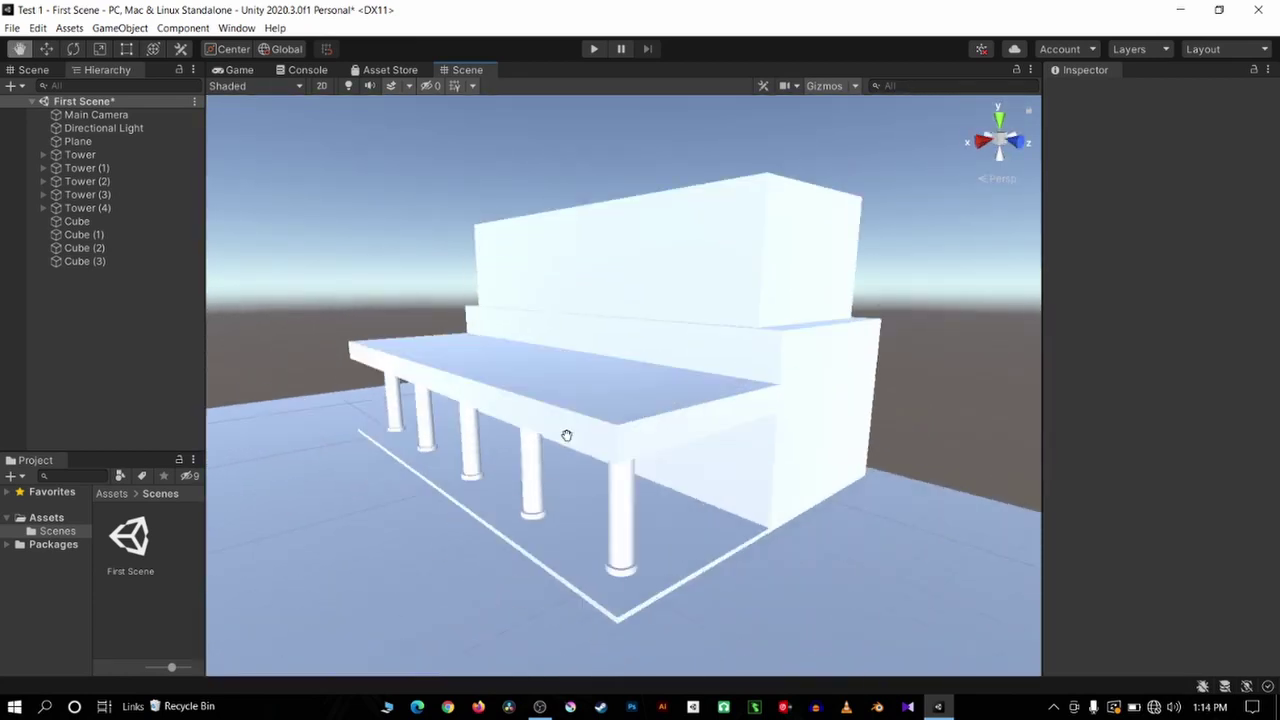
scroll(506, 480, "up", 5)
scroll(579, 491, "down", 5)
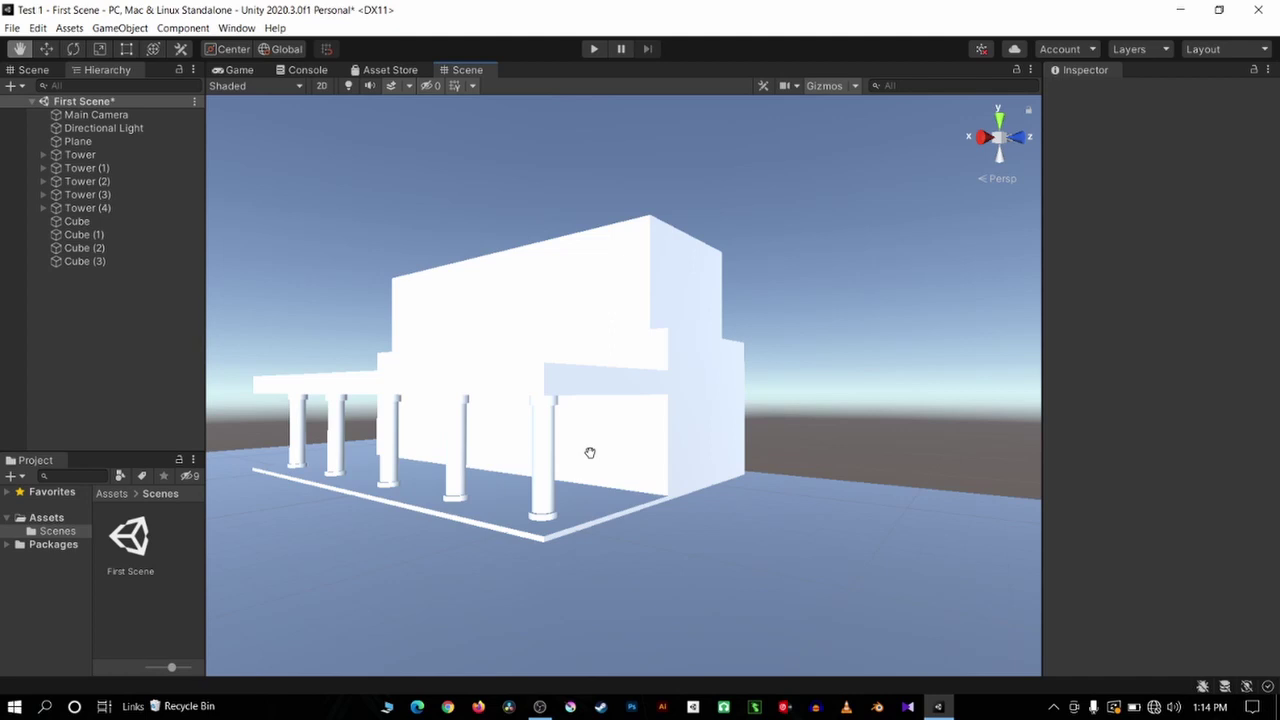
Orbit to an angled side view of the building and widen the Hierarchy and Project panels
left_click_drag(528, 466, 600, 480, "alt")
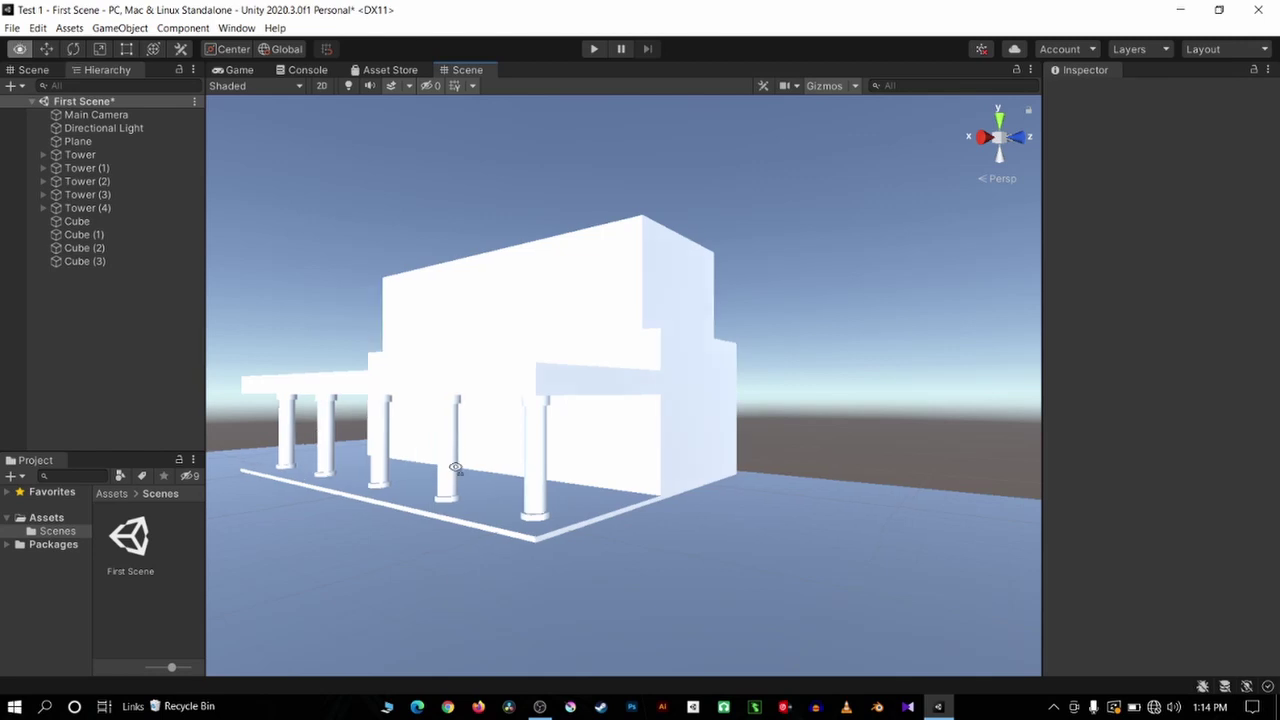
scroll(640, 500, "up", 5)
left_click_drag(652, 516, 646, 514, "alt")
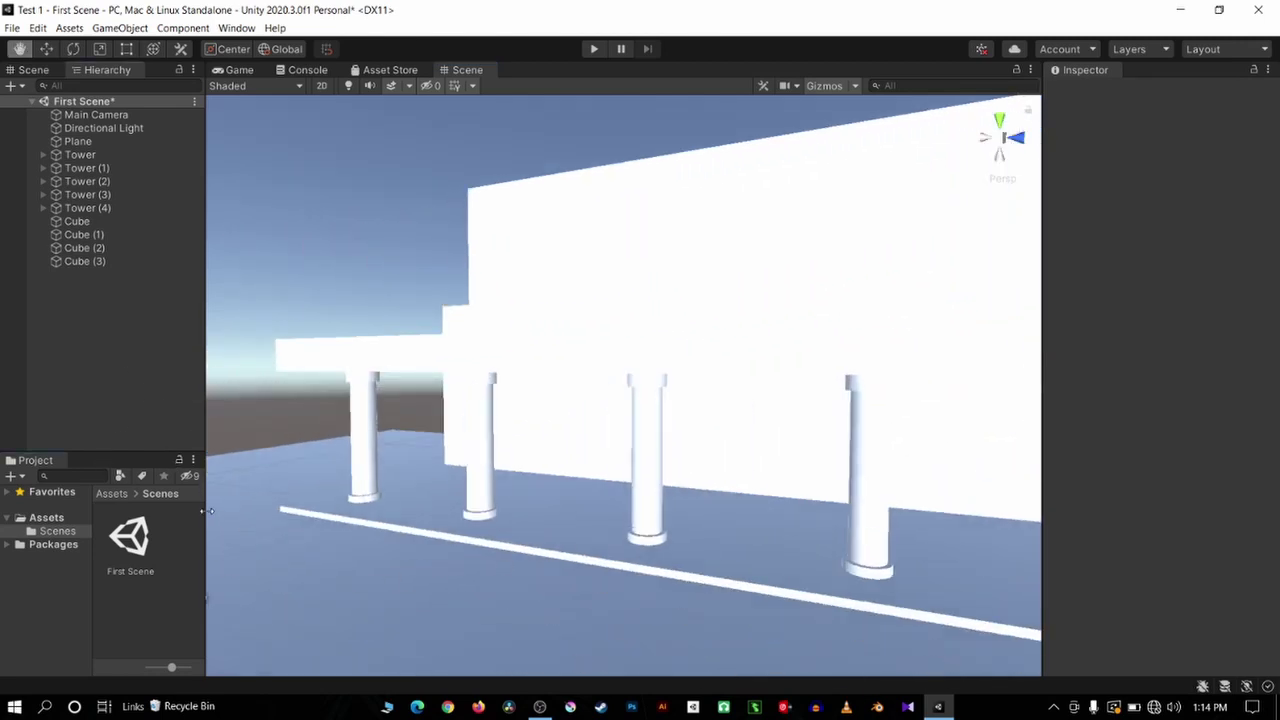
left_click_drag(208, 511, 351, 511)
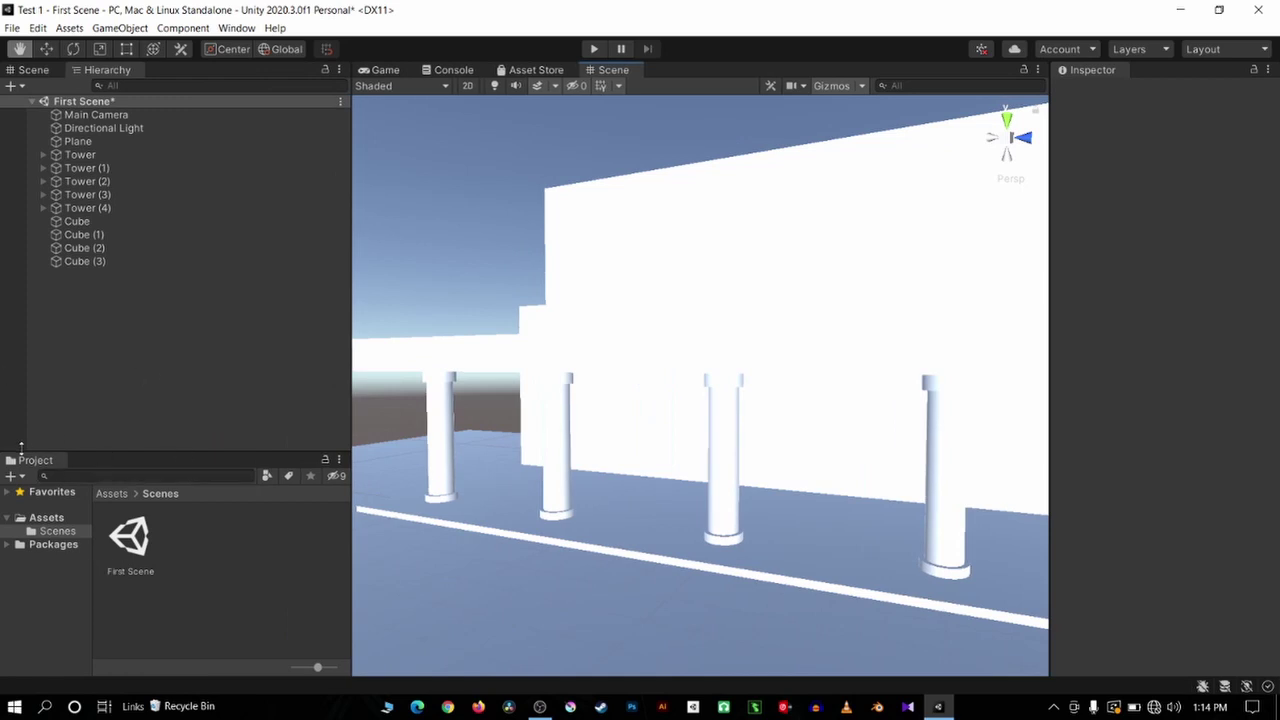
Create a folder named 'Materials' in Assets
left_click(38, 517)
right_click(221, 568)
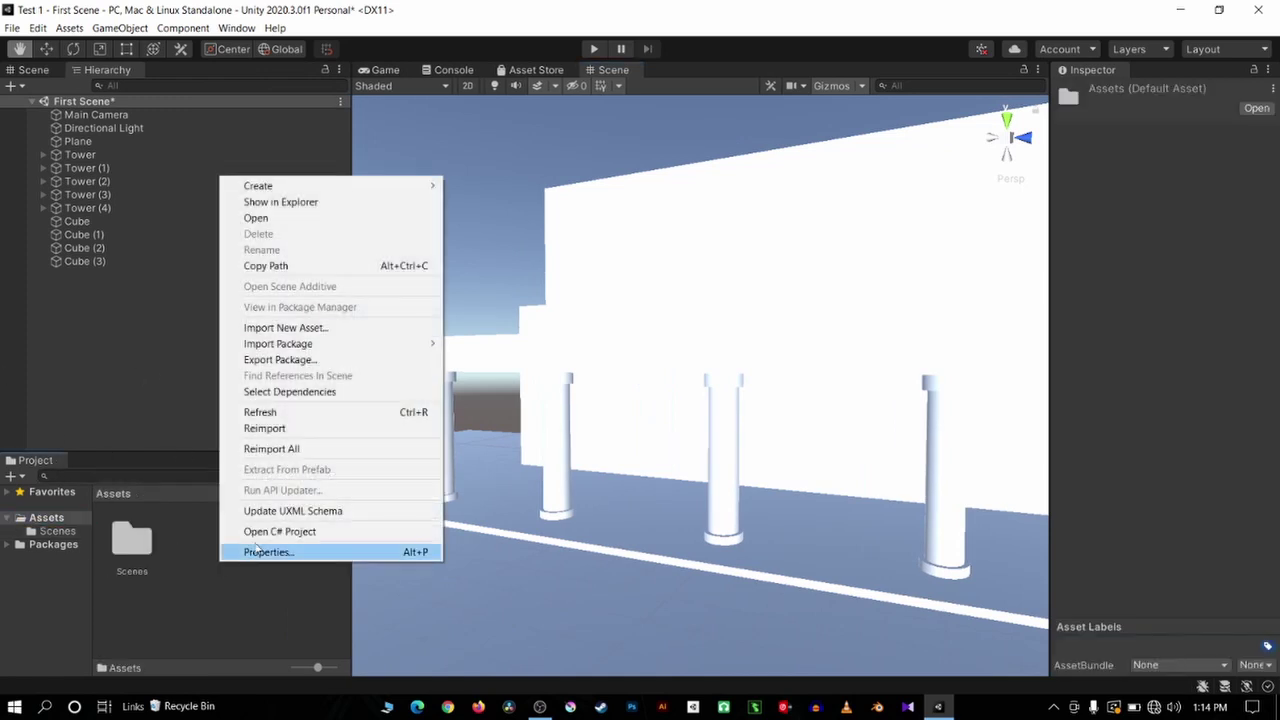
mouse_move(272, 187)
left_click(477, 154)
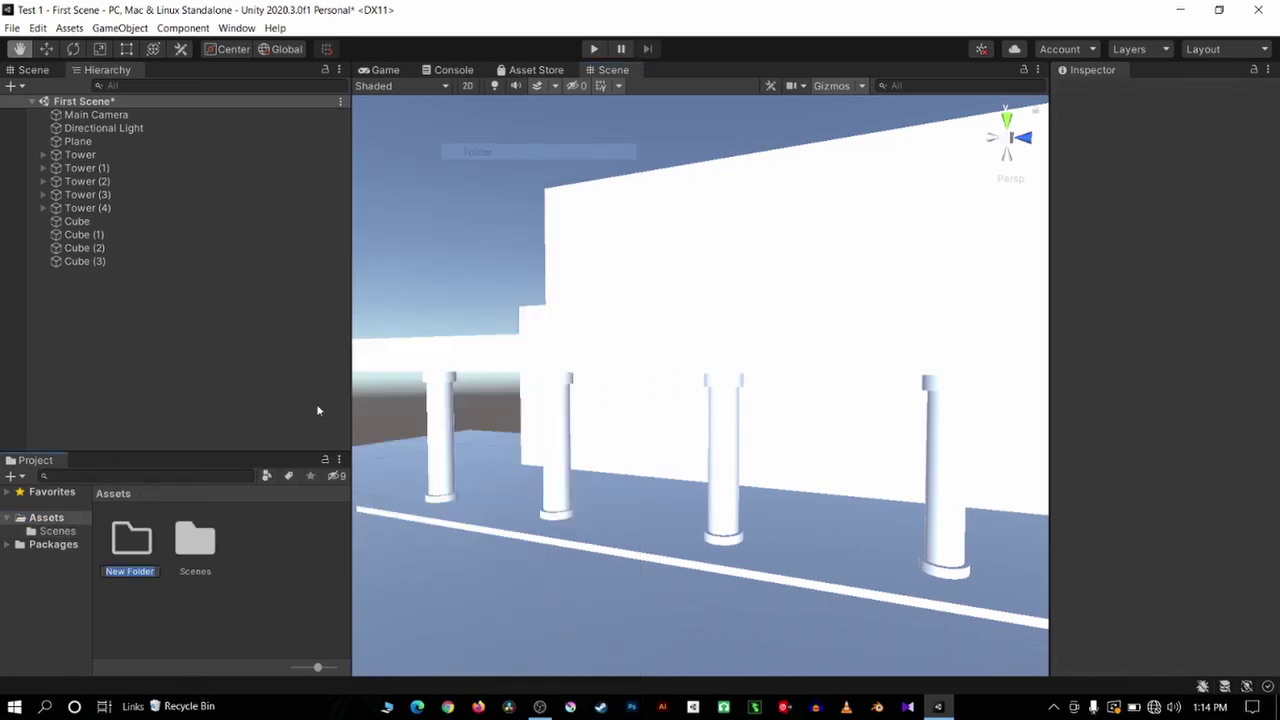
type("Mate")
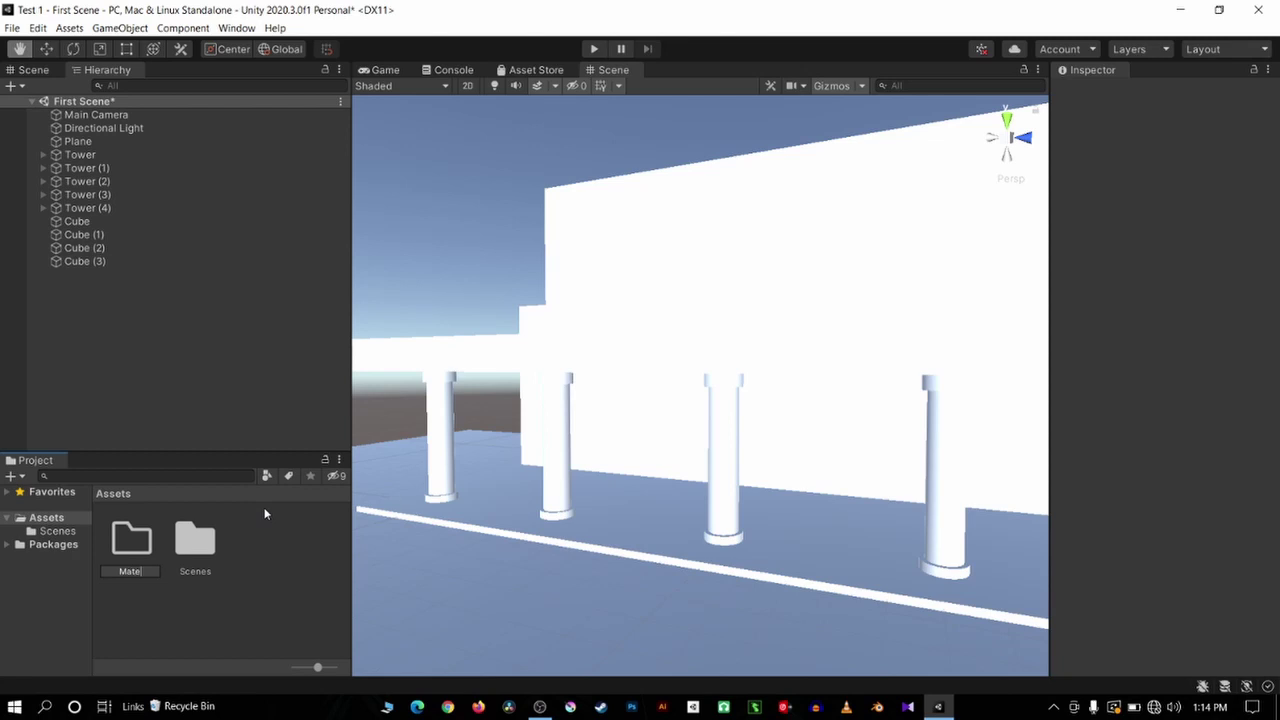
type("rials")
key("Return")
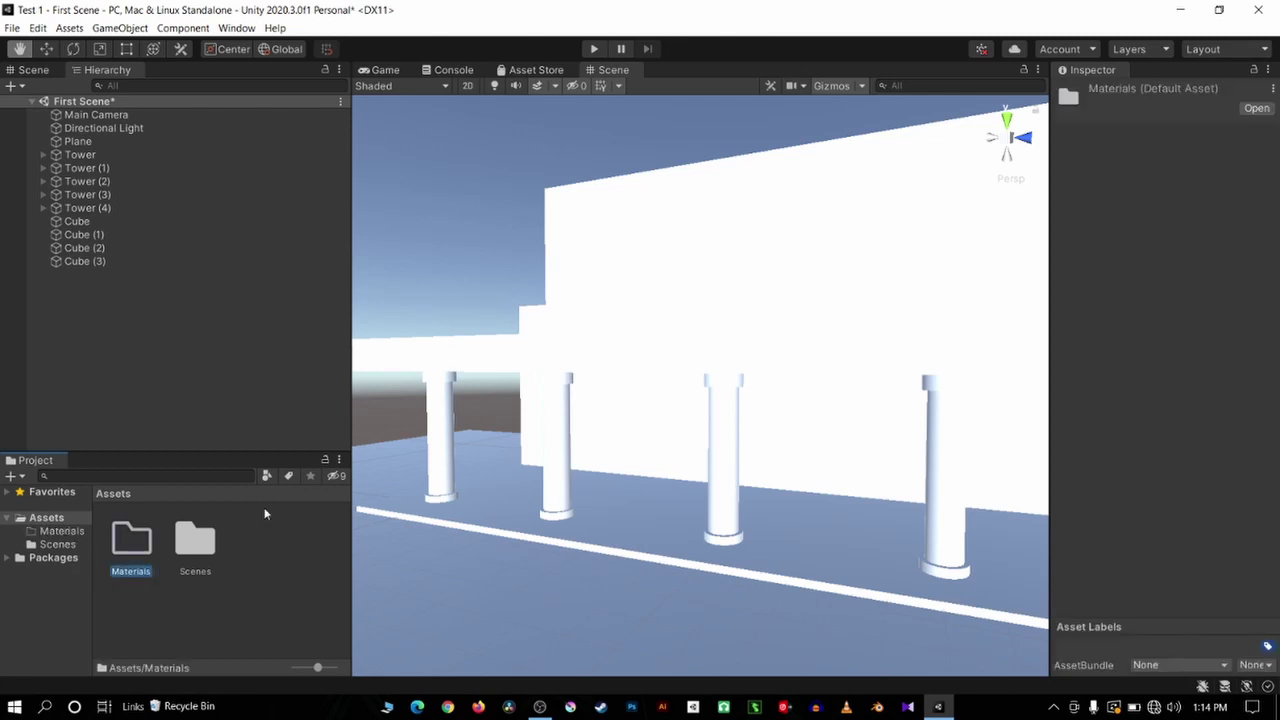
Open the Materials folder and create a new material inside it
left_click(141, 562)
double_click(141, 562)
right_click(202, 512)
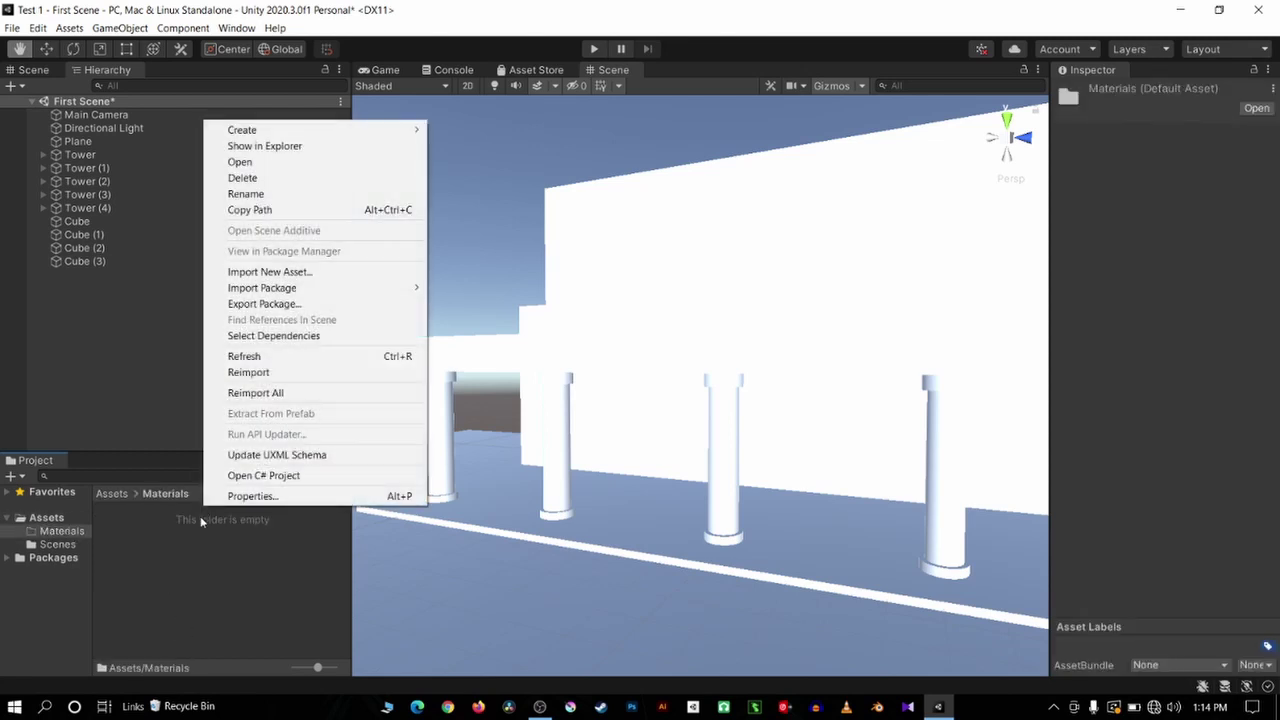
right_click(137, 551)
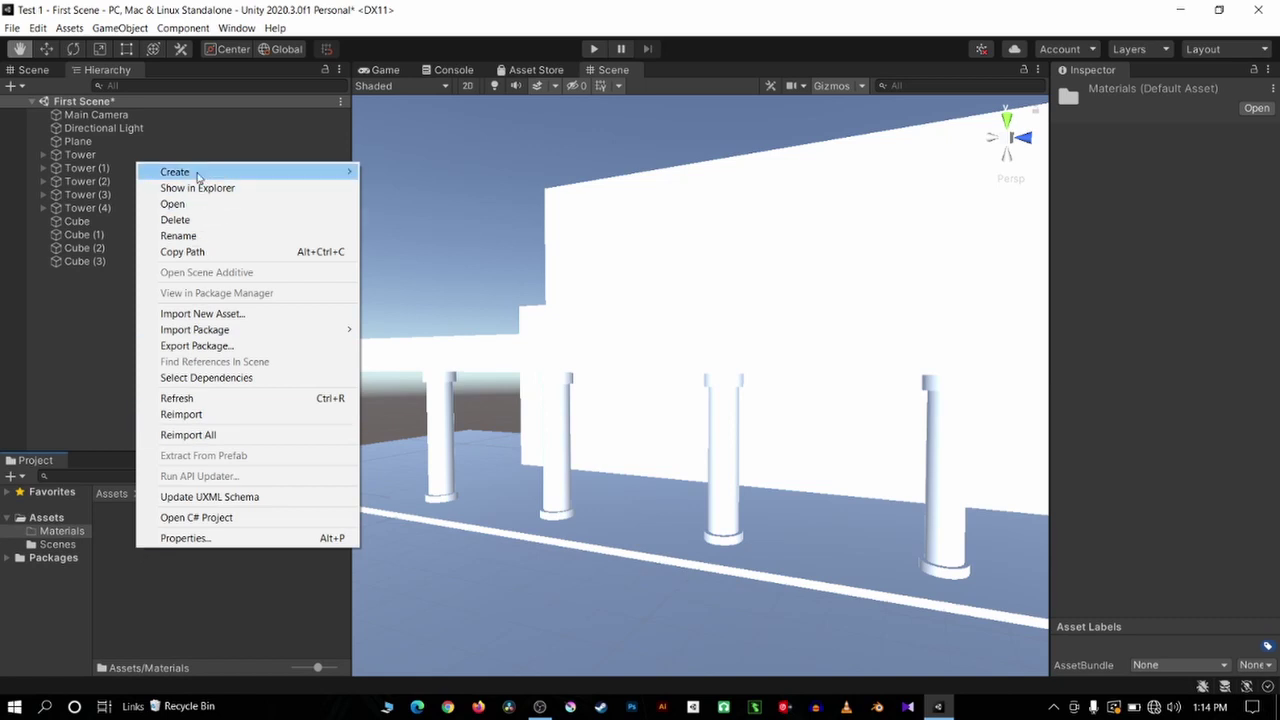
mouse_move(350, 170)
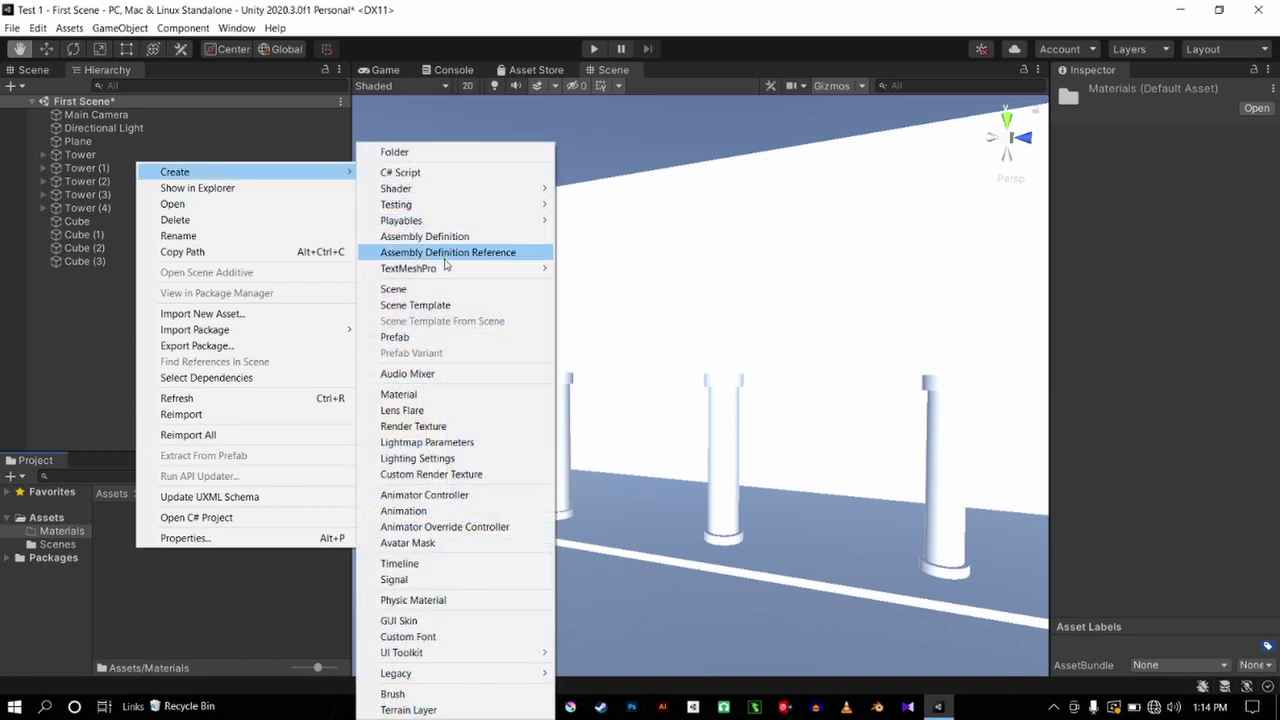
left_click(462, 394)
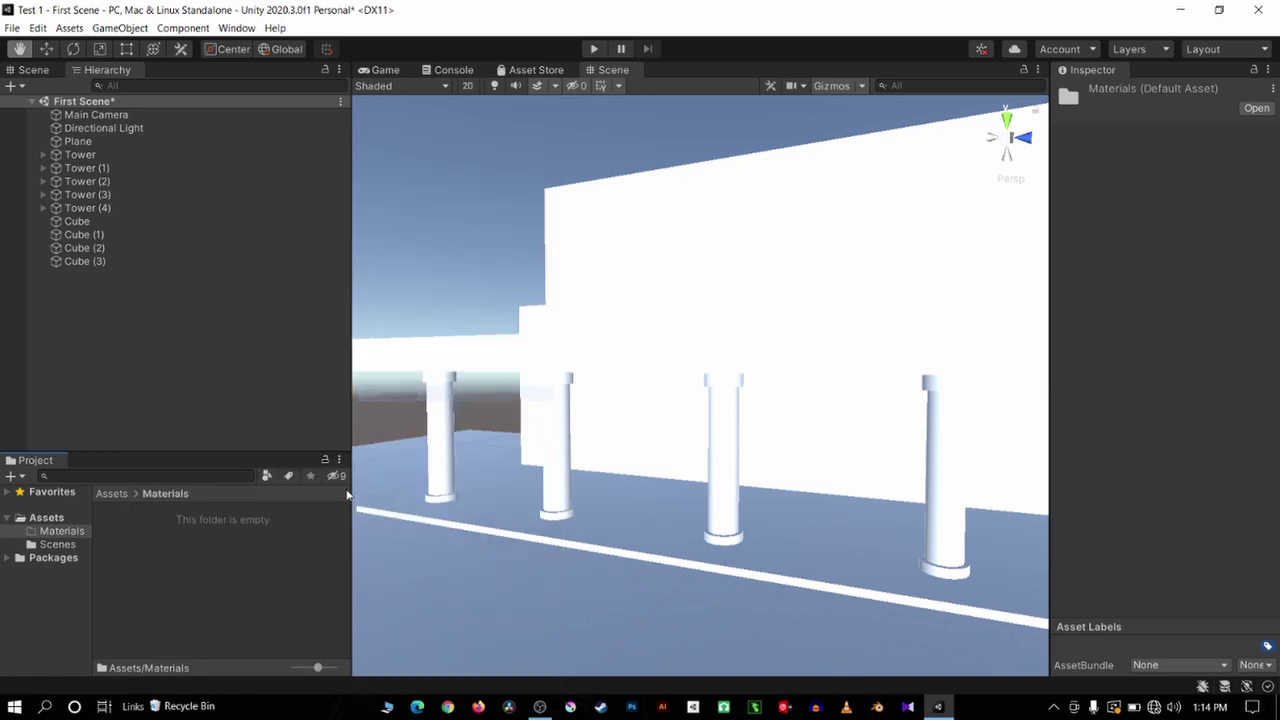
key("Return")
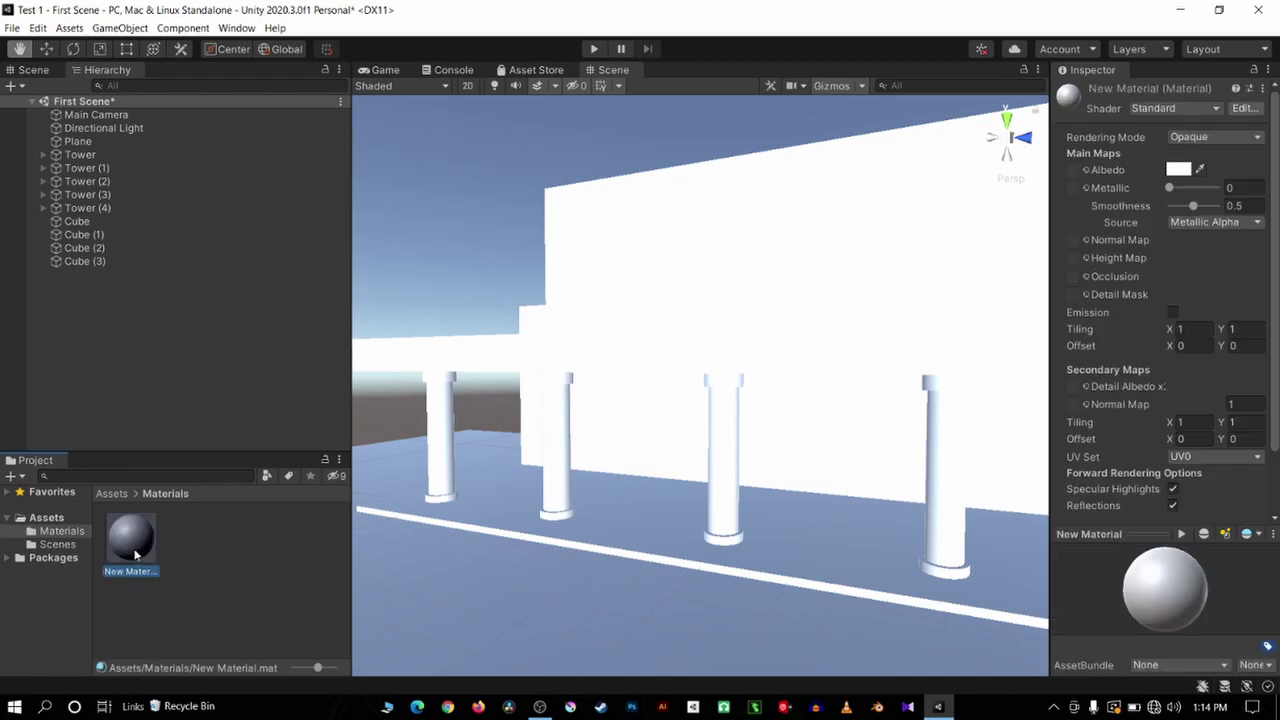
Rename the new material to 'black'
left_click(206, 610)
left_click(132, 545)
left_click(132, 536)
type("re")
key("Return")
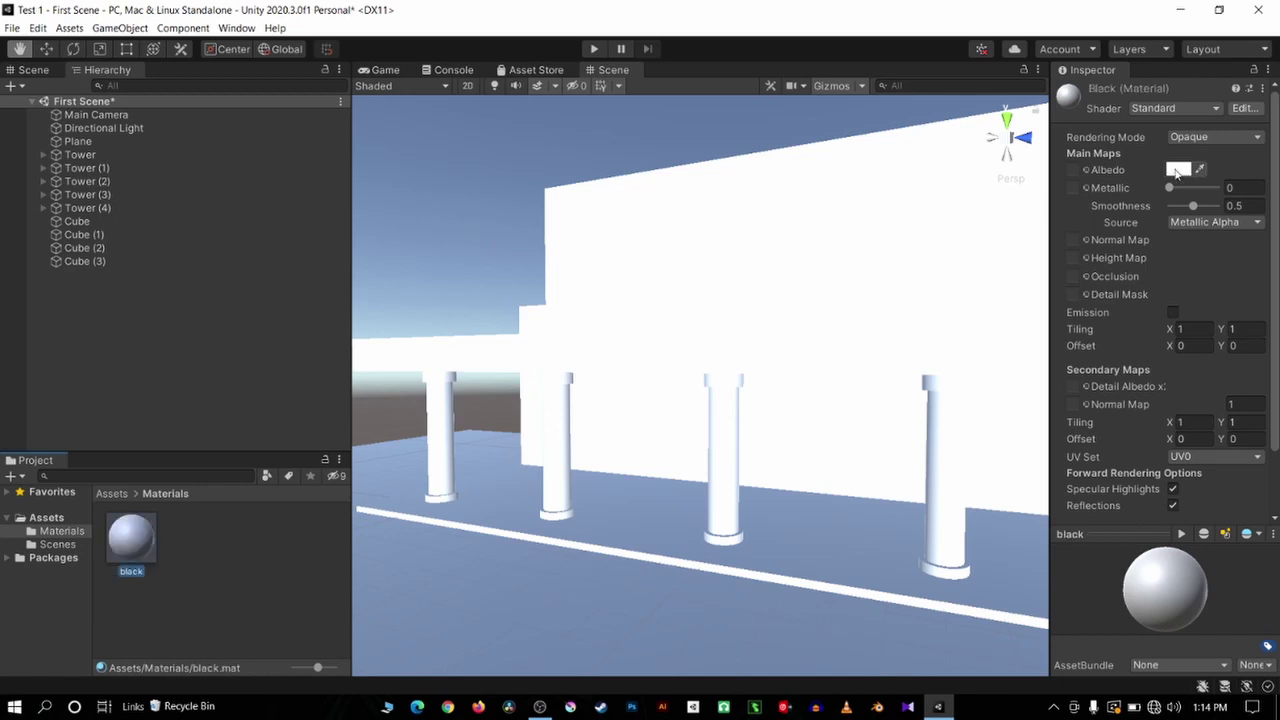
Set the black material's albedo to 000000 and try it on the floor and back wall
left_click(1201, 170)
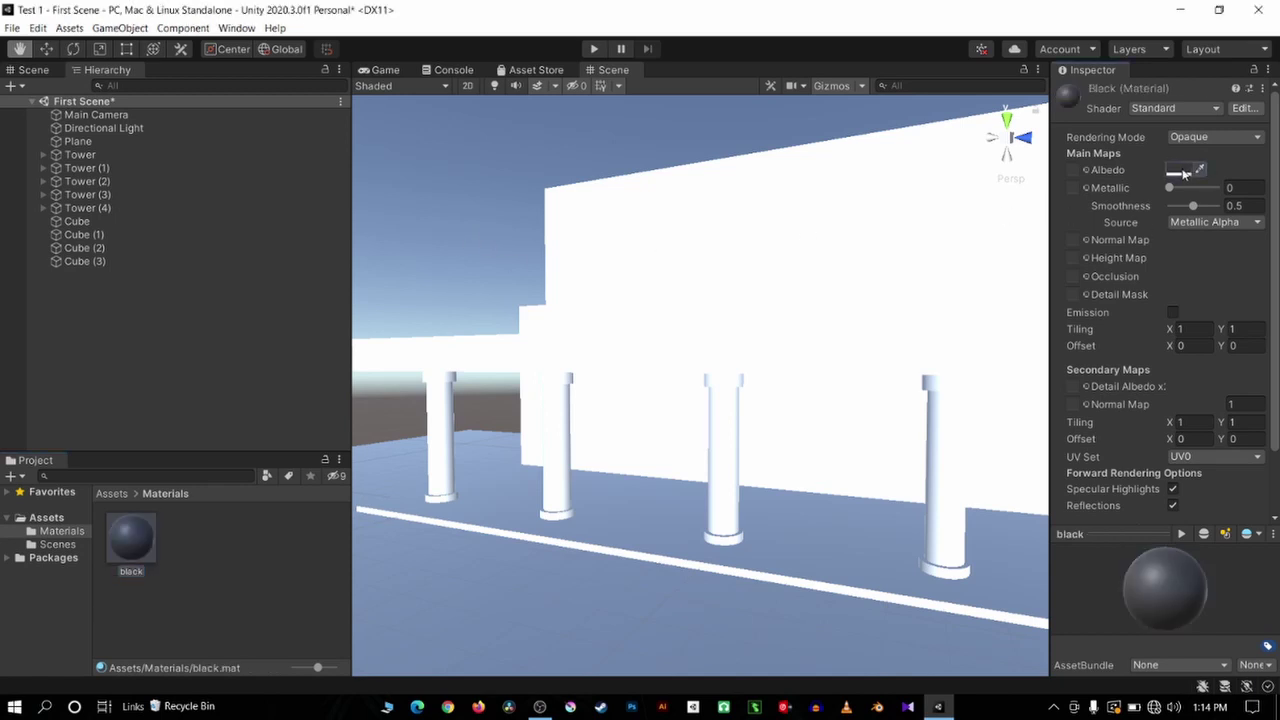
left_click(1183, 172)
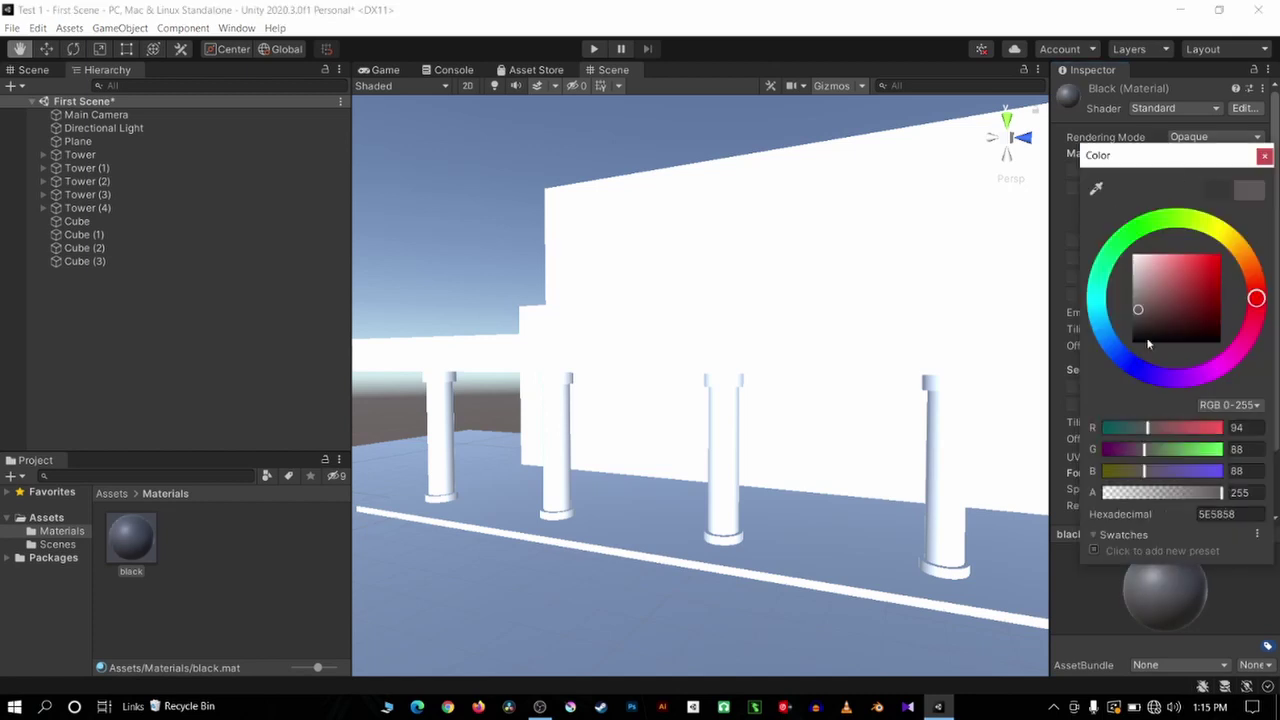
left_click_drag(1179, 156, 856, 235)
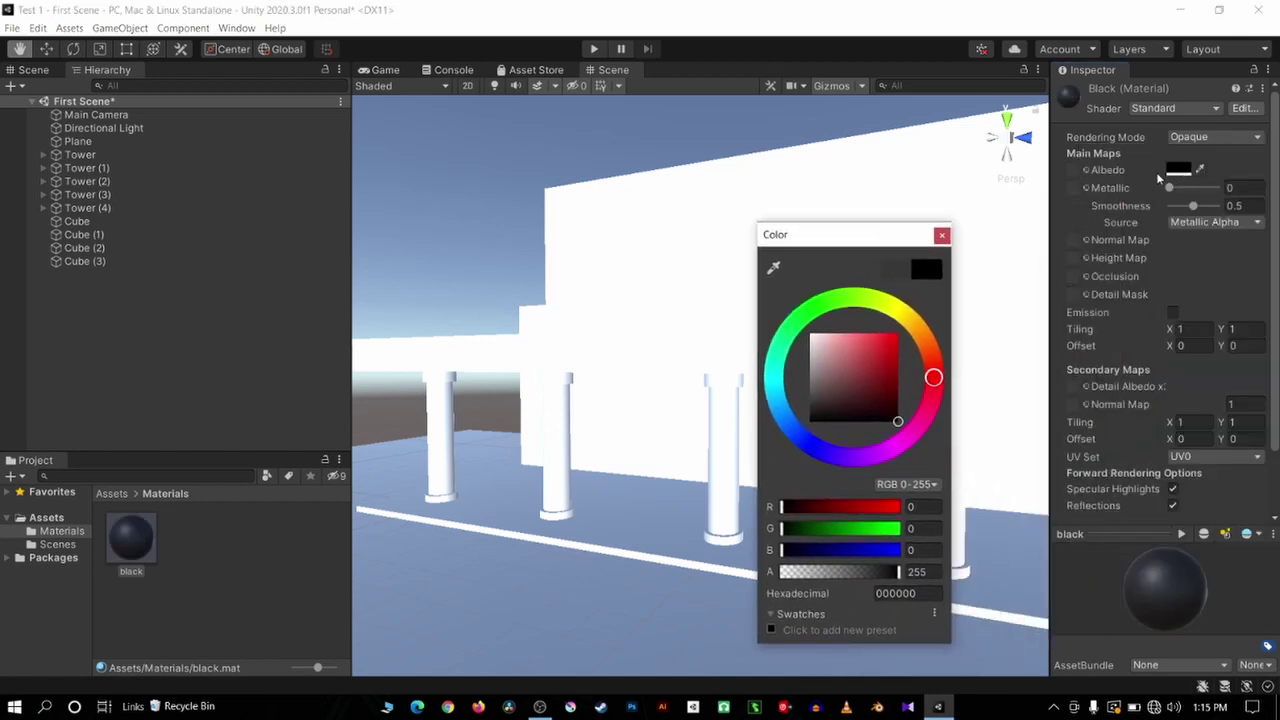
left_click_drag(841, 415, 817, 421)
left_click(942, 235)
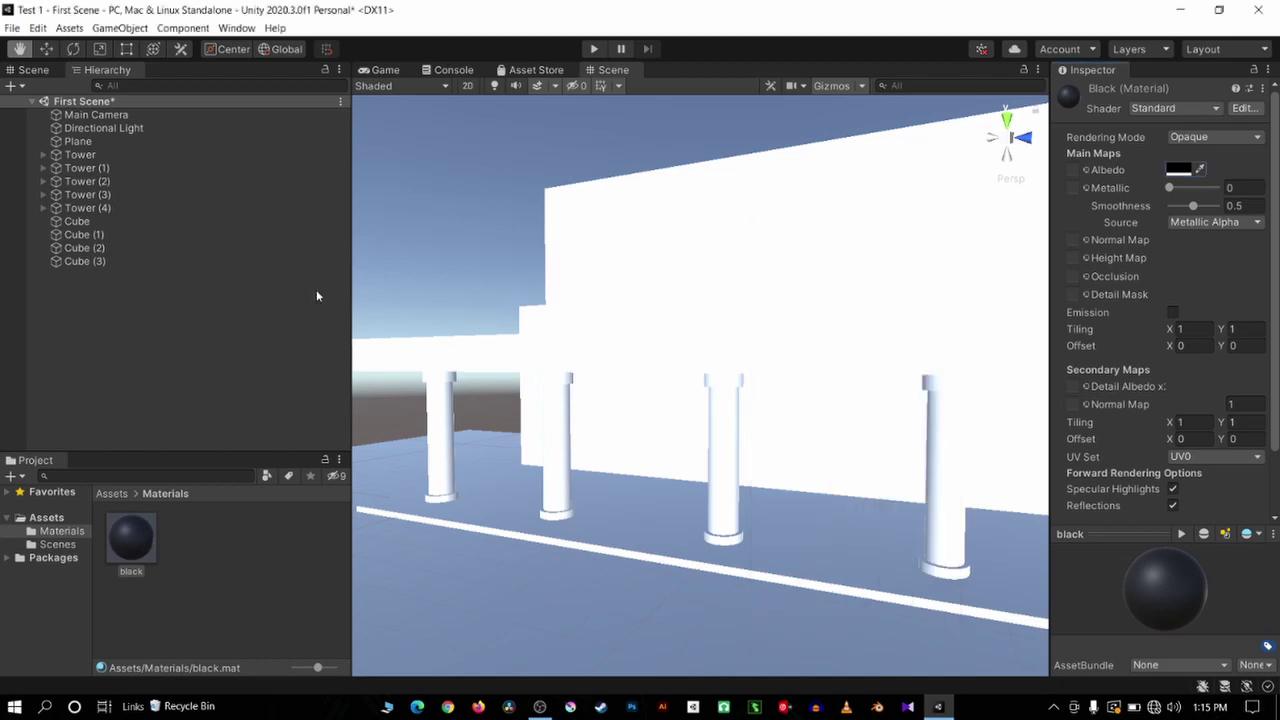
left_click_drag(134, 549, 513, 527)
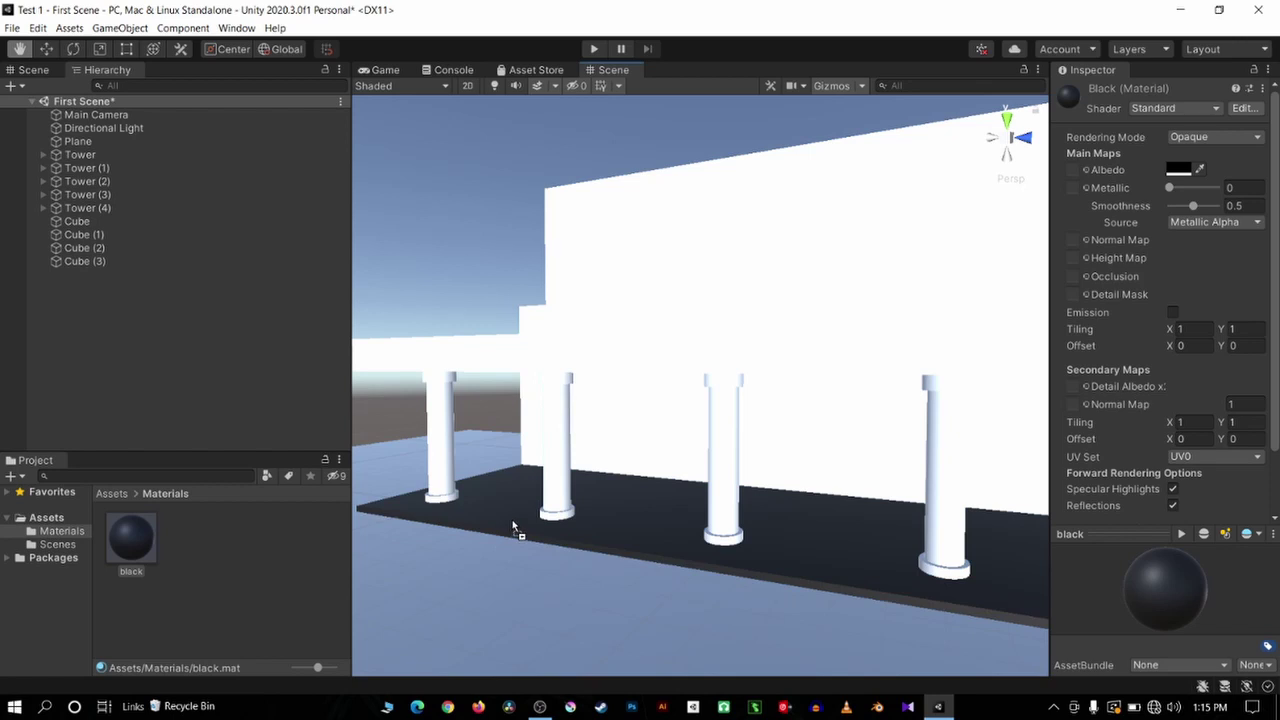
mouse_move(513, 527)
left_mouse_down()
mouse_move(600, 403)
mouse_move(632, 497)
mouse_move(417, 614)
left_mouse_up()
Create another material in Materials named 'yello9w'
scroll(579, 576, "down", 5)
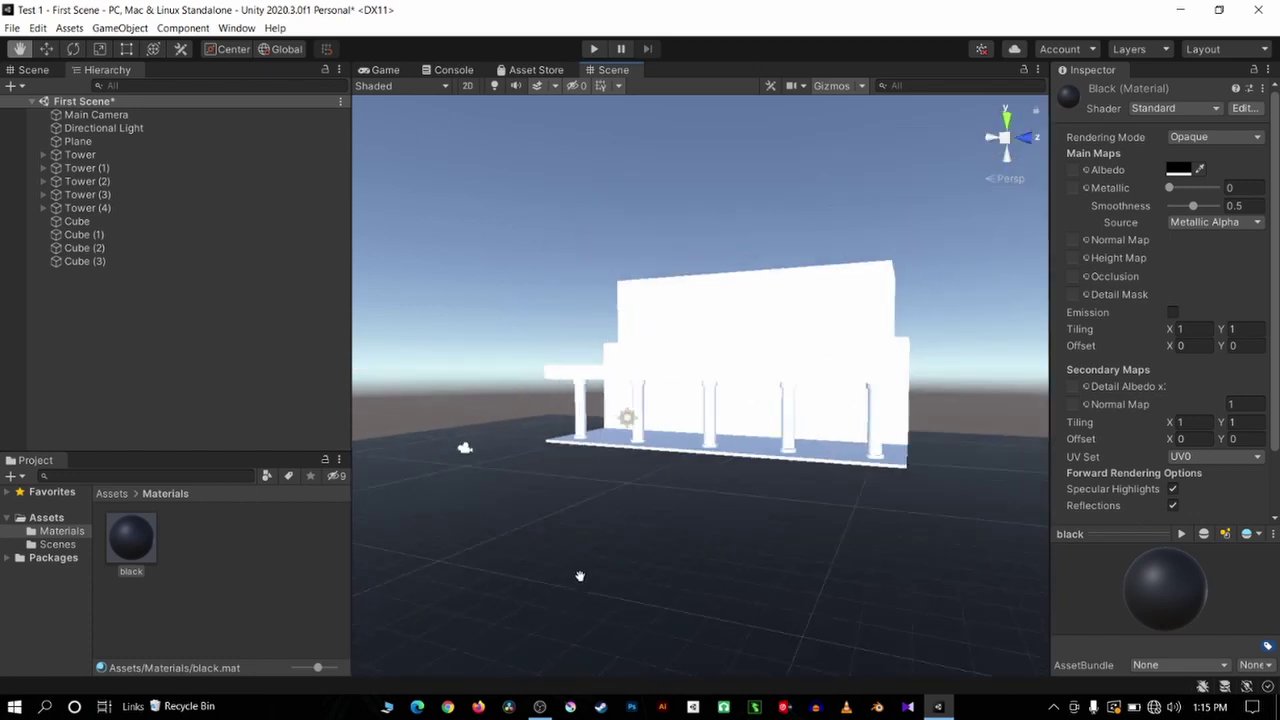
mouse_move(579, 576)
right_mouse_down()
mouse_move(563, 437)
mouse_move(614, 503)
mouse_move(738, 472)
mouse_move(500, 423)
right_mouse_up()
mouse_move(500, 423)
middle_mouse_down()
mouse_move(643, 503)
mouse_move(600, 412)
middle_mouse_up()
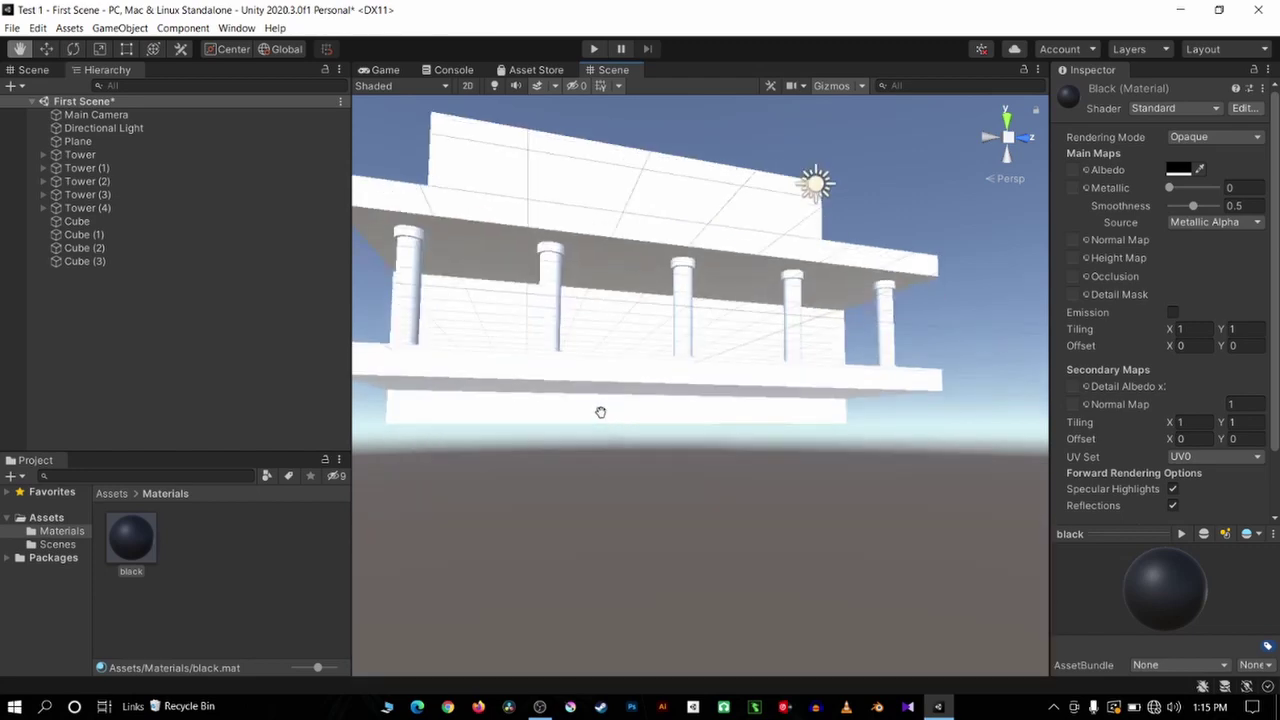
mouse_move(600, 412)
right_mouse_down()
mouse_move(603, 457)
mouse_move(771, 650)
mouse_move(709, 500)
mouse_move(420, 560)
right_mouse_up()
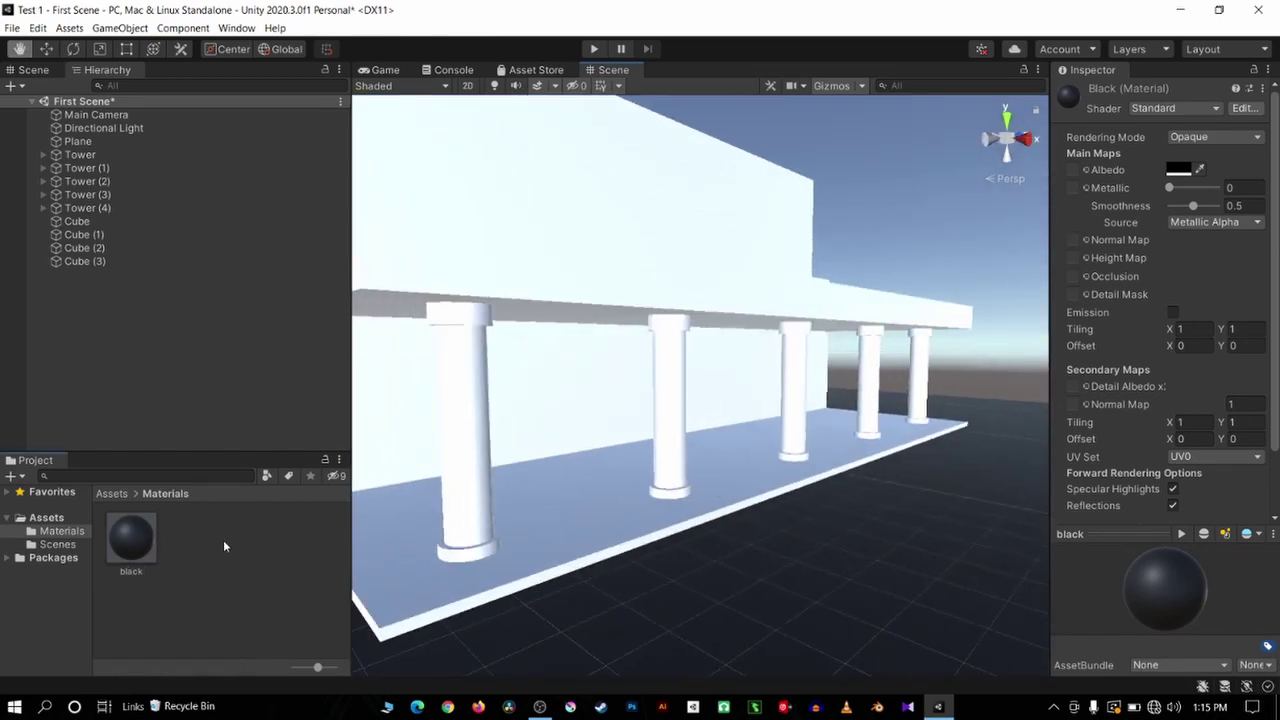
right_click(224, 541)
mouse_move(260, 168)
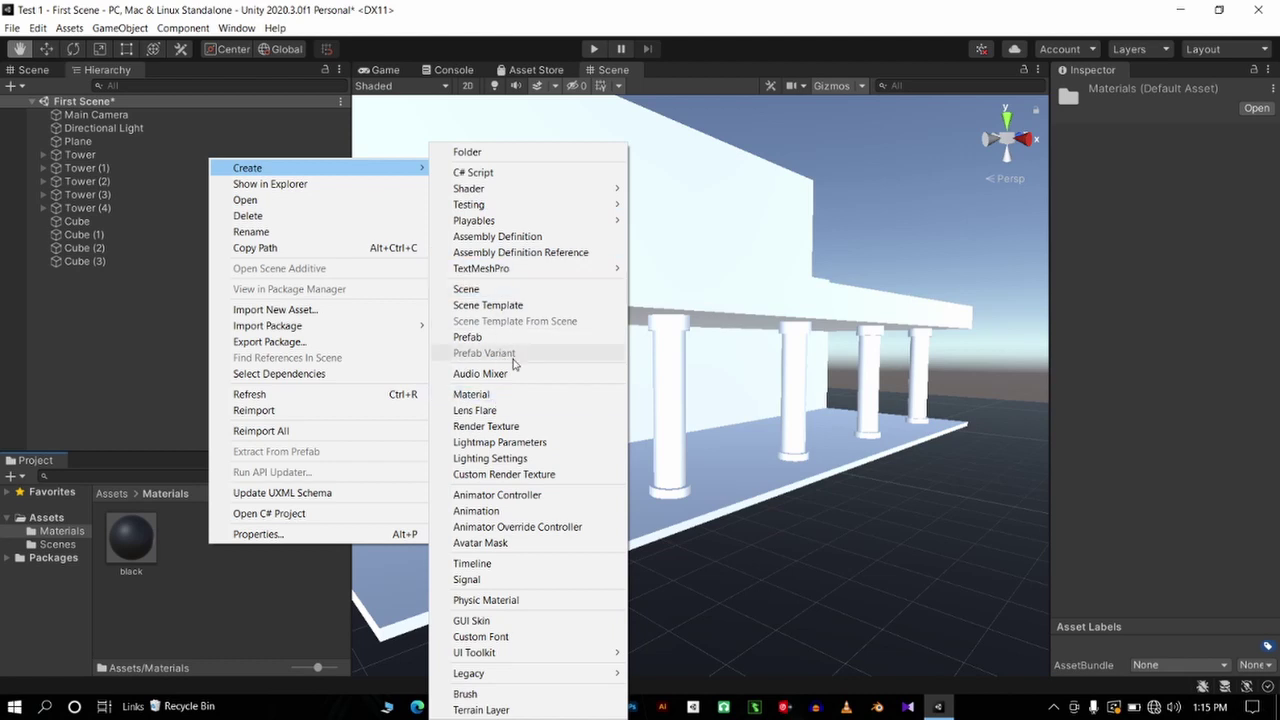
left_click(480, 394)
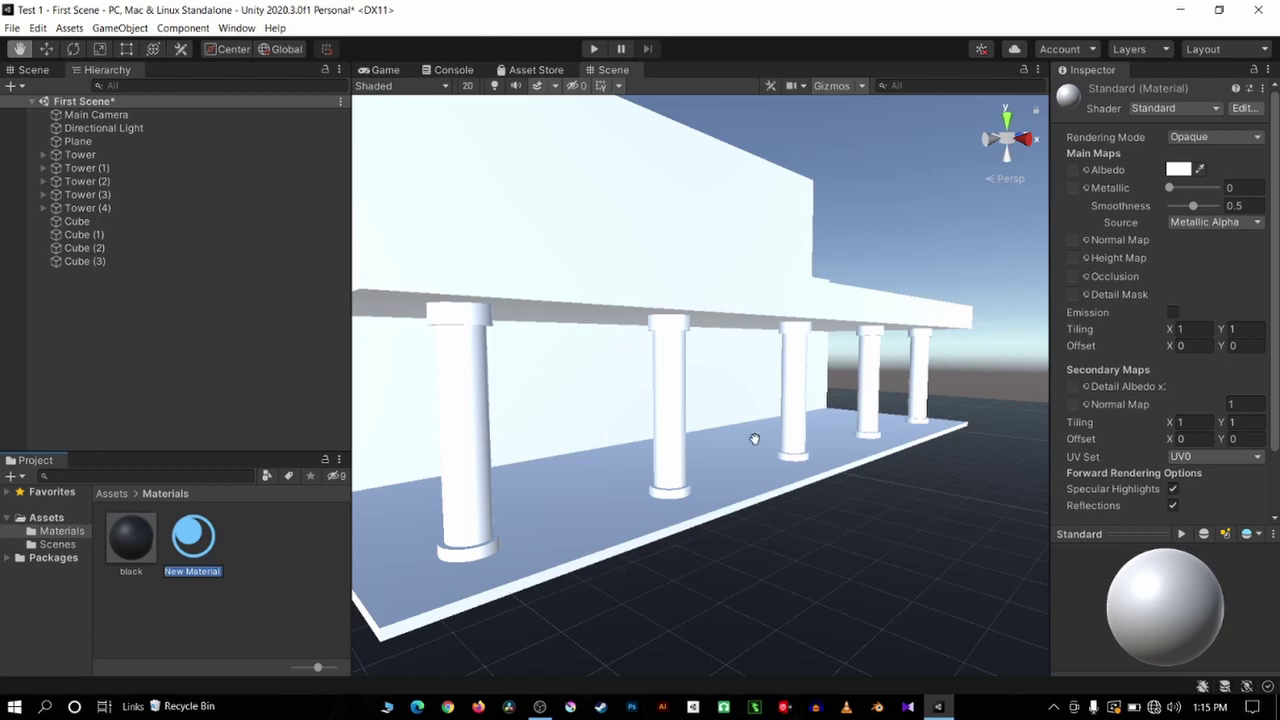
type("yello9w")
key("Return")
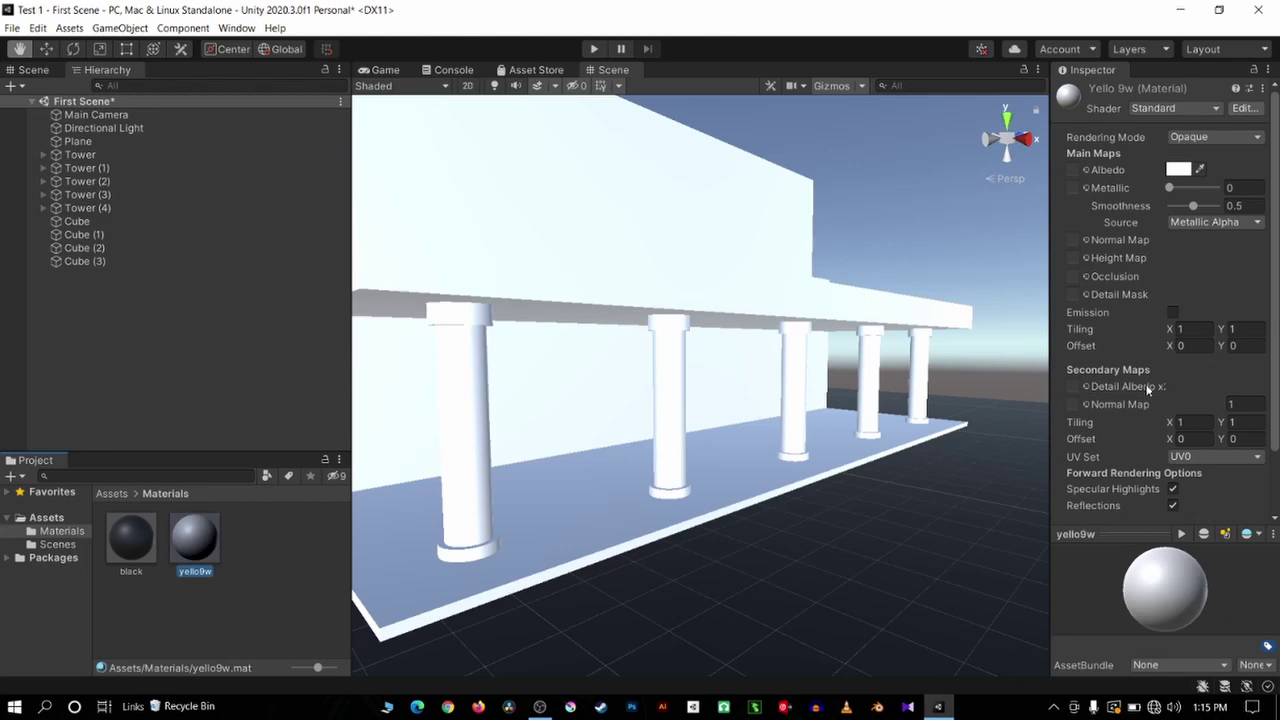
Set the yello9w material's albedo to yellow-green CFFF00
left_click(196, 580)
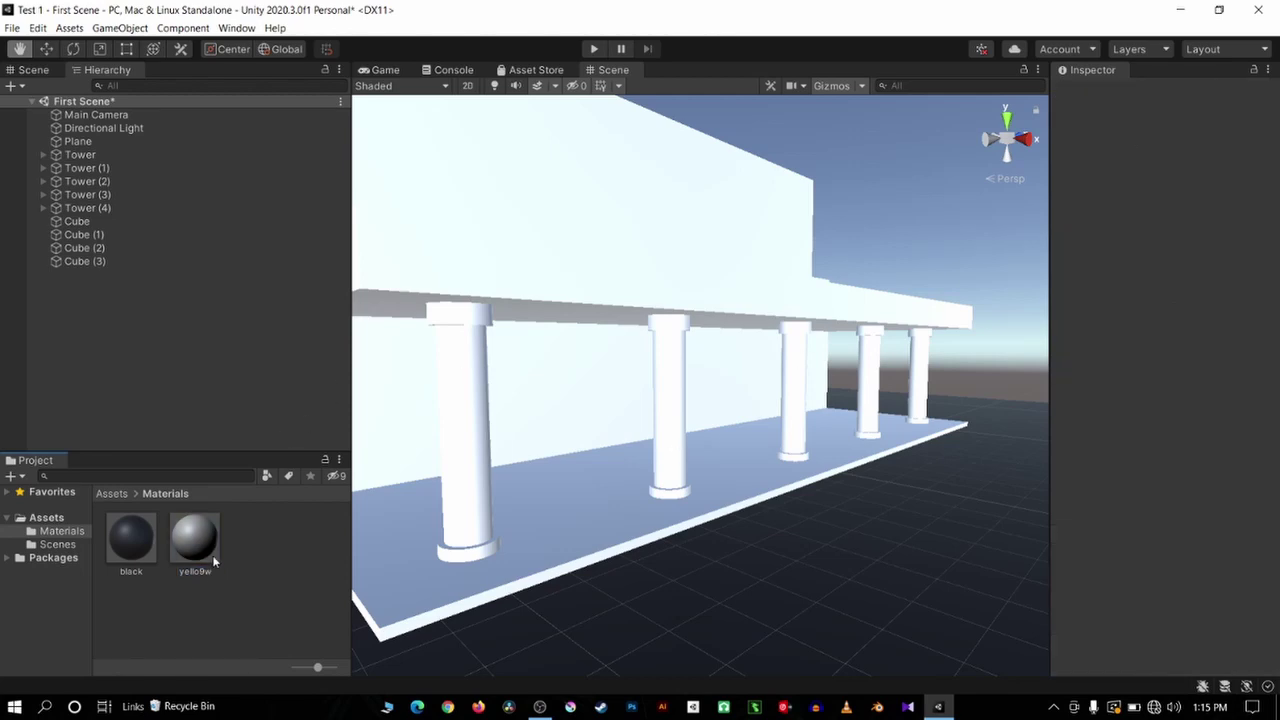
left_click(196, 545)
left_click(1178, 169)
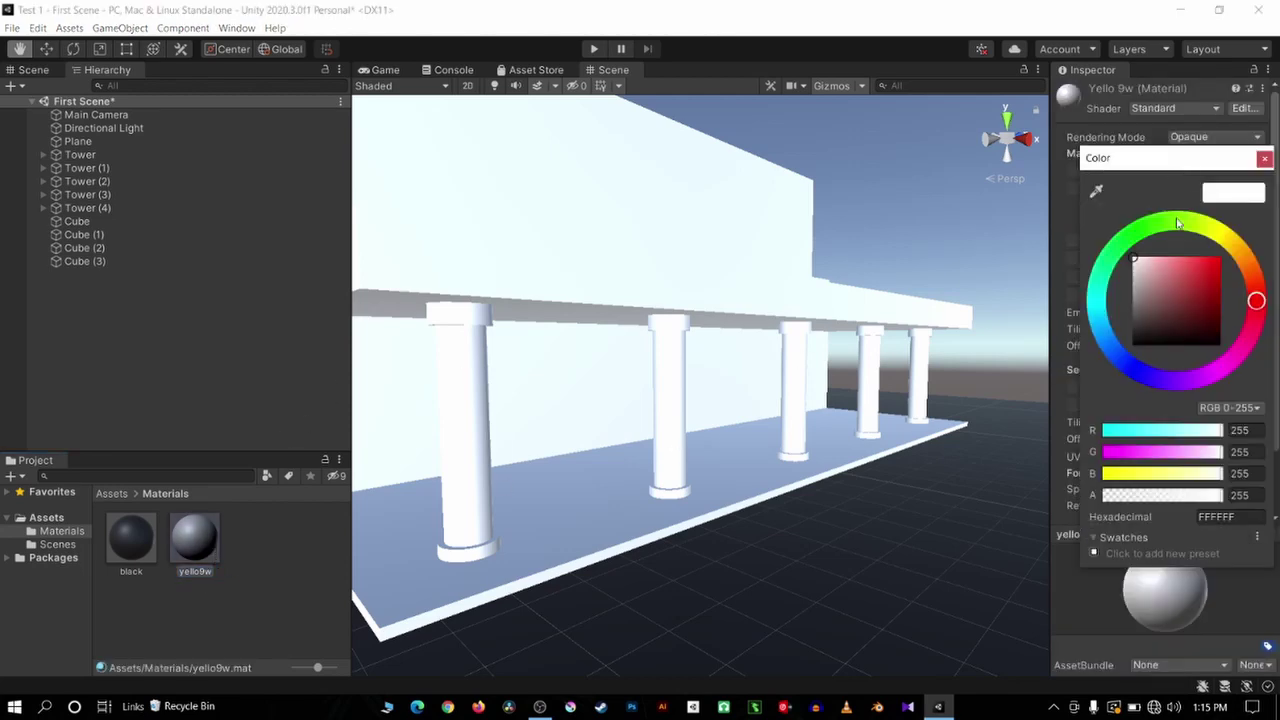
left_click(1203, 228)
left_click_drag(1141, 285, 1245, 238)
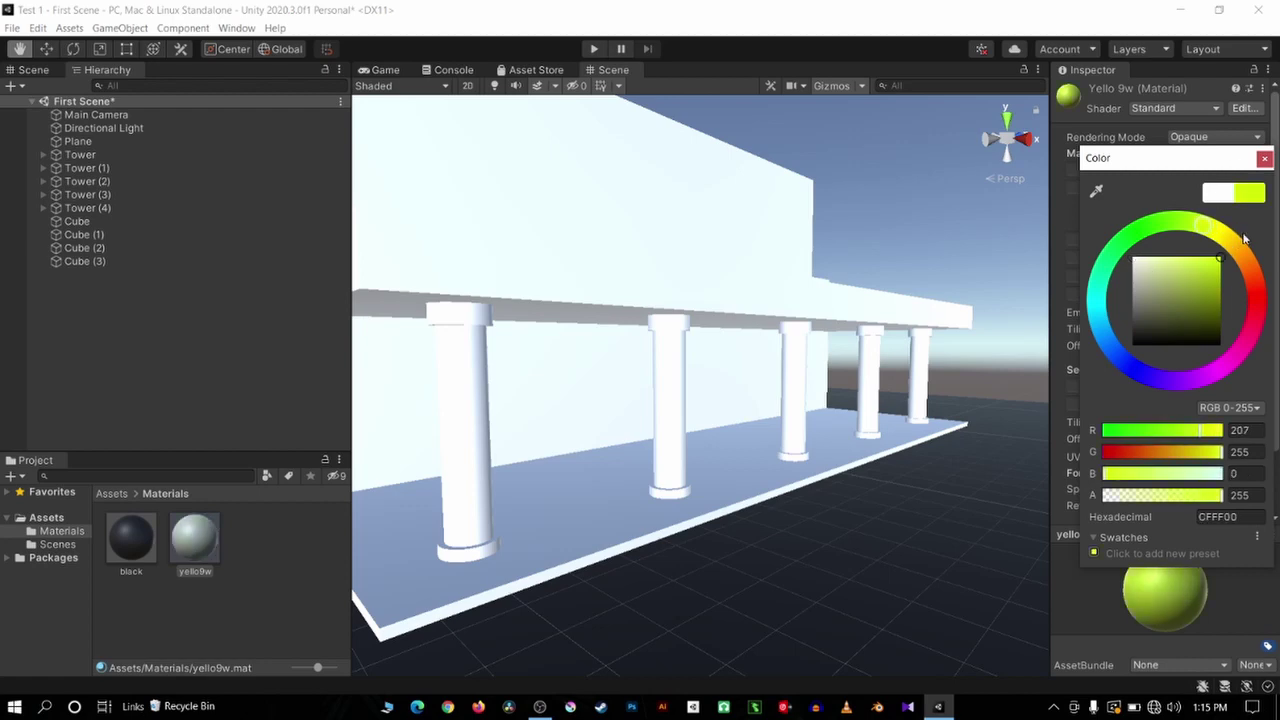
left_click(1264, 158)
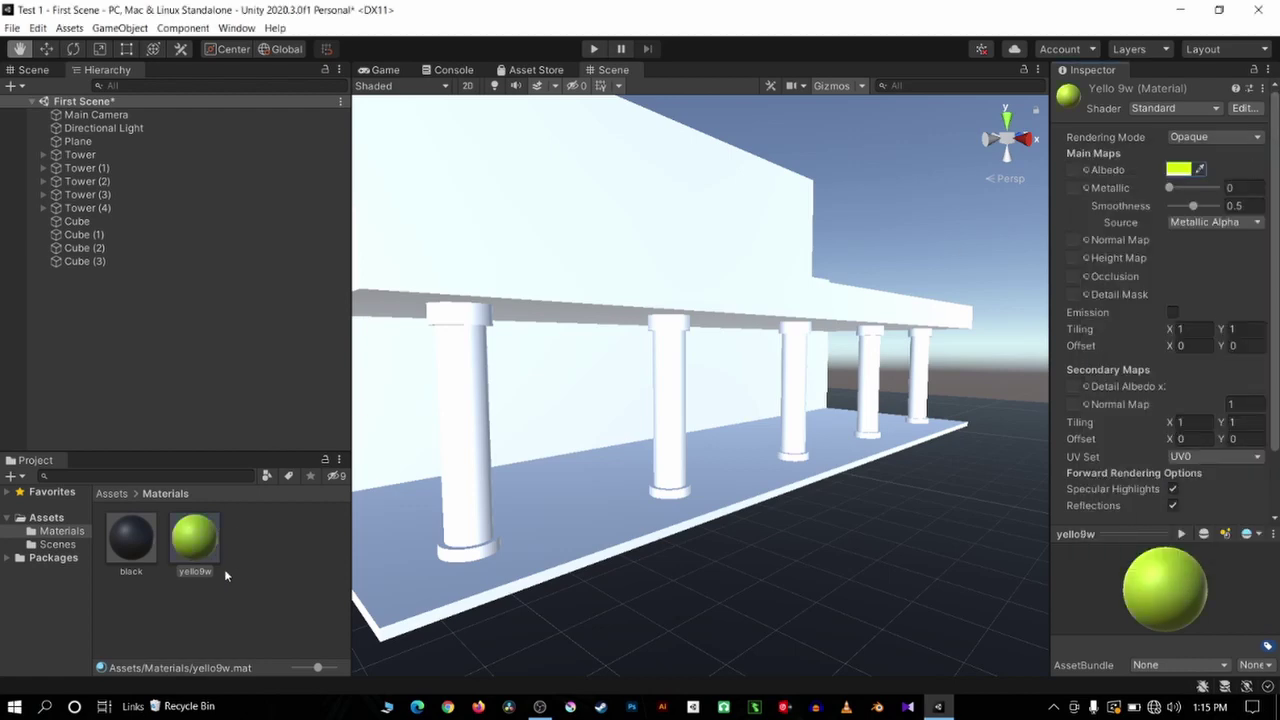
Drag the yello9w material onto the colonnade columns
mouse_move(190, 550)
left_mouse_down()
mouse_move(593, 440)
mouse_move(473, 493)
left_mouse_up()
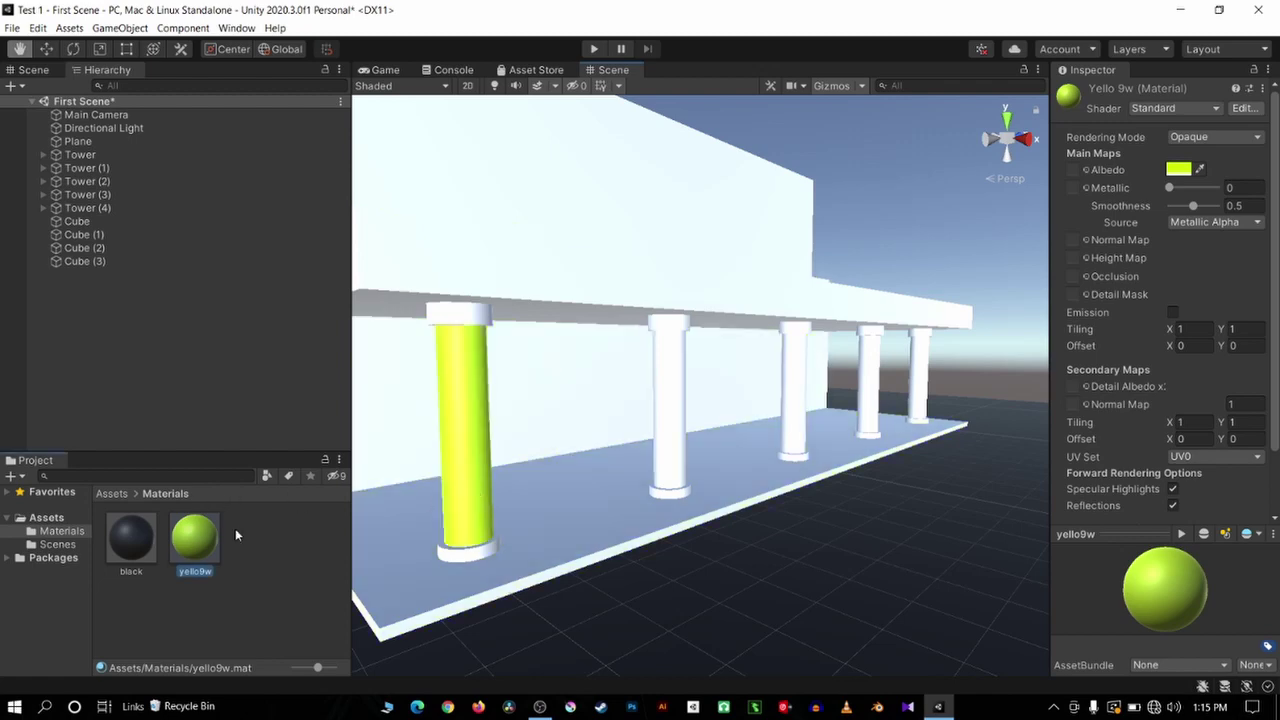
mouse_move(194, 538)
left_mouse_down()
mouse_move(769, 453)
mouse_move(881, 392)
left_mouse_up()
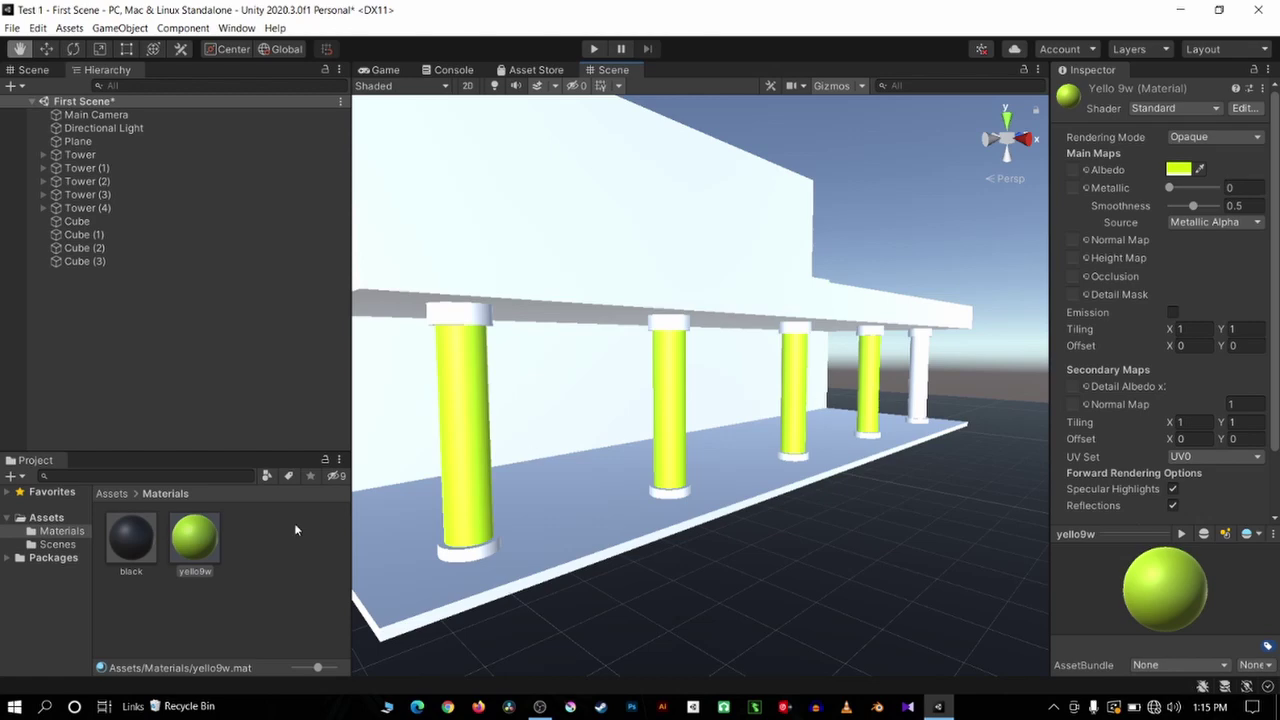
left_click_drag(194, 538, 918, 378)
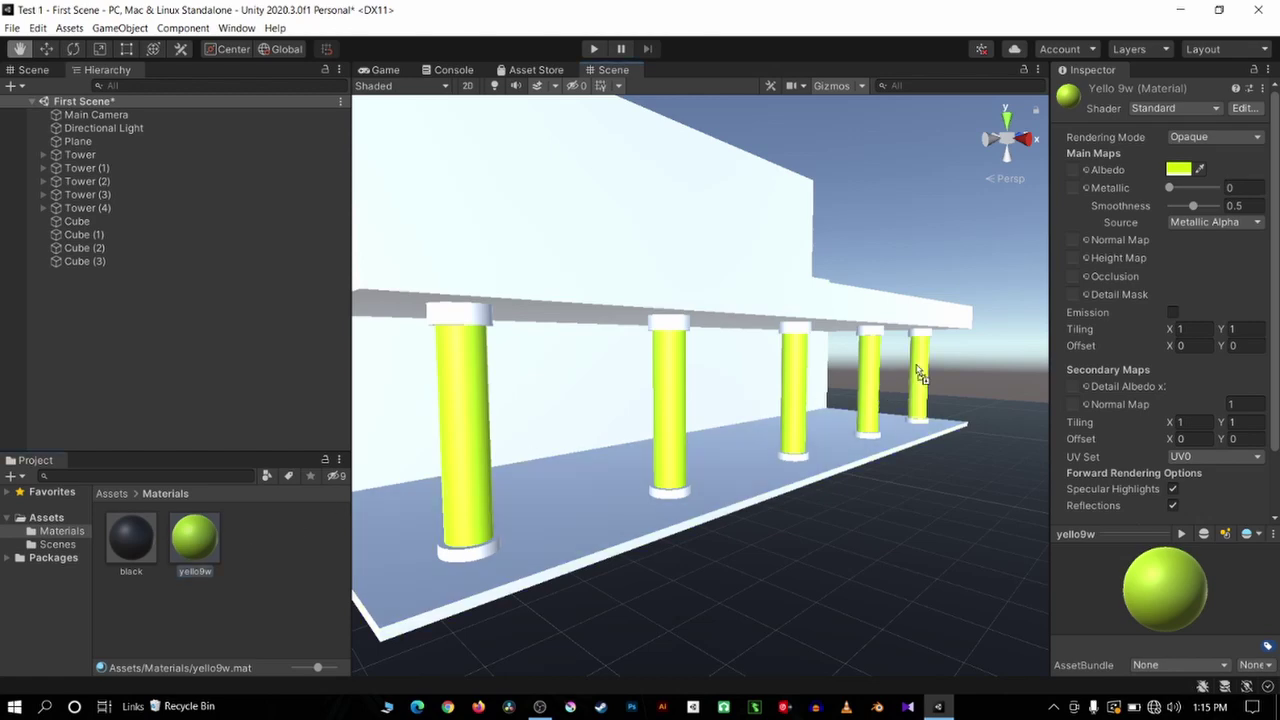
Create a material named 'red' with a red albedo colour
right_click(255, 571)
mouse_move(360, 194)
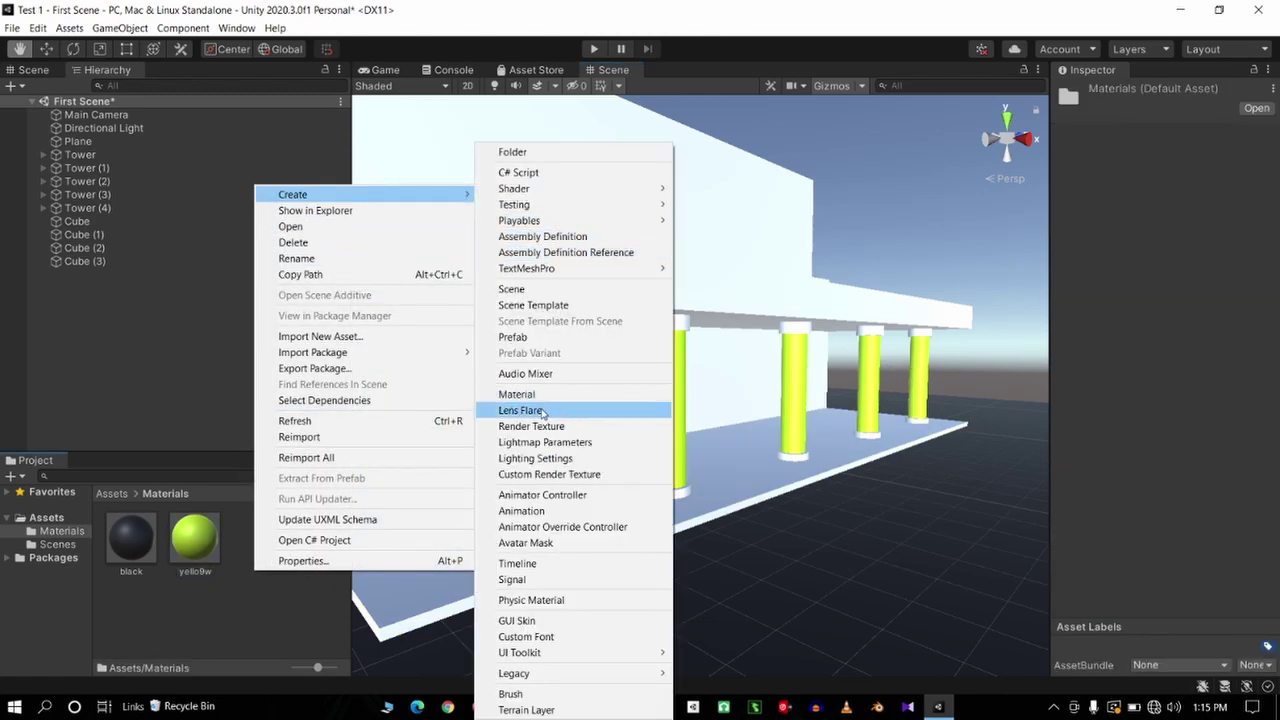
left_click(540, 394)
type("red")
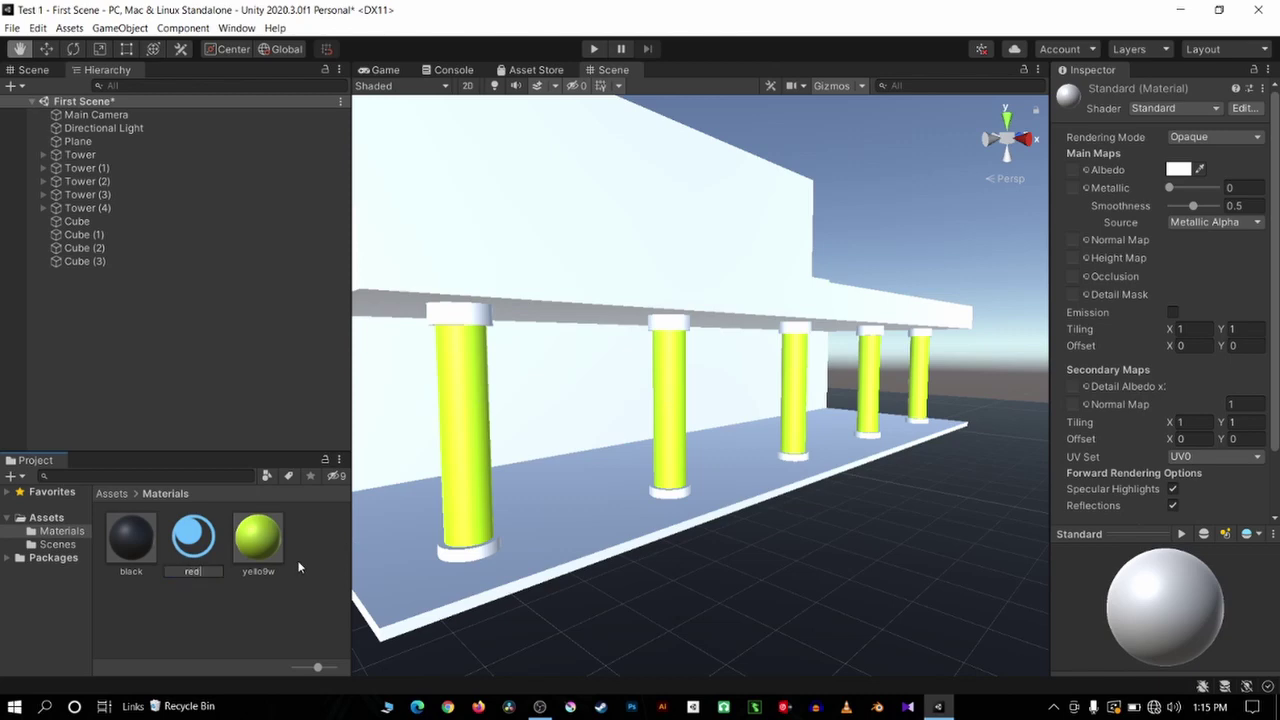
key("Return")
left_click(1178, 170)
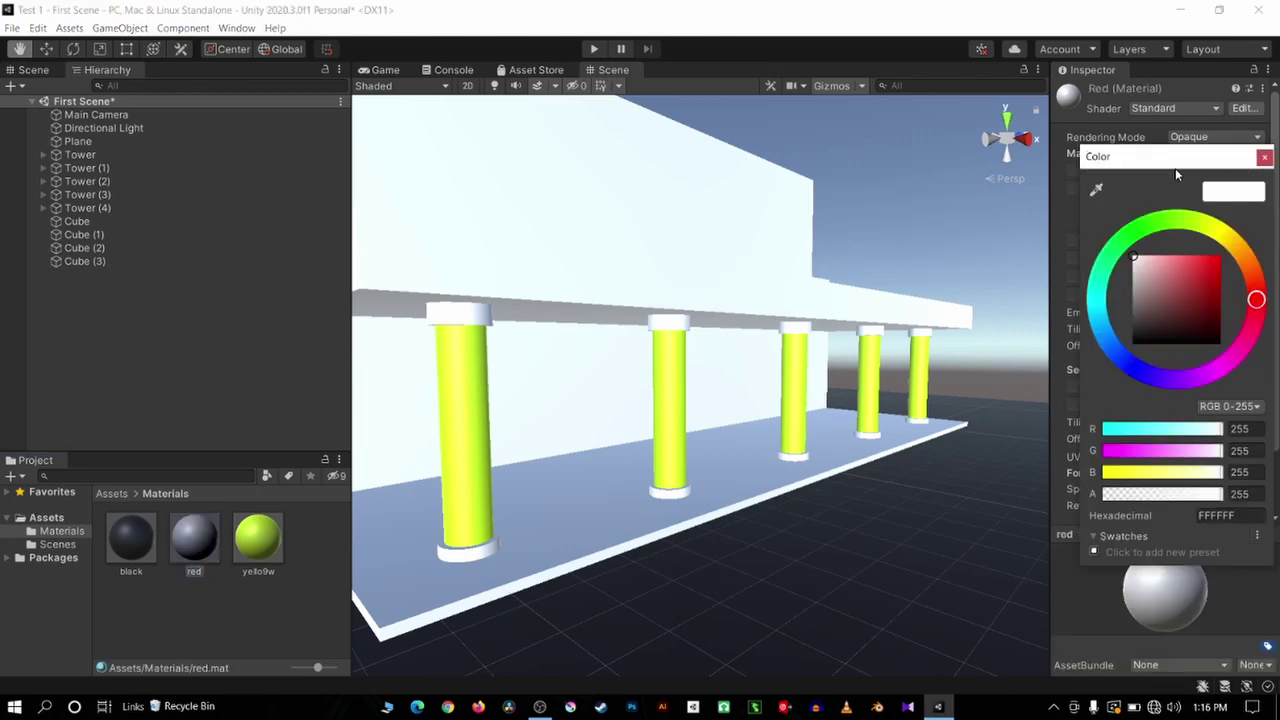
left_click_drag(1176, 285, 1219, 257)
left_click(1264, 157)
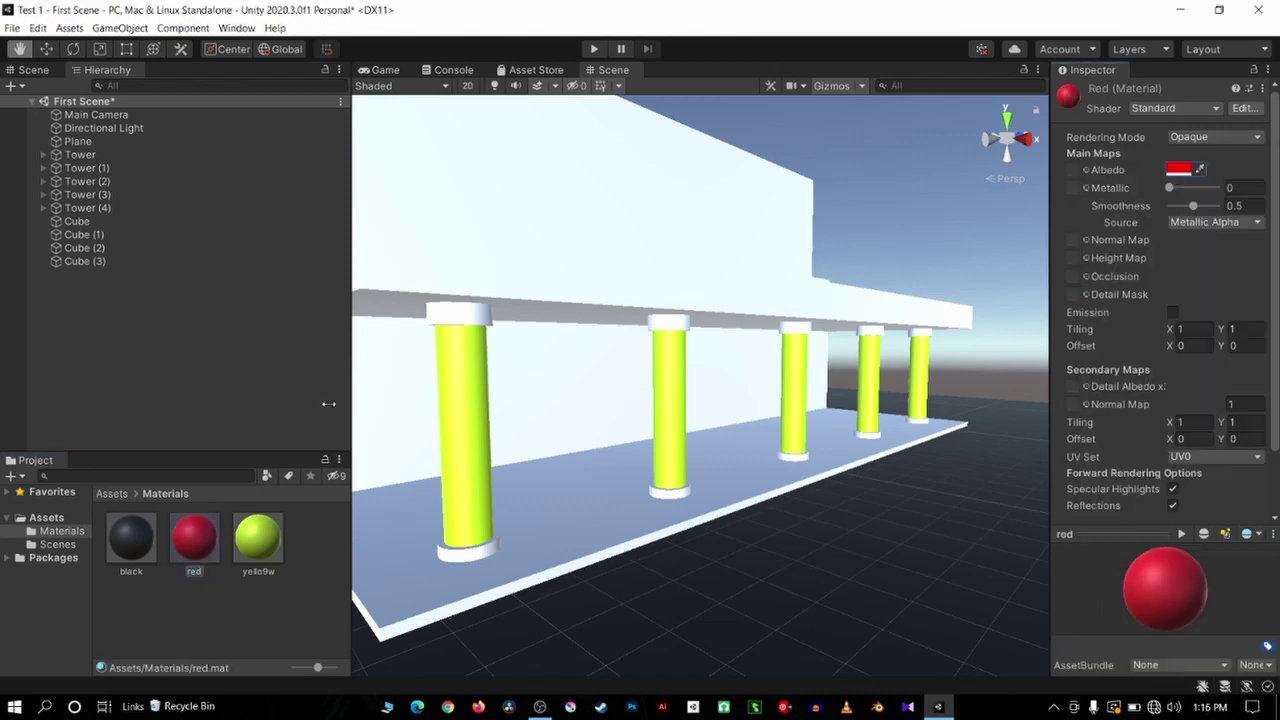
Apply the red material to the four column caps and the floor plane
mouse_move(194, 565)
left_mouse_down()
mouse_move(597, 386)
mouse_move(668, 323)
left_mouse_up()
mouse_move(192, 542)
left_mouse_down()
mouse_move(812, 345)
mouse_move(798, 330)
left_mouse_up()
mouse_move(194, 540)
left_mouse_down()
mouse_move(885, 340)
mouse_move(872, 333)
left_mouse_up()
mouse_move(194, 540)
left_mouse_down()
mouse_move(926, 350)
mouse_move(918, 333)
left_mouse_up()
left_click_drag(208, 548, 581, 531)
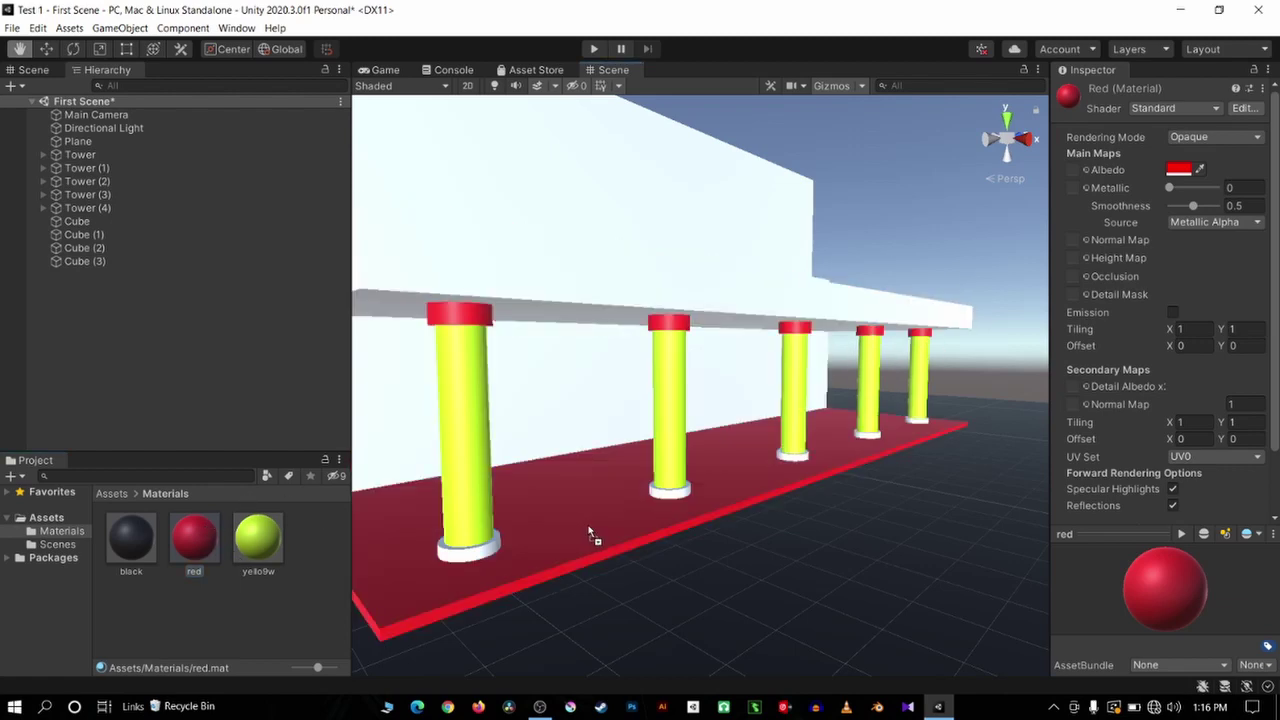
Apply the black material to the column bases
left_click_drag(118, 543, 425, 561)
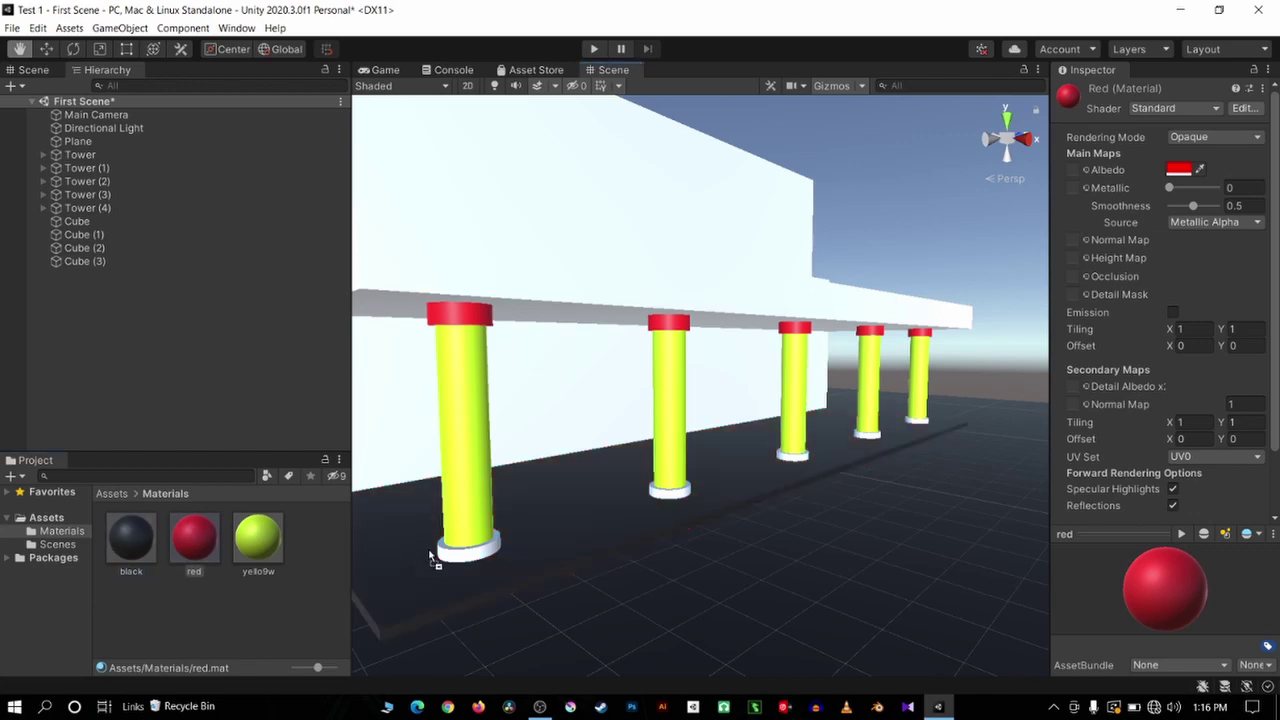
left_click_drag(112, 535, 794, 470)
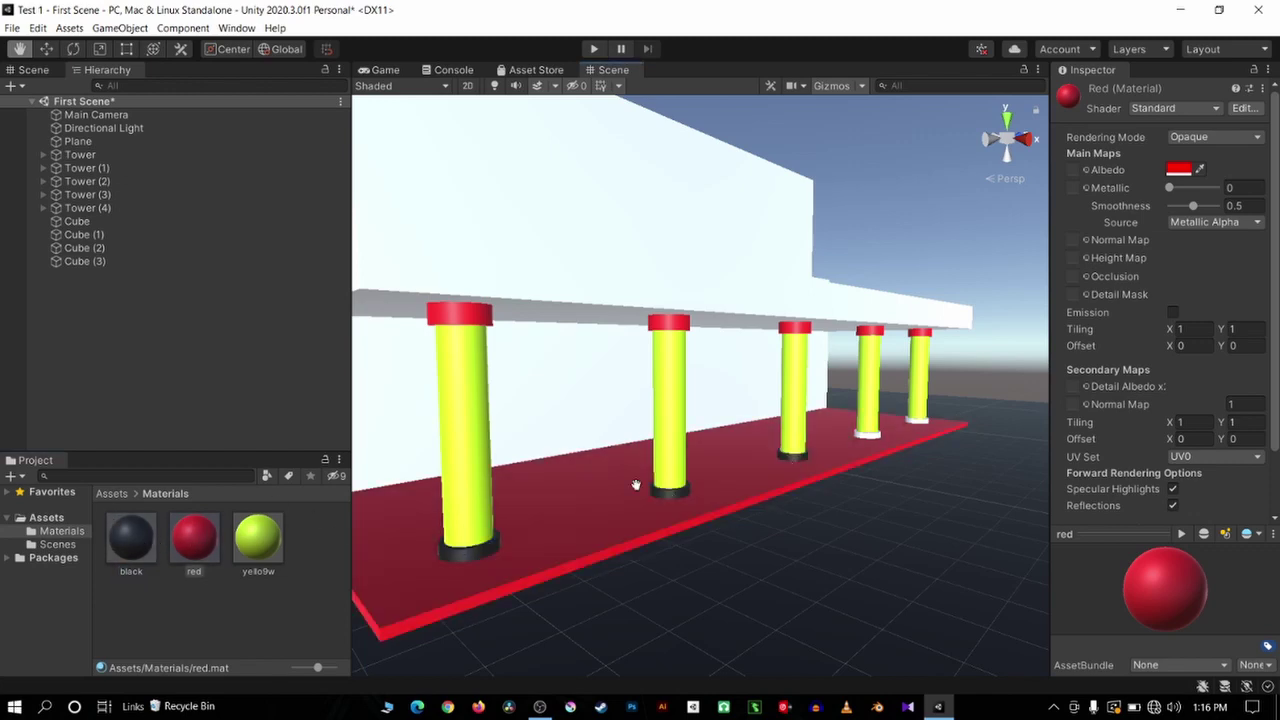
left_click_drag(146, 560, 872, 447)
left_click_drag(121, 557, 925, 428)
scroll(766, 349, "down", 5)
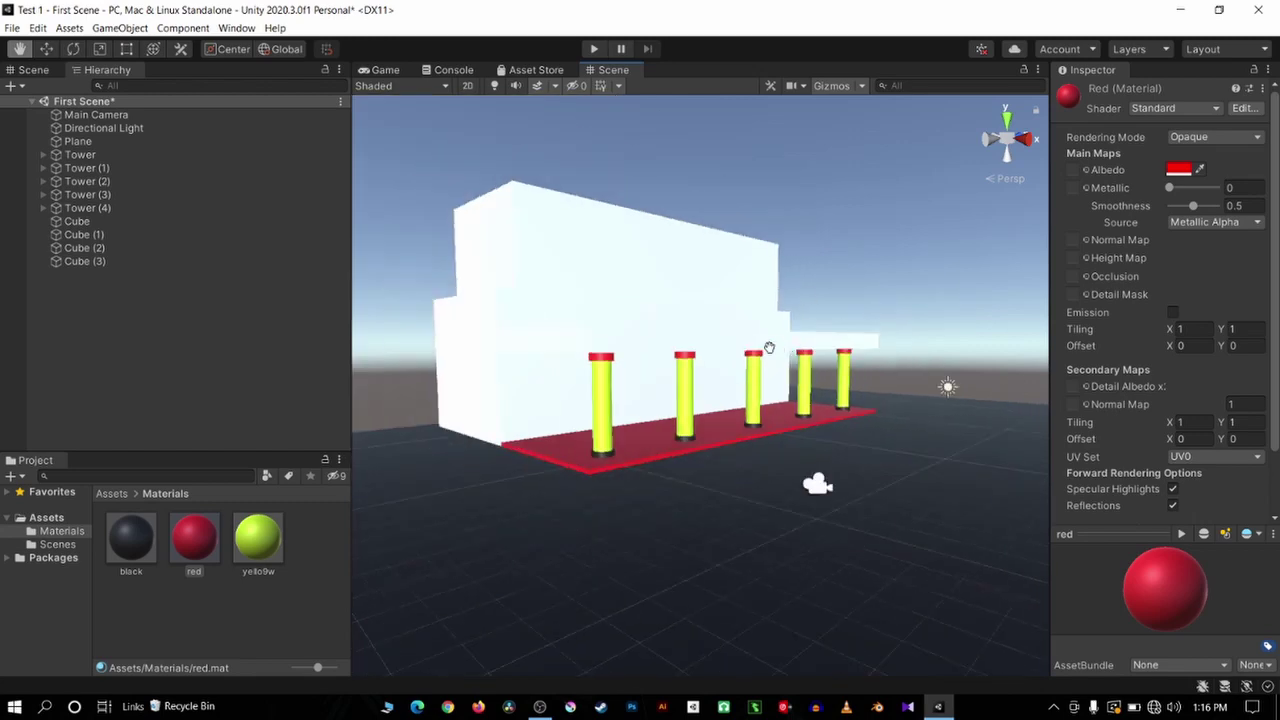
mouse_move(514, 346)
left_mouse_down("alt")
mouse_move(643, 368)
mouse_move(538, 426)
left_mouse_up("alt")
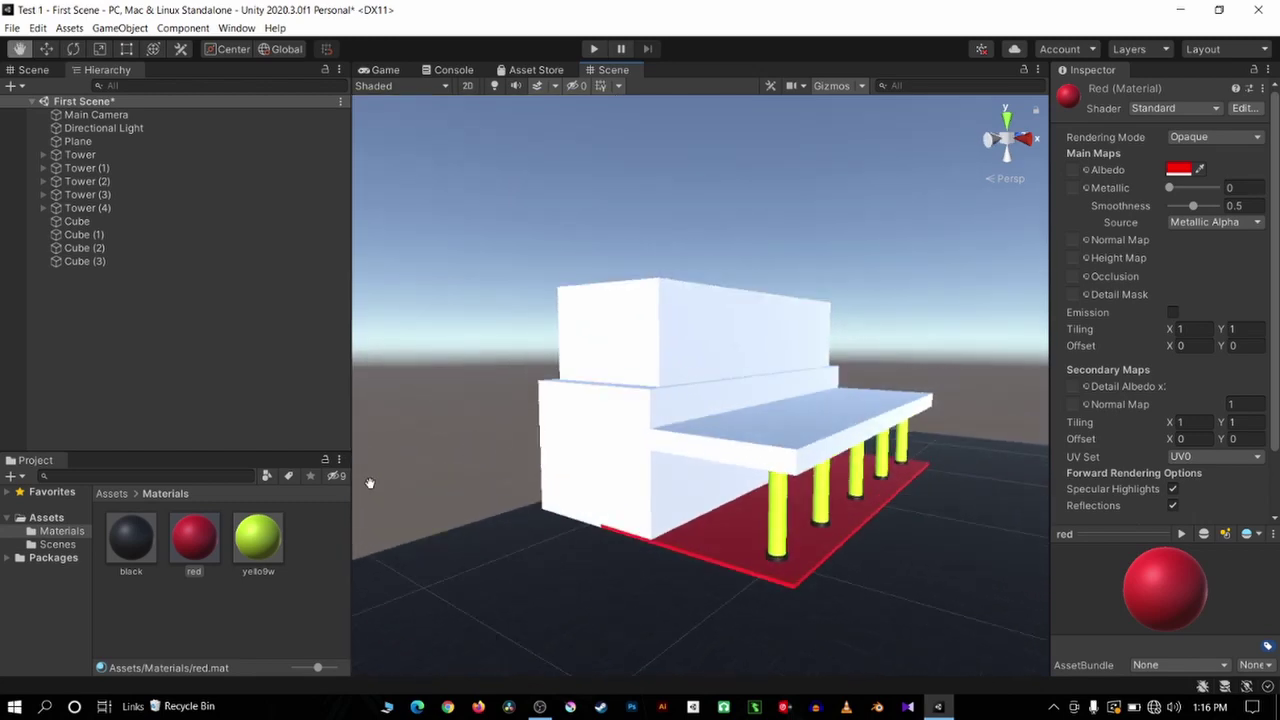
Apply yello9w to the top block and red to the main building block
left_click_drag(258, 540, 587, 344)
scroll(590, 344, "up", 2)
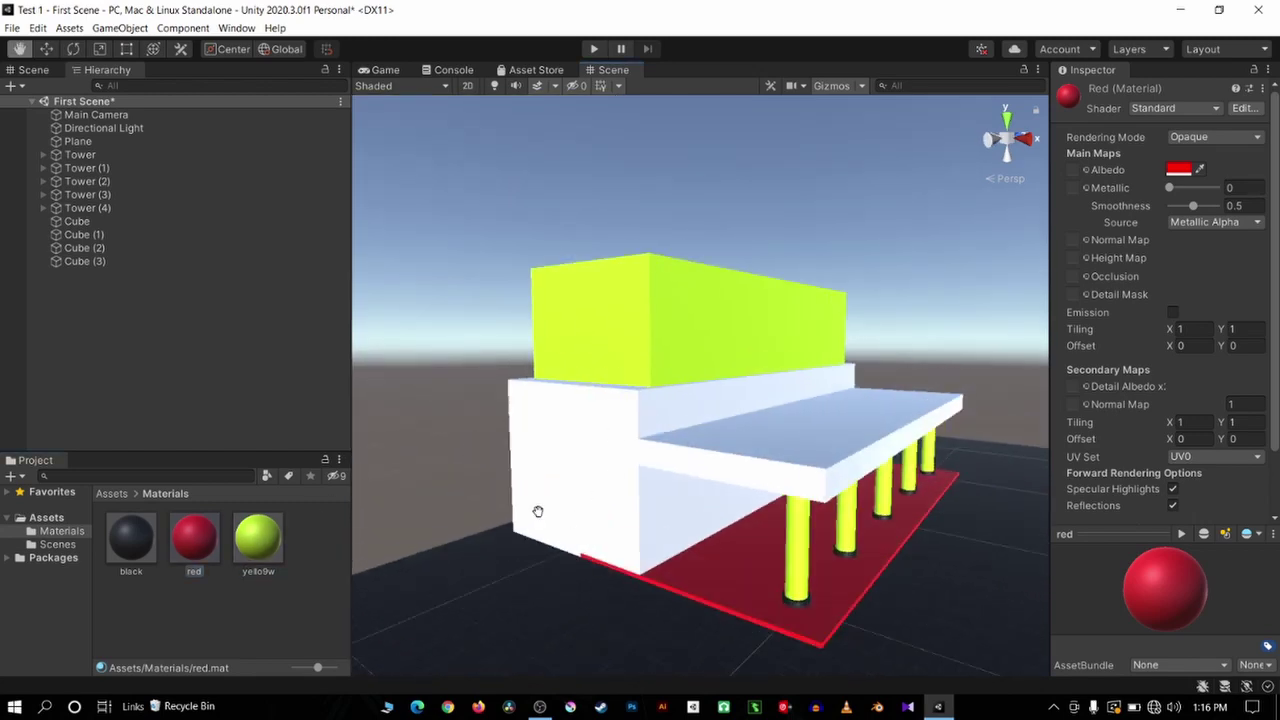
left_click_drag(194, 540, 613, 491)
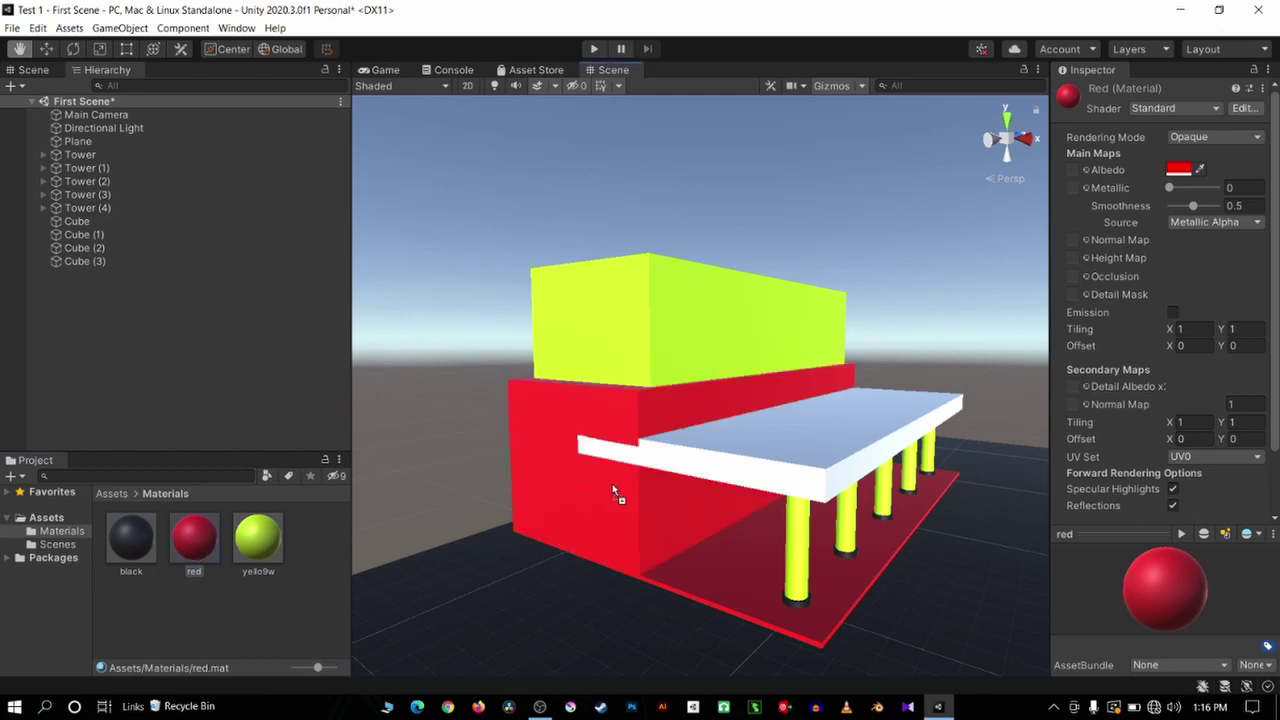
Apply the black material to the roof slab
mouse_move(777, 461)
left_mouse_down("alt")
mouse_move(604, 440)
mouse_move(627, 405)
left_mouse_up("alt")
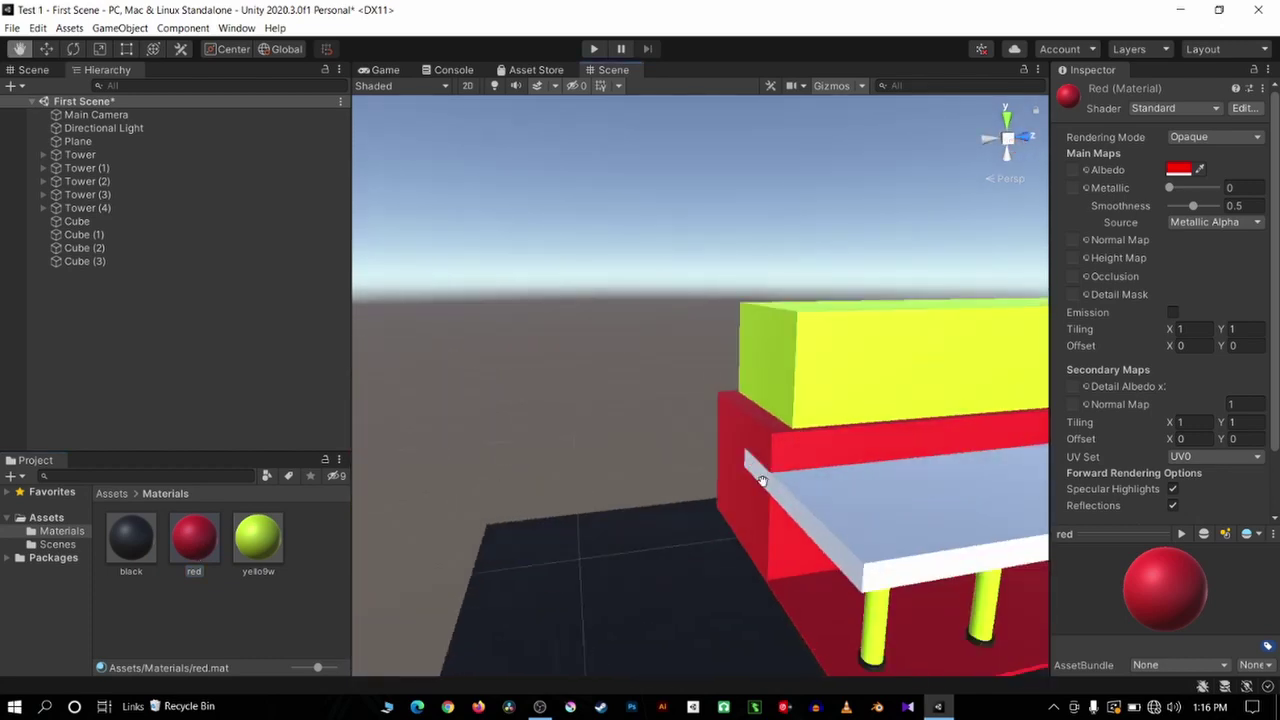
scroll(627, 405, "up", 4)
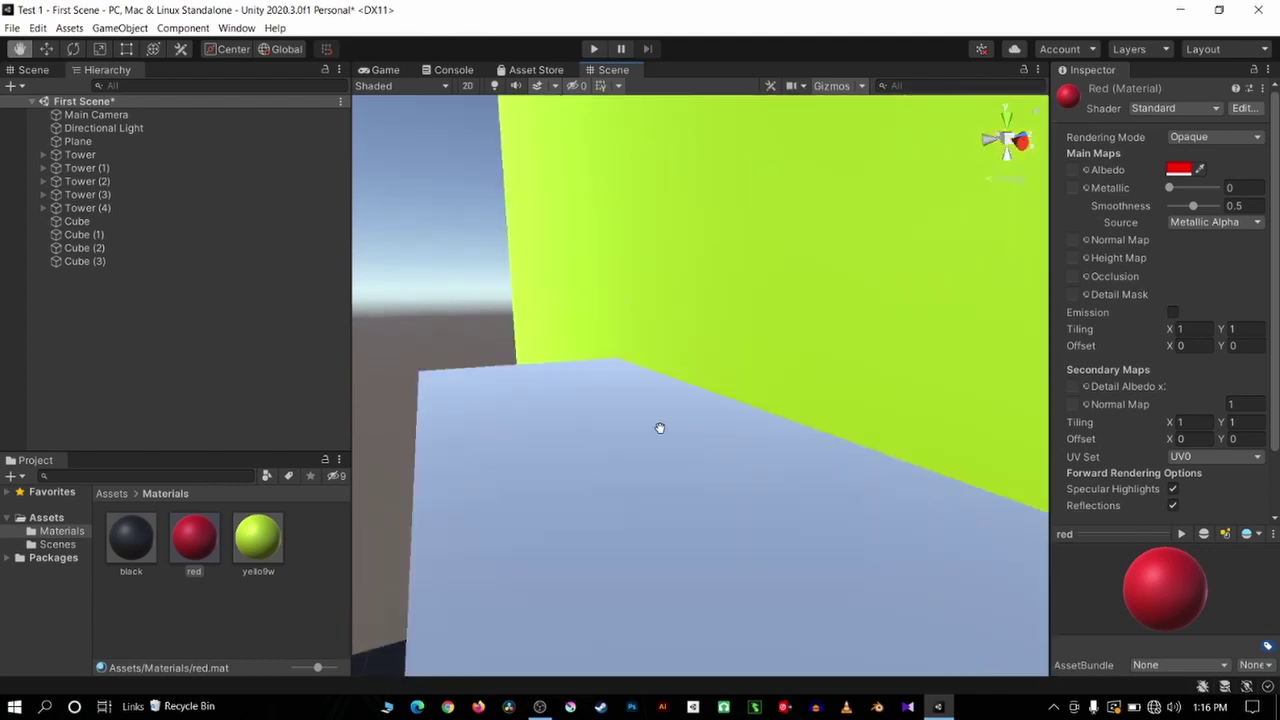
left_click_drag(627, 405, 683, 406, "alt")
scroll(683, 406, "down", 2)
scroll(686, 409, "down", 1)
scroll(660, 446, "down", 1)
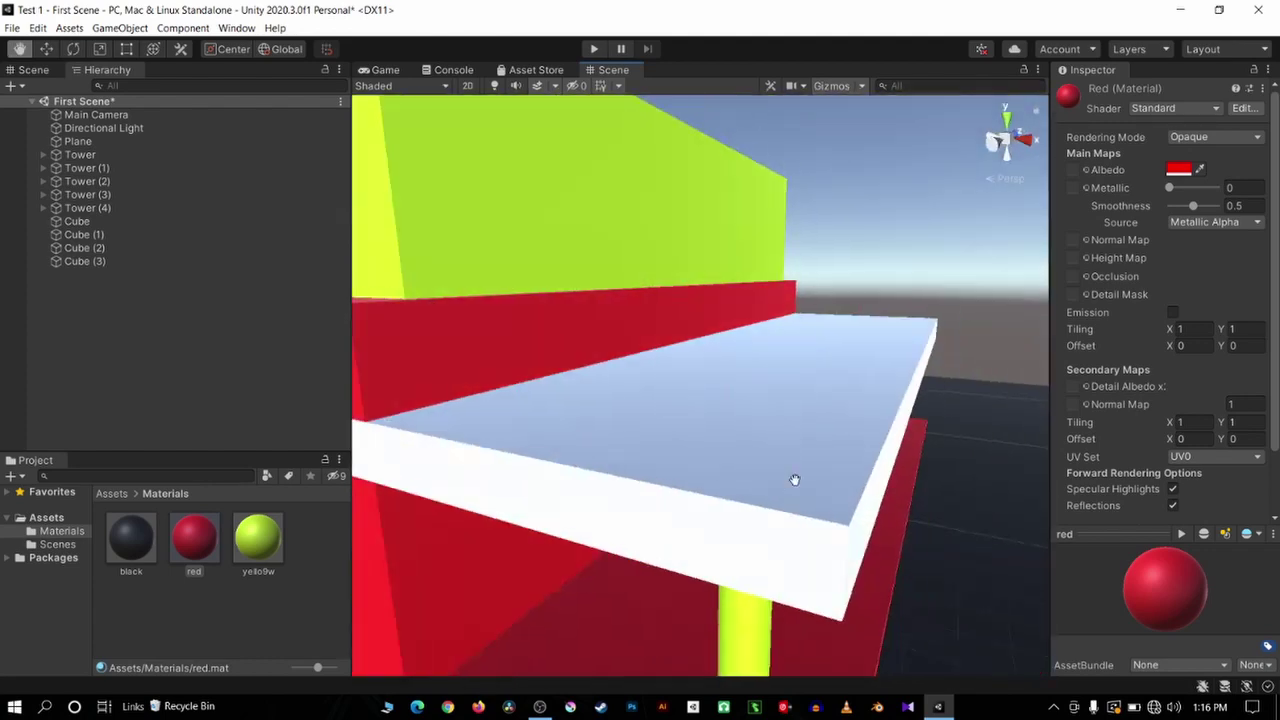
scroll(789, 477, "down", 1)
scroll(680, 491, "down", 3)
scroll(686, 471, "up", 5)
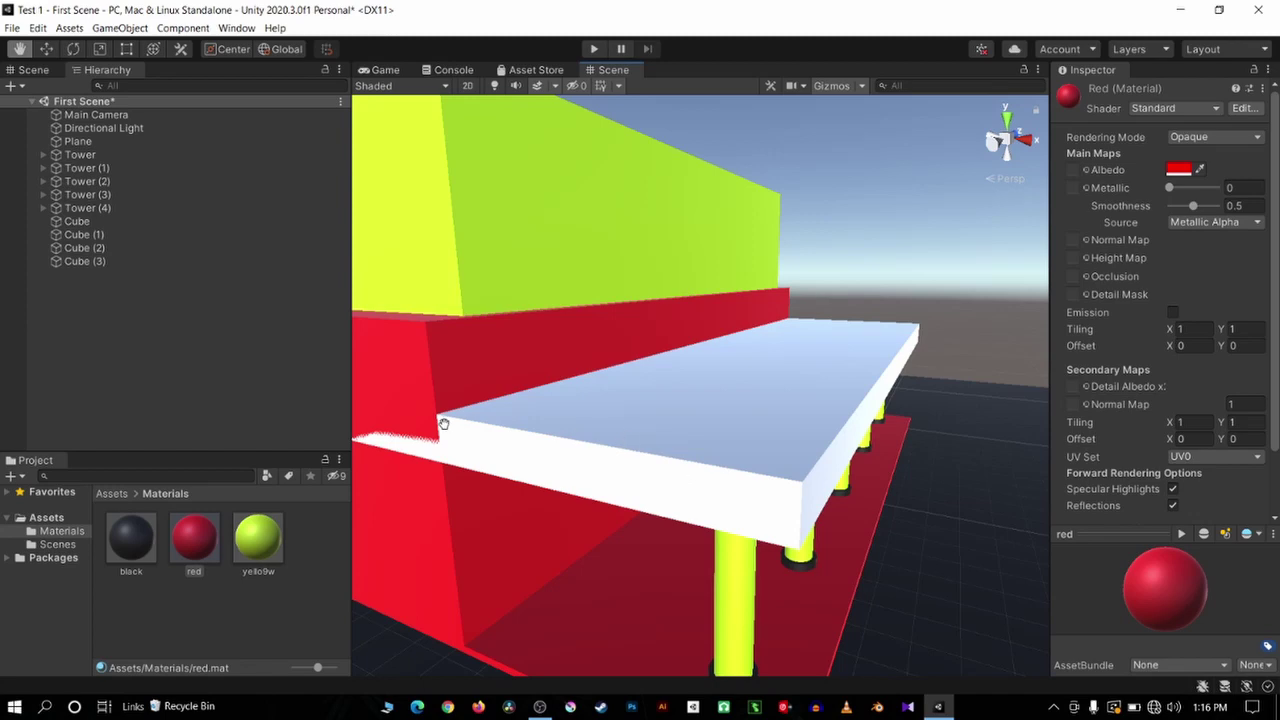
scroll(443, 423, "down", 1)
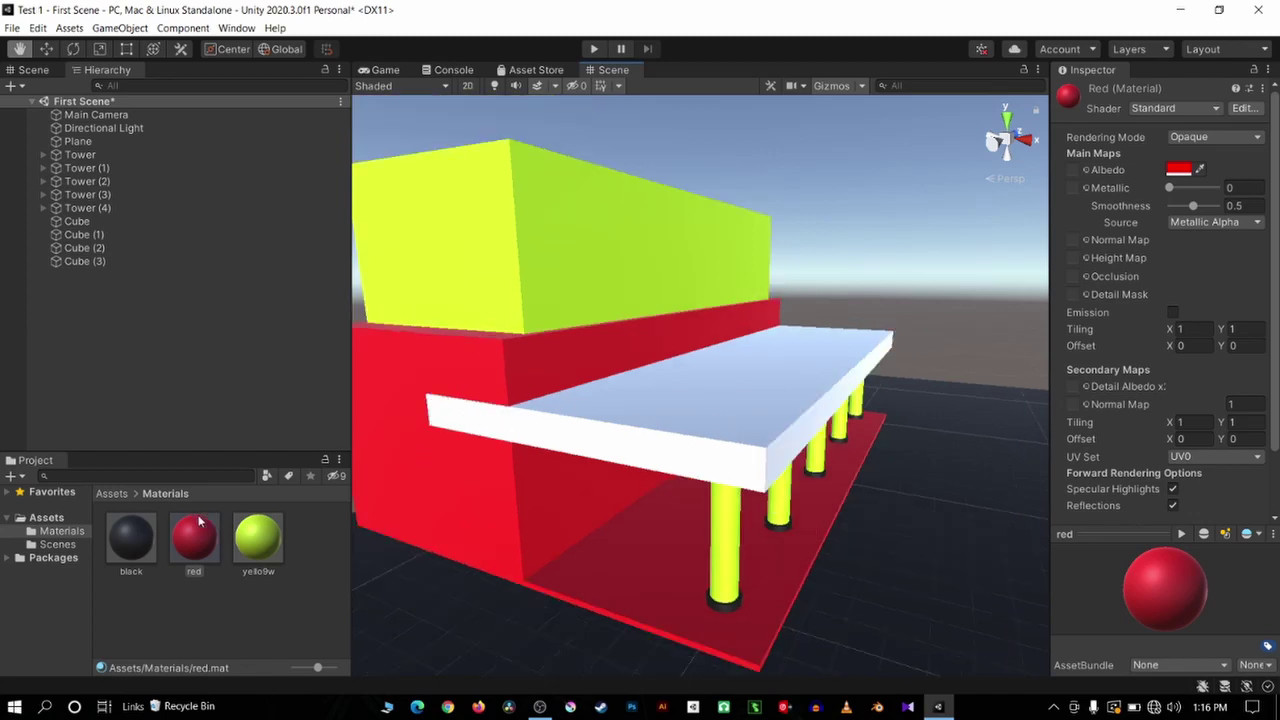
mouse_move(150, 540)
left_mouse_down()
mouse_move(640, 457)
mouse_move(706, 422)
left_mouse_up()
Select the black roof slab Cube (1) with the Move tool active
scroll(457, 437, "down", 3)
scroll(600, 430, "up", 3)
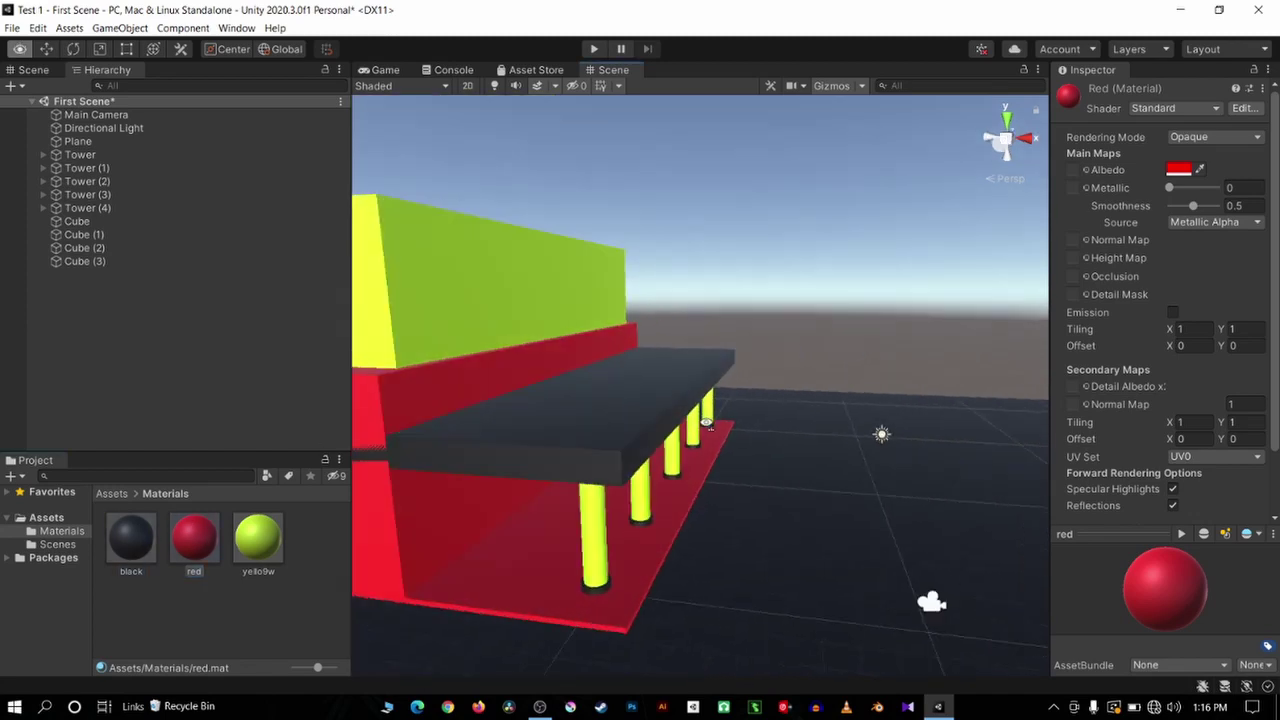
scroll(743, 437, "up", 3)
scroll(777, 429, "down", 4)
scroll(733, 442, "up", 4)
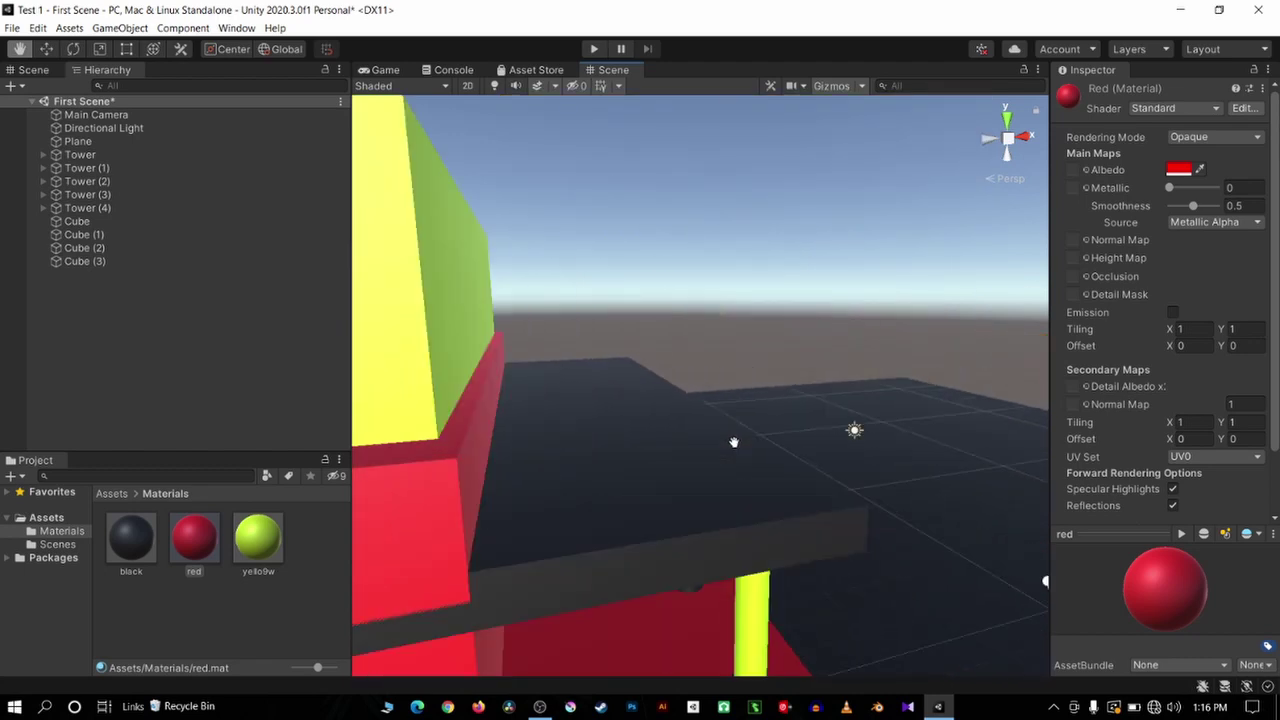
left_click_drag(613, 450, 648, 479, "alt")
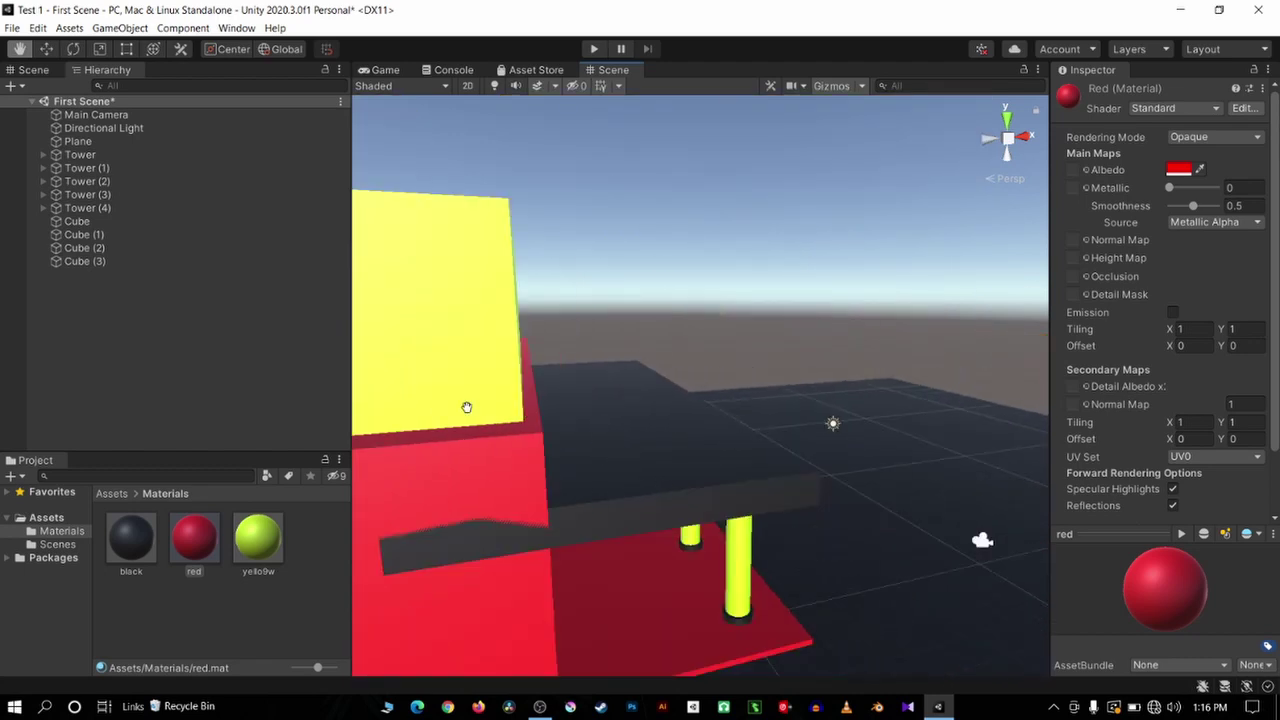
key("w")
left_click(618, 468)
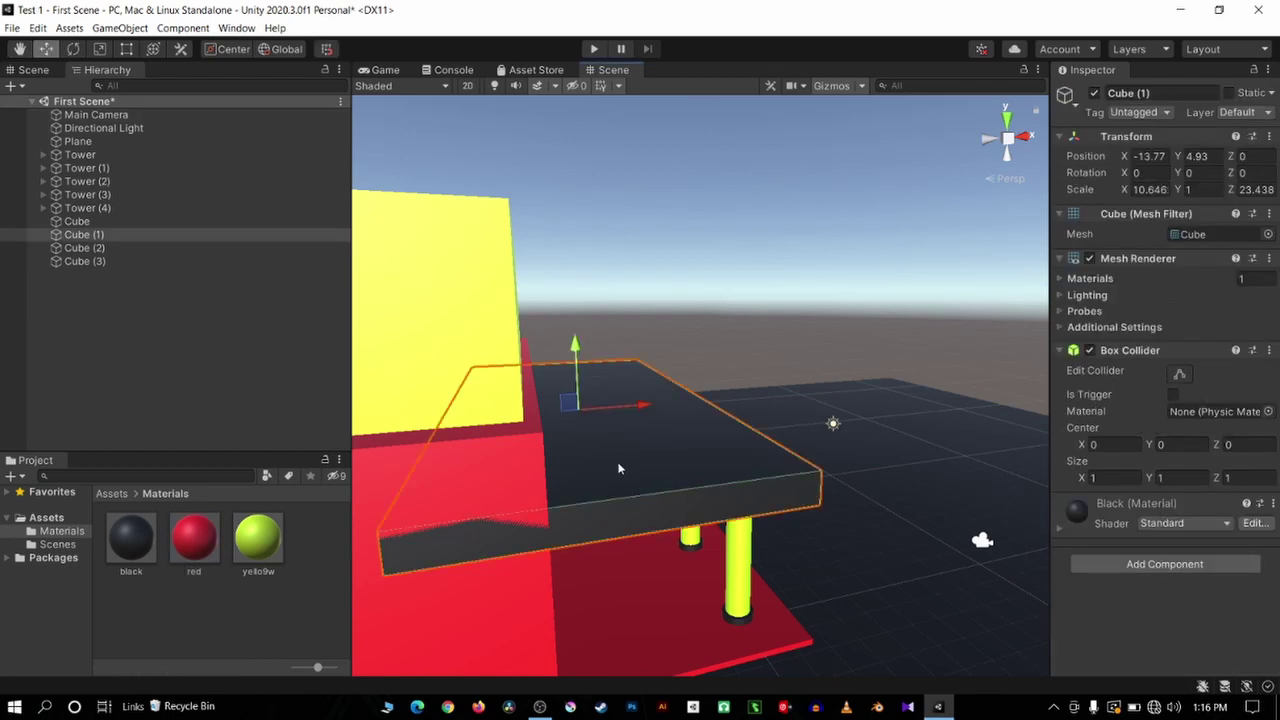
Select and frame the red block Cube (2), orbiting to view its side
left_click(449, 494)
mouse_move(449, 494)
left_mouse_down("alt")
mouse_move(612, 485)
mouse_move(660, 465)
left_mouse_up("alt")
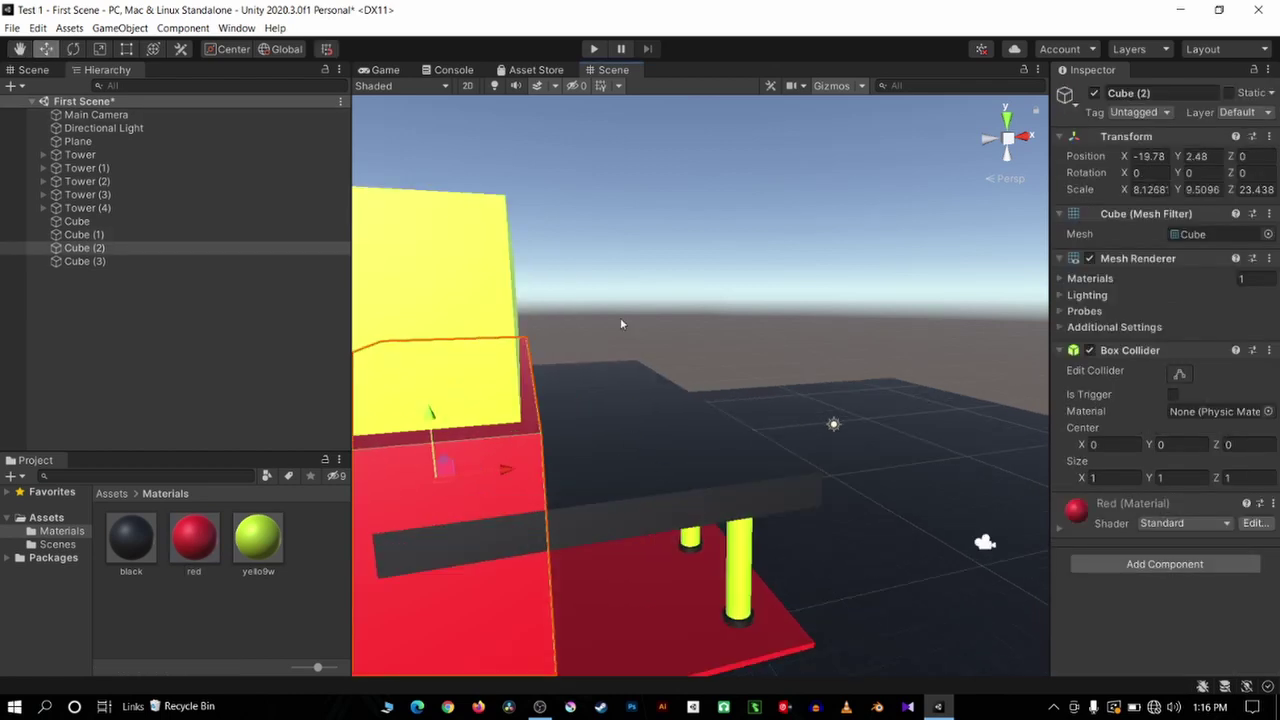
left_click(154, 50)
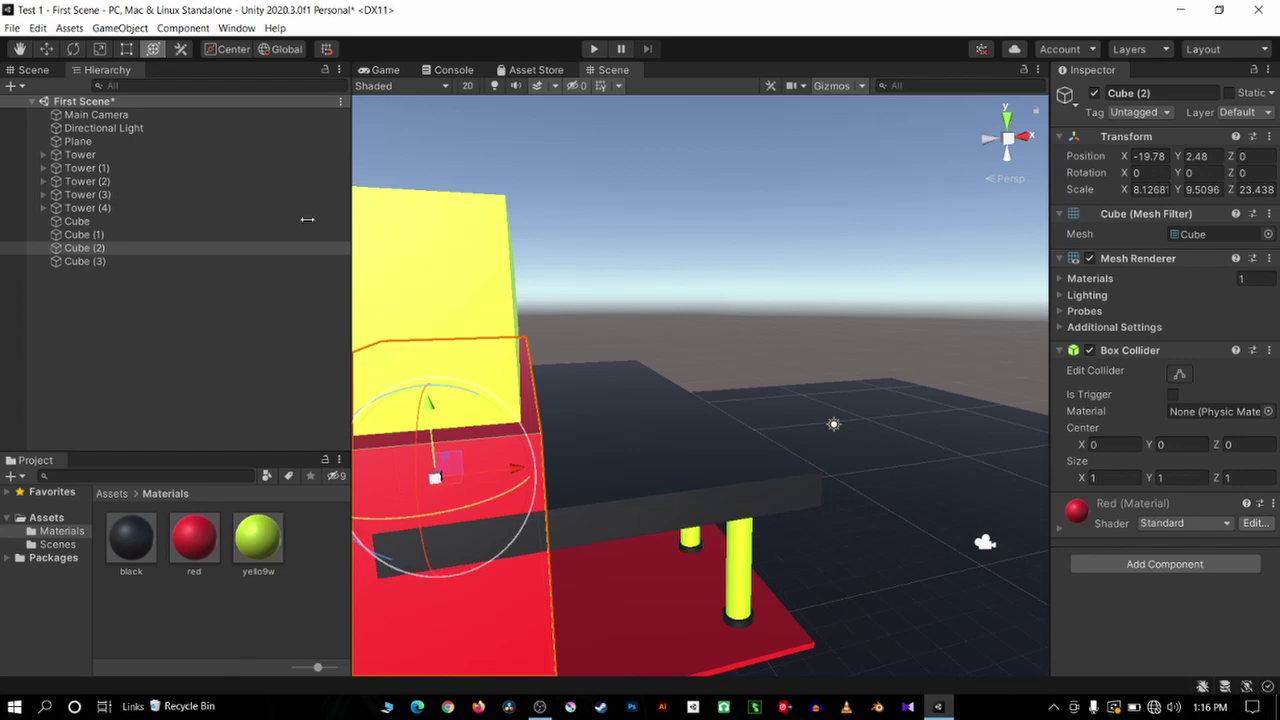
left_click(21, 49)
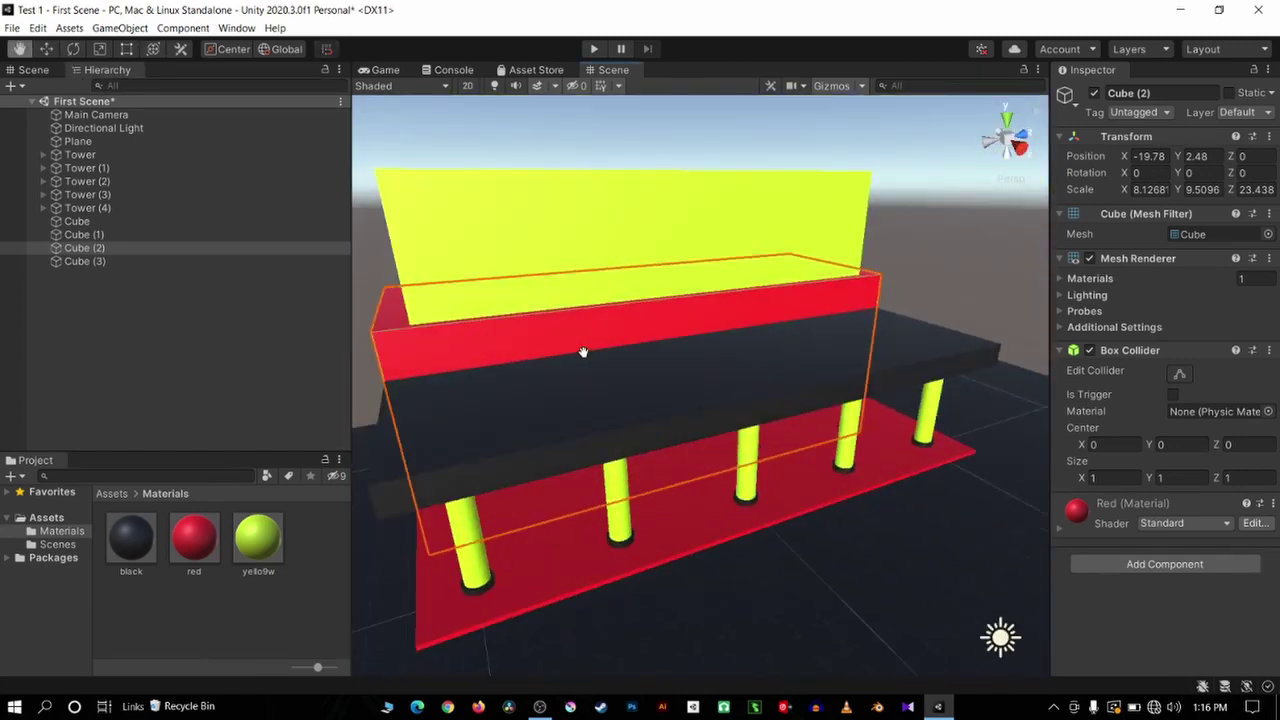
left_click_drag(700, 400, 642, 349, "alt")
left_click_drag(830, 334, 606, 366, "alt")
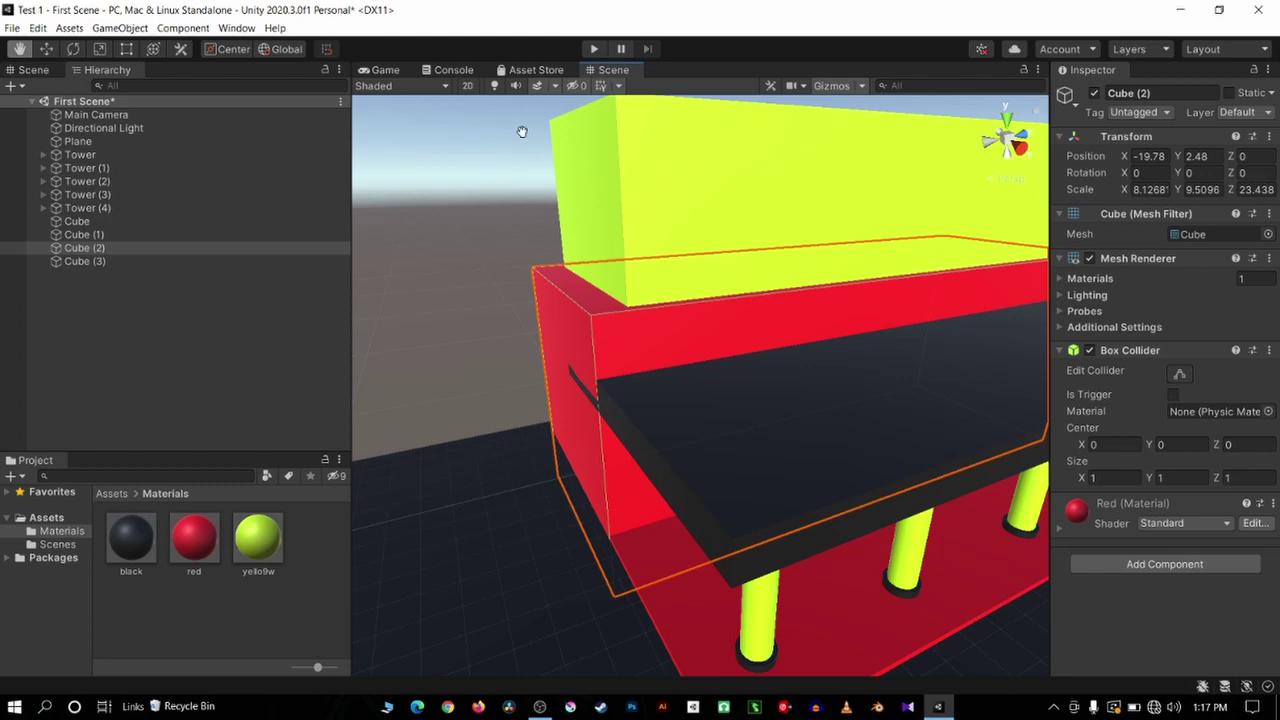
left_click_drag(706, 274, 716, 352, "alt")
key("f")
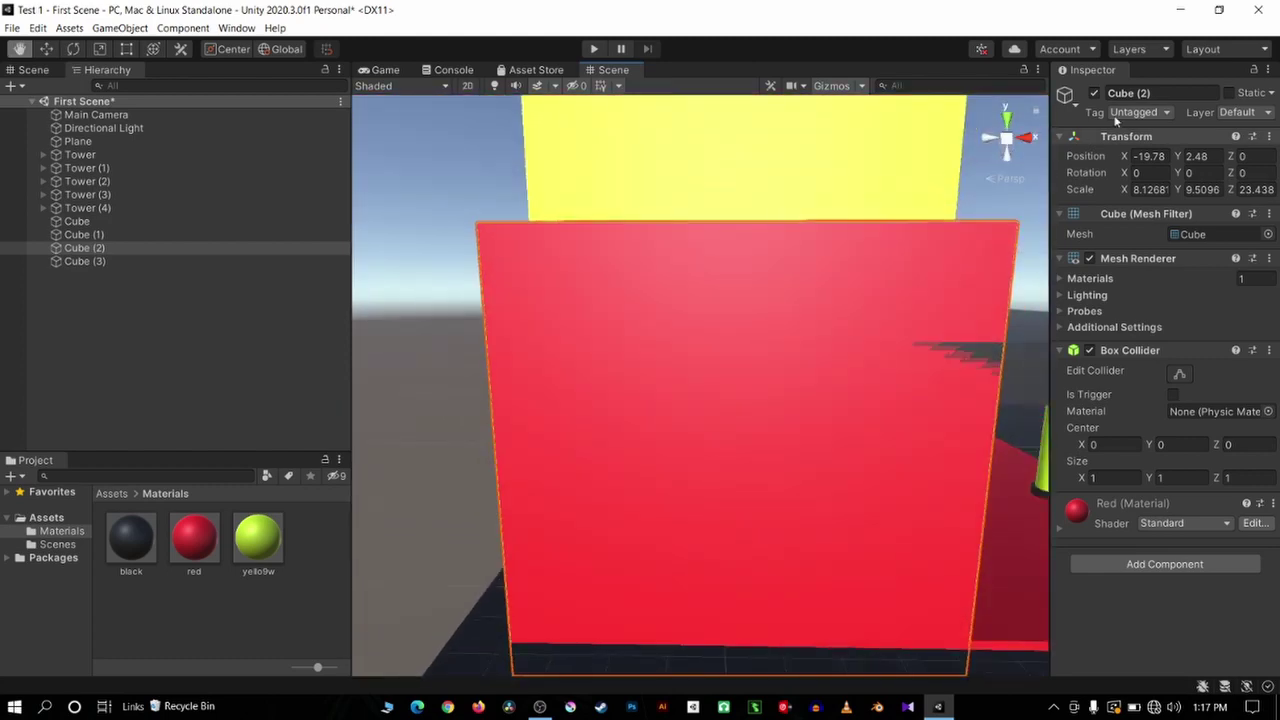
left_click_drag(960, 191, 792, 321, "alt")
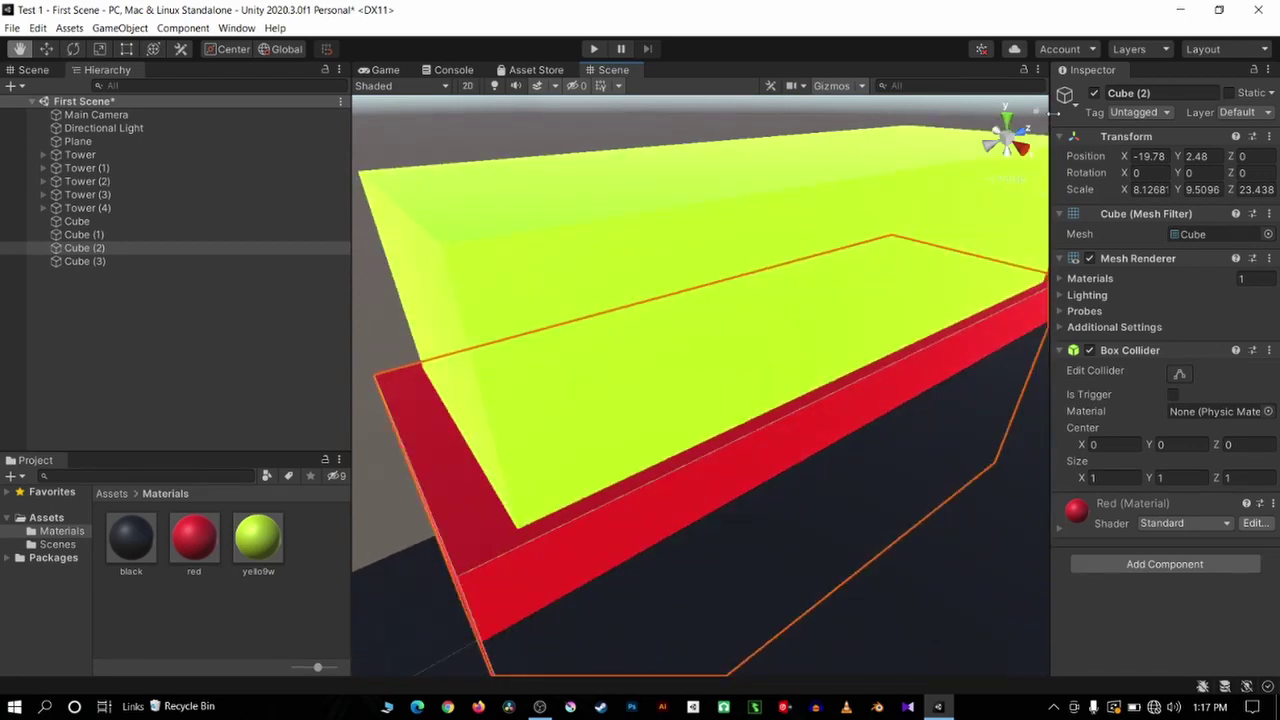
mouse_move(694, 263)
left_mouse_down("alt")
mouse_move(717, 401)
mouse_move(541, 437)
mouse_move(1043, 165)
left_mouse_up("alt")
scroll(686, 323, "up", 5)
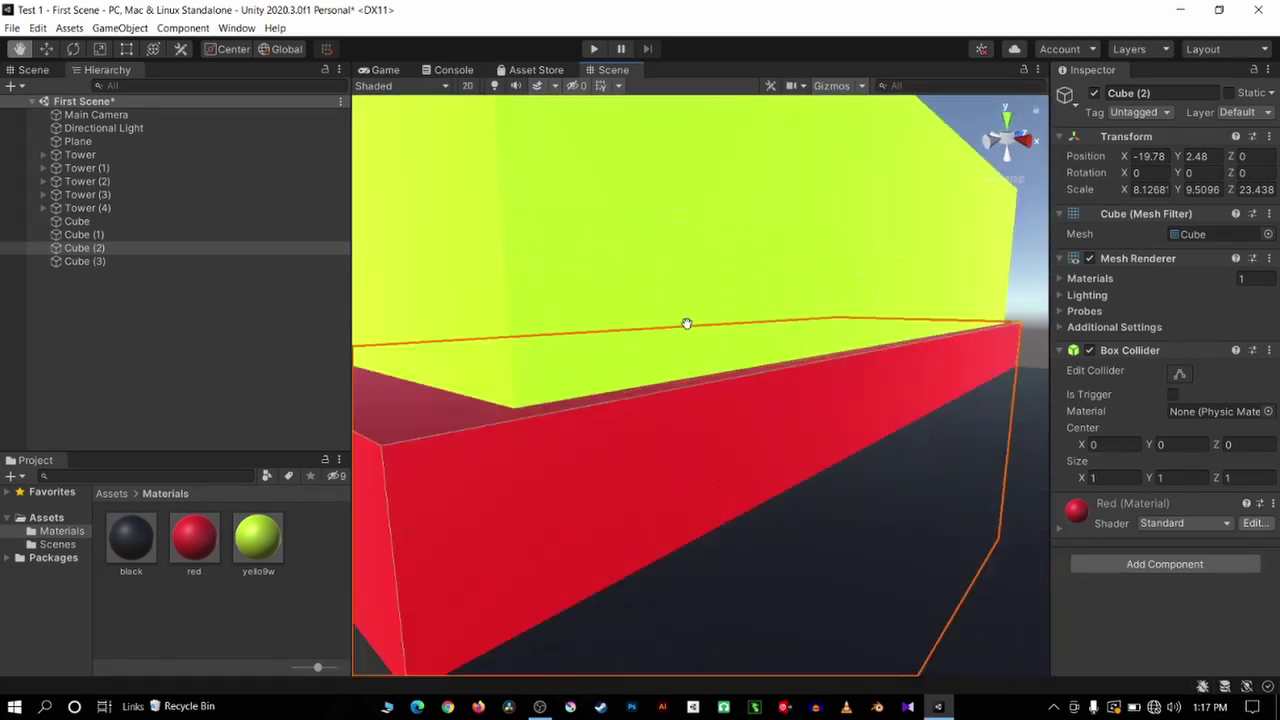
middle_click_drag(686, 323, 590, 382)
scroll(590, 382, "down", 5)
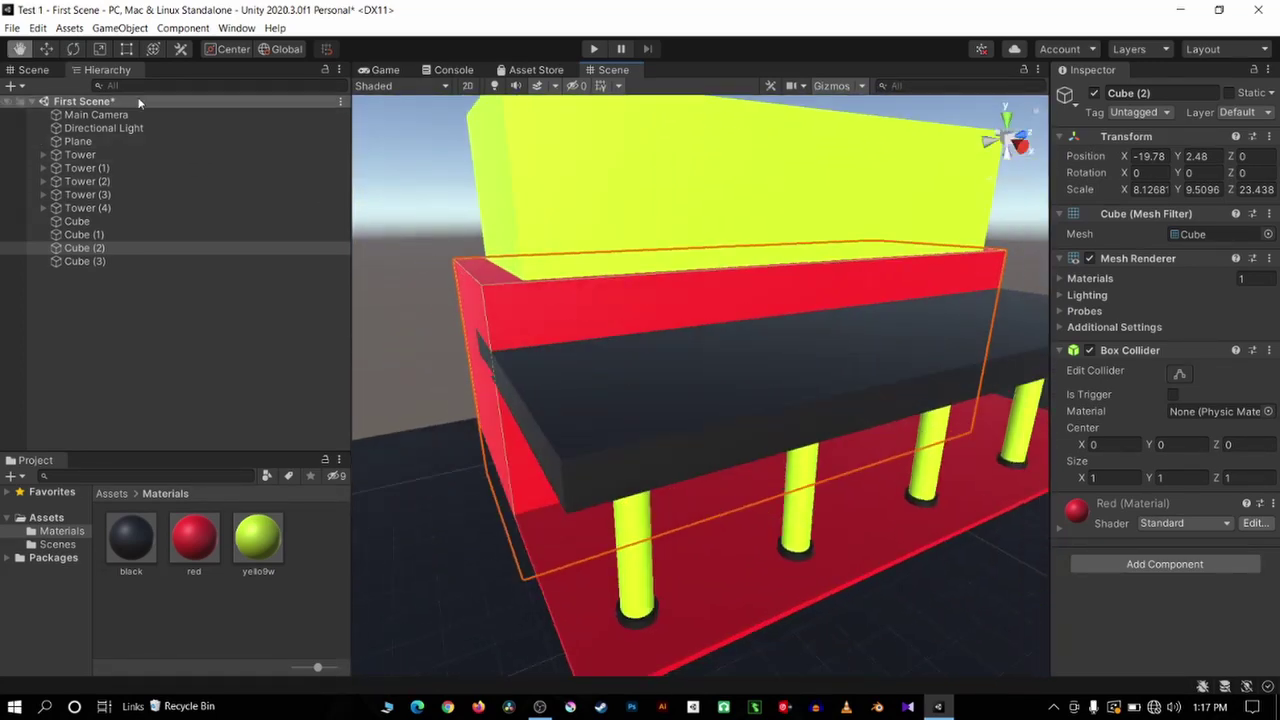
Reduce the black slab's Z scale slightly with the Scale tool
left_click(100, 49)
left_click(530, 386)
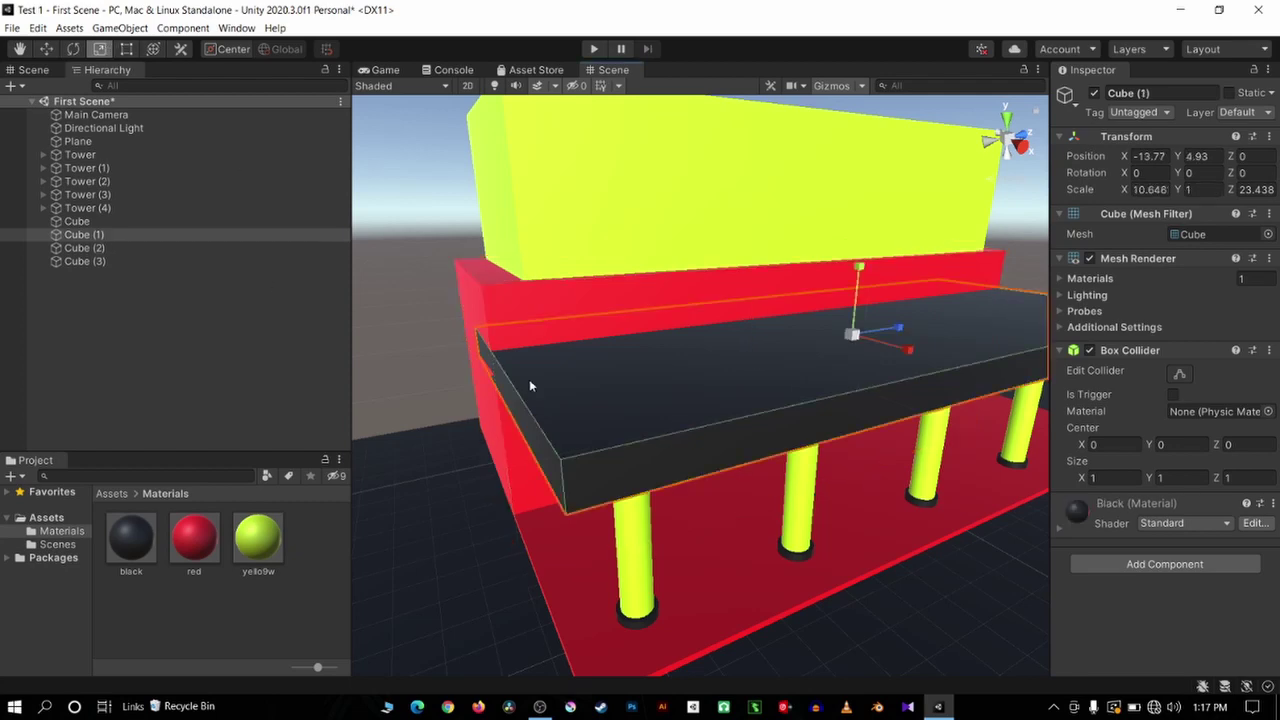
left_click_drag(903, 325, 902, 337)
left_click(446, 204)
scroll(478, 304, "up", 3)
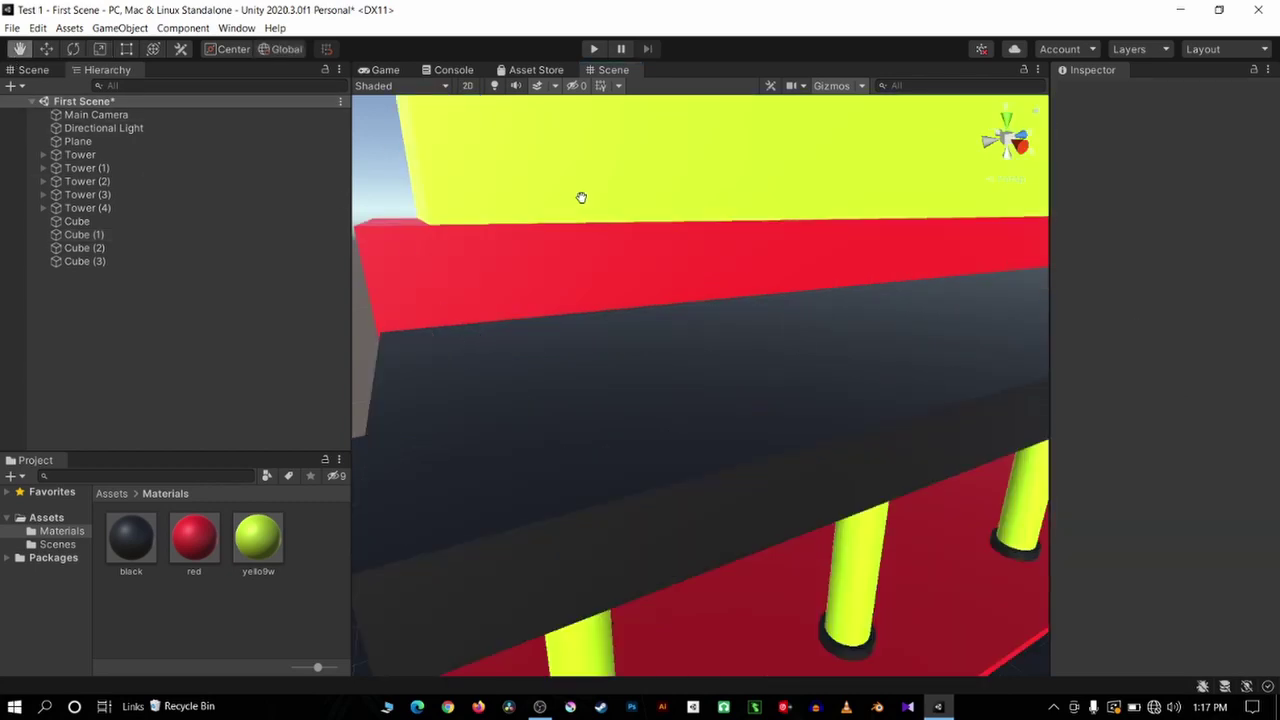
mouse_move(580, 194)
middle_mouse_down()
mouse_move(604, 219)
mouse_move(587, 275)
middle_mouse_up()
scroll(800, 319, "down", 3)
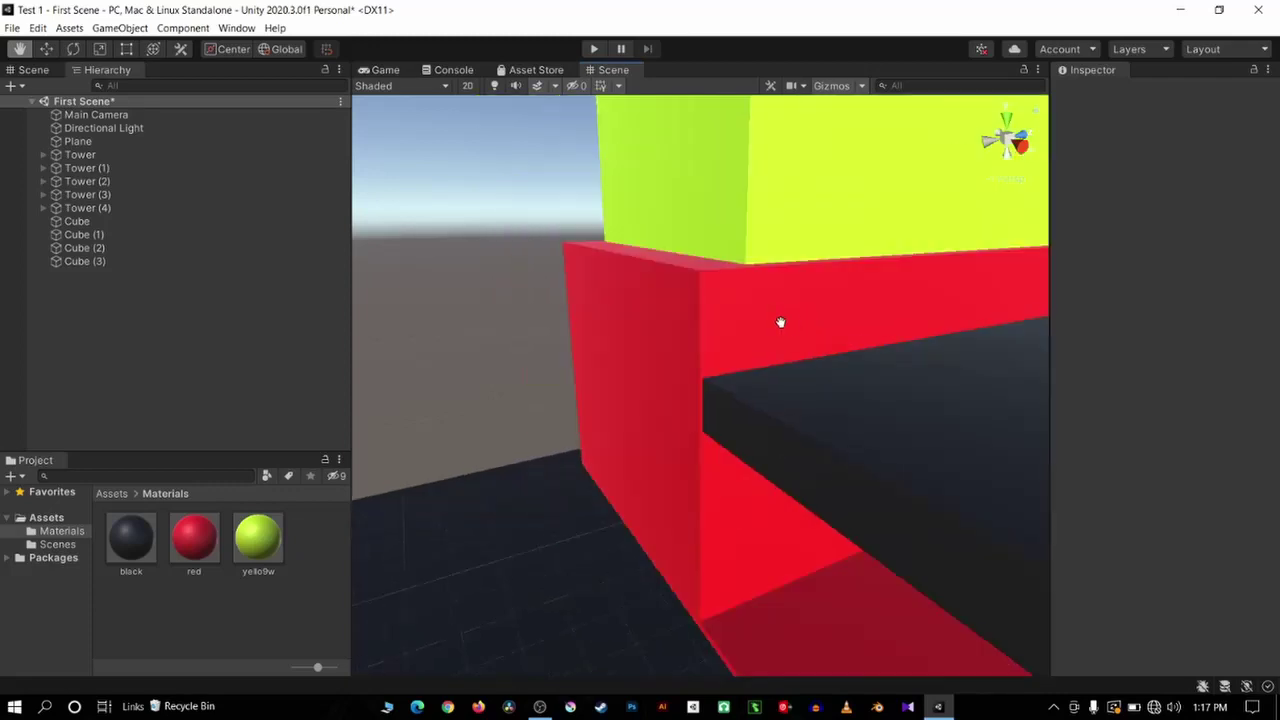
scroll(720, 410, "up", 3)
left_click_drag(720, 410, 666, 391)
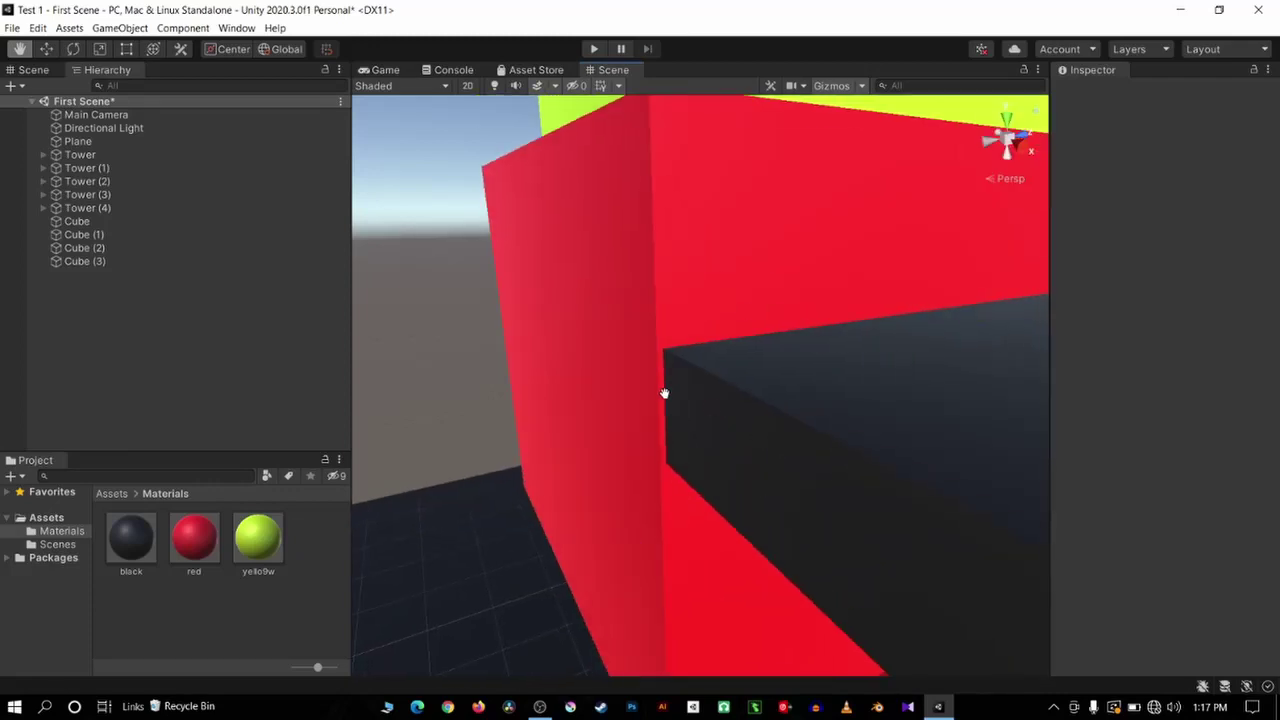
scroll(671, 397, "up", 3)
scroll(666, 443, "down", 3)
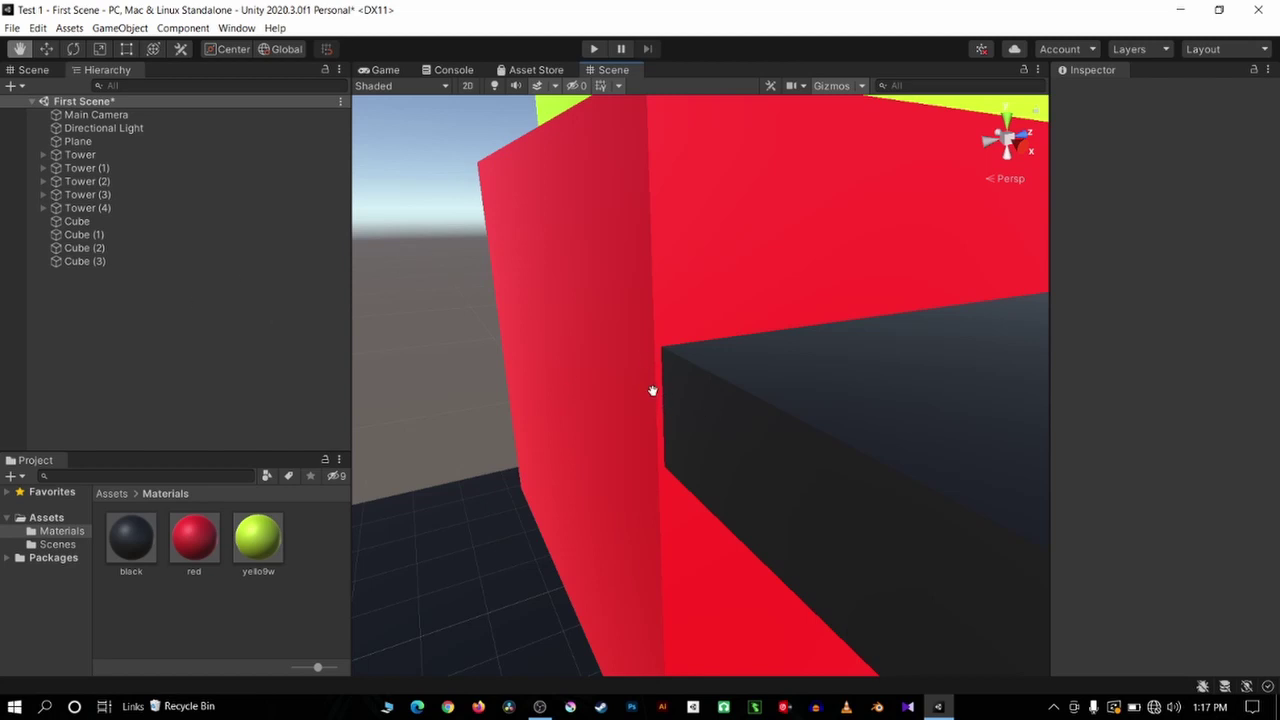
Scale the black slab's depth down to about 21.1, then back to about 23.3
key("y")
left_click(700, 423)
scroll(718, 414, "down", 2)
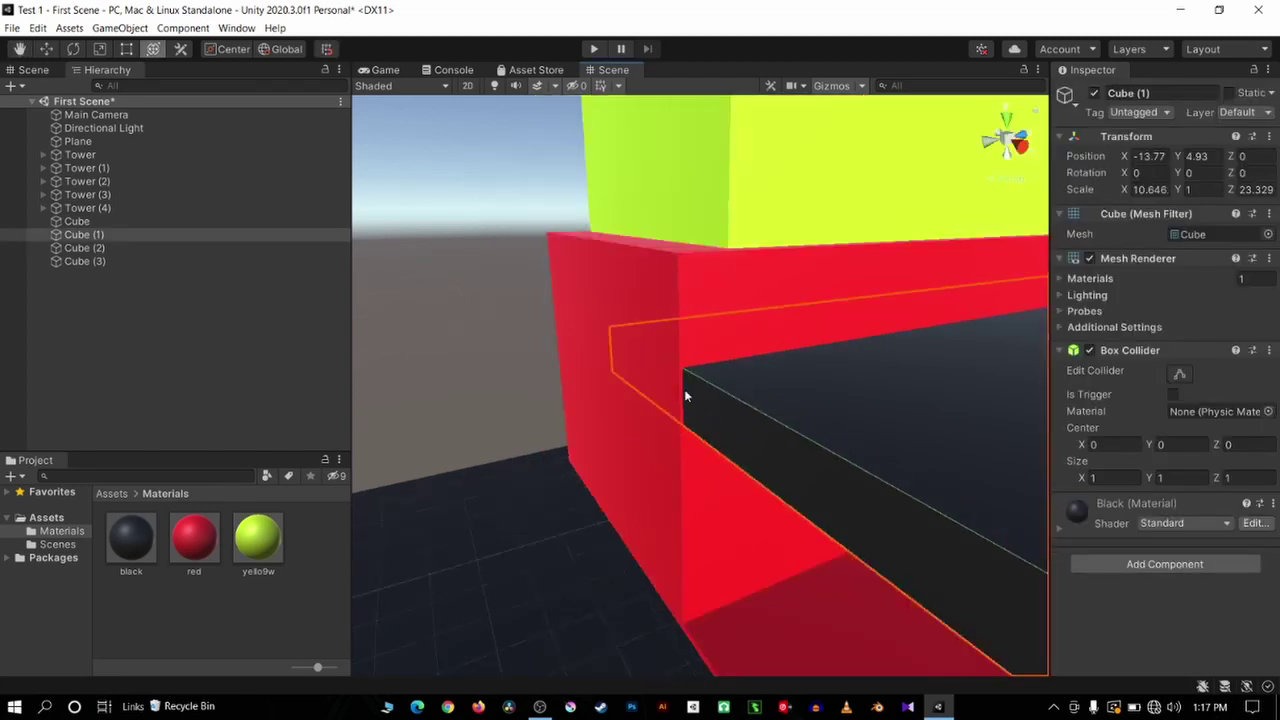
left_click(19, 49)
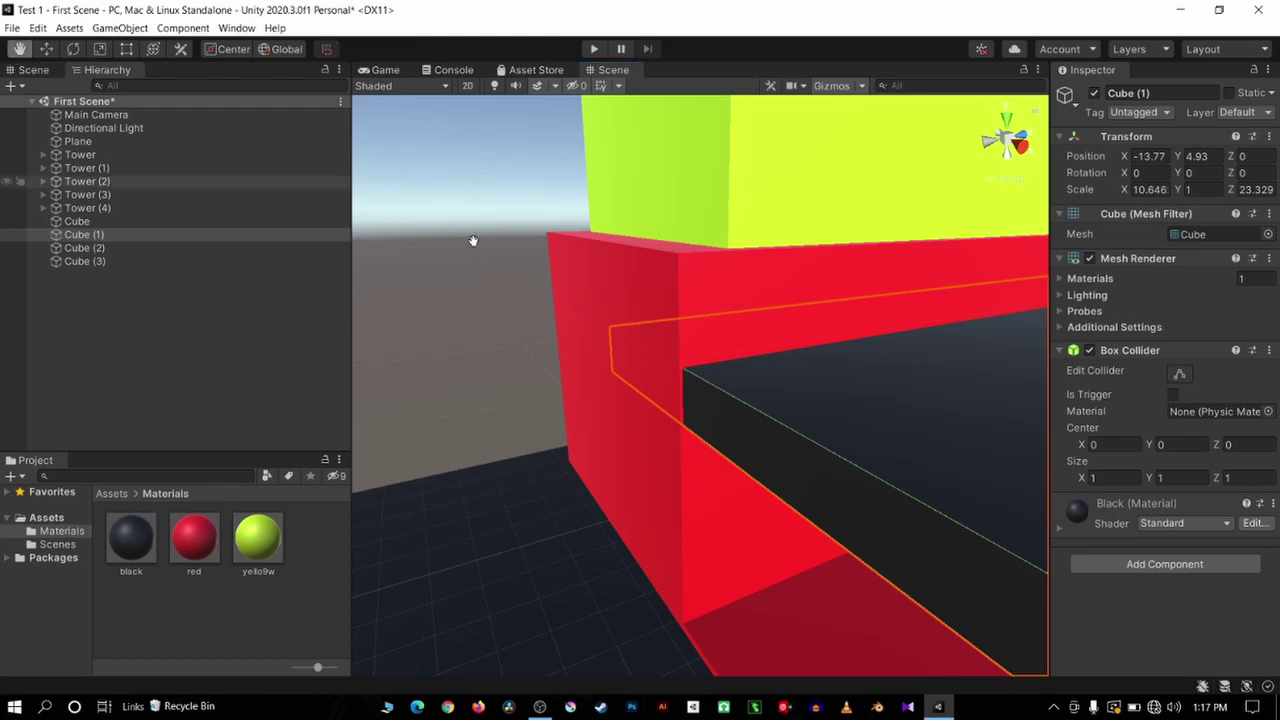
left_click_drag(474, 240, 606, 326, "alt")
left_click(154, 50)
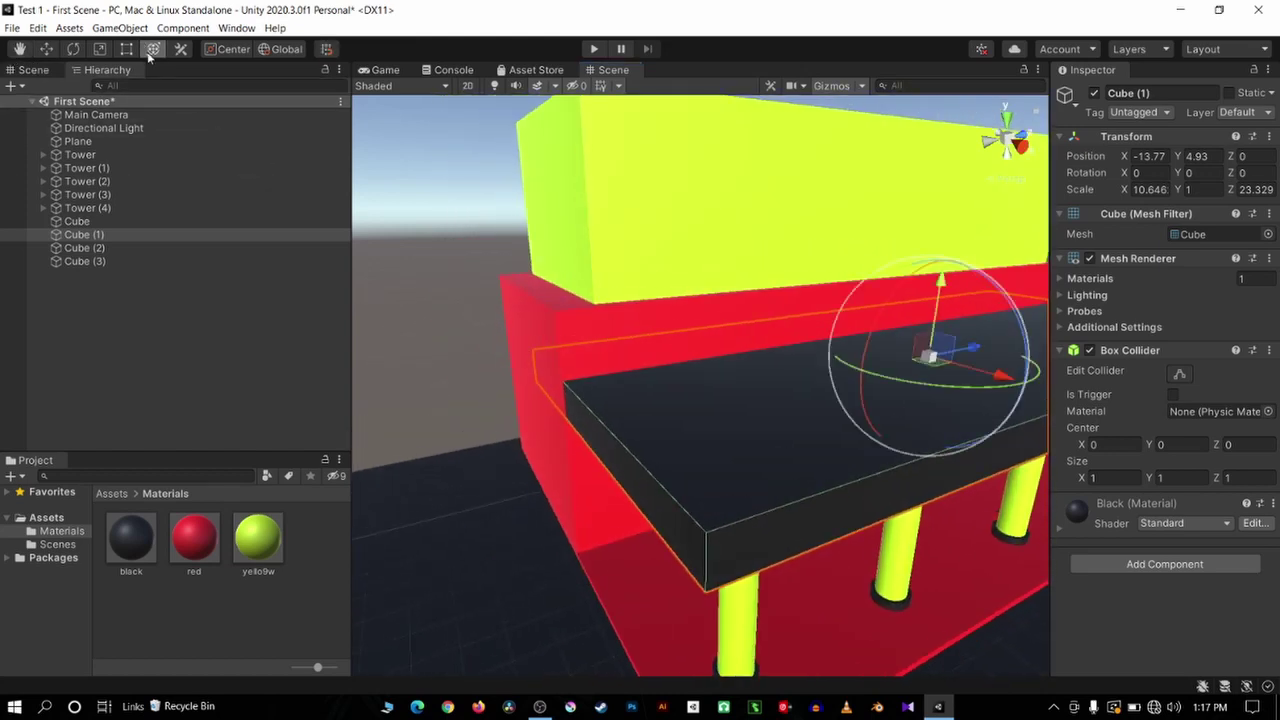
left_click(99, 49)
left_click_drag(981, 347, 975, 366)
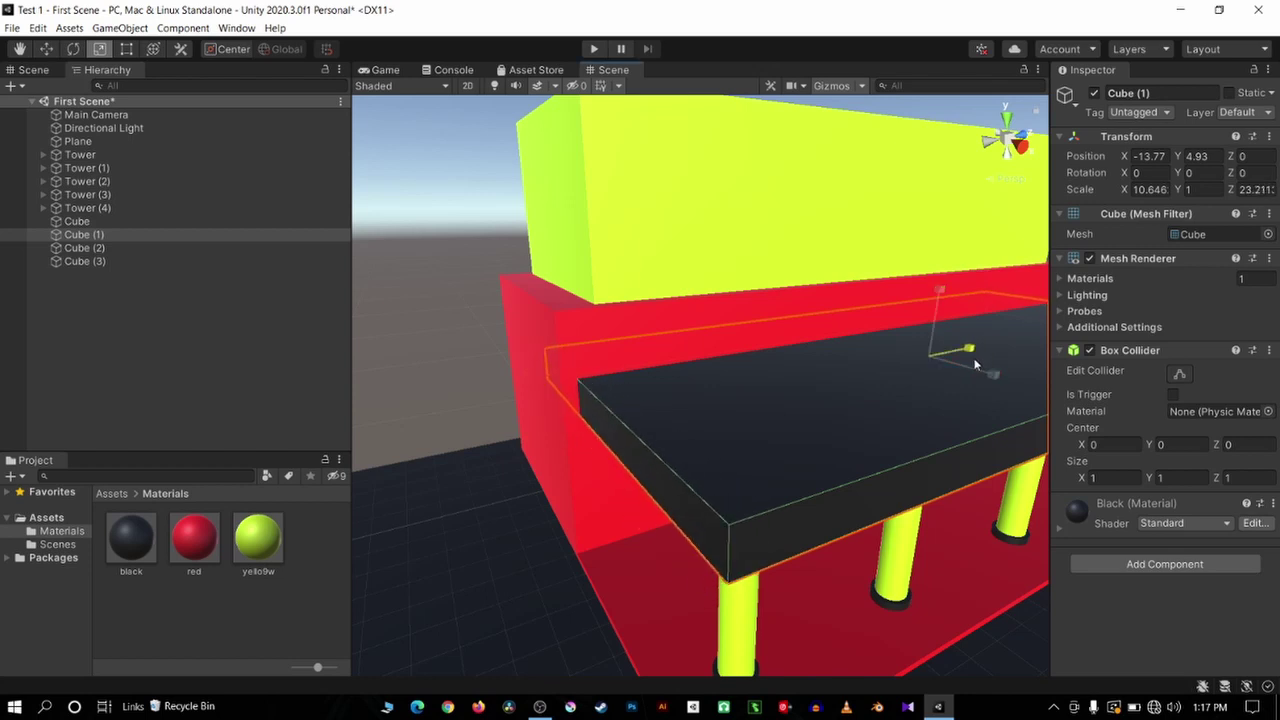
left_click_drag(975, 365, 975, 365)
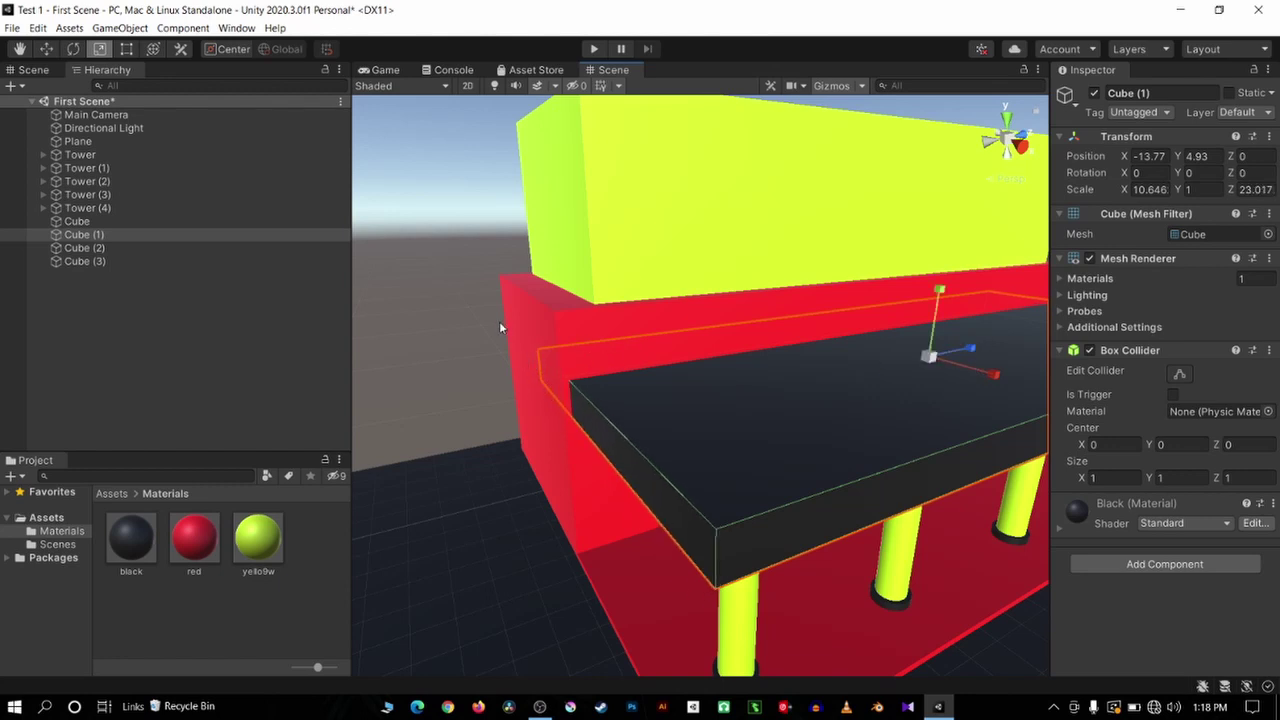
left_click_drag(969, 349, 971, 356)
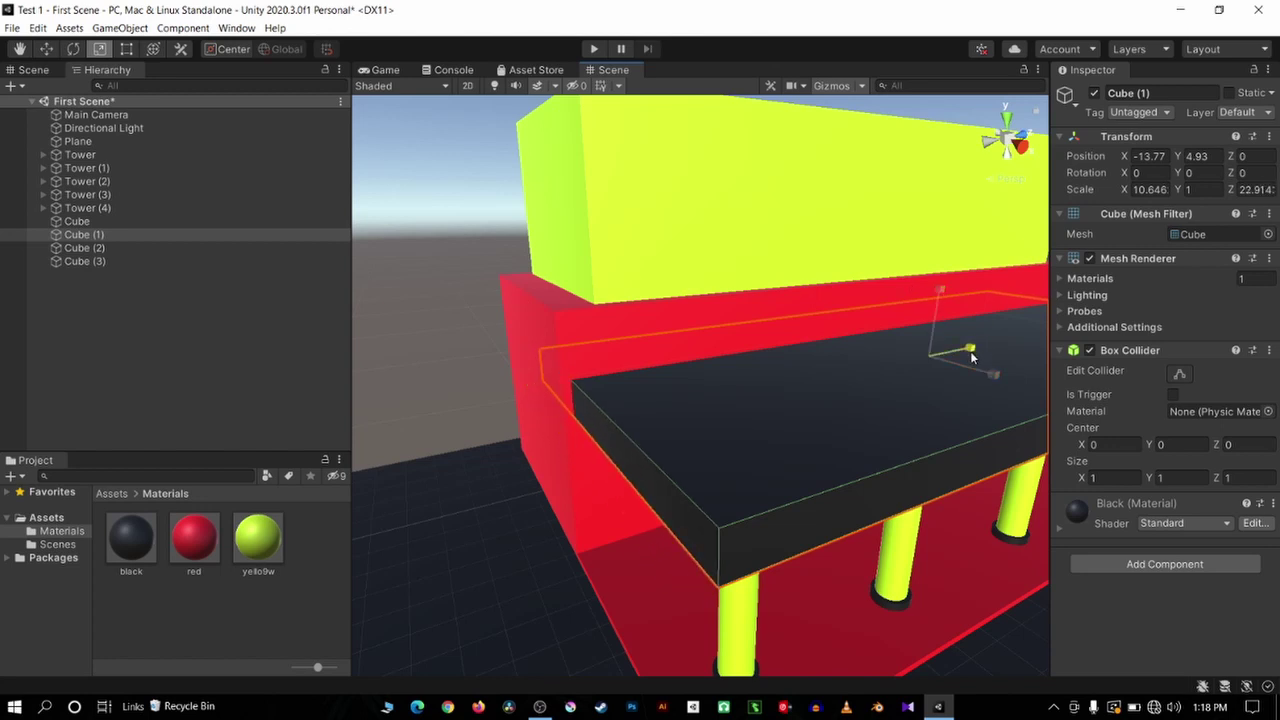
Stretch the black slab's Z scale to about 23.5 and view it side-on
left_click(452, 167)
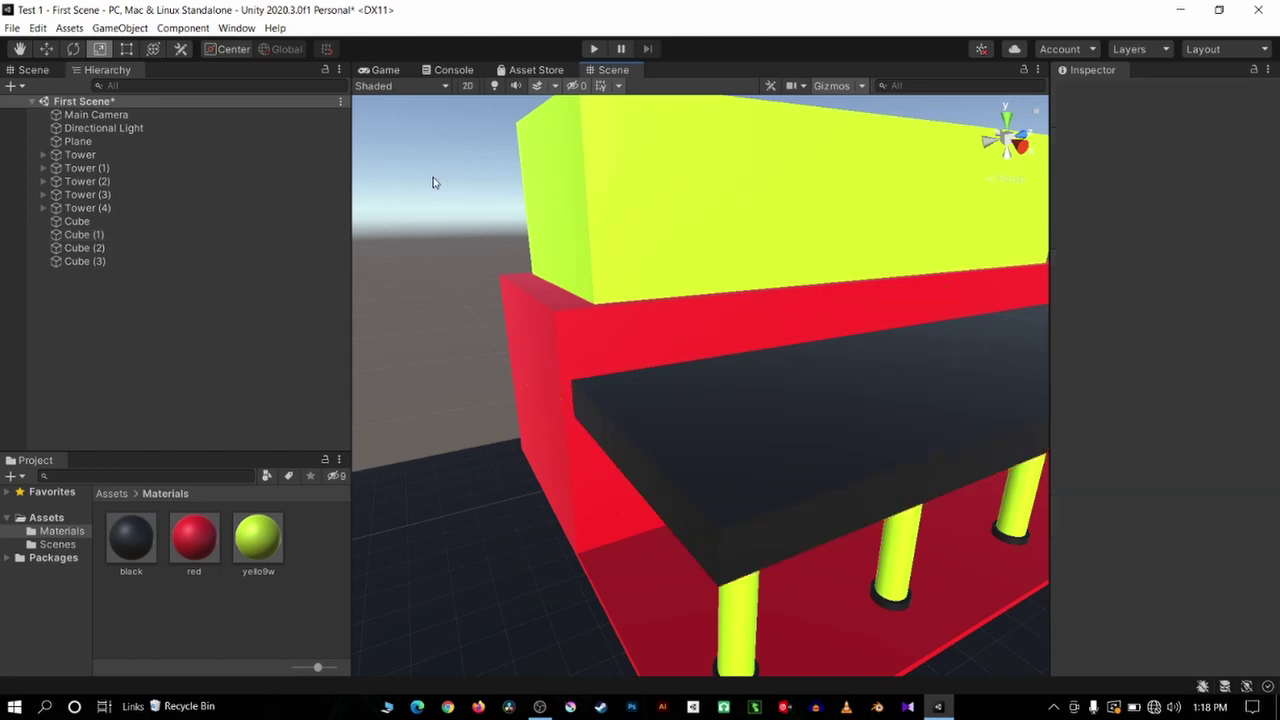
scroll(432, 192, "down", 5)
scroll(814, 450, "up", 3)
left_click(743, 417)
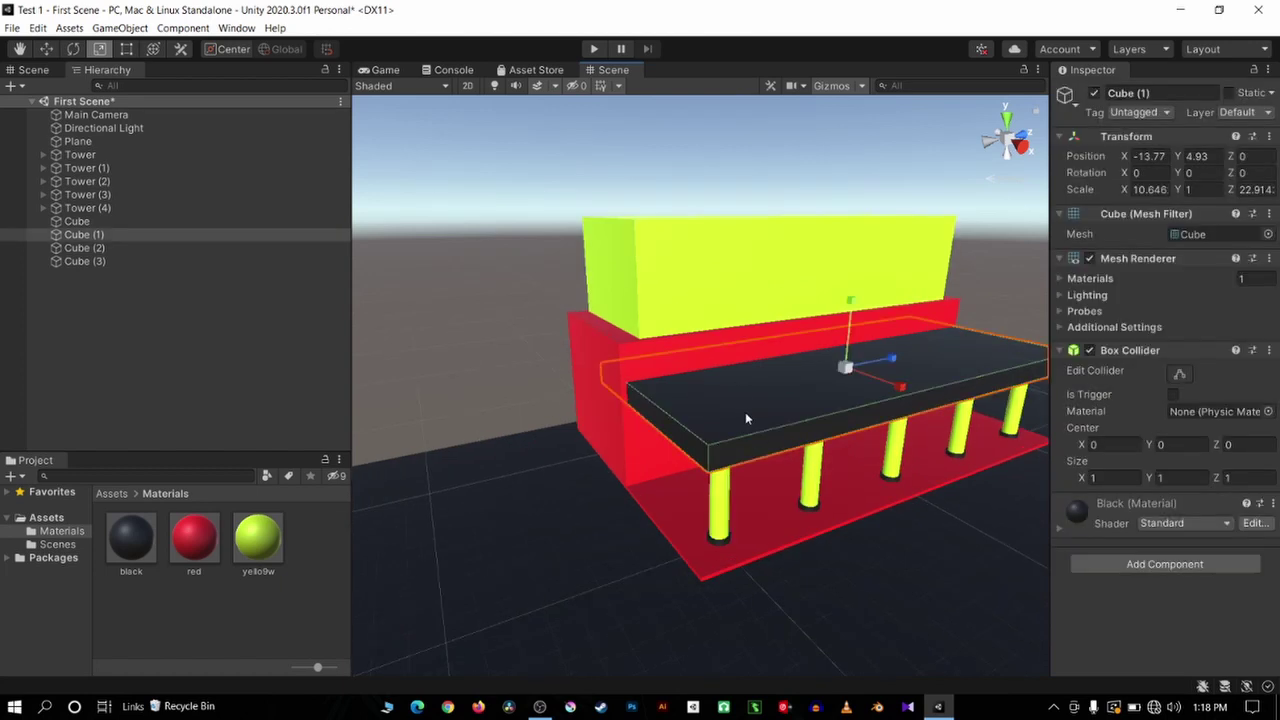
scroll(745, 412, "up", 4)
left_click_drag(977, 347, 980, 349)
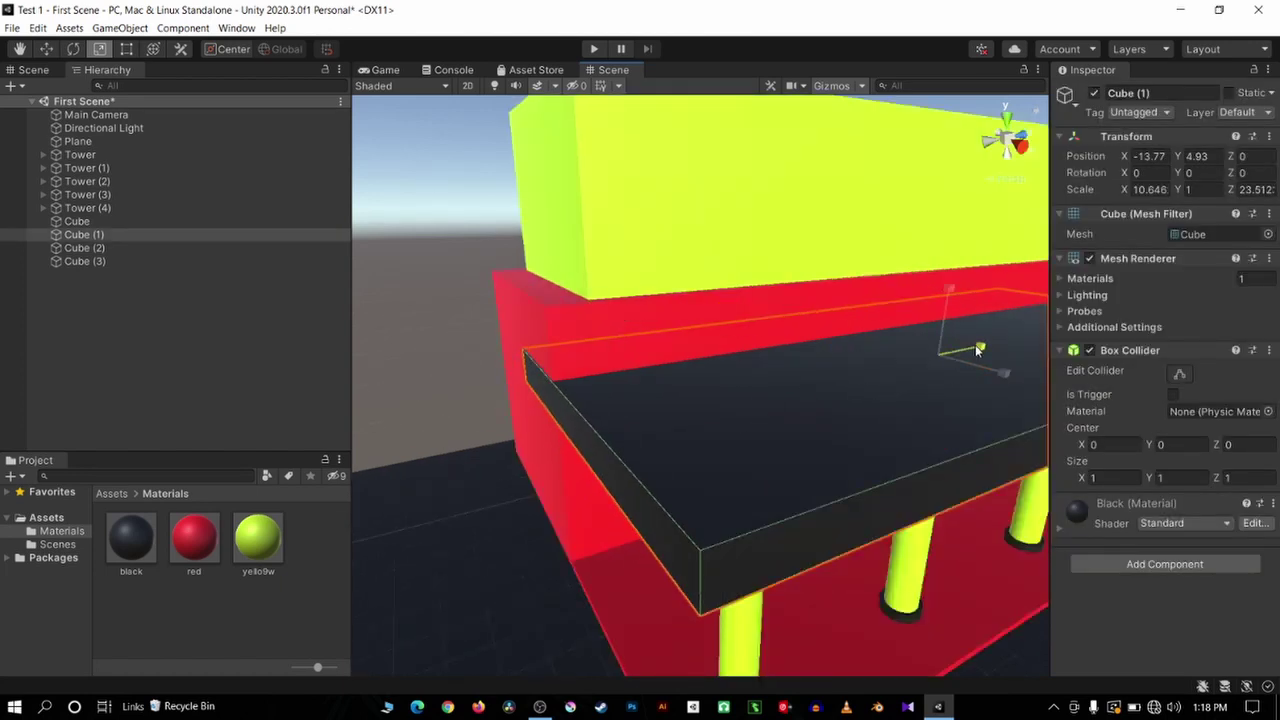
left_click(487, 285)
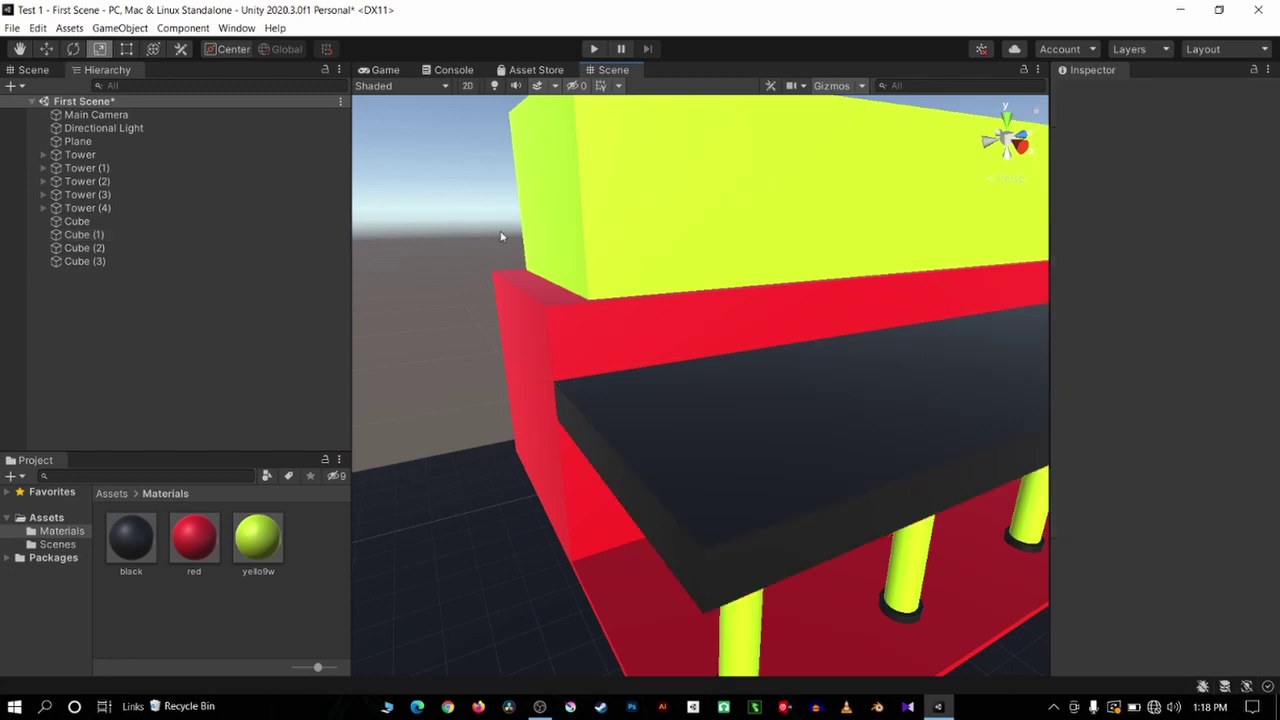
scroll(516, 268, "down", 5)
key("q")
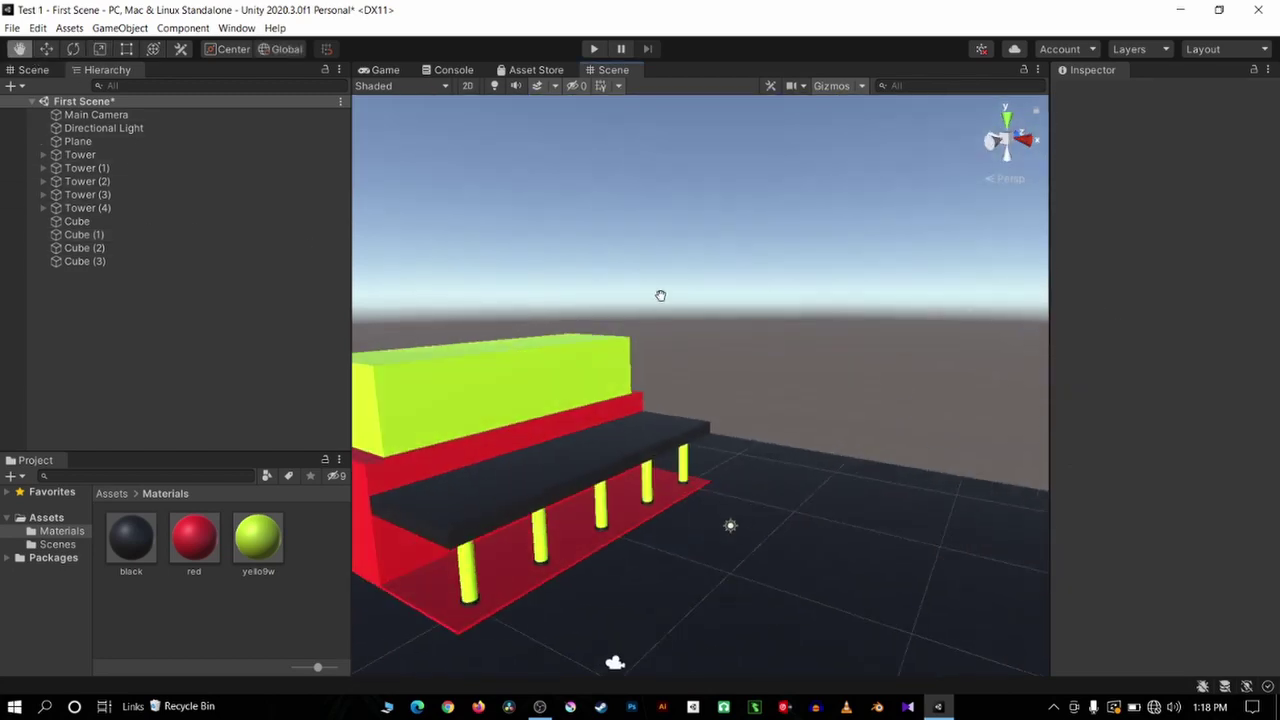
mouse_move(660, 294)
left_mouse_down("alt")
mouse_move(652, 371)
mouse_move(680, 394)
mouse_move(609, 420)
mouse_move(749, 454)
mouse_move(736, 415)
mouse_move(659, 414)
left_mouse_up("alt")
Select the black material and toggle Emission on and off, leaving it disabled
left_click(133, 540)
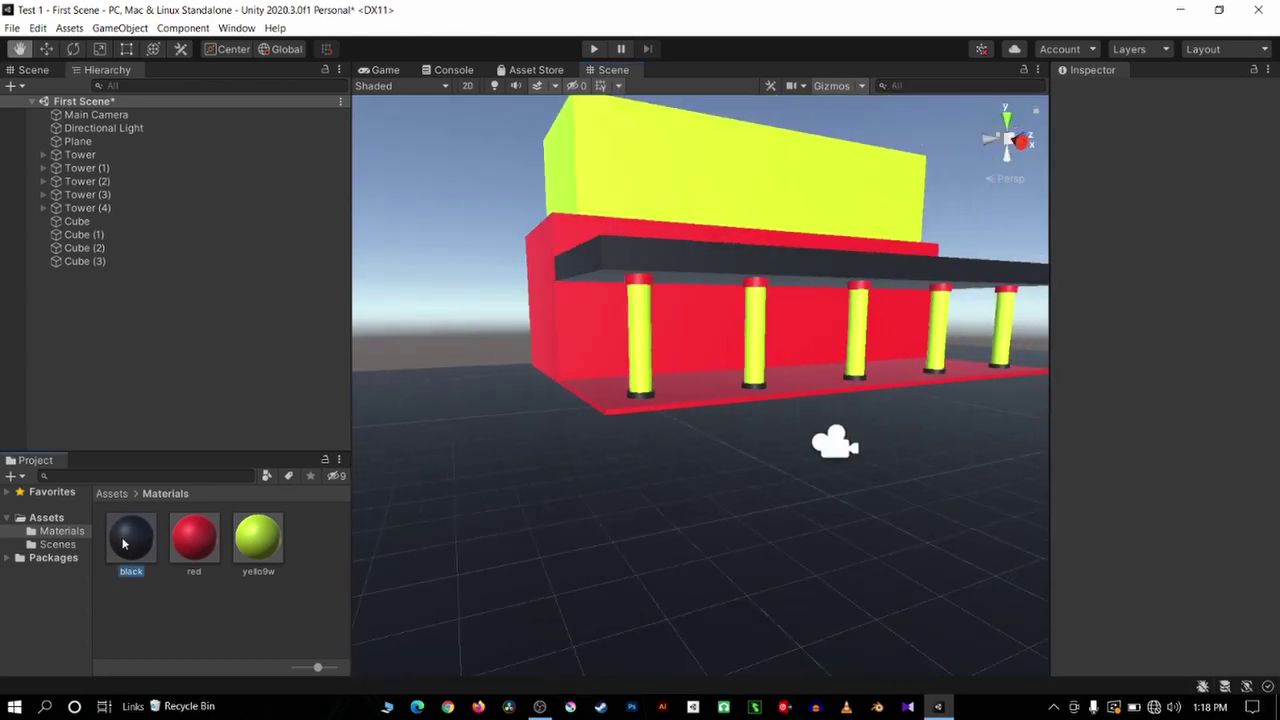
scroll(578, 334, "down", 3)
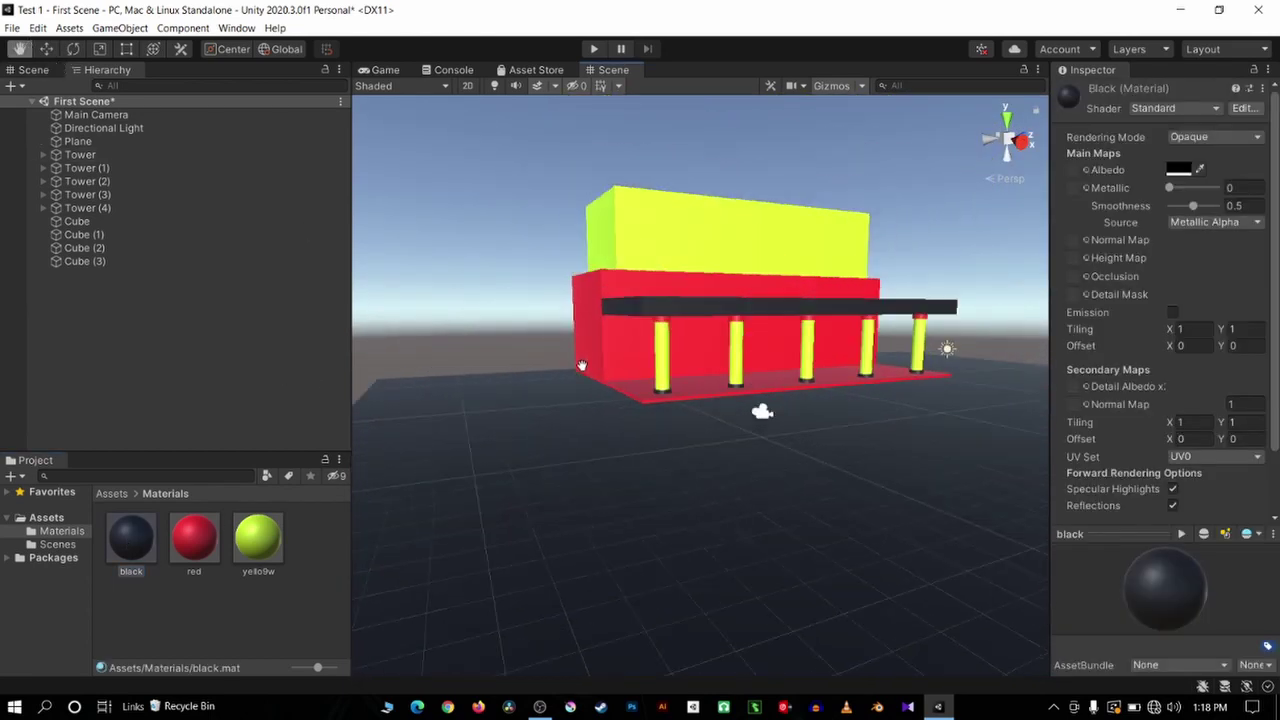
scroll(583, 362, "up", 1)
scroll(760, 400, "up", 5)
scroll(747, 394, "up", 3)
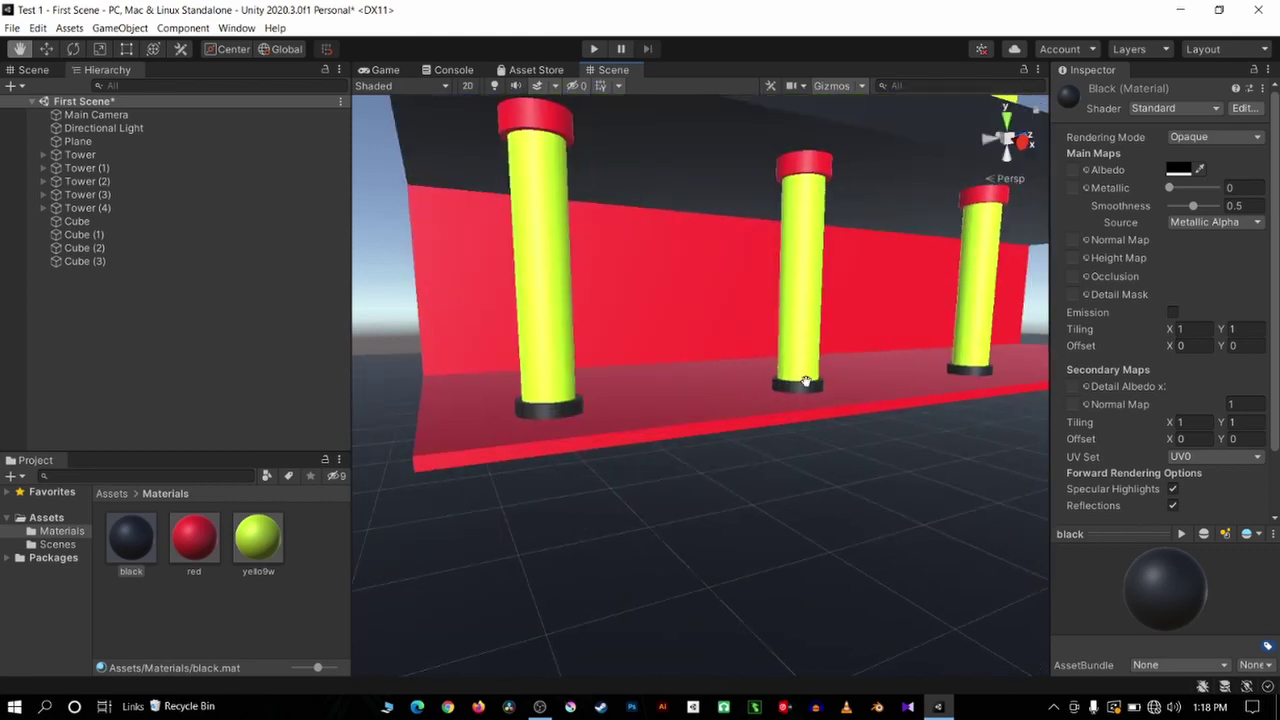
left_click_drag(747, 394, 807, 381)
left_click(1173, 312)
left_click(1173, 312)
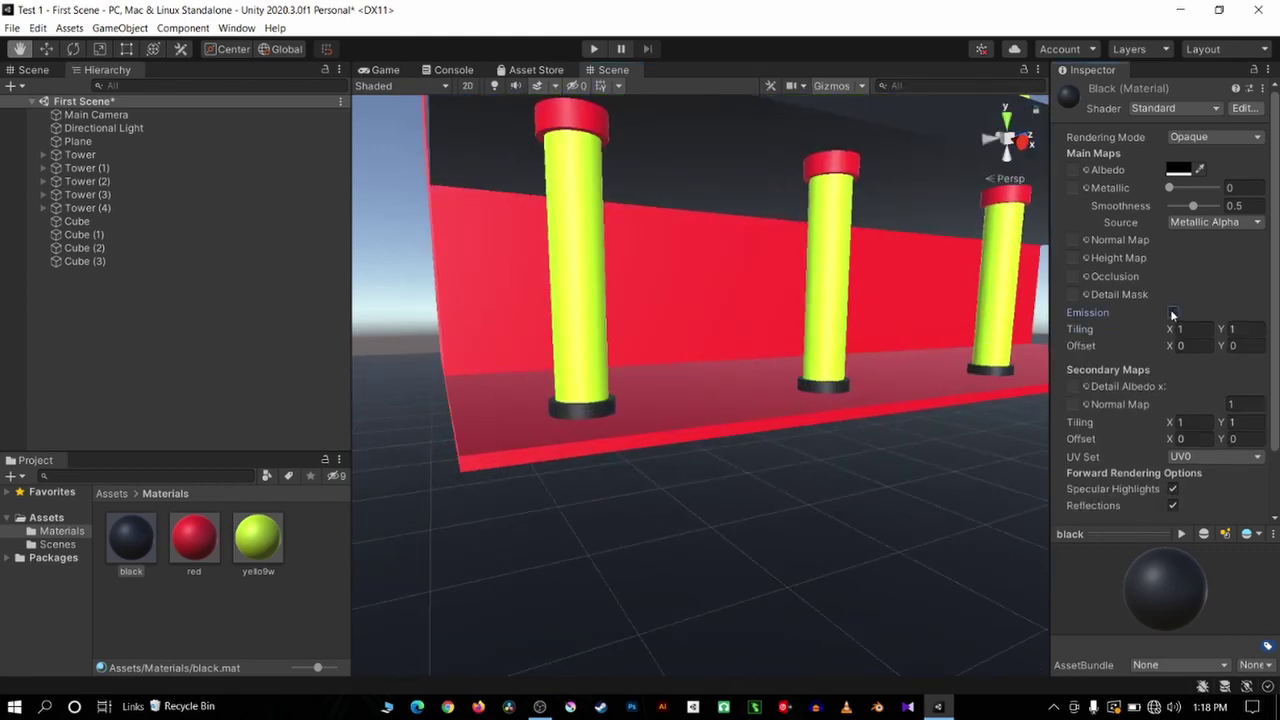
left_click(1173, 312)
left_click(1173, 312)
scroll(1160, 320, "down", 2)
scroll(1130, 365, "up", 2)
Try higher Metallic values on the black material, keeping Smoothness at 0.68
left_click_drag(1177, 189, 1141, 185)
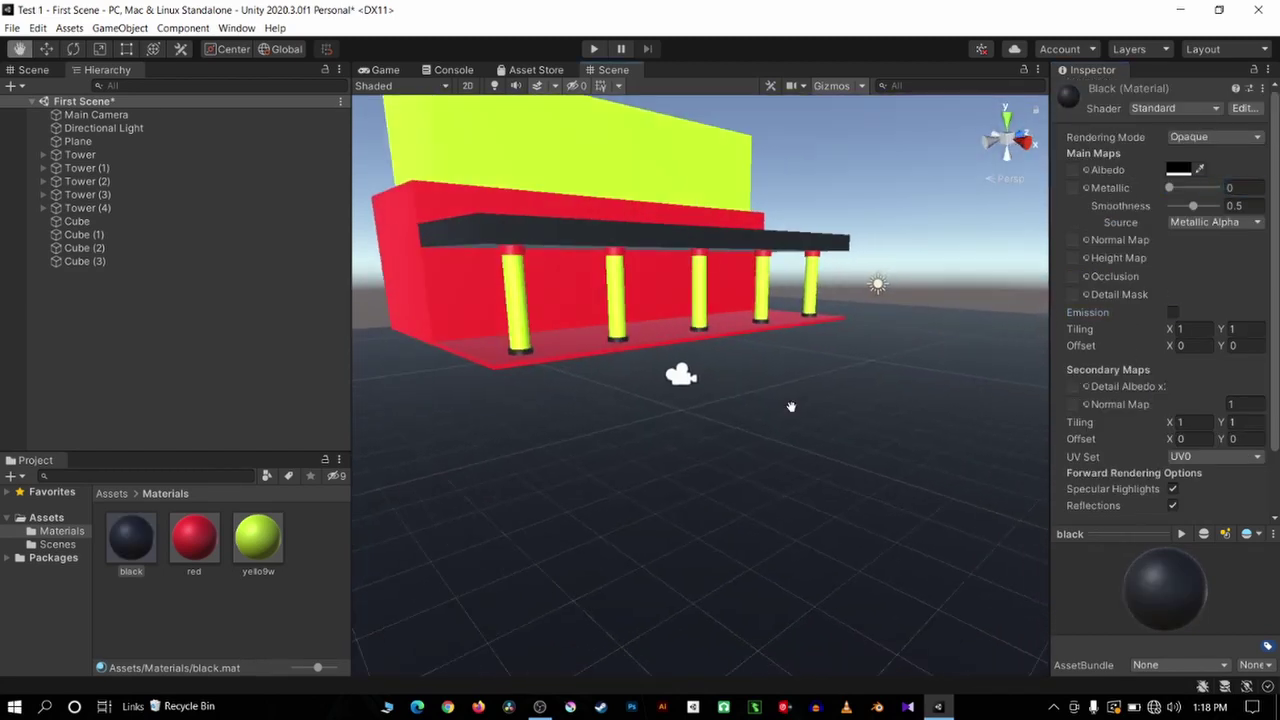
mouse_move(1170, 188)
left_mouse_down()
mouse_move(1131, 190)
mouse_move(1216, 206)
mouse_move(1216, 188)
mouse_move(1206, 218)
left_mouse_up()
left_click(1215, 206)
left_click(1207, 222)
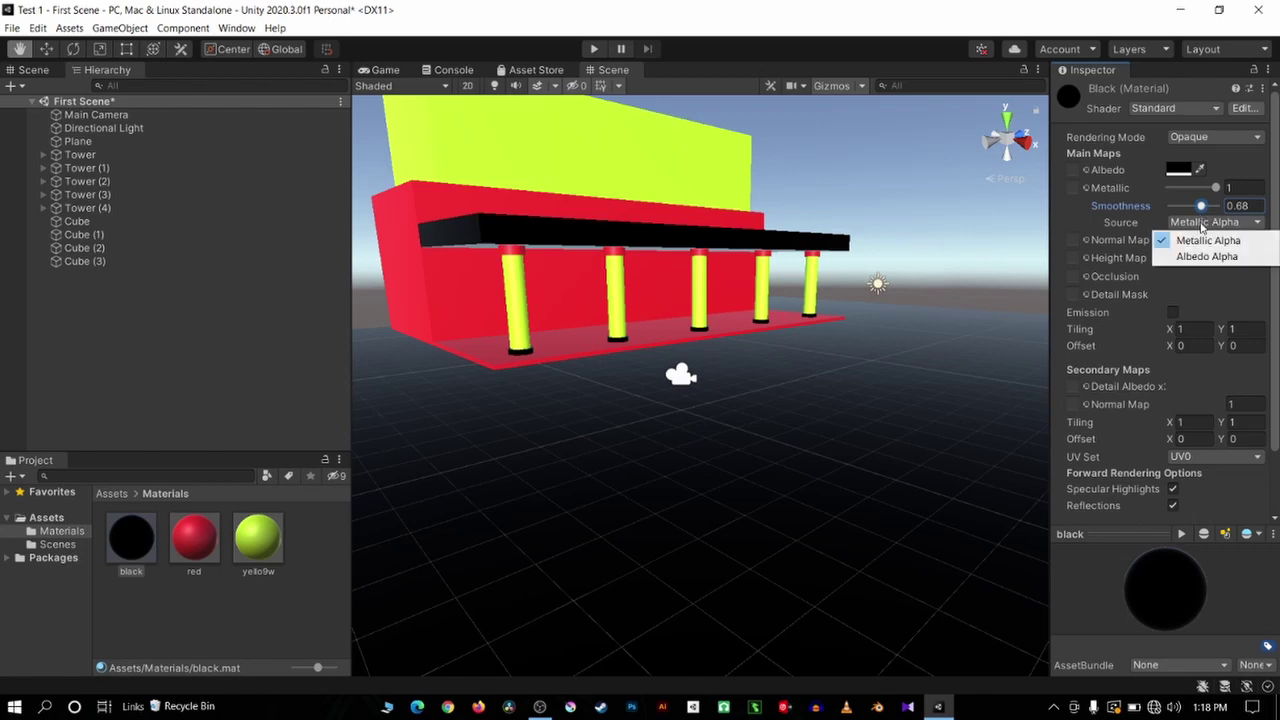
Switch the smoothness source between Albedo Alpha and Metallic Alpha, settling on Metallic Alpha
left_click(1212, 258)
left_click(1210, 222)
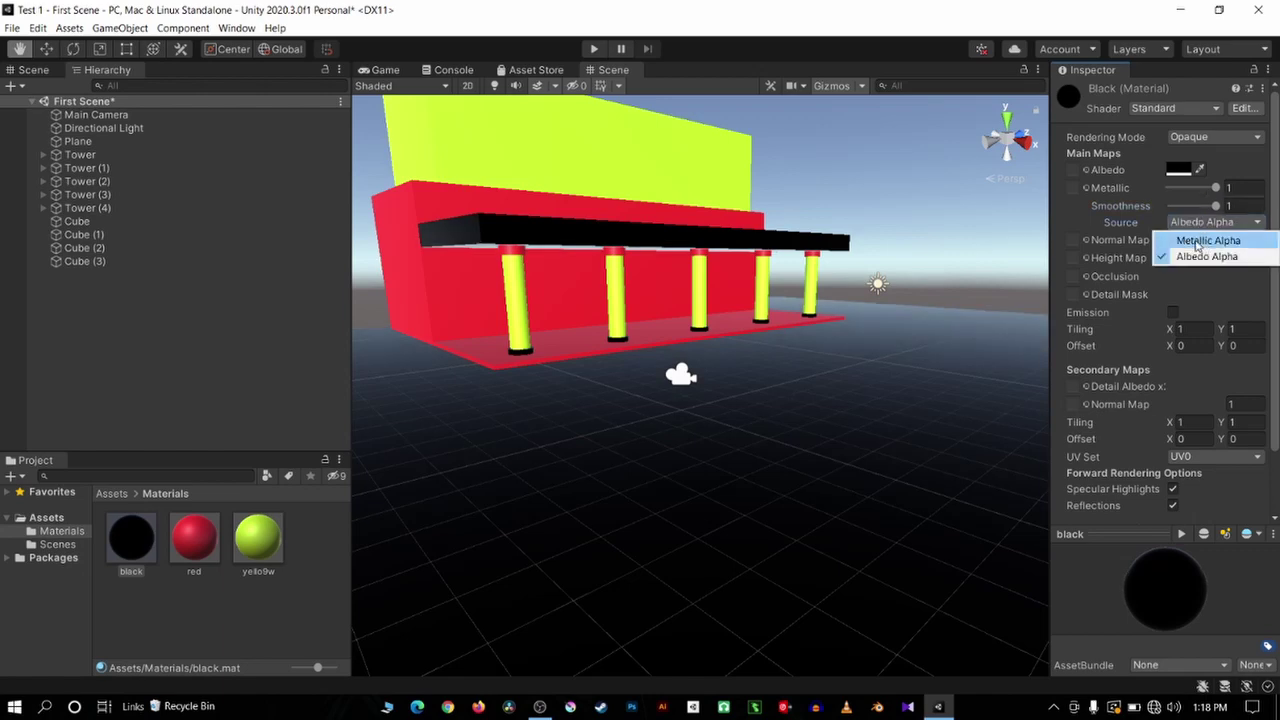
left_click(1210, 241)
left_click(1210, 222)
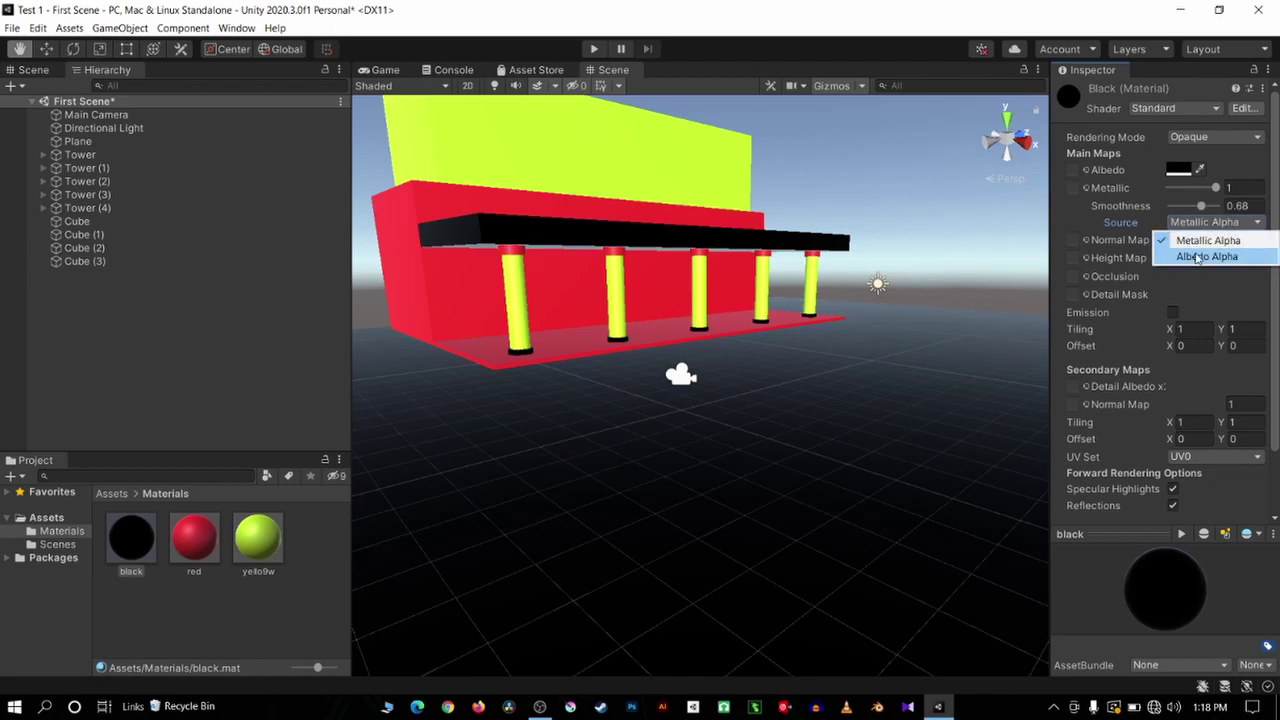
left_click(1201, 258)
left_click(1210, 222)
left_click(1210, 240)
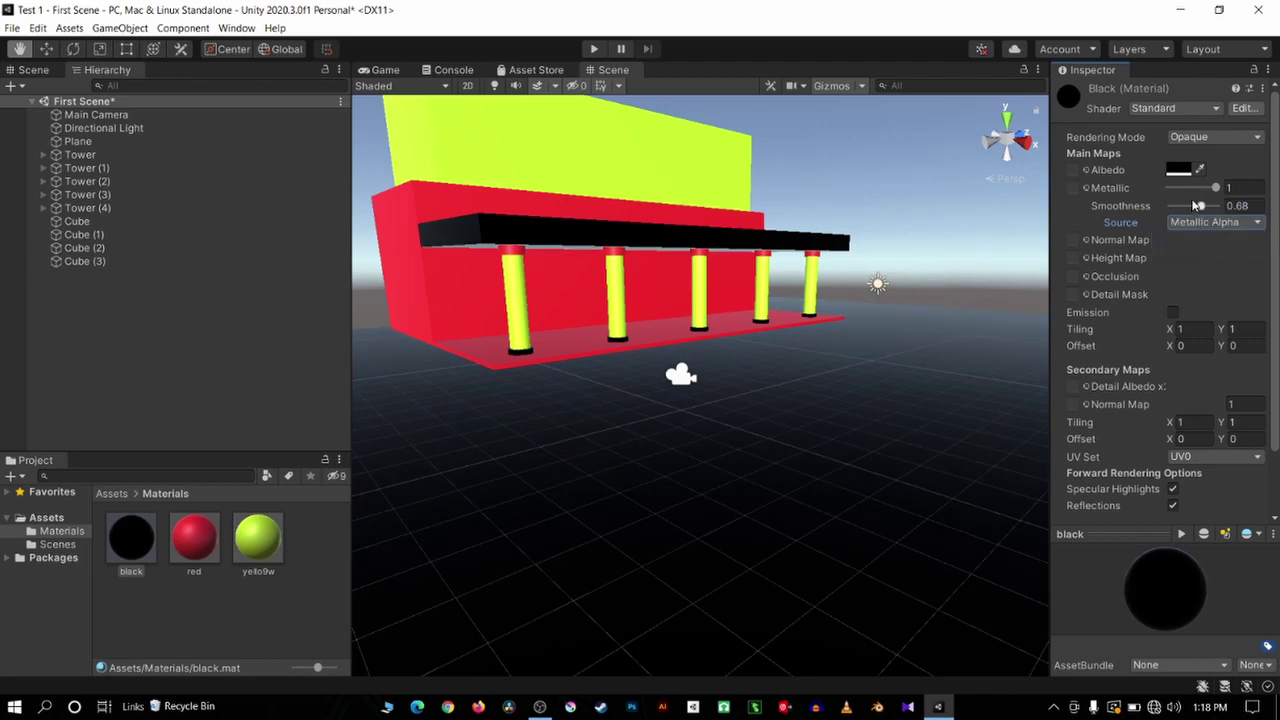
Lower the black material's Metallic value to 0.58
left_click_drag(1216, 188, 1198, 190)
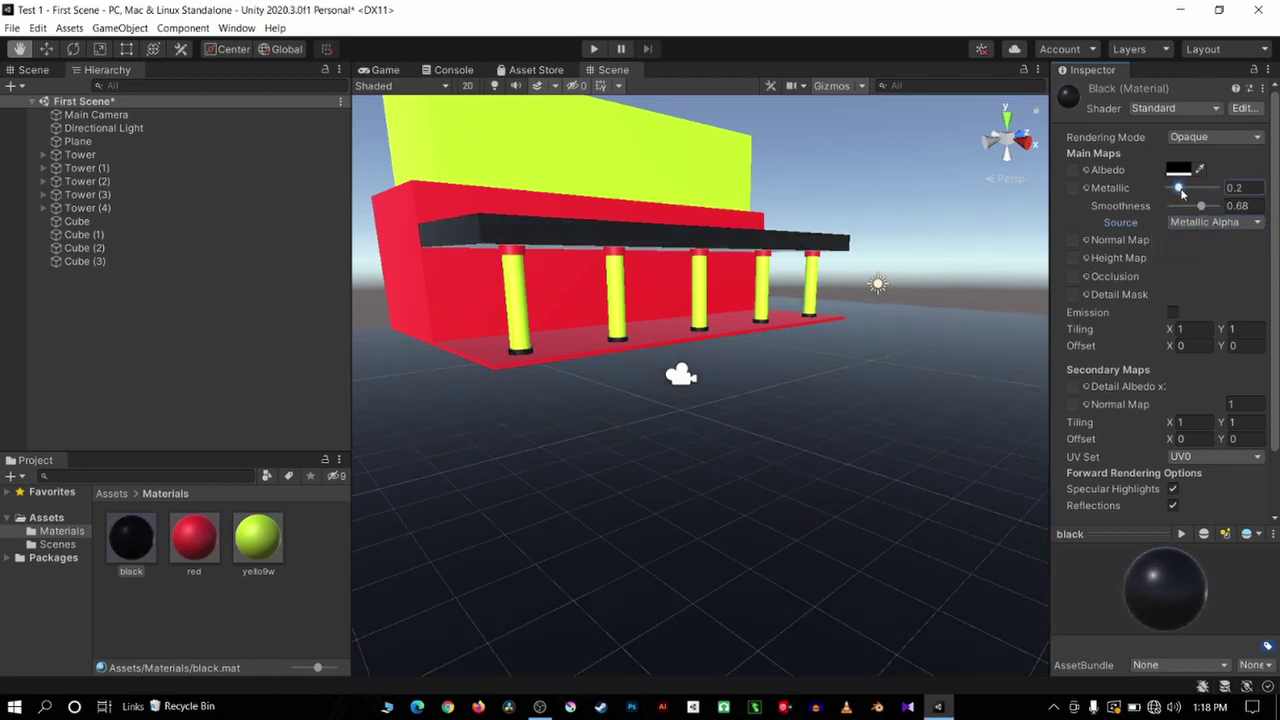
scroll(1156, 236, "down", 2)
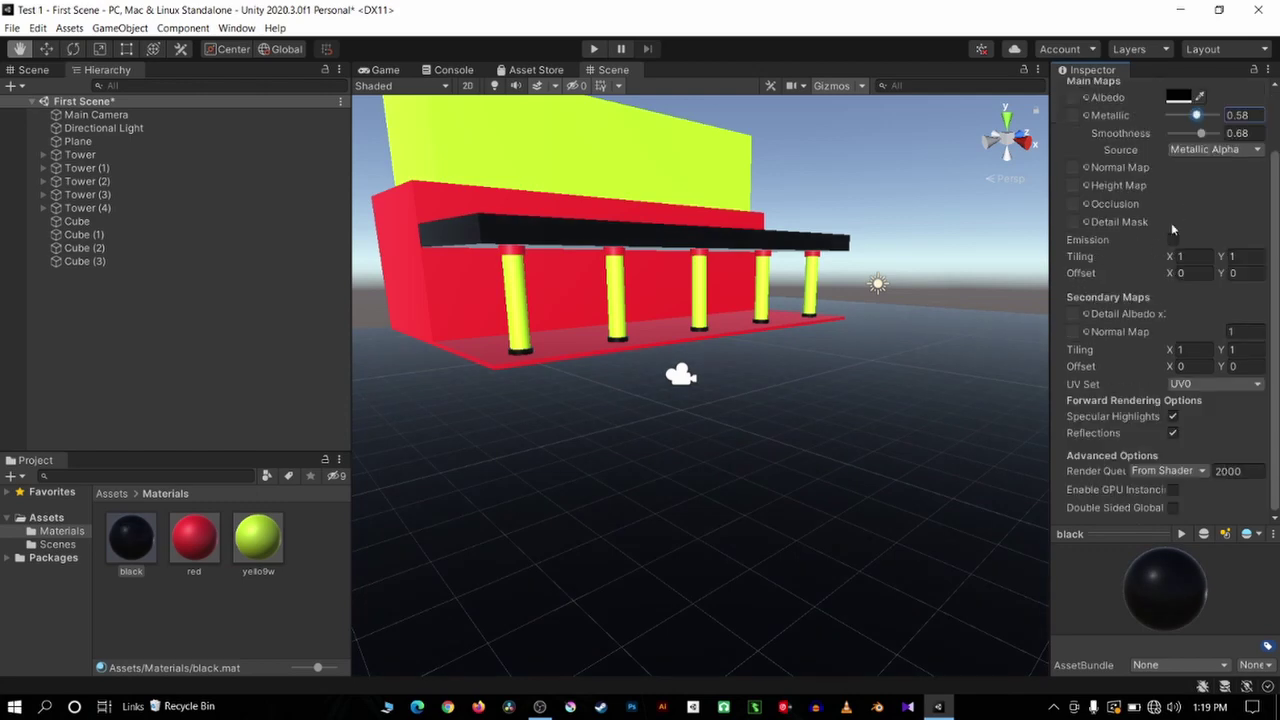
scroll(1150, 220, "up", 2)
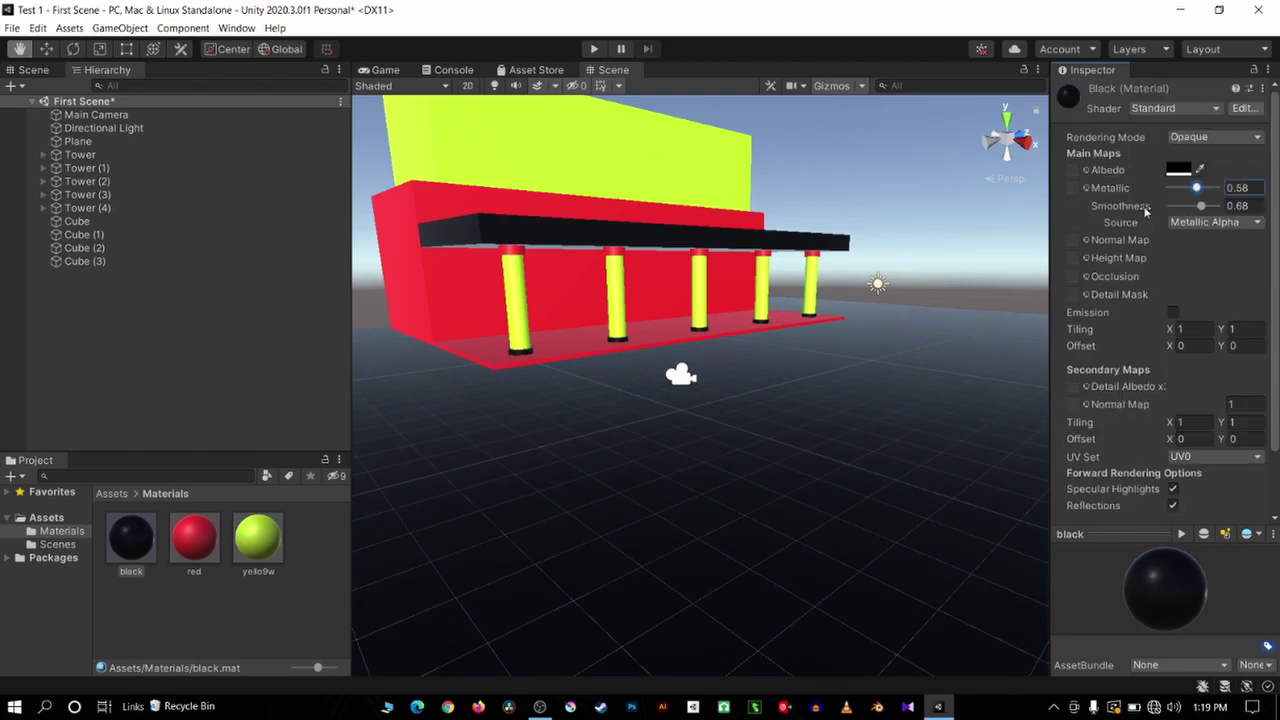
left_click(1084, 241)
Apply the gray checker texture as the normal map and recentre the scene on the building
mouse_move(590, 238)
left_mouse_down()
mouse_move(393, 339)
mouse_move(486, 487)
left_mouse_up()
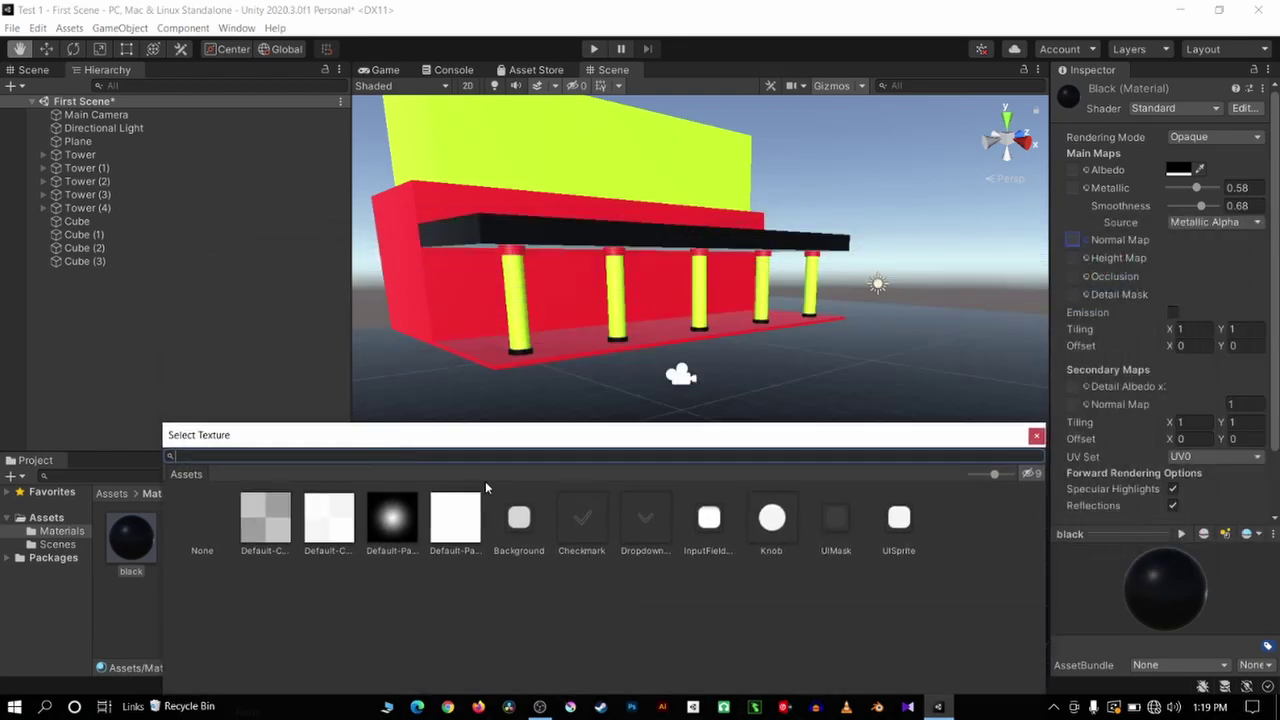
left_click(265, 537)
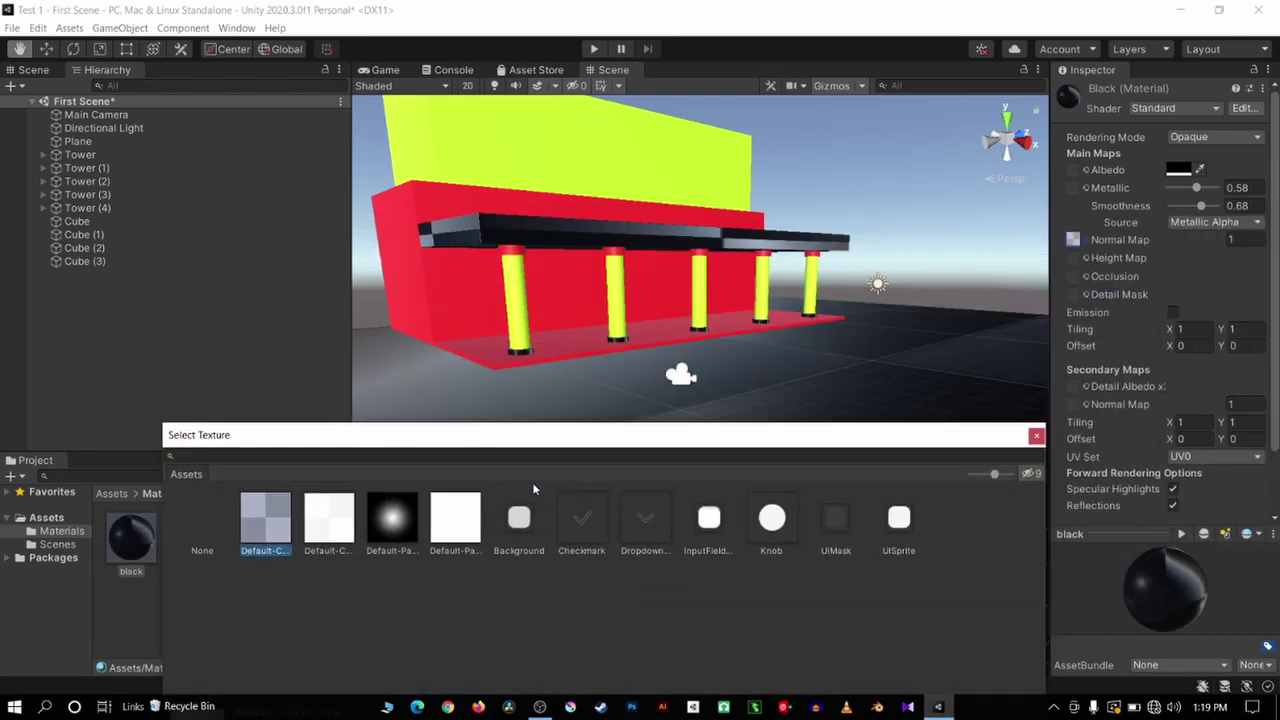
left_click_drag(565, 435, 581, 529)
scroll(740, 275, "down", 3)
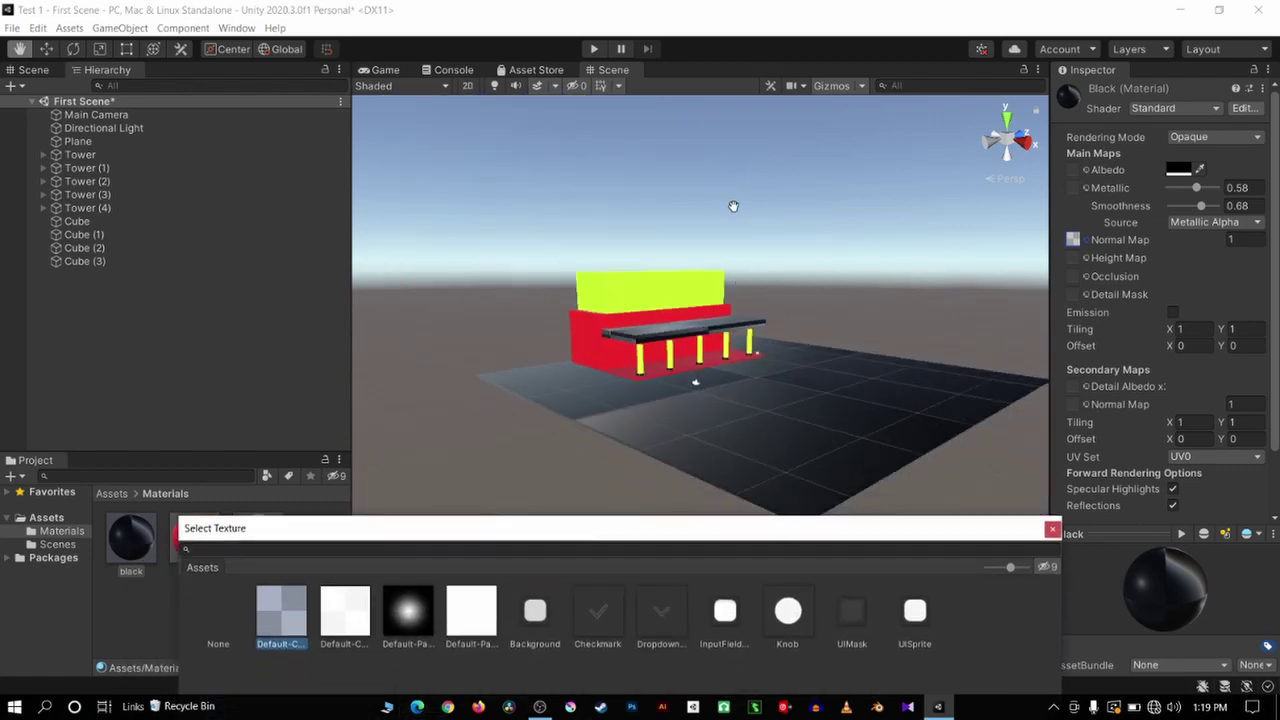
left_click_drag(734, 206, 780, 294)
scroll(731, 229, "up", 3)
scroll(733, 244, "down", 2)
left_click_drag(733, 244, 983, 272)
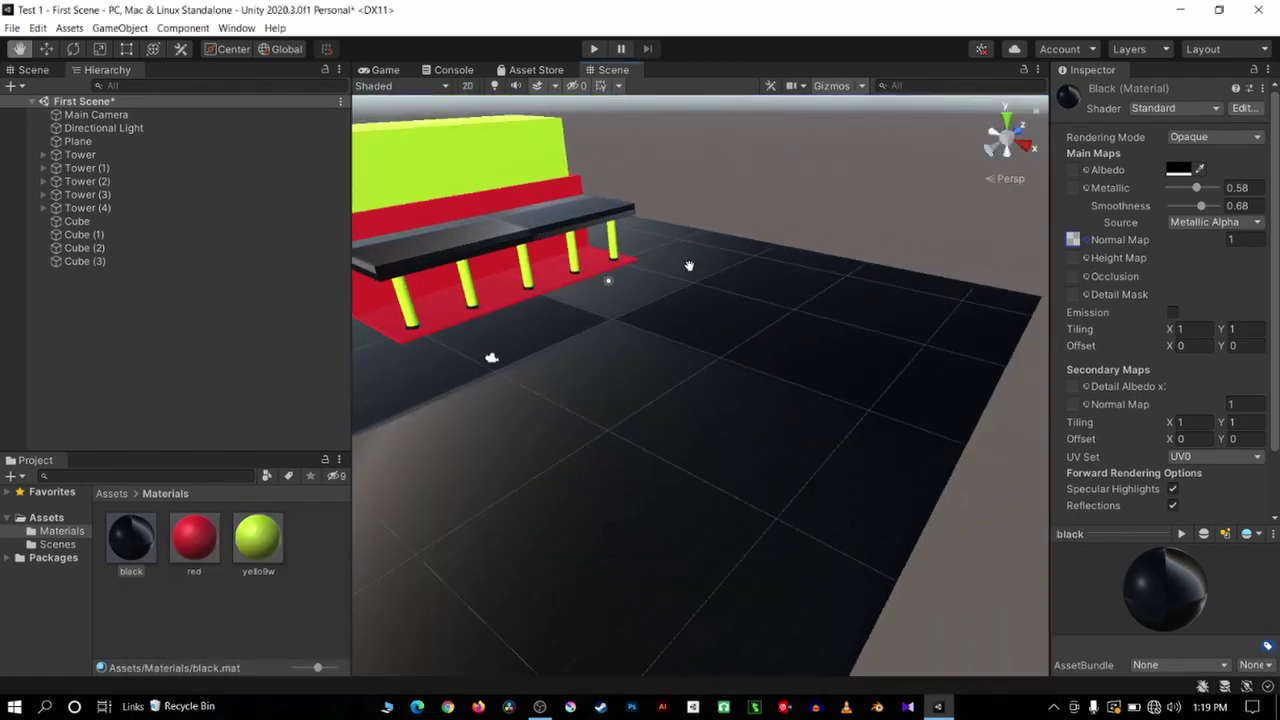
left_click(1076, 241)
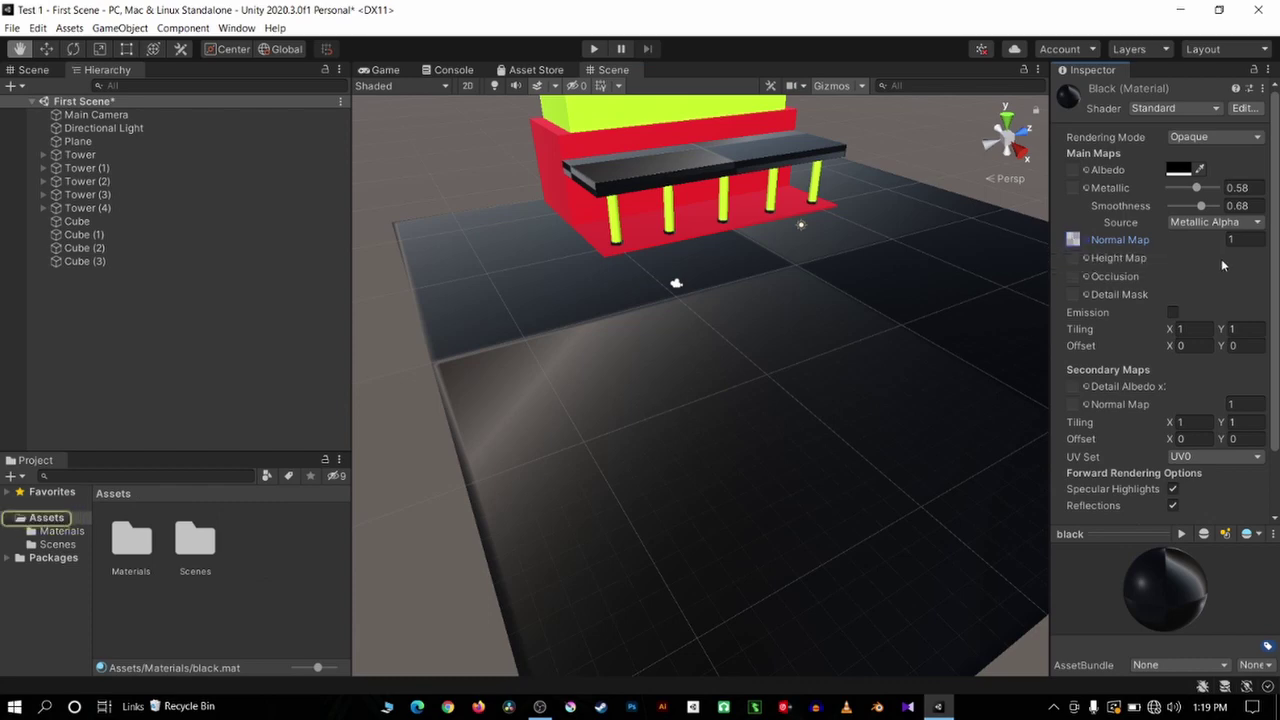
Preview Default-Particle, Background, Checkmark, dropdown, input field background and Knob as the normal map
left_click(1088, 241)
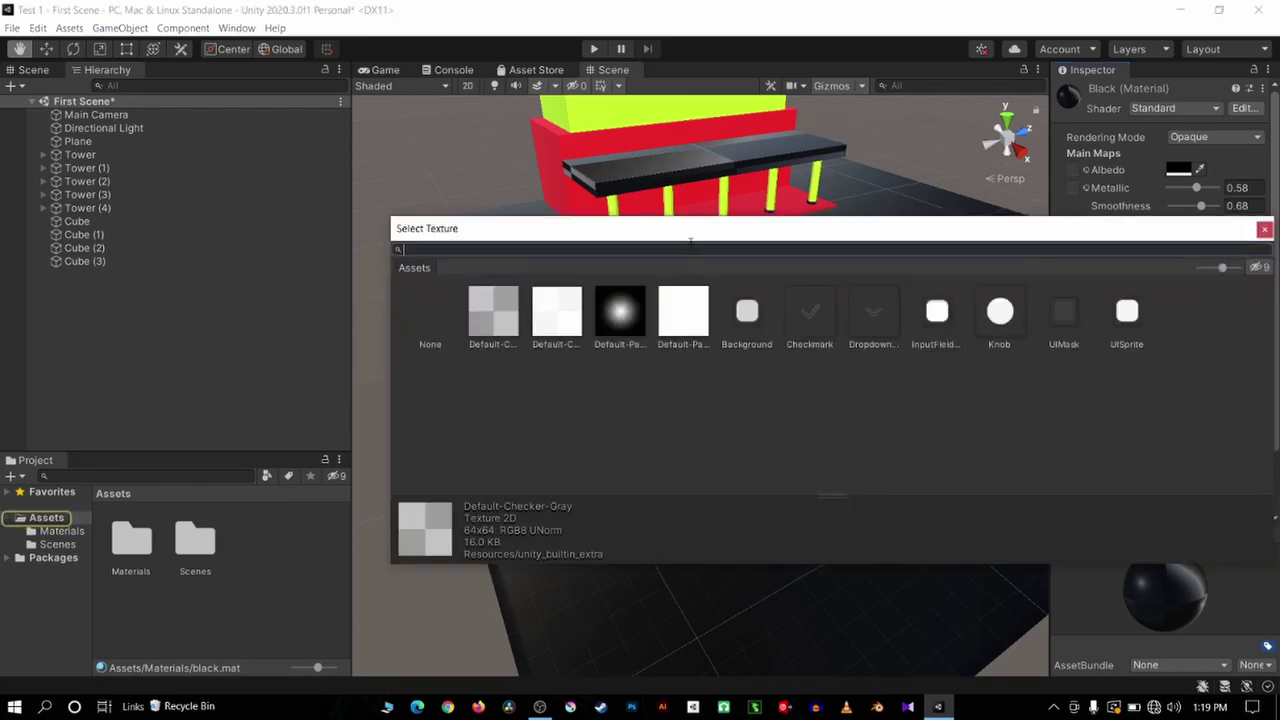
left_click_drag(668, 238, 513, 367)
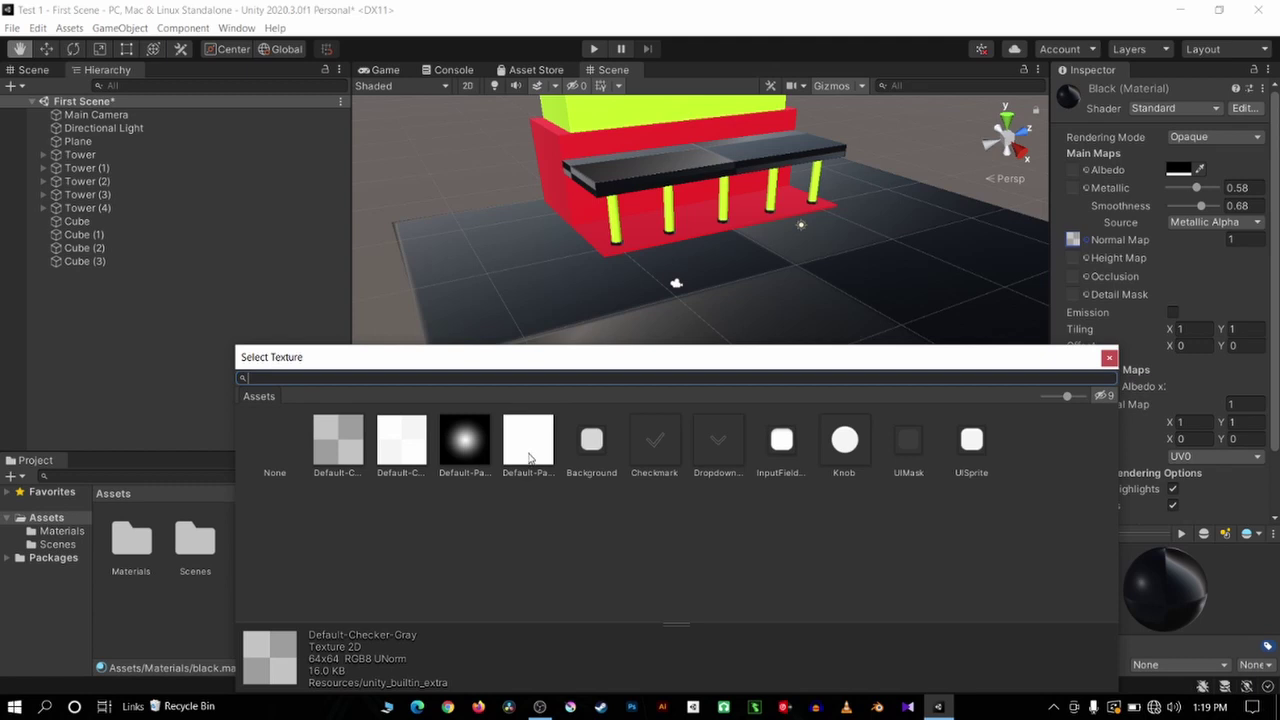
left_click(530, 457)
left_click(591, 452)
left_click(654, 449)
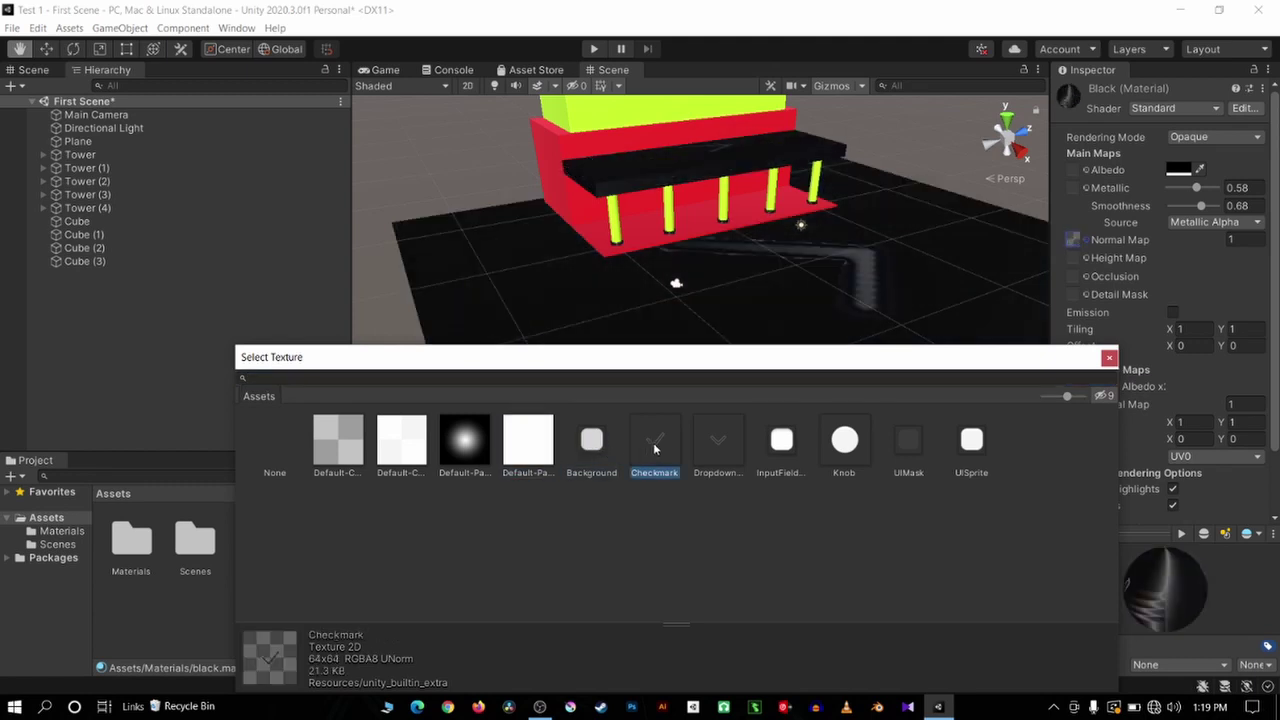
left_click(710, 450)
left_click(790, 448)
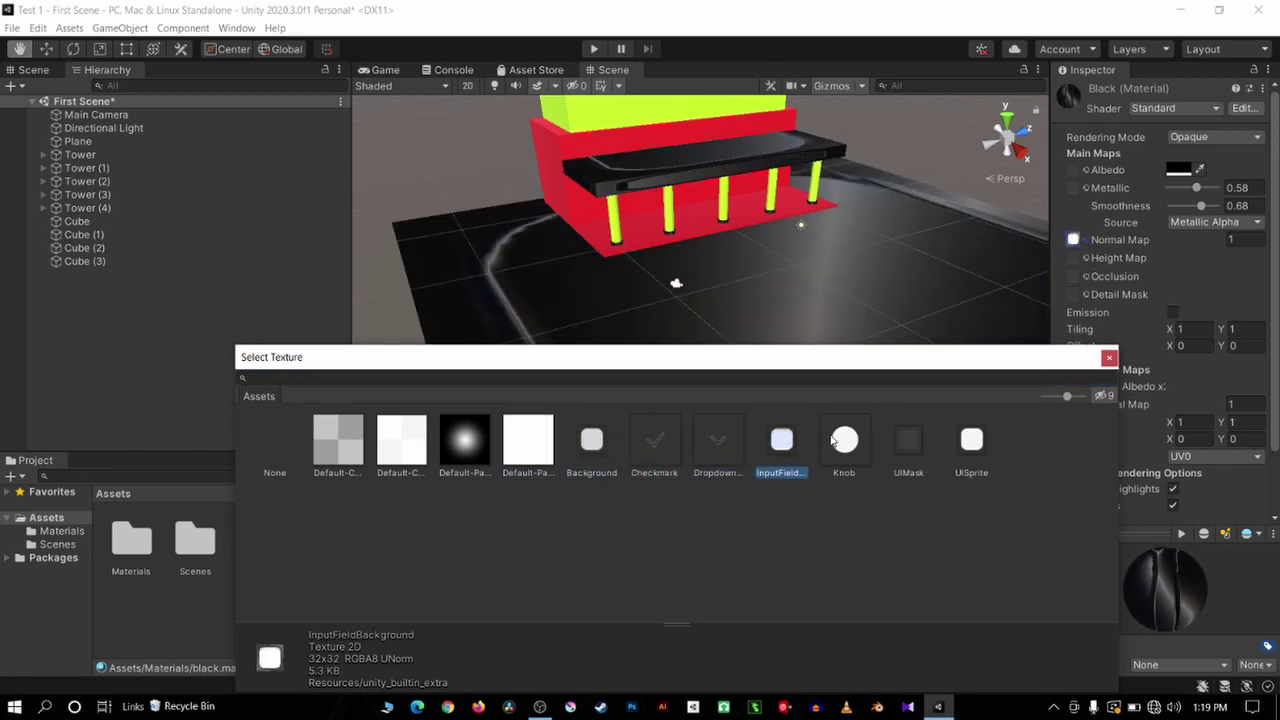
left_click(840, 442)
Preview UIMask, UISprite and earlier textures, then set the normal map to None and close the chooser
left_click_drag(912, 366, 847, 440)
left_click(844, 515)
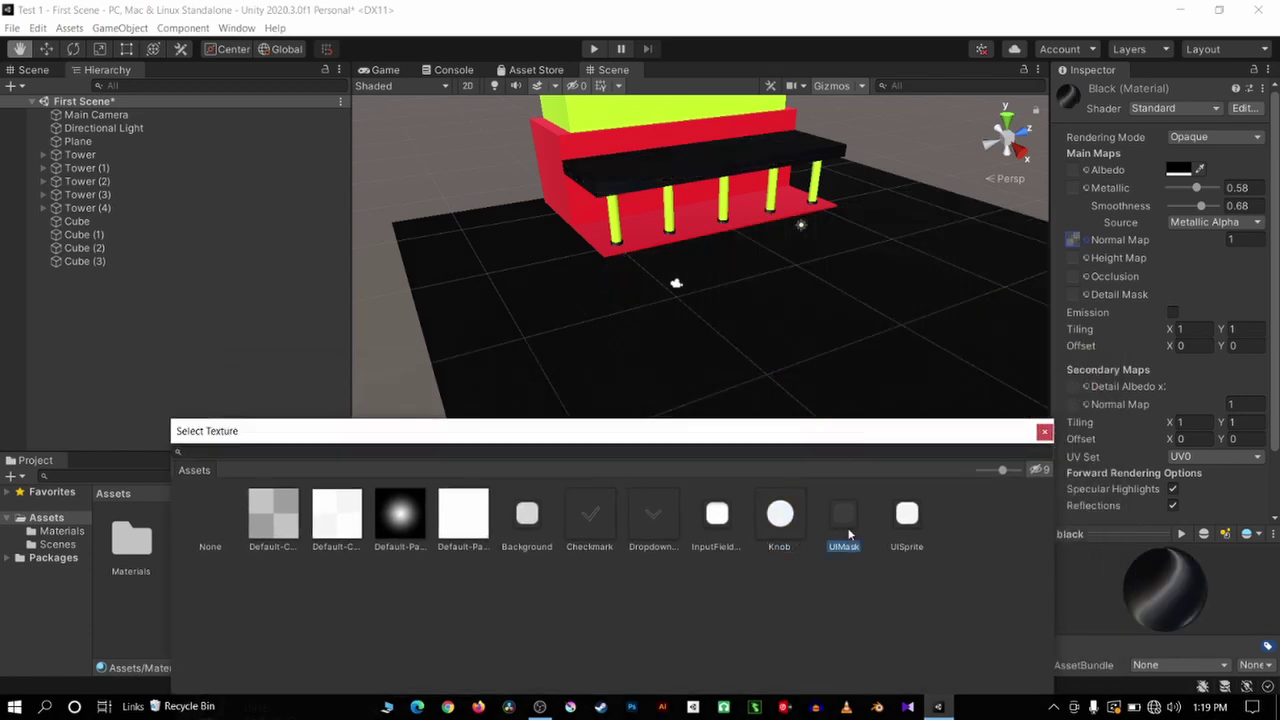
left_click(907, 515)
left_click(653, 515)
left_click(592, 520)
left_click(410, 515)
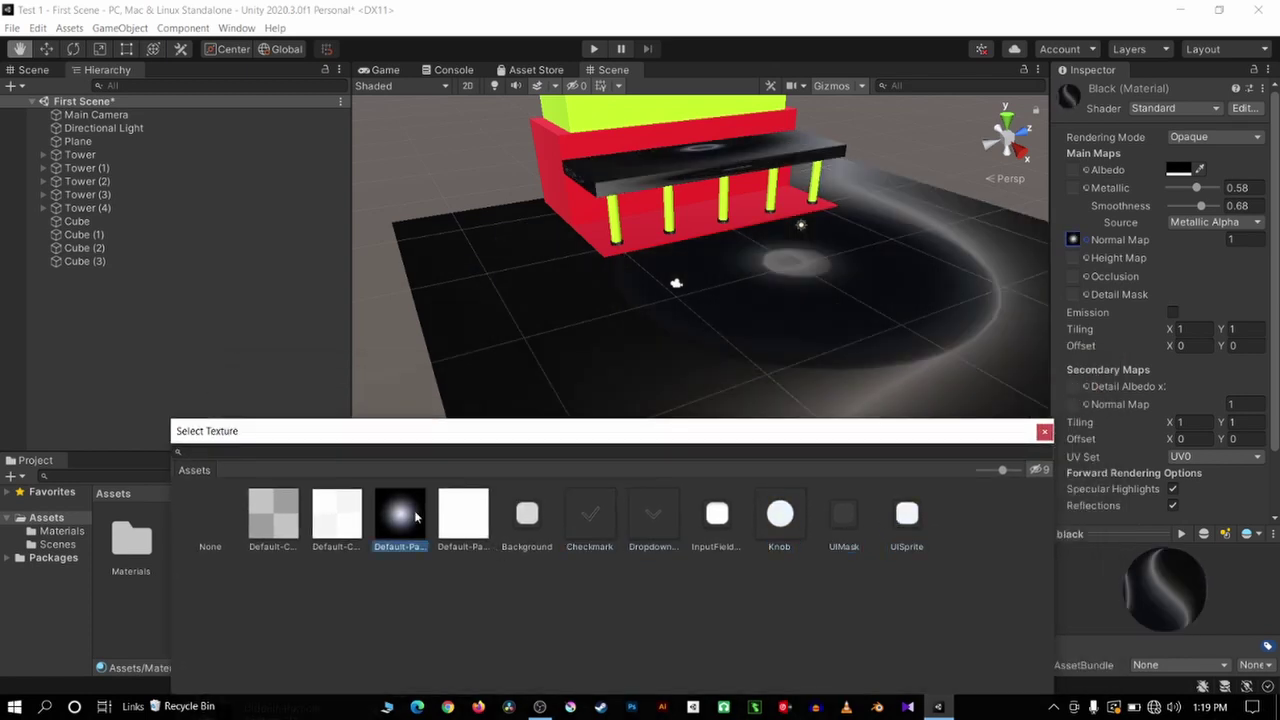
left_click(345, 515)
left_click(285, 517)
left_click(214, 518)
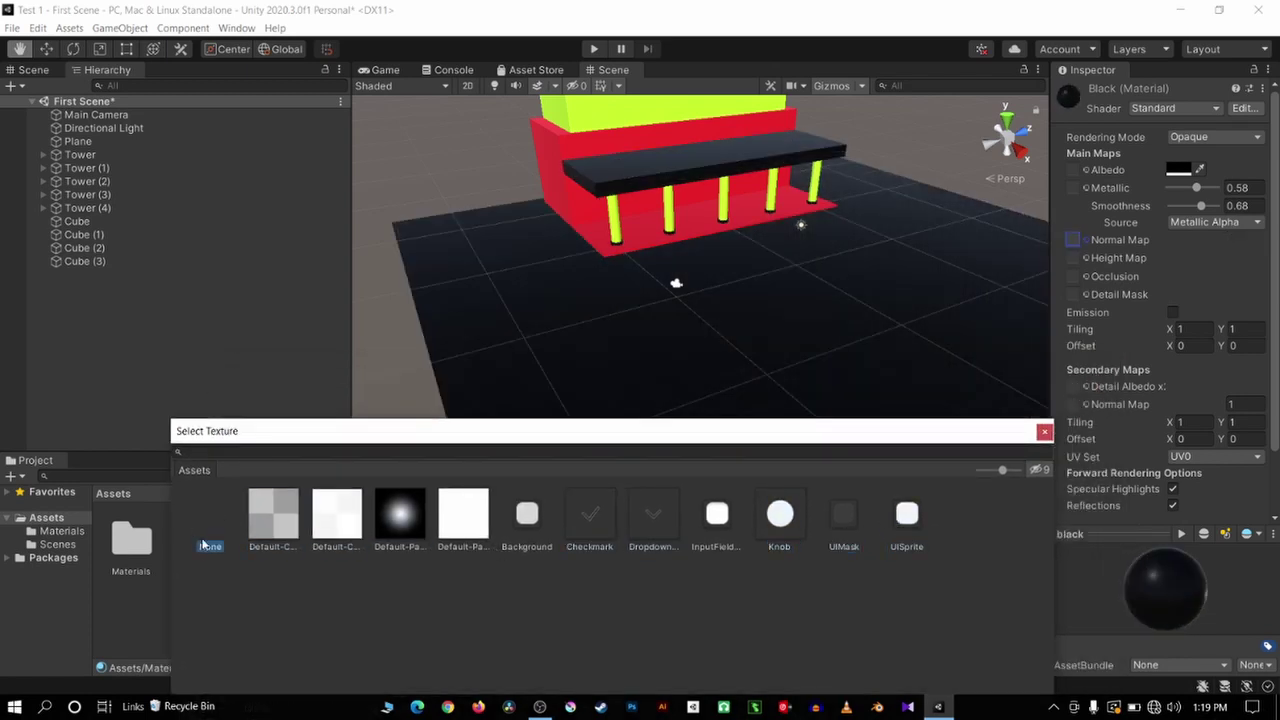
left_click(1044, 431)
scroll(596, 396, "down", 3)
Orbit to a lower view of the building and select the Main Camera
mouse_move(596, 393)
left_mouse_down("alt")
mouse_move(535, 392)
mouse_move(826, 436)
left_mouse_up("alt")
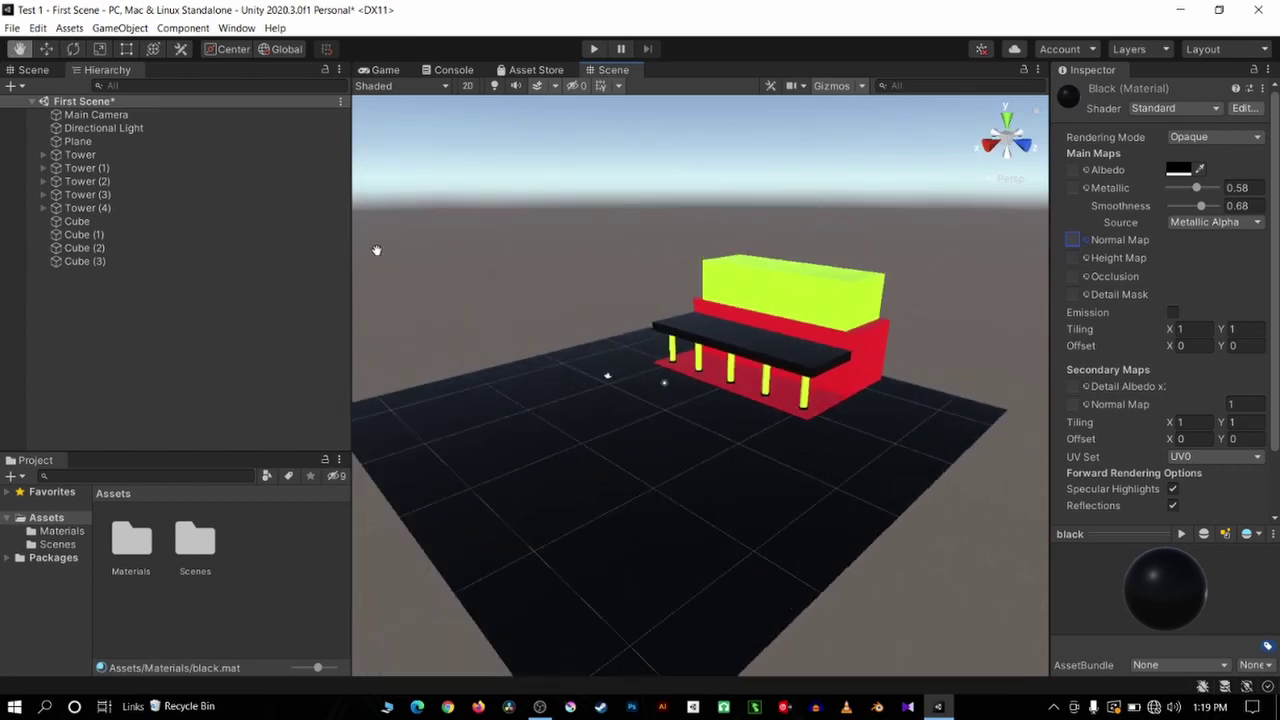
left_click(248, 344)
left_click(152, 115)
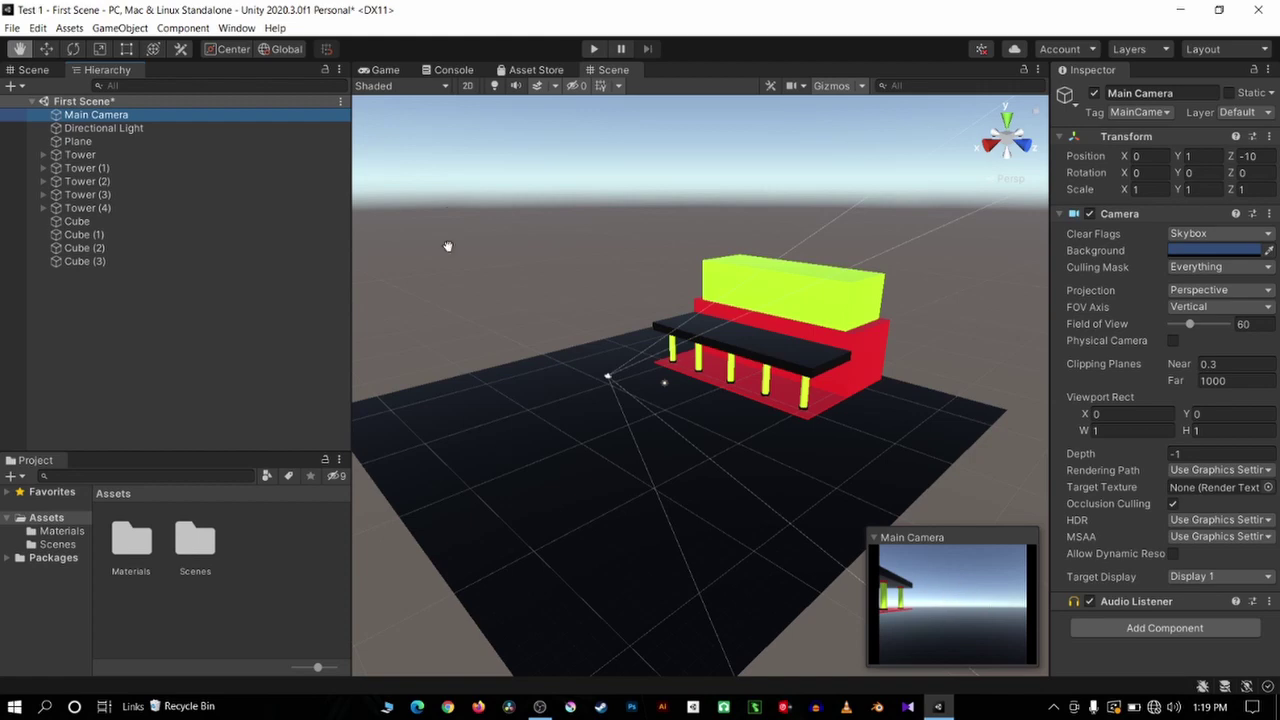
Add a Game view tab in the Project panel area and make it taller and wider
left_click(339, 460)
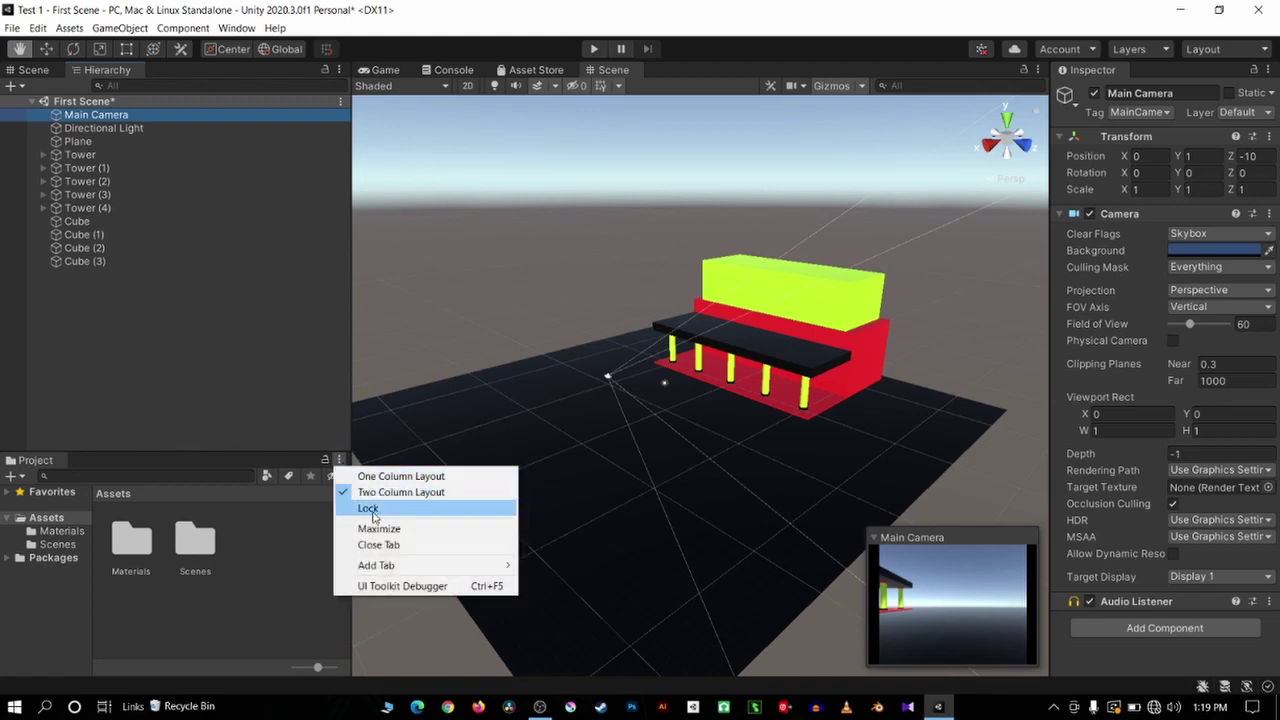
mouse_move(400, 569)
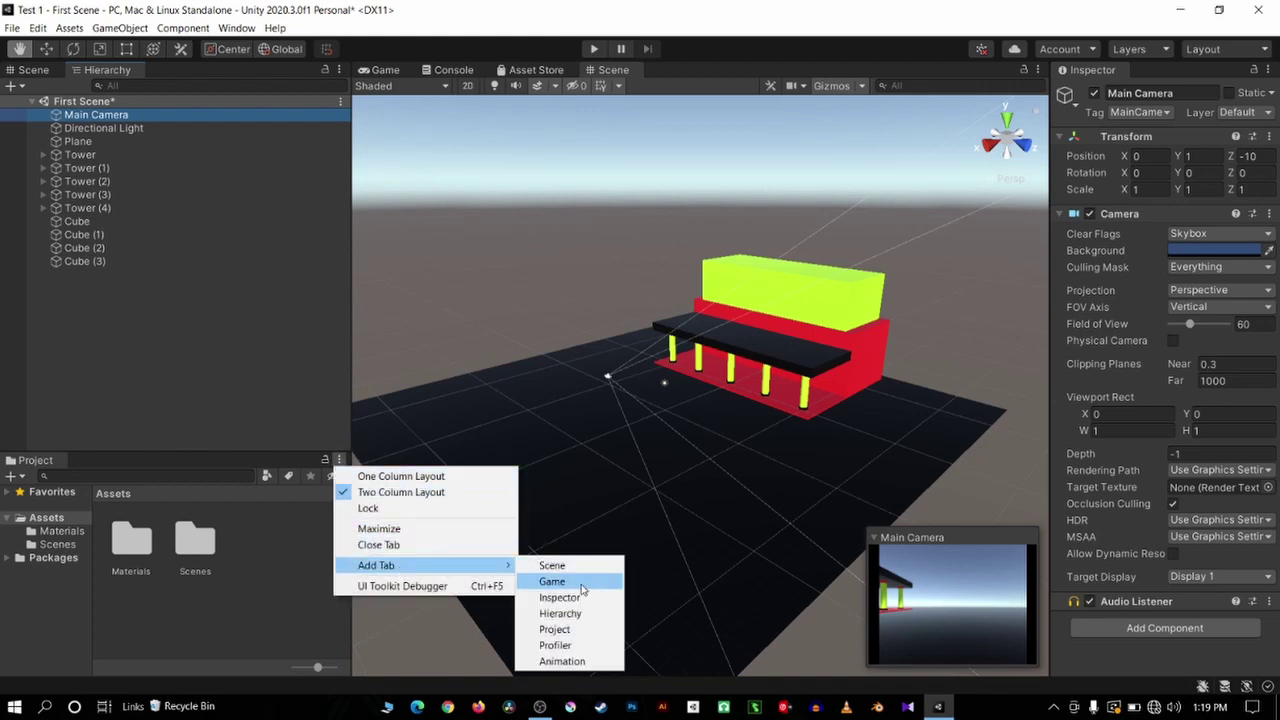
left_click(545, 582)
left_click_drag(261, 448, 300, 306)
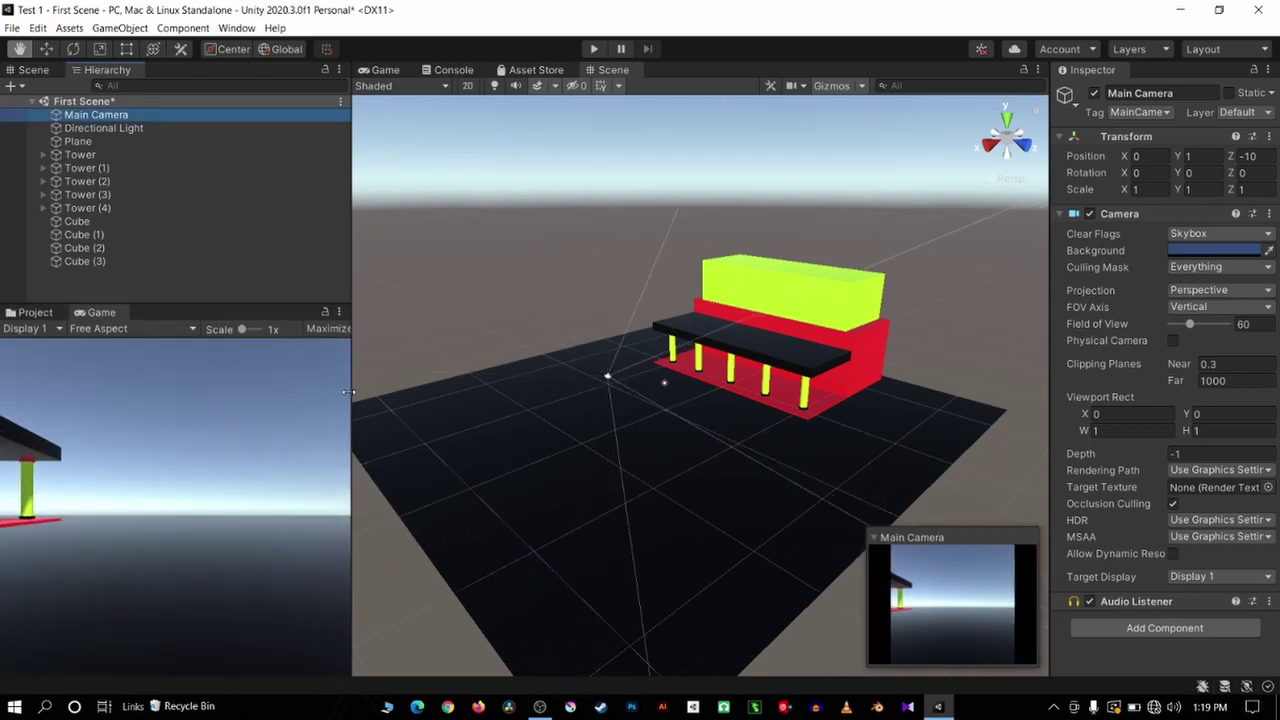
left_click_drag(343, 391, 525, 420)
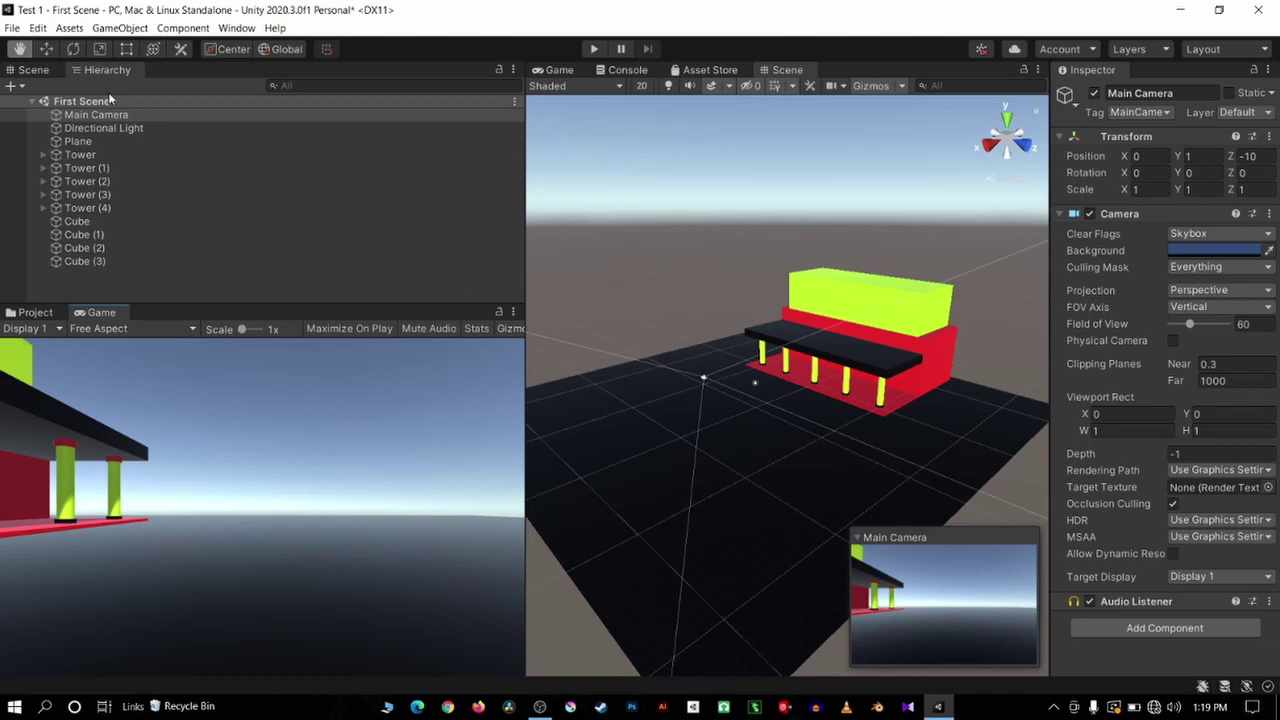
scroll(755, 325, "down", 3)
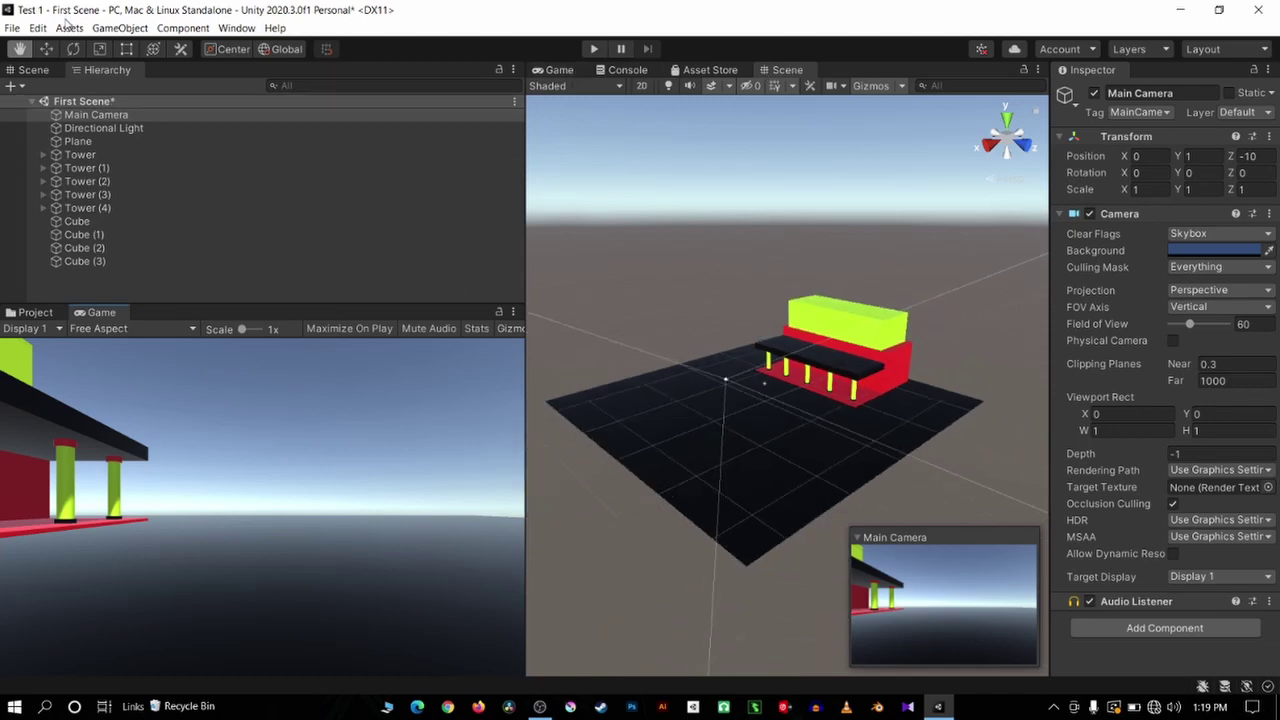
left_click(46, 49)
Move the Main Camera to X 9.7, Z -8.3 and turn it to Y about -79
mouse_move(664, 399)
left_mouse_down()
mouse_move(645, 404)
mouse_move(834, 400)
left_mouse_up()
left_click(73, 49)
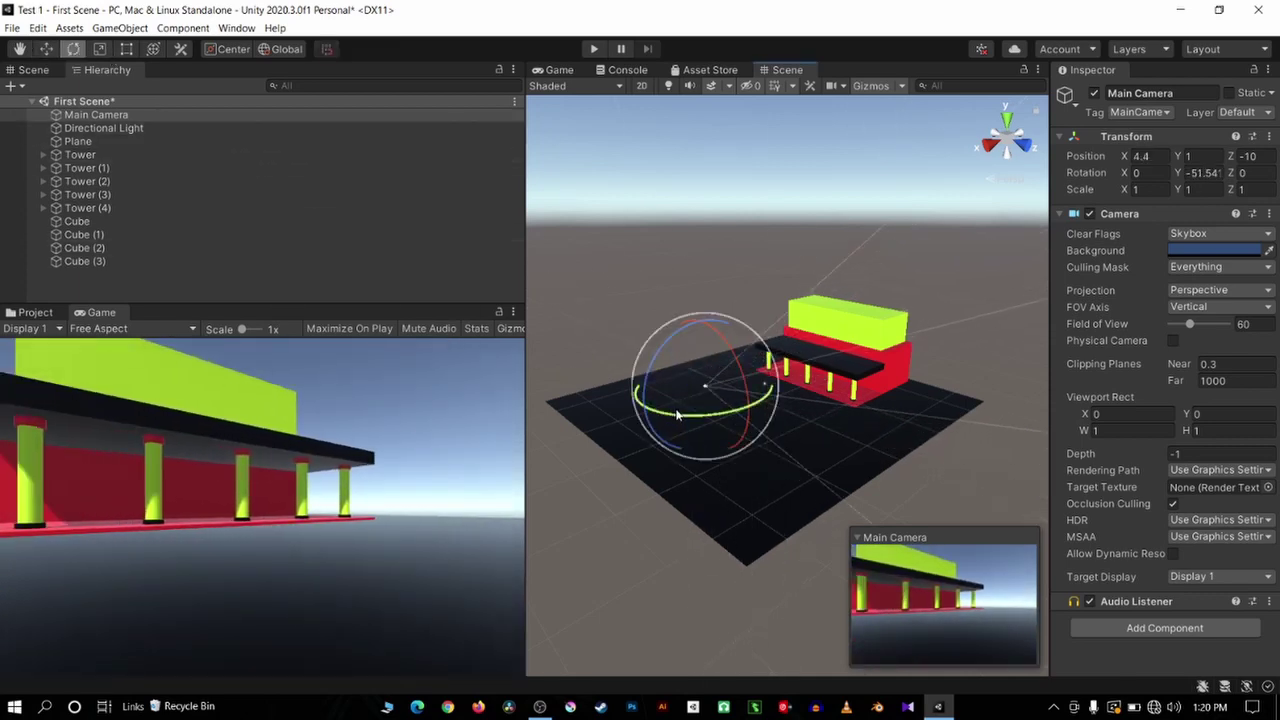
left_click_drag(679, 415, 790, 425)
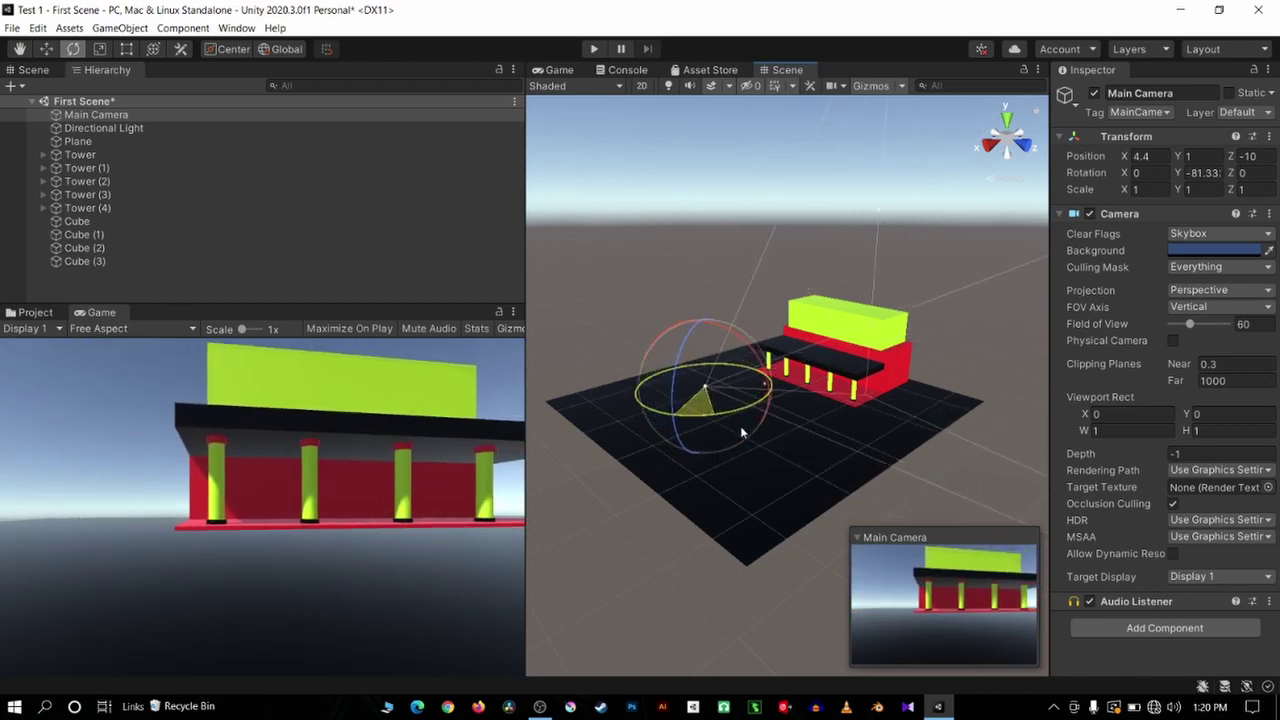
key("w")
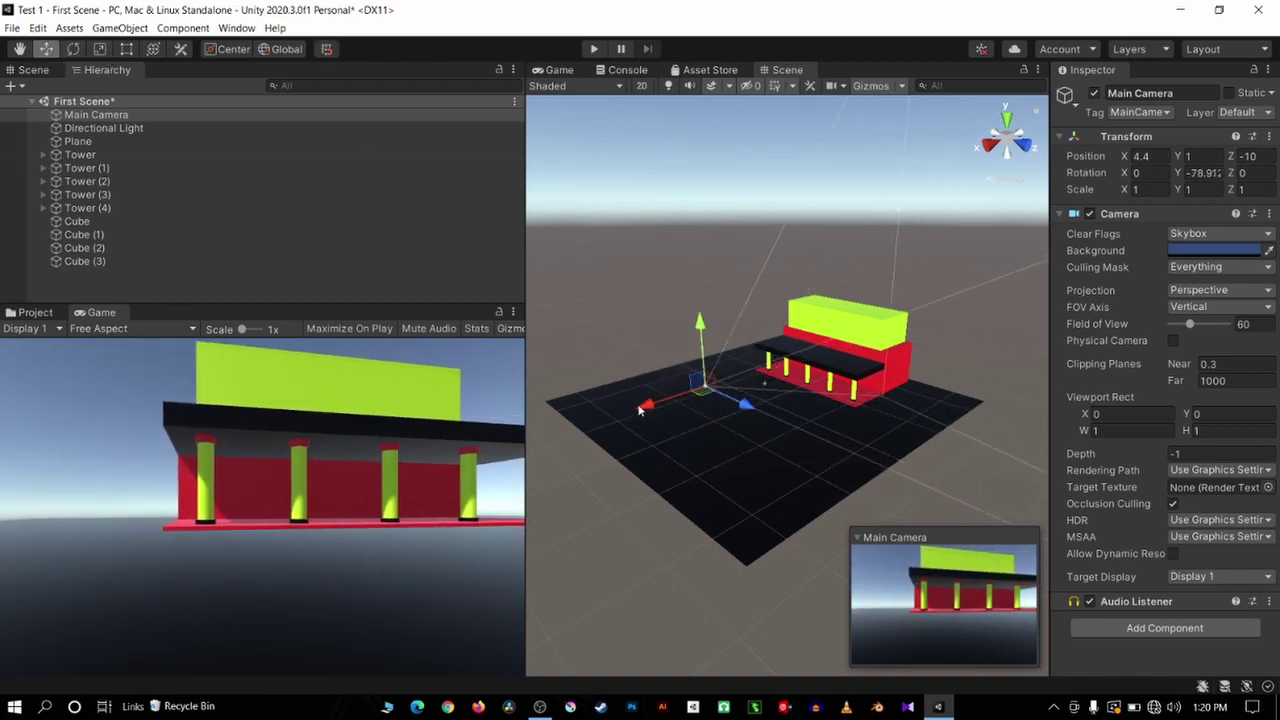
left_click_drag(640, 410, 722, 418)
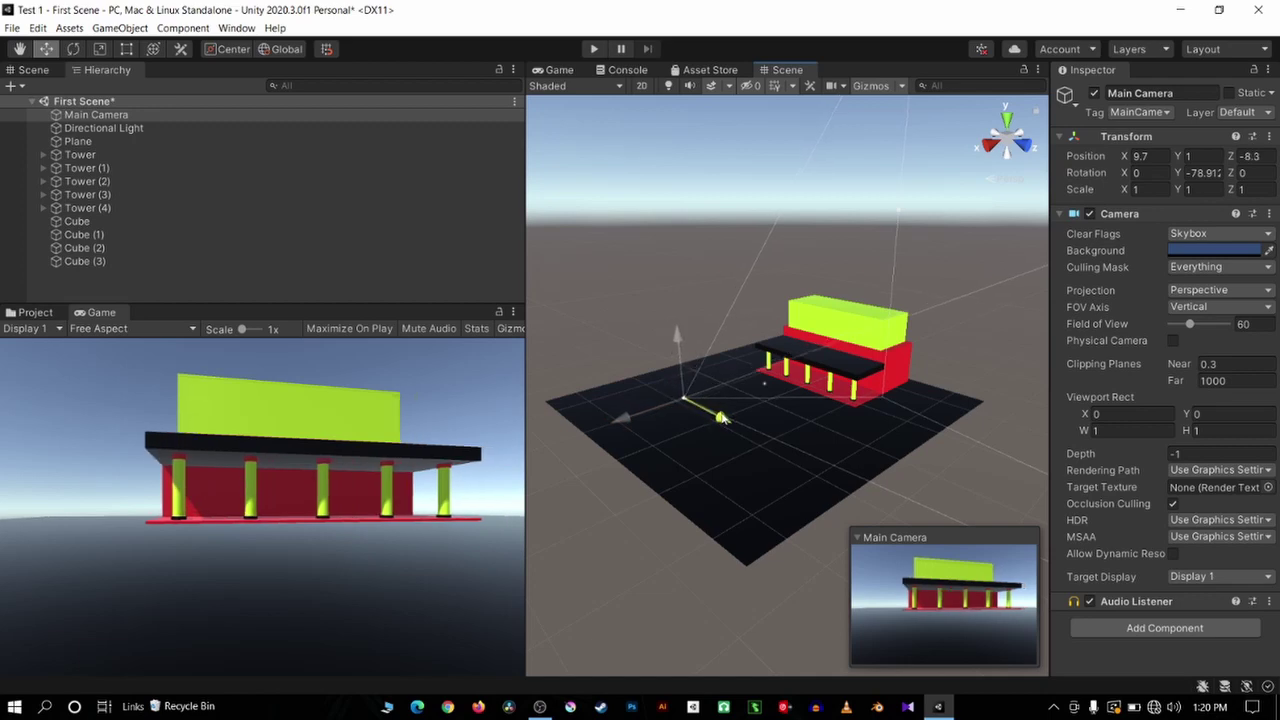